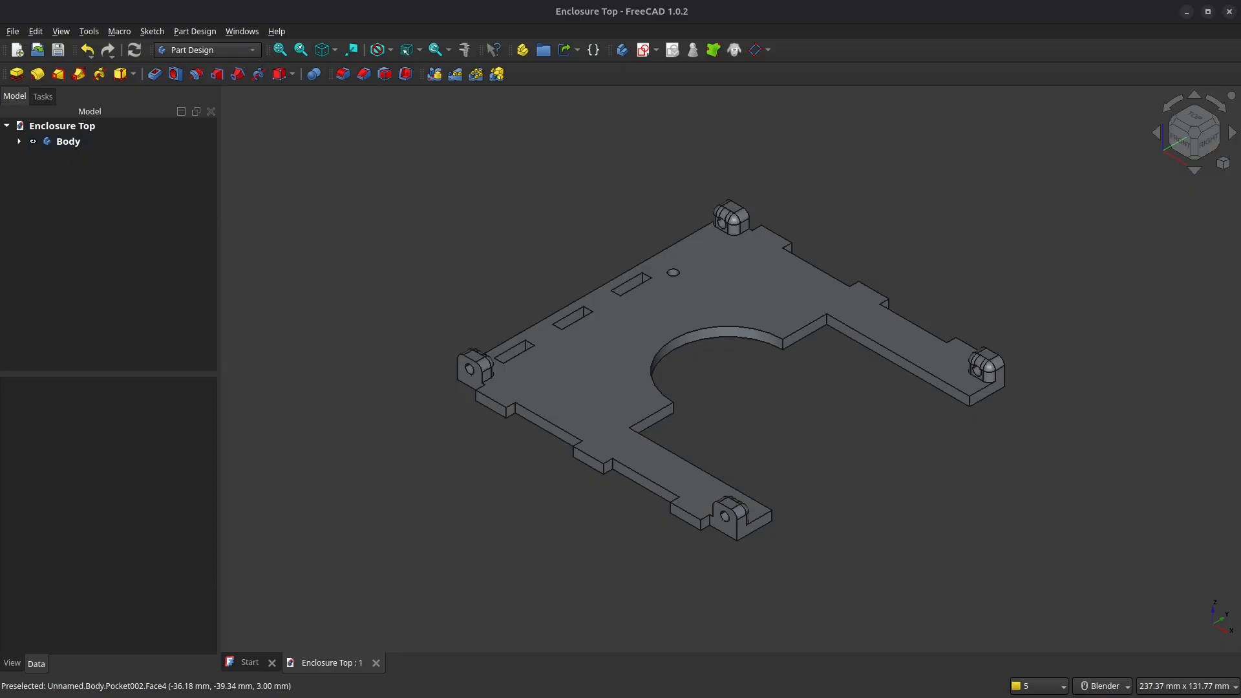
- Delete the existing body geometry and start a new sketch in the body on the XY-plane
{"action": "left_click", "coordinate": [69, 141]}
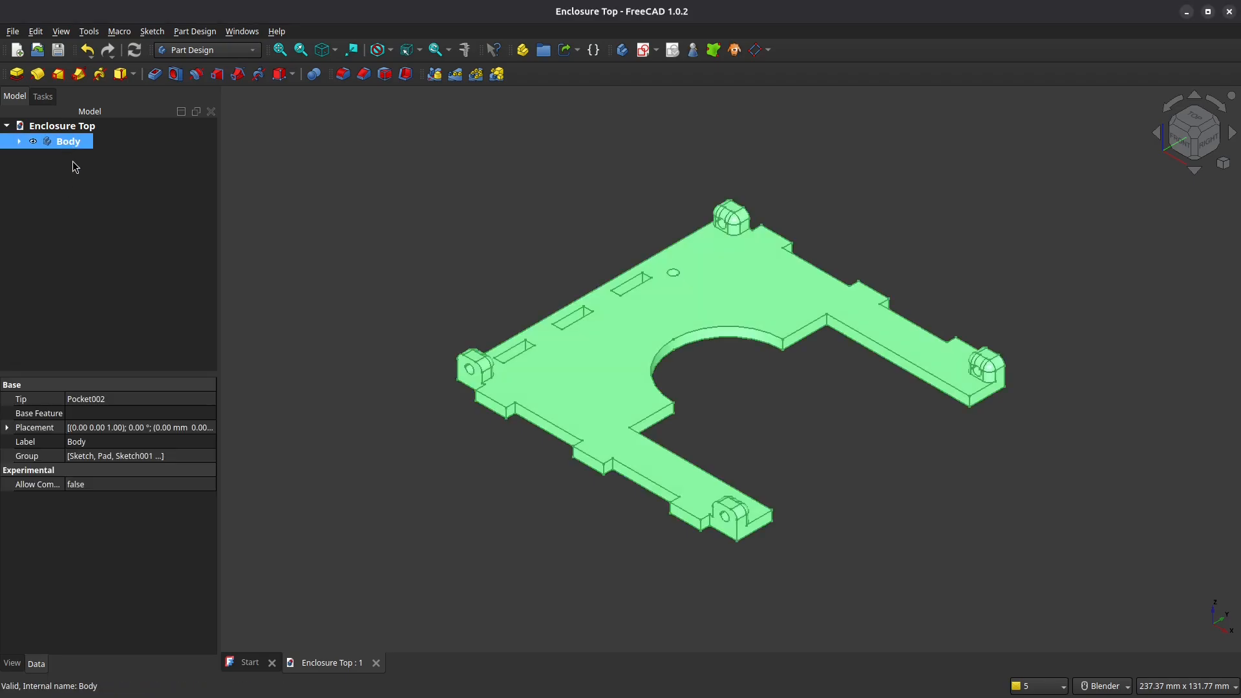
{"action": "key", "text": "Delete"}
{"action": "left_click", "coordinate": [643, 50]}
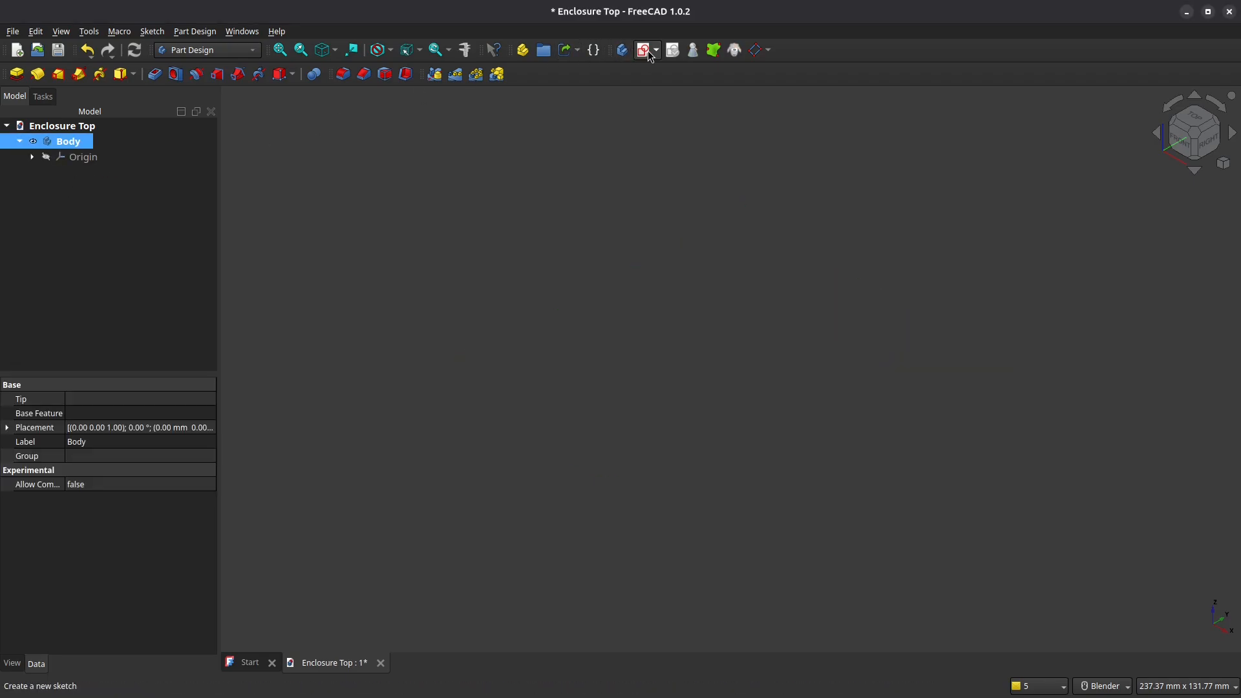
{"action": "left_click", "coordinate": [75, 187]}
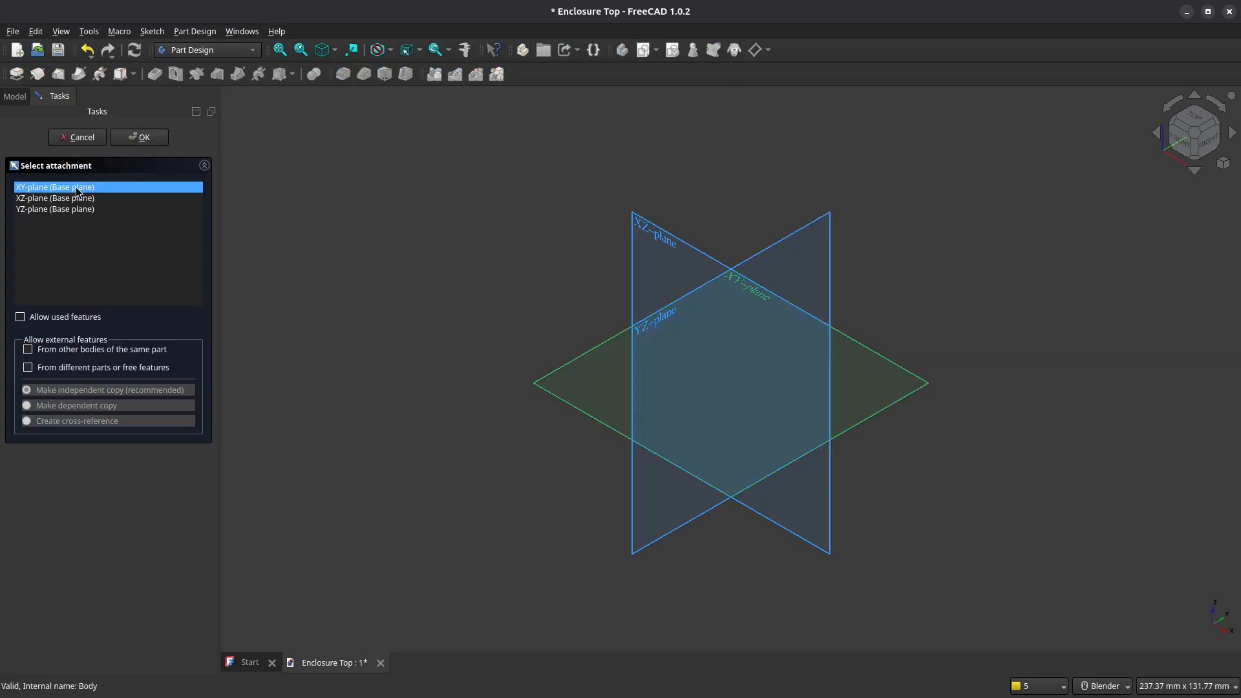
{"action": "left_click", "coordinate": [130, 142]}
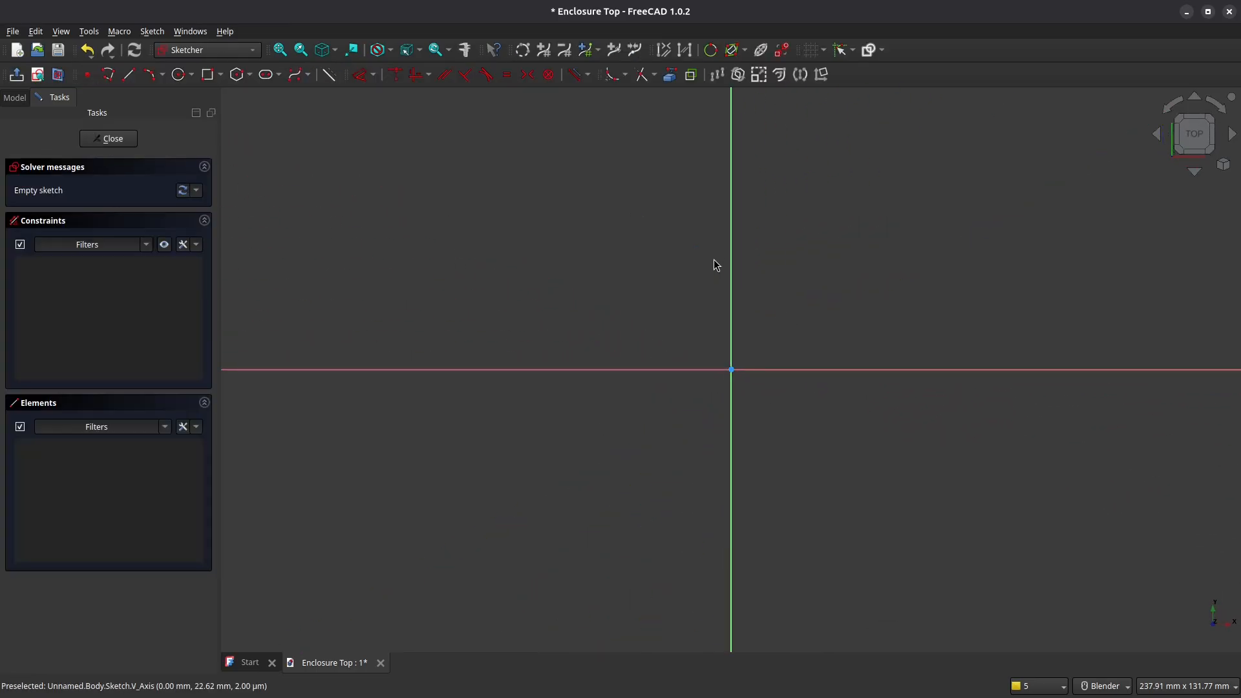
- Sketch a stepped polyline with three raised tabs along the profile's upper edge, starting near (-53, 68) mm and ending with a short horizontal segment
{"action": "middle_click_drag", "start_coordinate": [717, 265], "coordinate": [662, 421], "text": "shift"}
{"action": "left_click", "coordinate": [108, 75]}
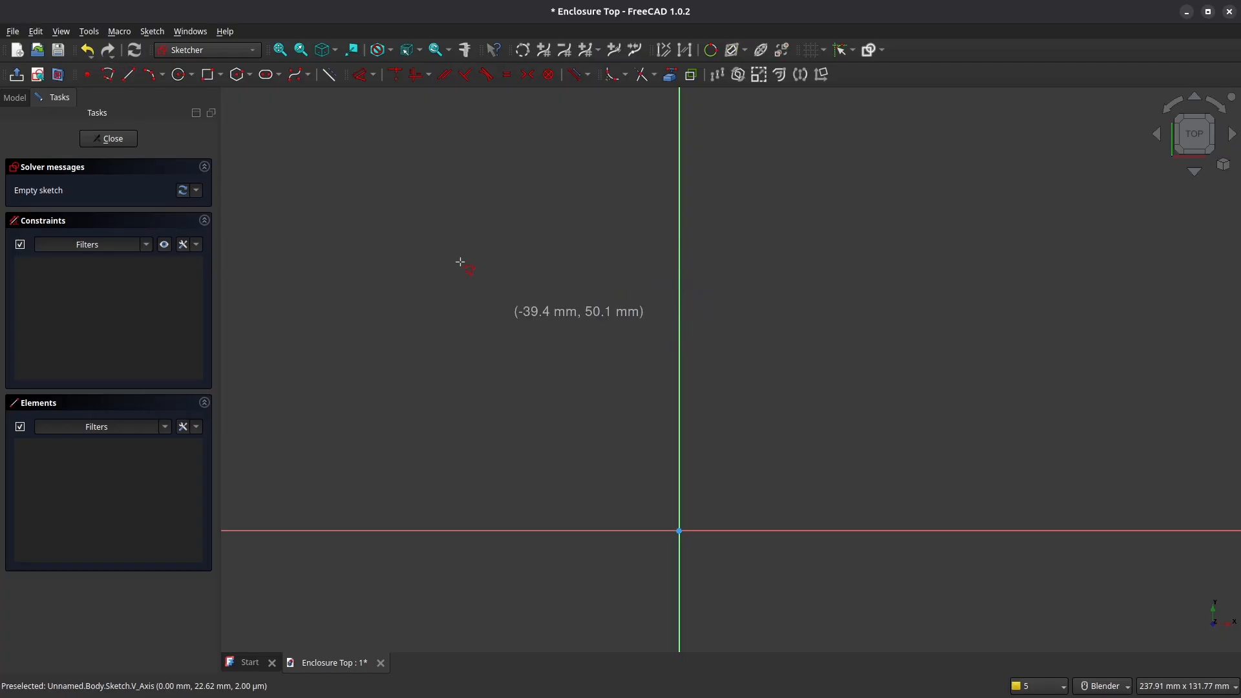
{"action": "left_click", "coordinate": [451, 238]}
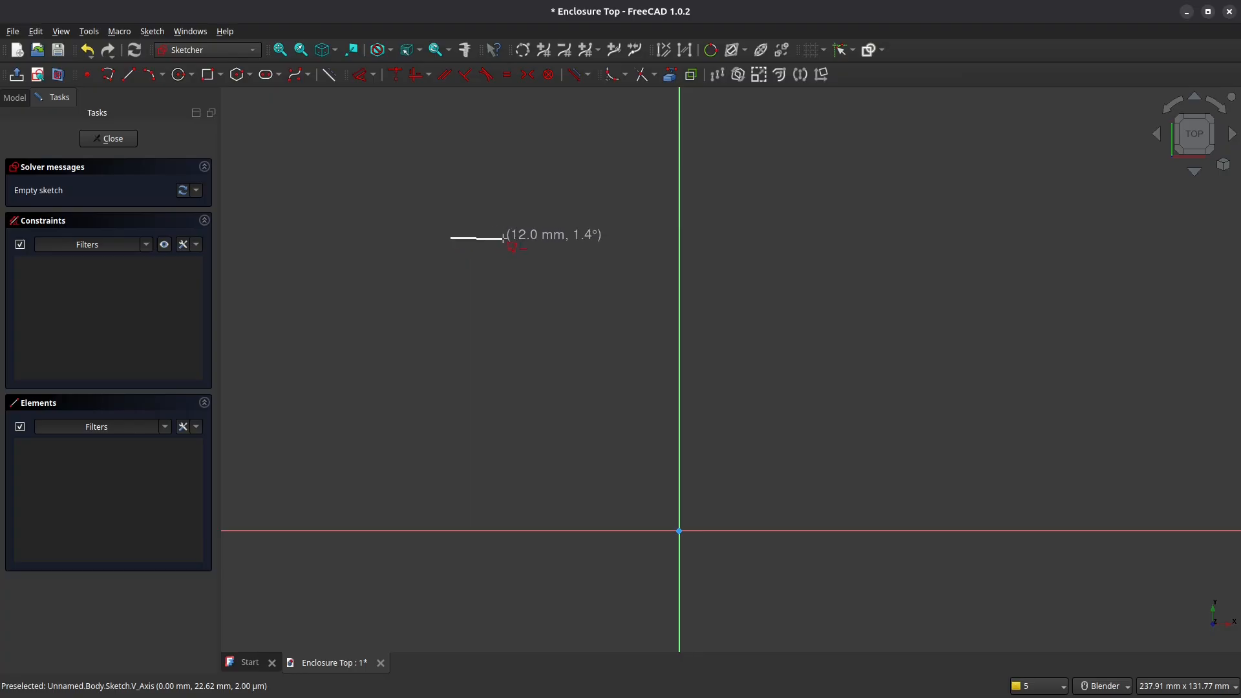
{"action": "left_click", "coordinate": [504, 238]}
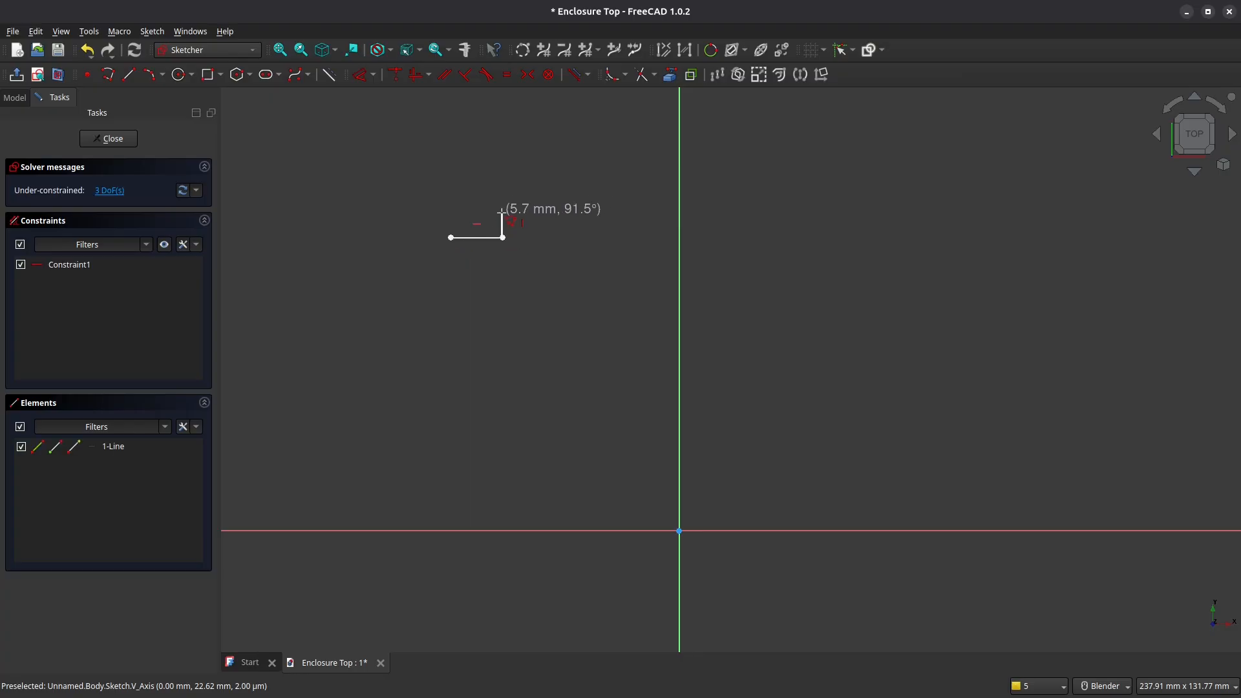
{"action": "left_click", "coordinate": [502, 213]}
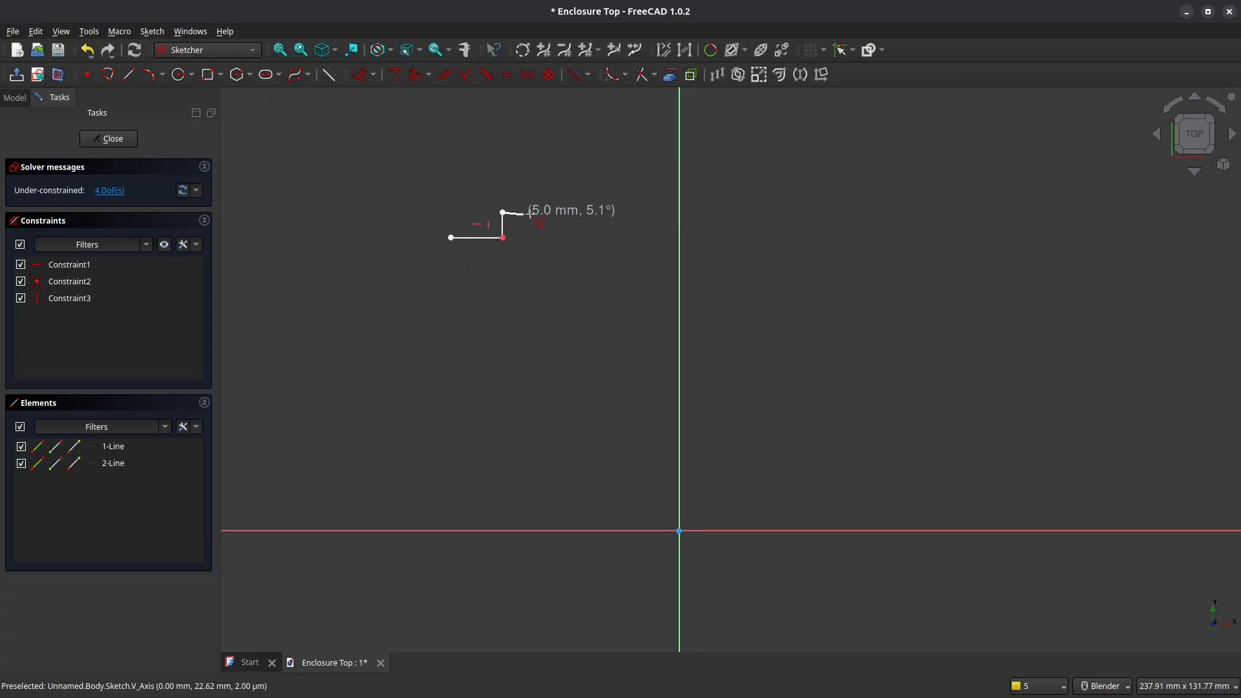
{"action": "left_click", "coordinate": [579, 213]}
{"action": "left_click", "coordinate": [577, 240]}
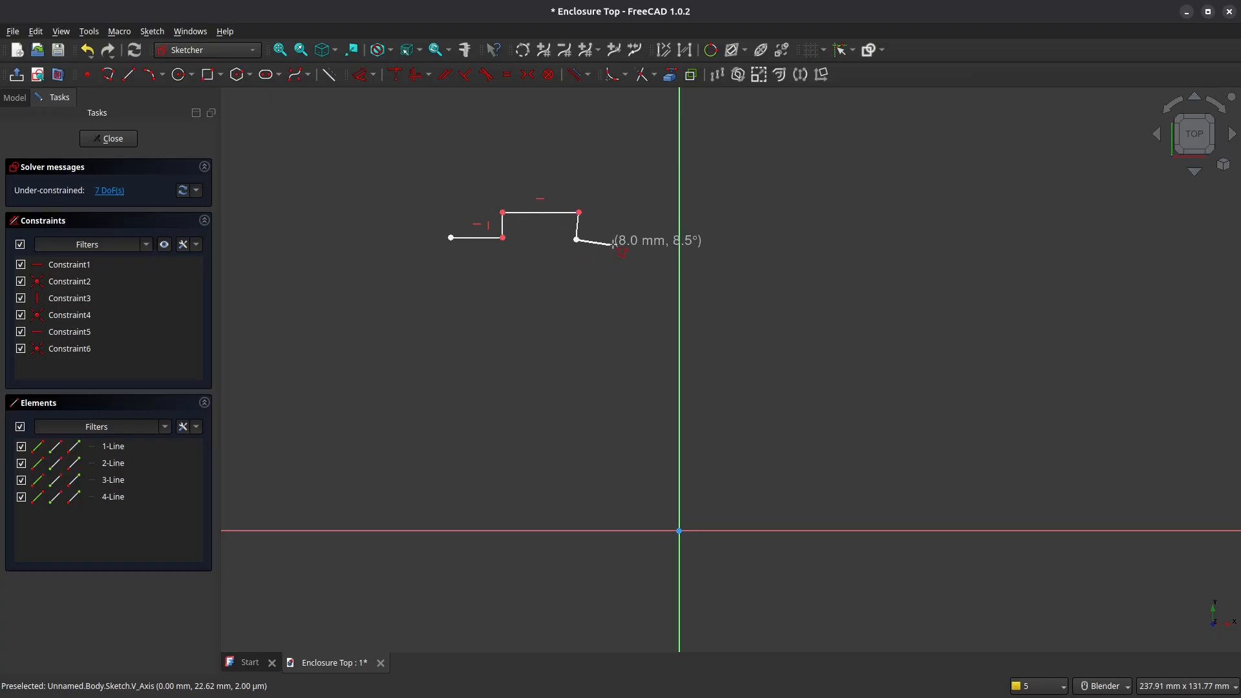
{"action": "left_click", "coordinate": [650, 240]}
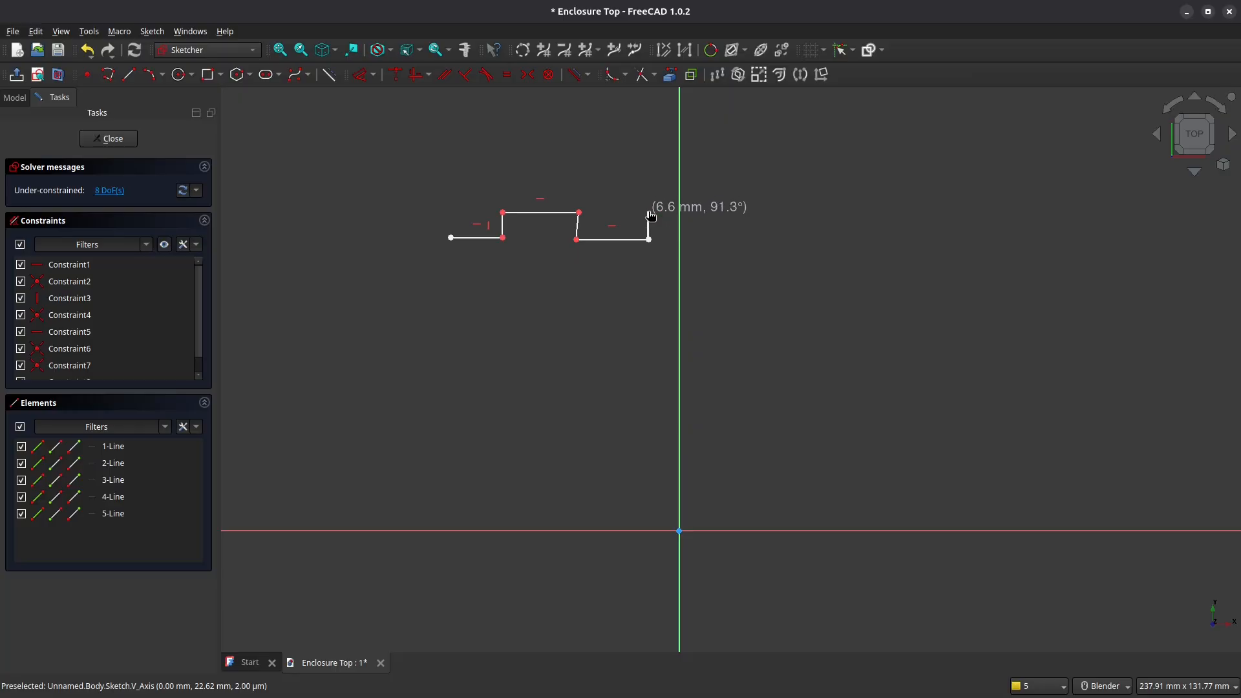
{"action": "left_click", "coordinate": [649, 212]}
{"action": "left_click", "coordinate": [751, 212]}
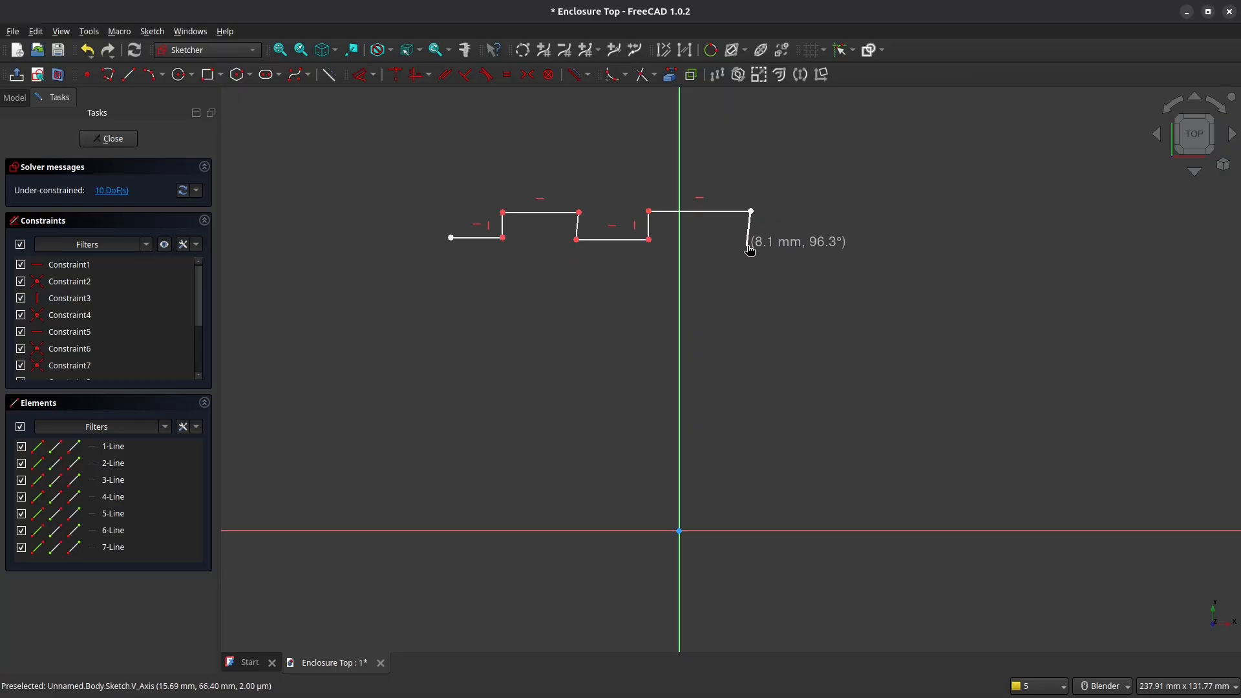
{"action": "left_click", "coordinate": [748, 246]}
{"action": "left_click", "coordinate": [852, 247]}
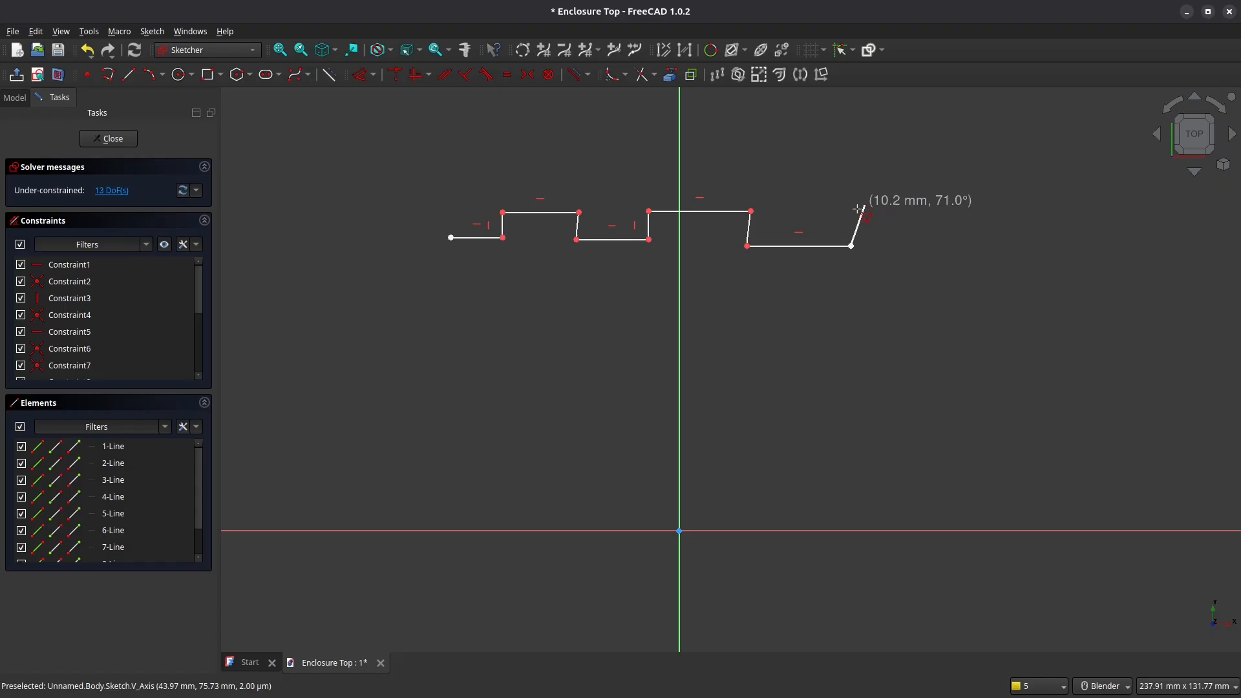
{"action": "left_click", "coordinate": [847, 210]}
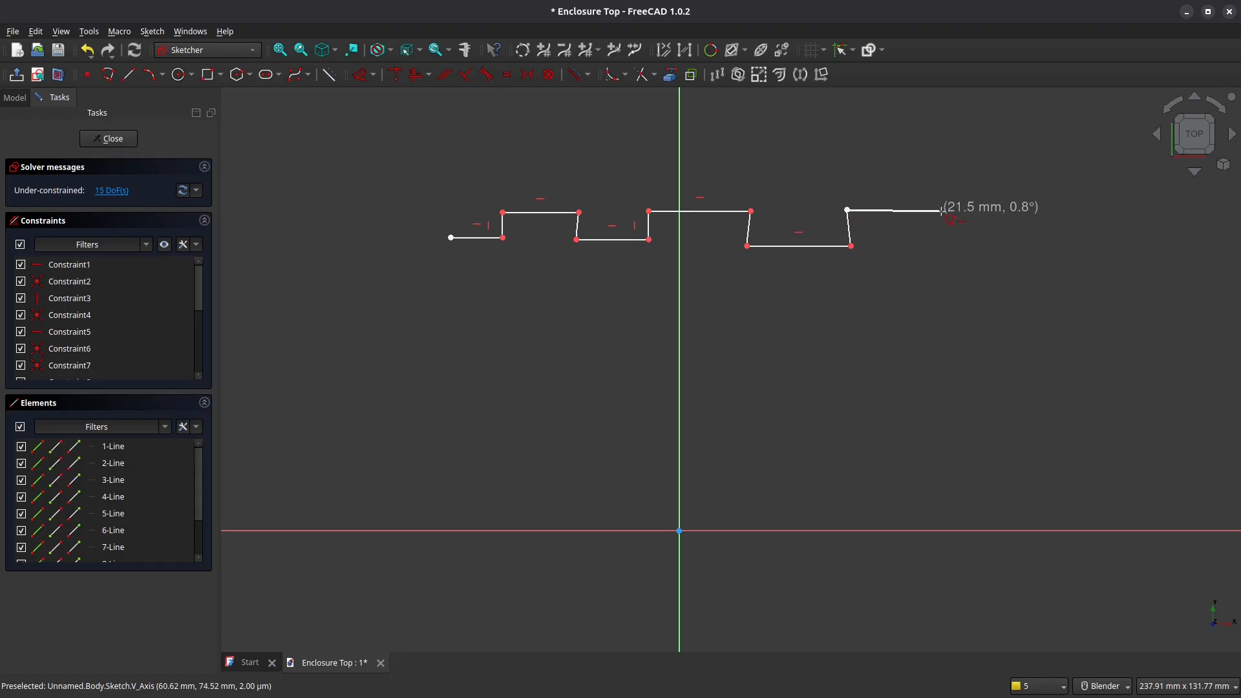
{"action": "left_click", "coordinate": [943, 210]}
{"action": "left_click", "coordinate": [941, 245]}
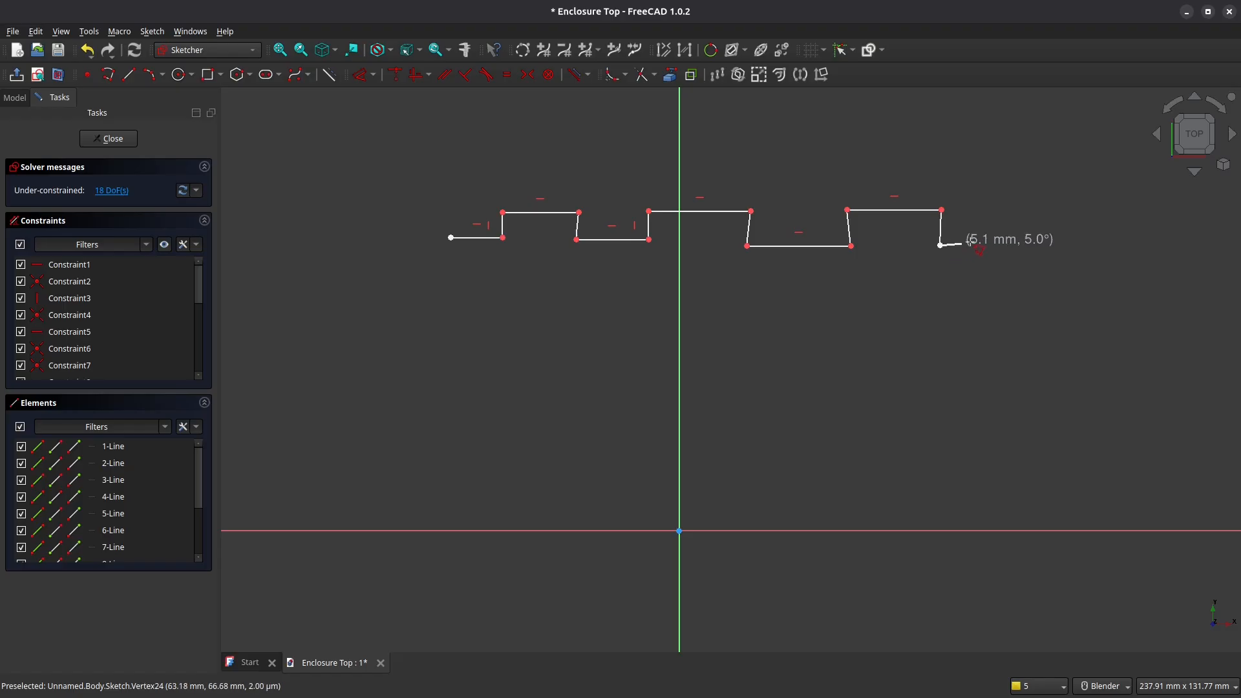
{"action": "left_click", "coordinate": [991, 247]}
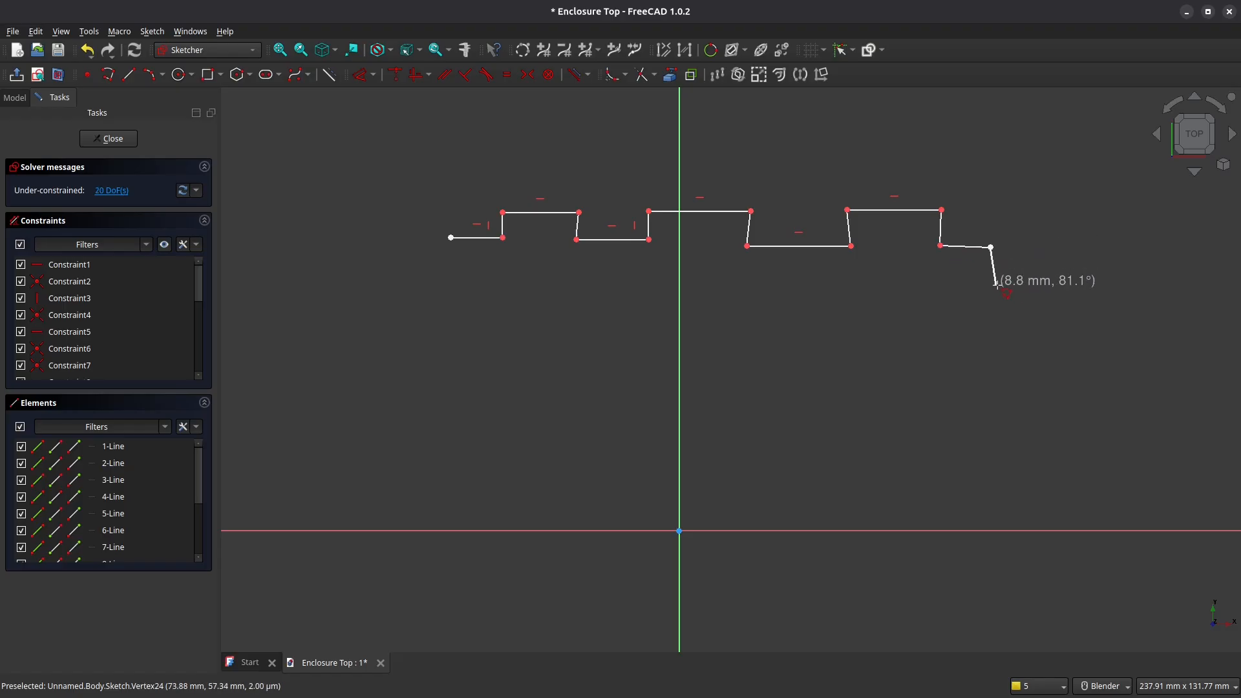
- Continue the polyline down the profile's right side, back left with a horizontal segment, and down again with a short vertical segment
{"action": "left_click", "coordinate": [991, 322]}
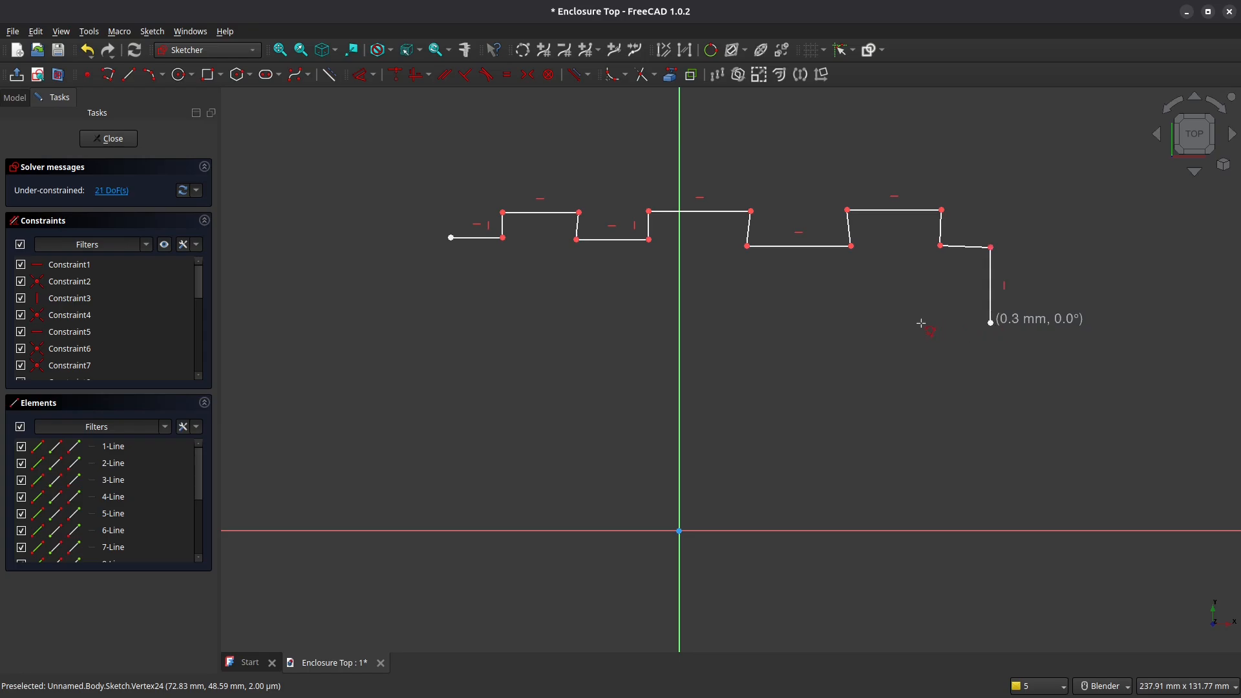
{"action": "left_click", "coordinate": [798, 323]}
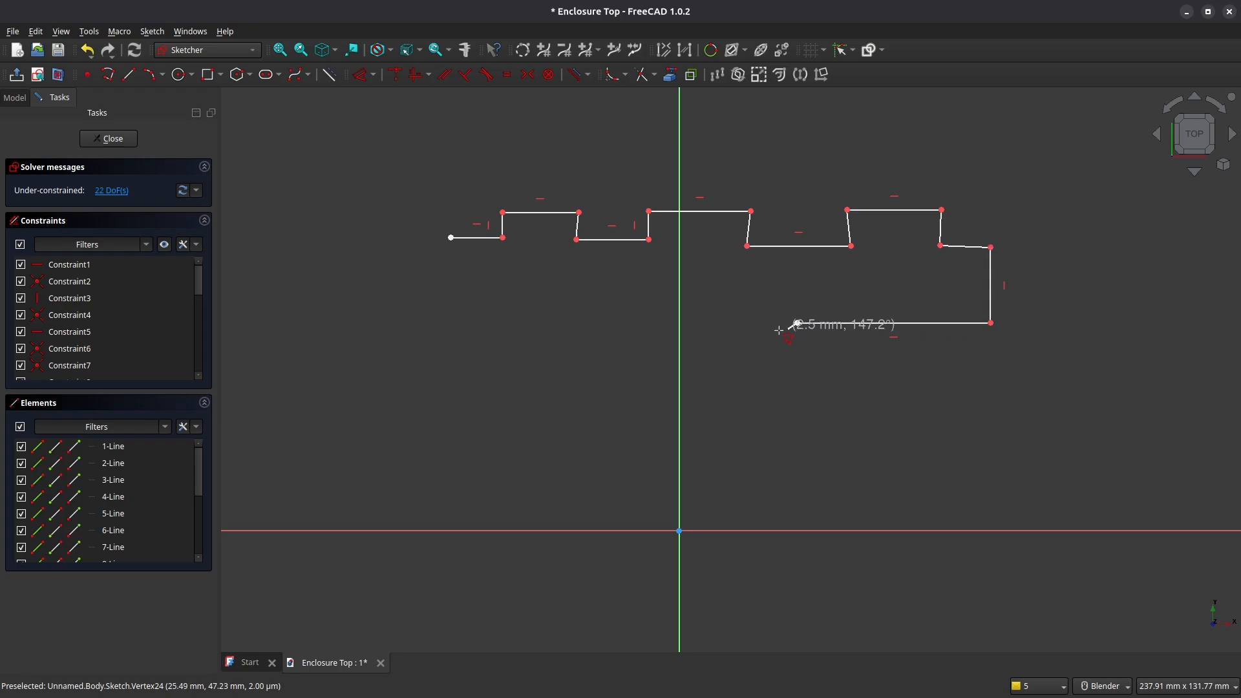
{"action": "left_click", "coordinate": [802, 388]}
{"action": "key", "text": "Escape"}
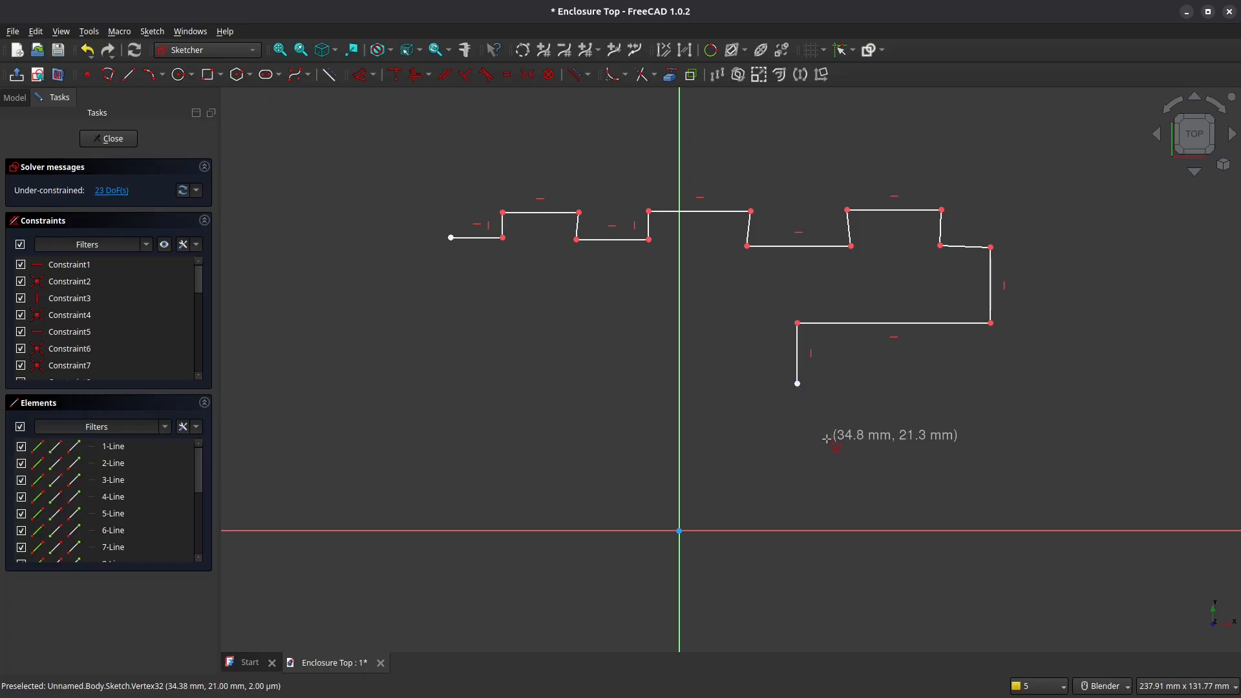
- Draw a polyline from the upper edge's left end straight down to the horizontal axis and along it toward the origin
{"action": "left_click", "coordinate": [451, 238]}
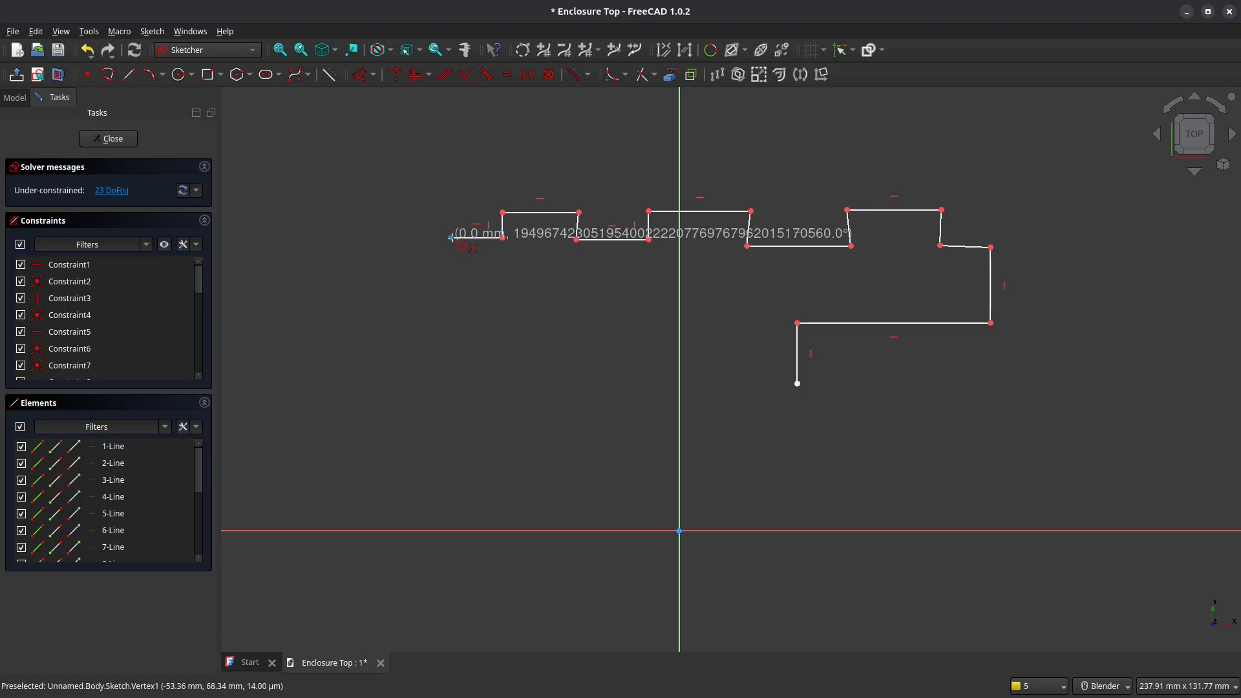
{"action": "left_click", "coordinate": [448, 531]}
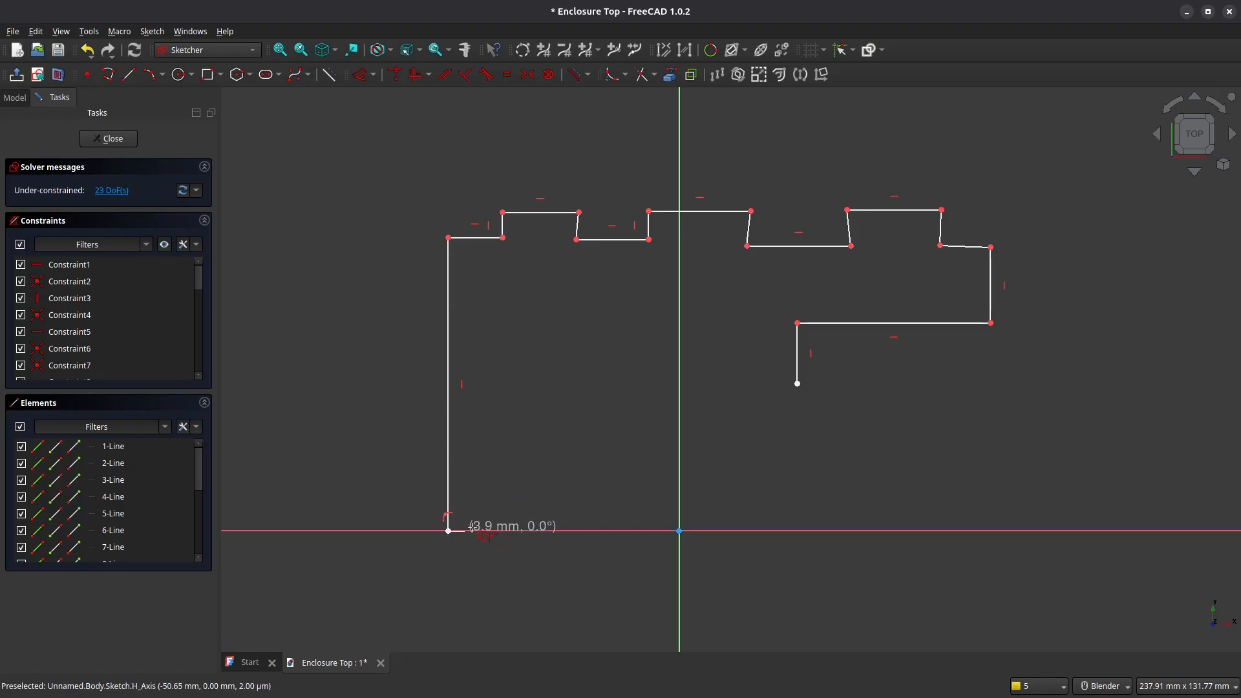
{"action": "left_click", "coordinate": [637, 530]}
{"action": "right_click", "coordinate": [588, 458]}
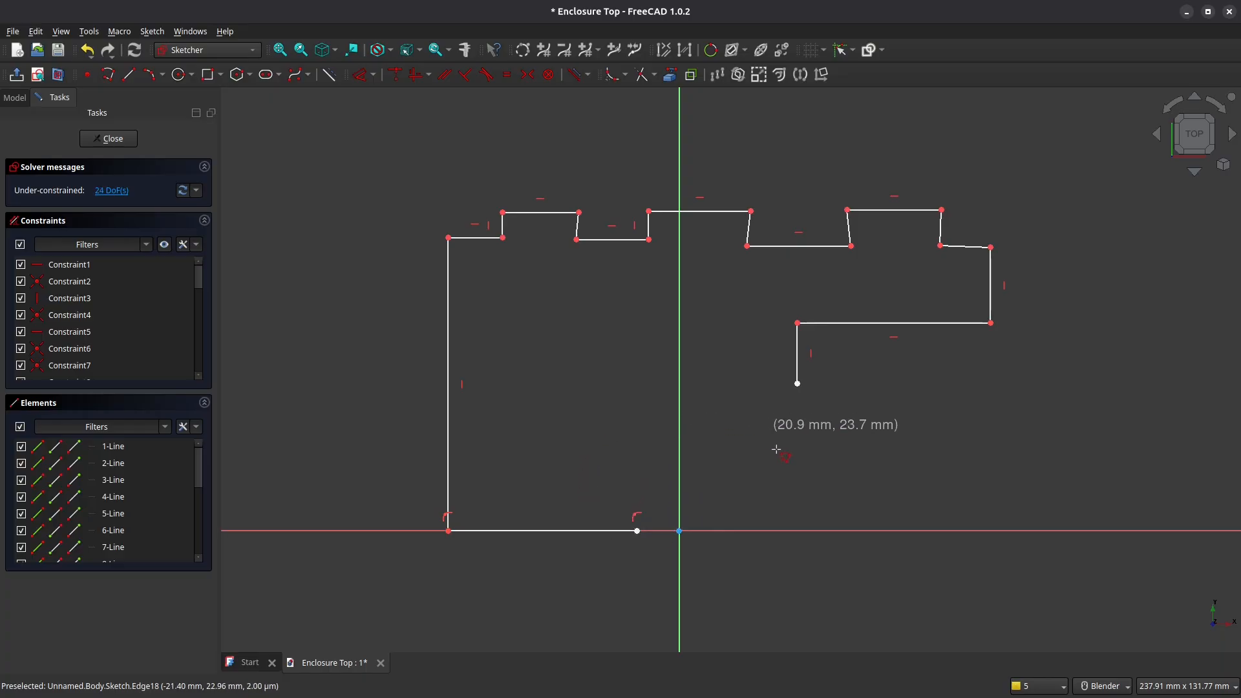
{"action": "right_click", "coordinate": [776, 450]}
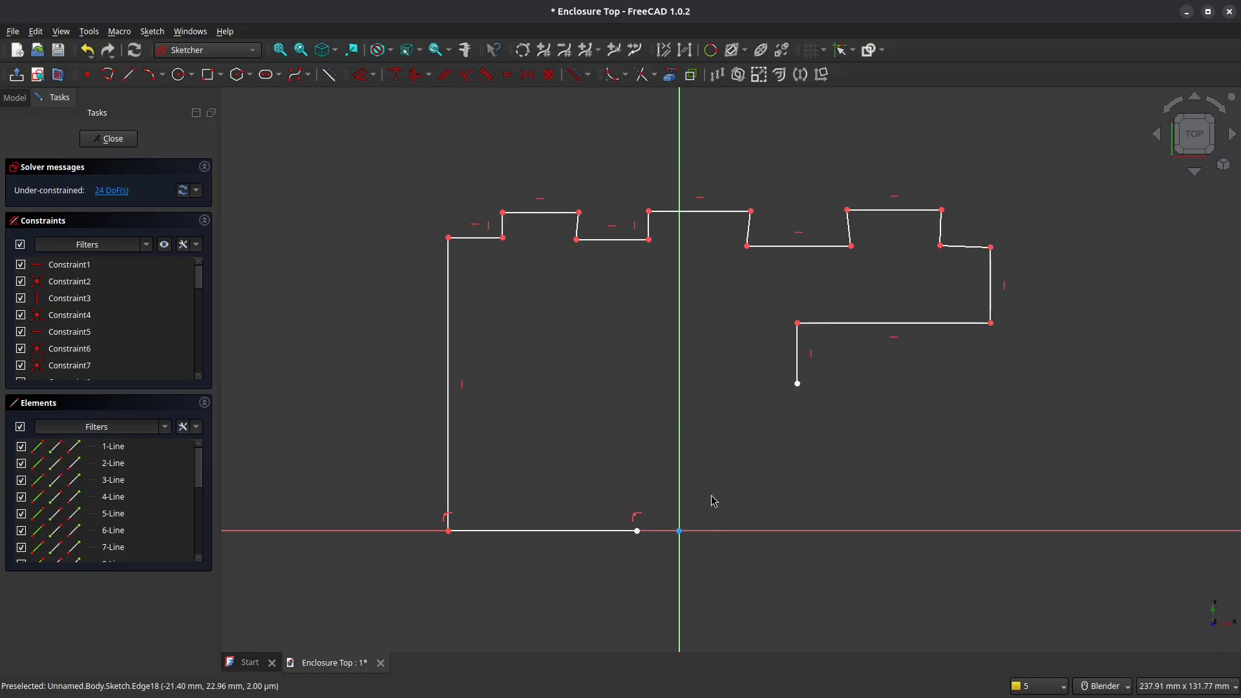
- Constrain the slanted tab sides to vertical and the uneven end segment of the upper edge to horizontal
{"action": "left_click", "coordinate": [579, 232]}
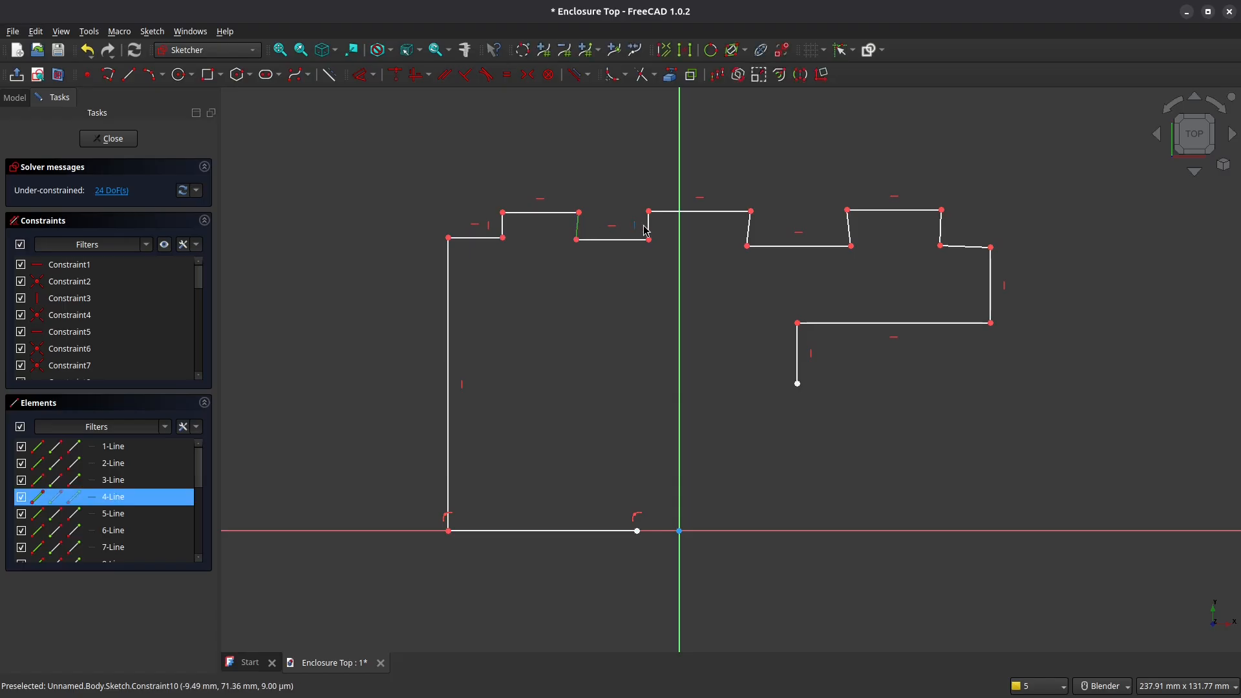
{"action": "left_click", "coordinate": [749, 231]}
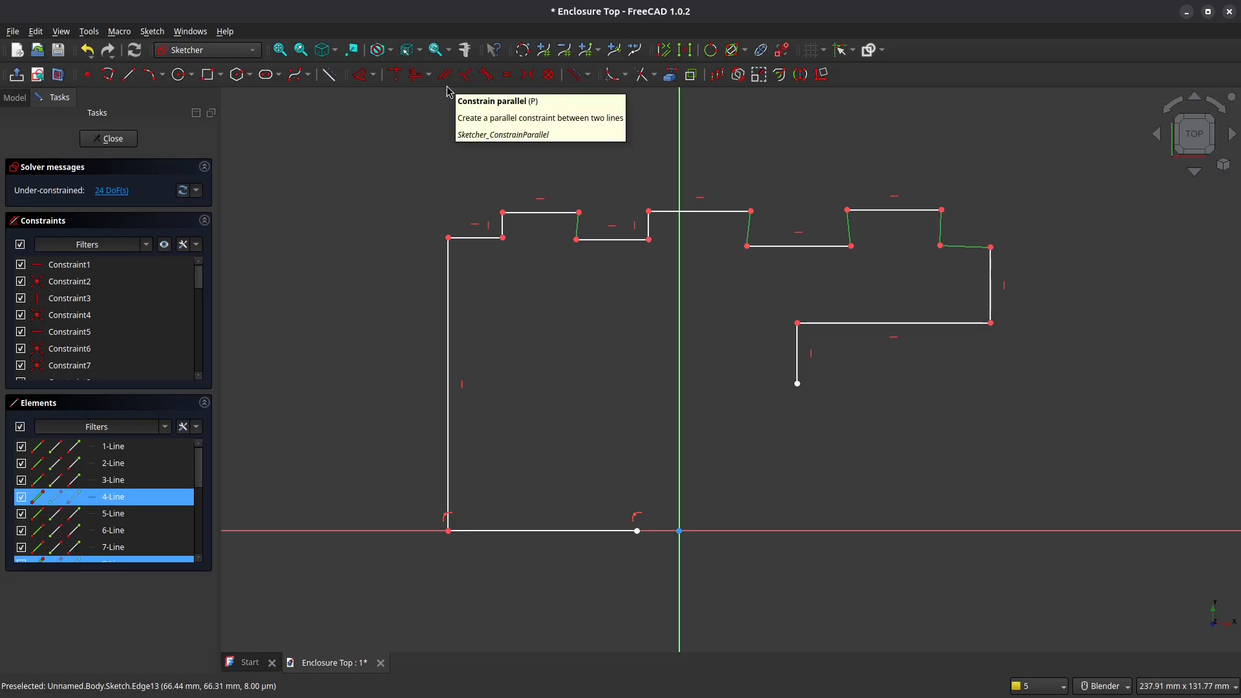
{"action": "left_click", "coordinate": [421, 74]}
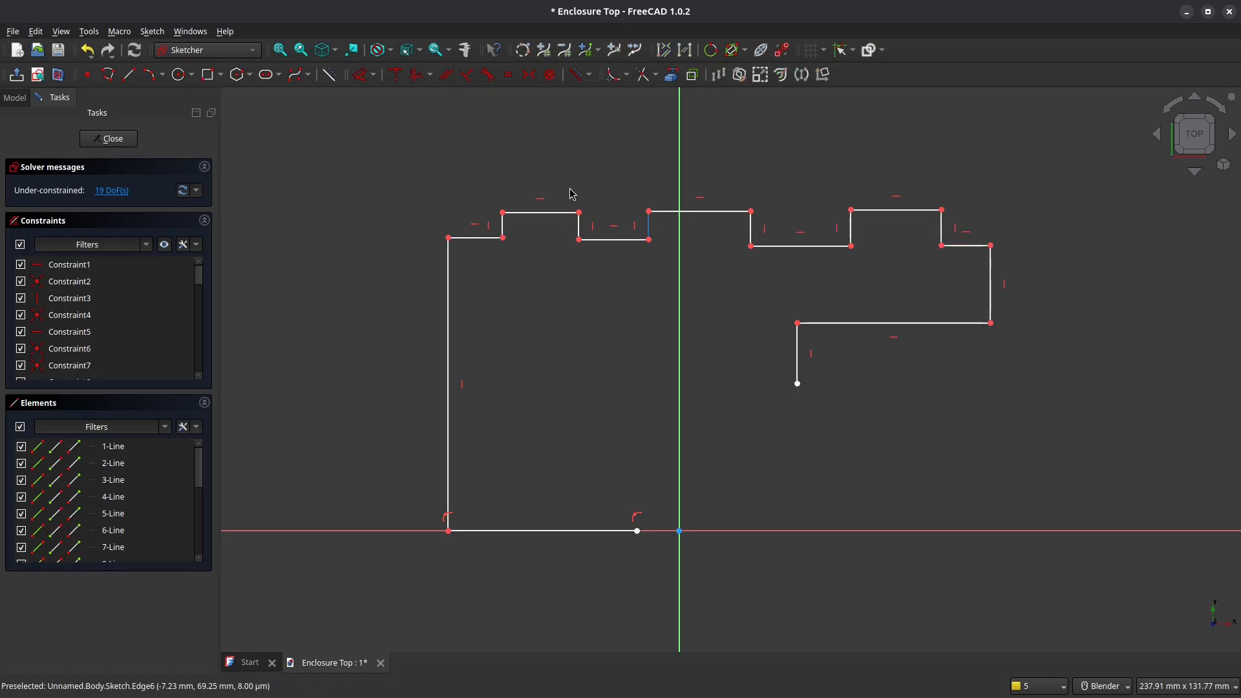
- Apply an equal-length constraint to the top segments of the three tabs
{"action": "scroll", "coordinate": [573, 197], "scroll_direction": "up", "scroll_amount": 3}
{"action": "scroll", "coordinate": [575, 214], "scroll_direction": "down", "scroll_amount": 1}
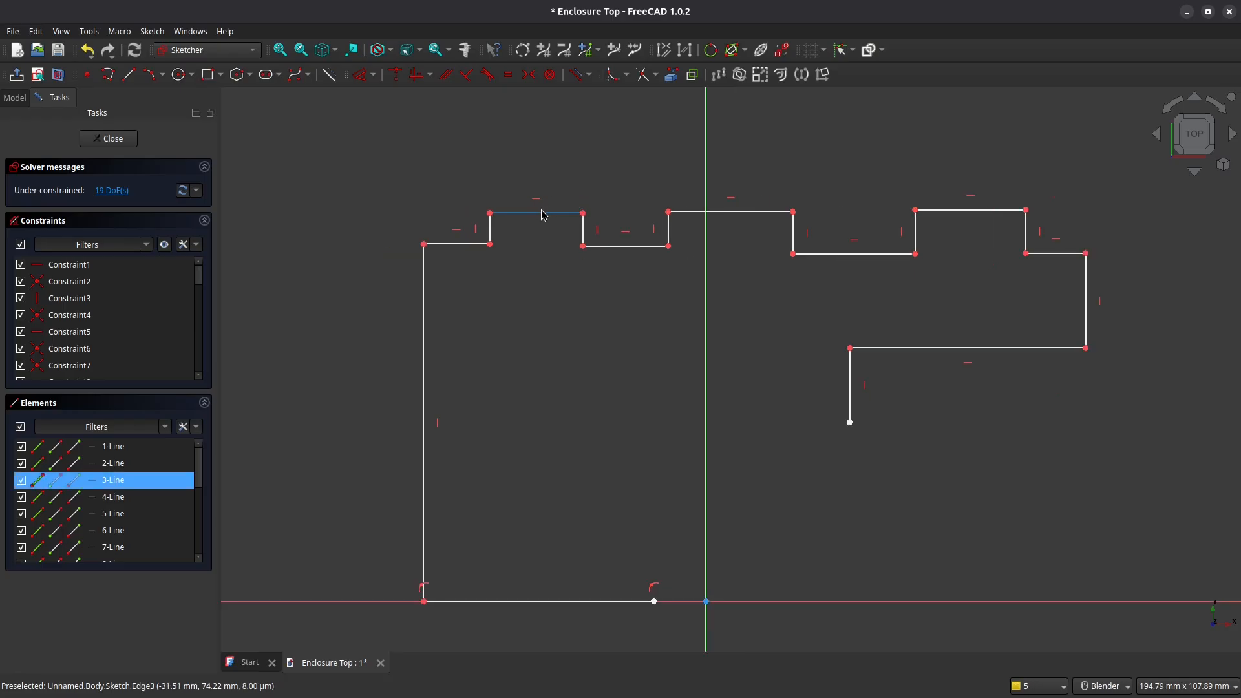
{"action": "left_click", "coordinate": [543, 213]}
{"action": "left_click", "coordinate": [754, 212]}
{"action": "left_click", "coordinate": [957, 214]}
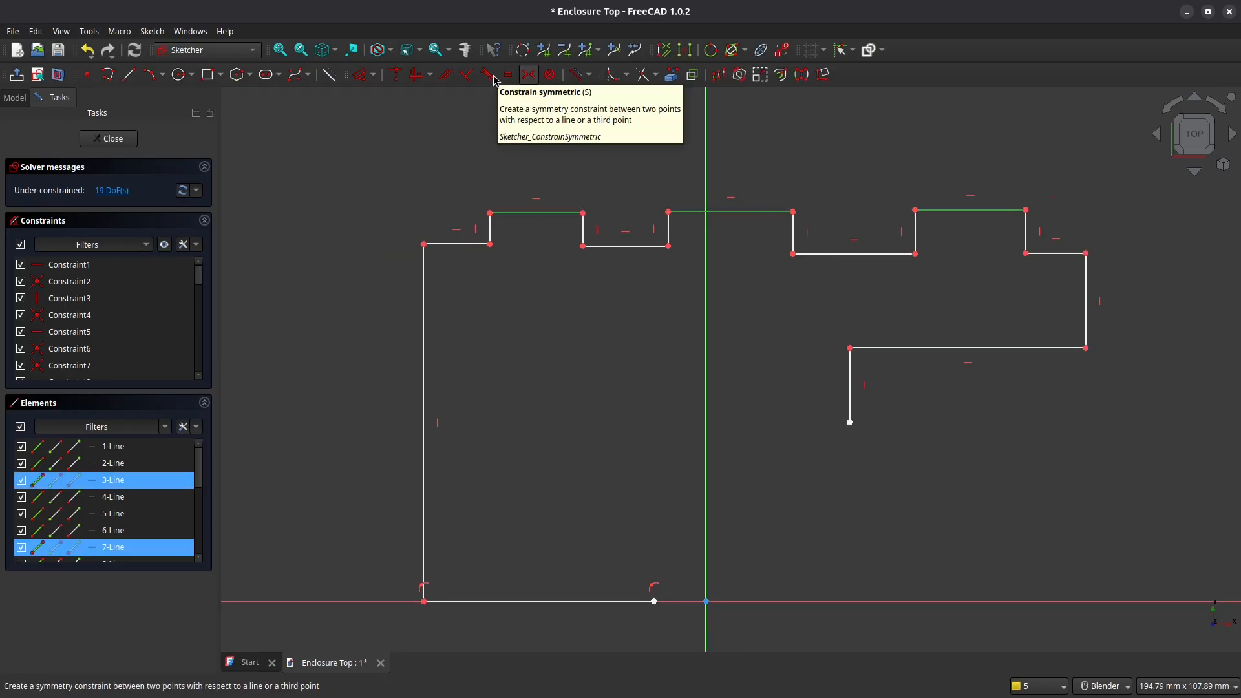
{"action": "left_click", "coordinate": [509, 75]}
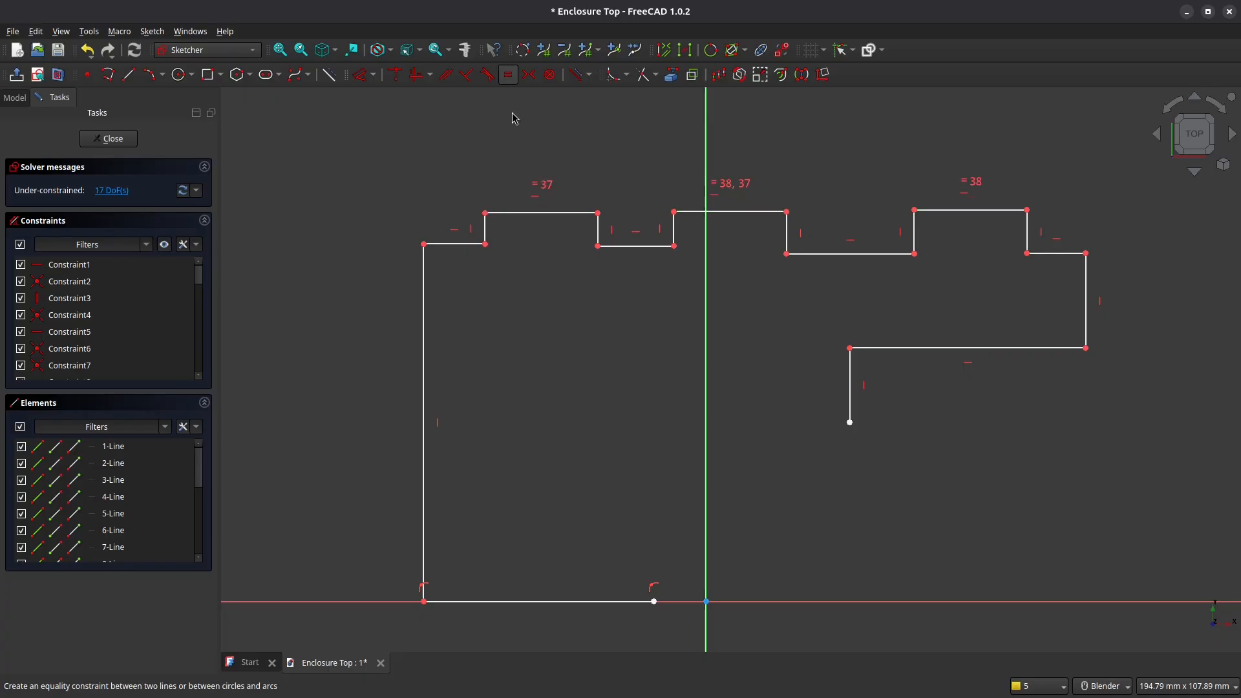
- Apply an equal-length constraint to the six vertical side segments of the three tabs
{"action": "left_click", "coordinate": [485, 229]}
{"action": "left_click", "coordinate": [599, 238]}
{"action": "left_click", "coordinate": [675, 238]}
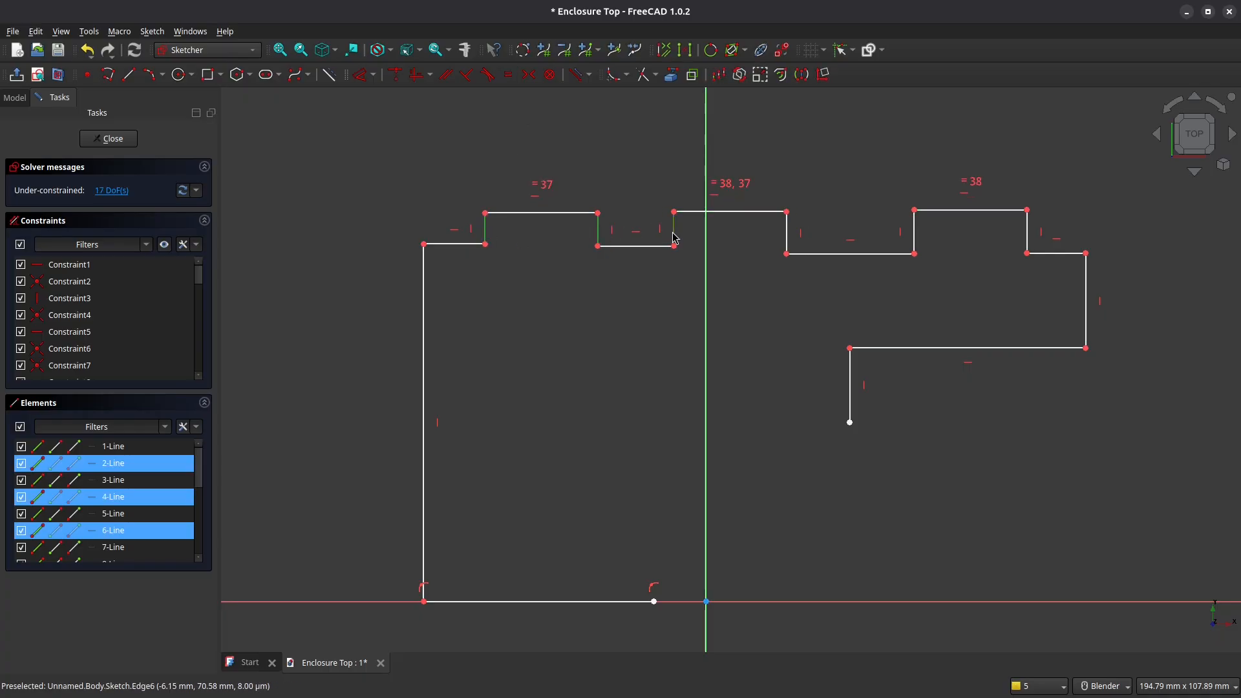
{"action": "left_click", "coordinate": [786, 239]}
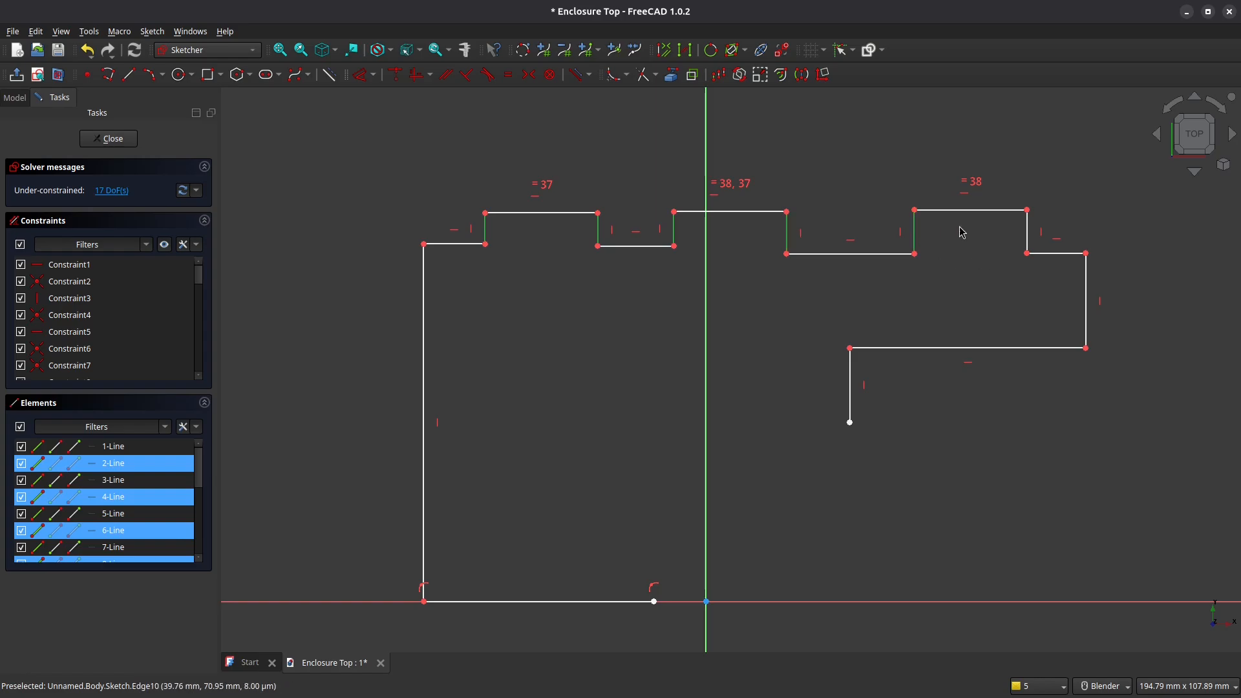
{"action": "left_click", "coordinate": [509, 74]}
- Constrain the middle tab's upper corners symmetric about the vertical axis
{"action": "left_click", "coordinate": [674, 213]}
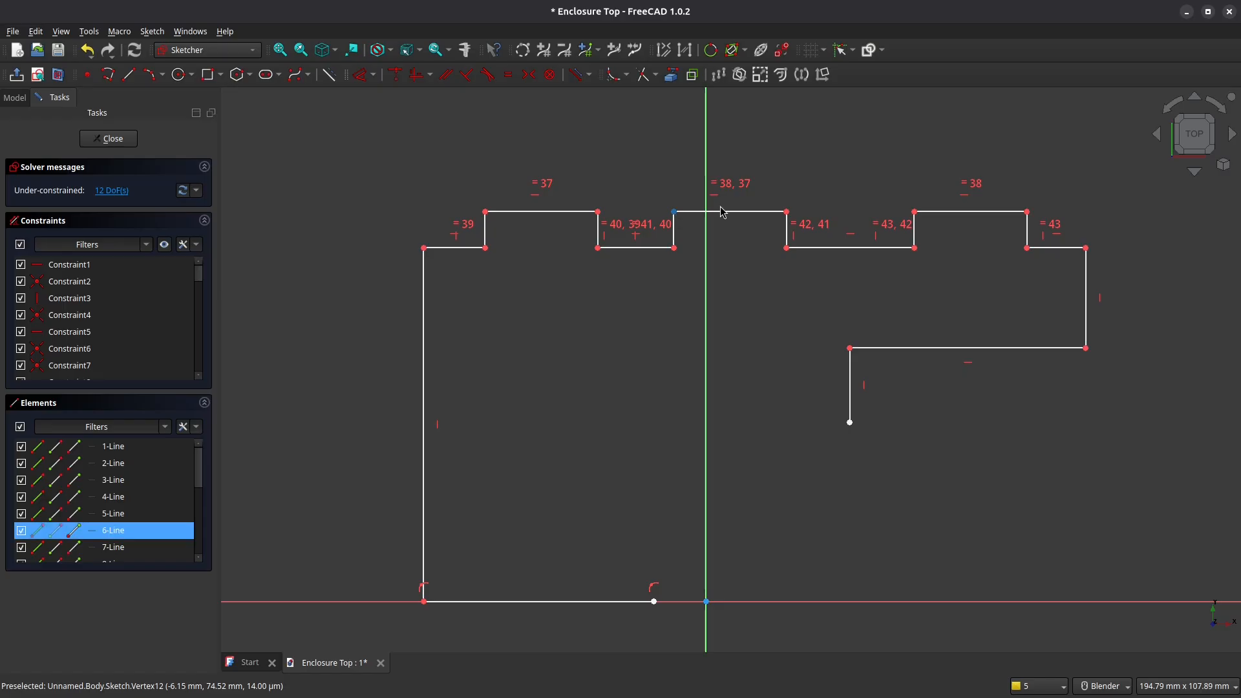
{"action": "left_click", "coordinate": [787, 212]}
{"action": "left_click", "coordinate": [706, 171]}
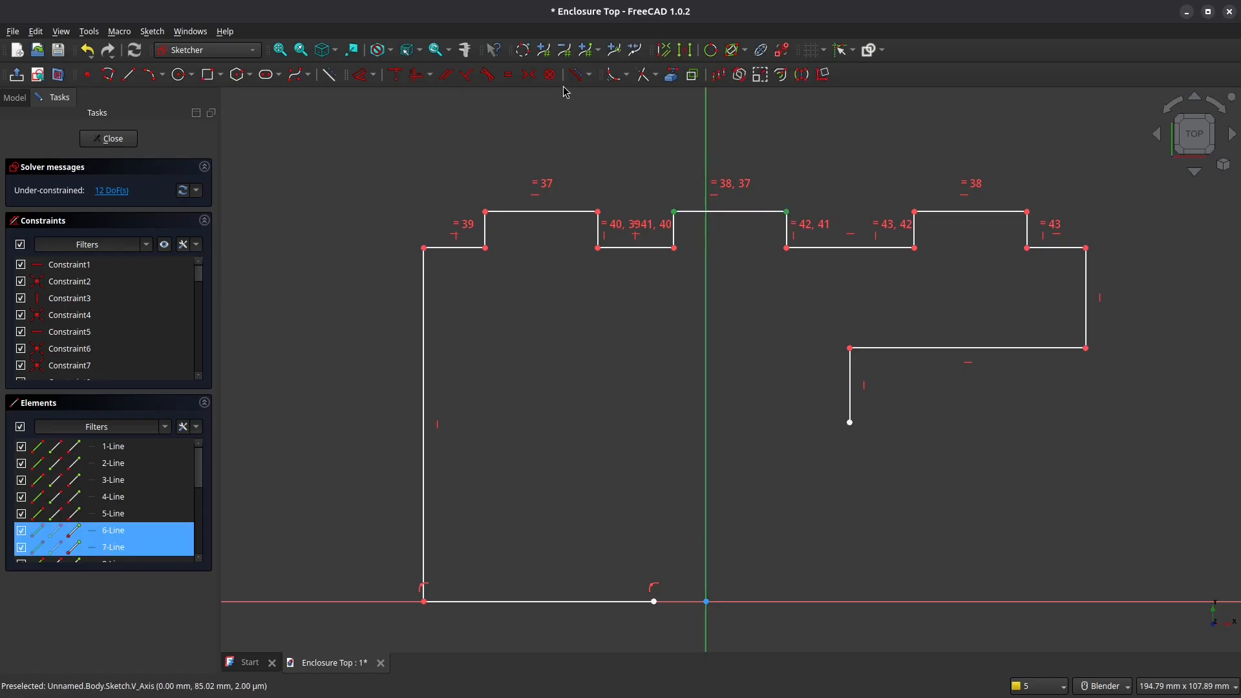
{"action": "left_click", "coordinate": [530, 74]}
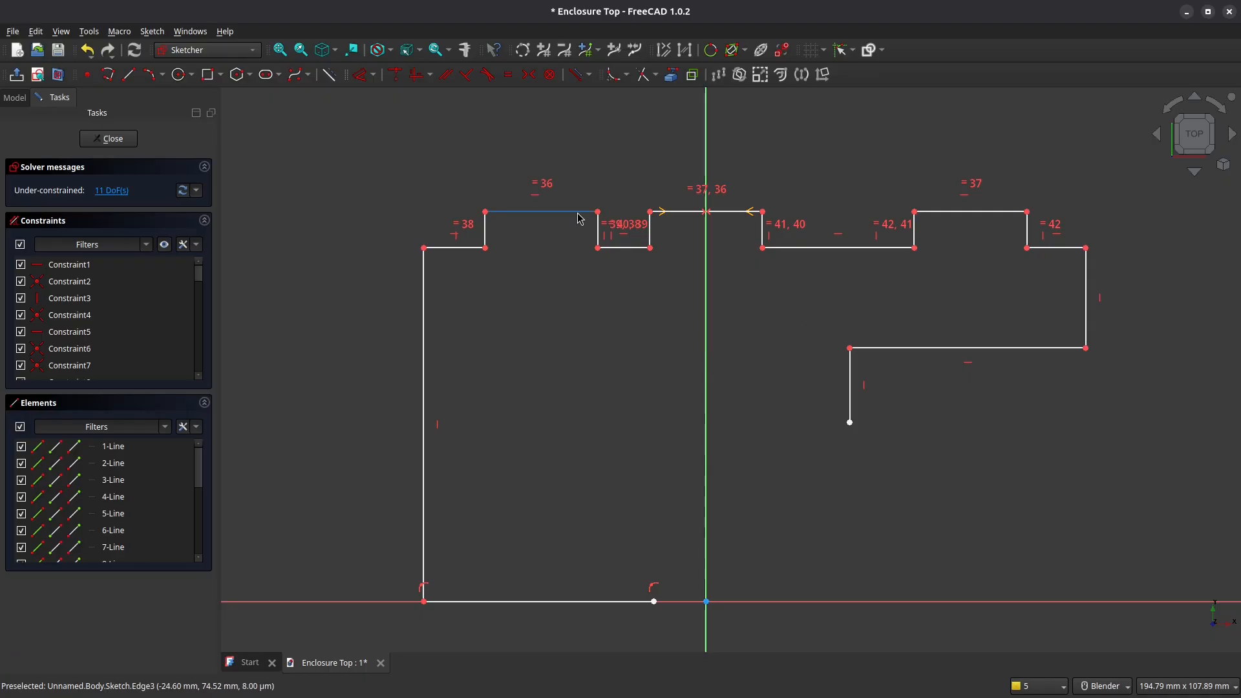
- Move the left tab and the profile's left vertical edge further left to widen the outline
{"action": "left_click_drag", "start_coordinate": [568, 212], "coordinate": [545, 213]}
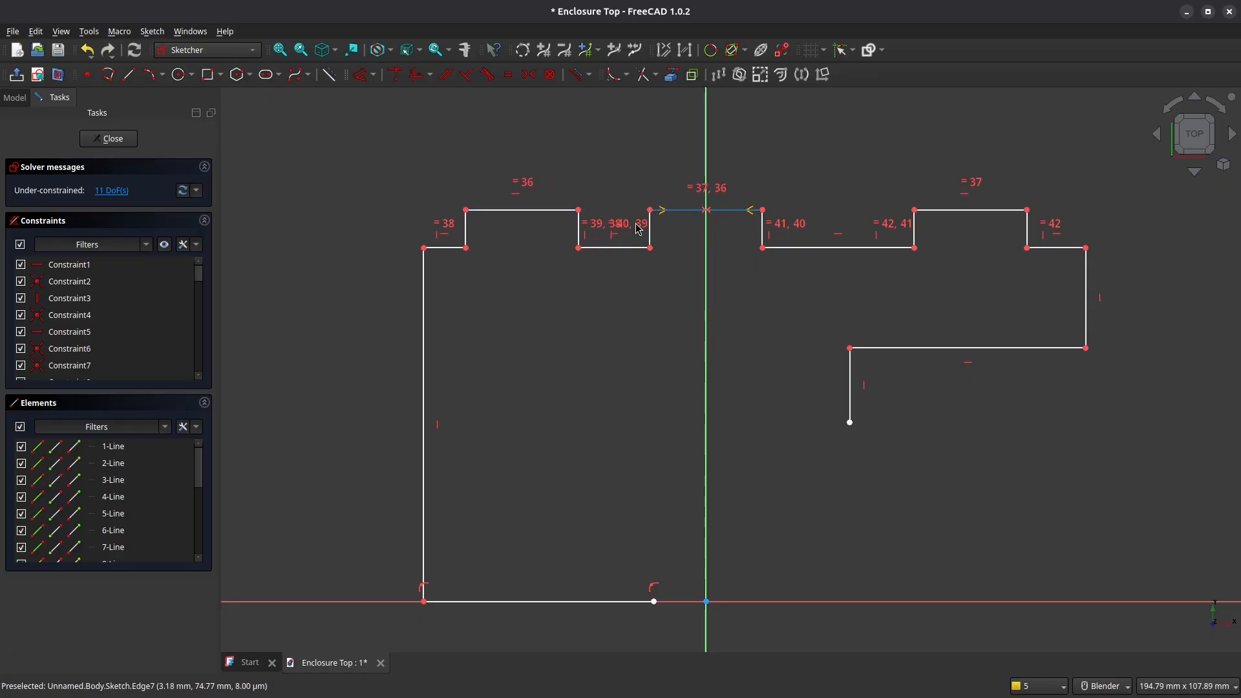
{"action": "left_click_drag", "start_coordinate": [420, 327], "coordinate": [321, 313]}
- Apply an equal-length constraint to the two horizontal segments between the three tabs
{"action": "left_click", "coordinate": [631, 247]}
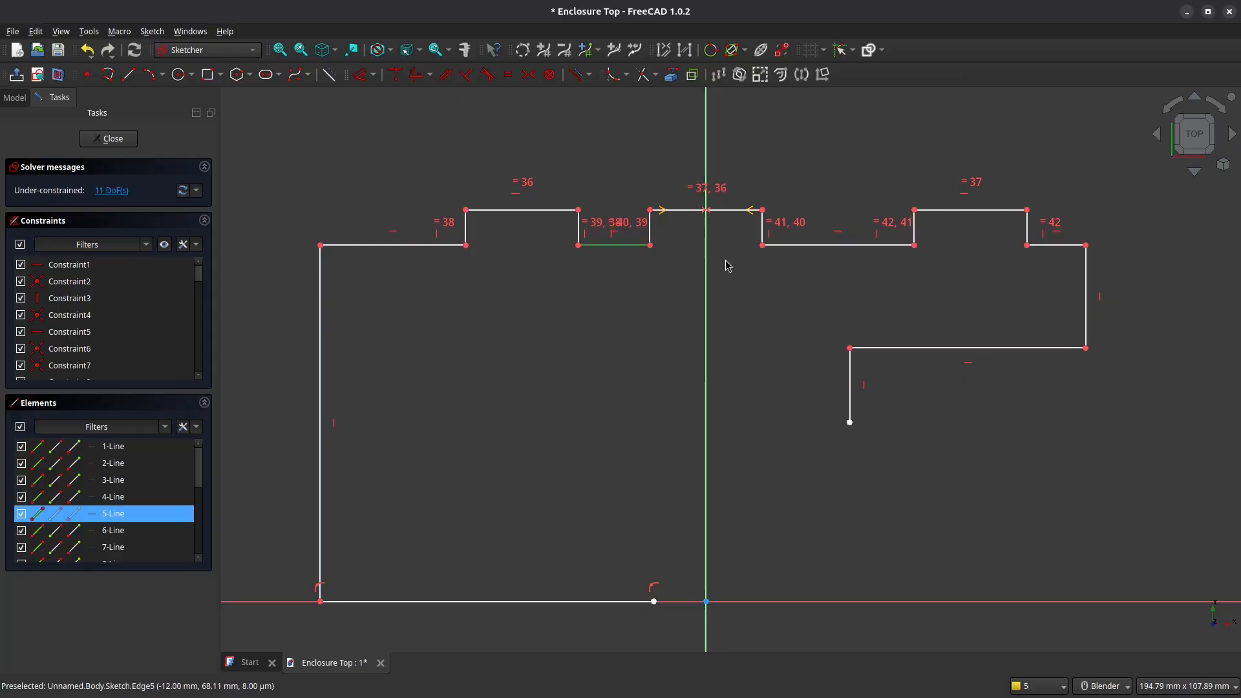
{"action": "left_click", "coordinate": [828, 252]}
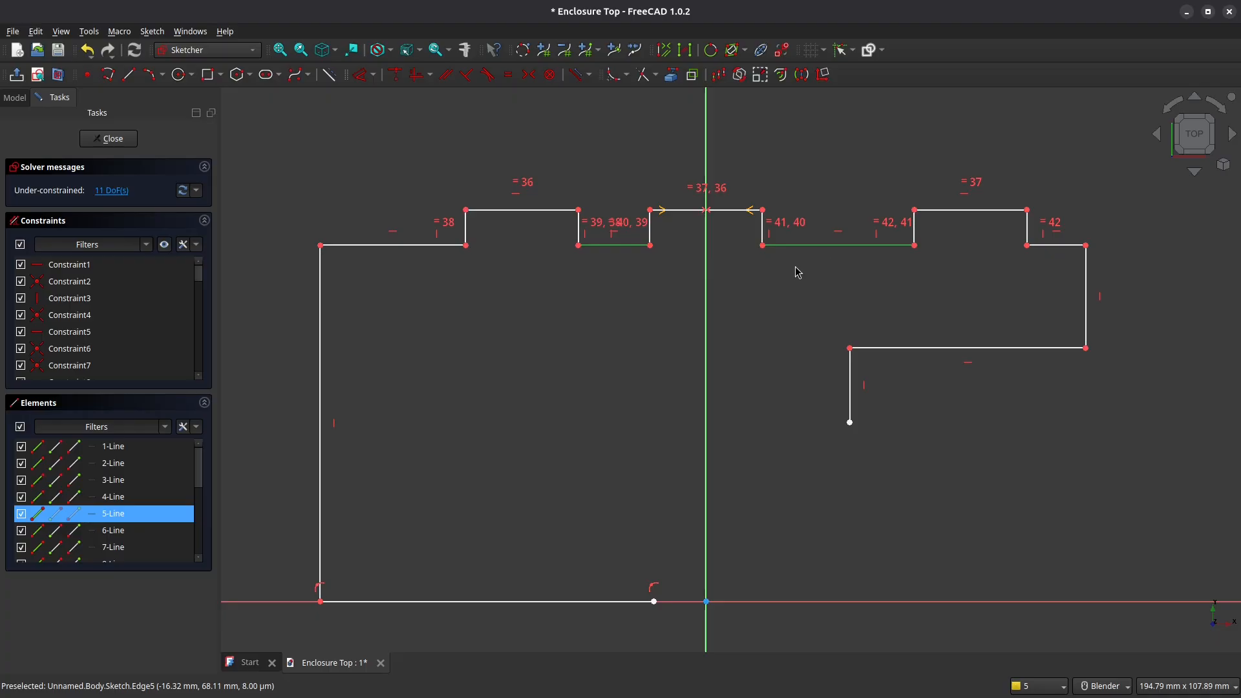
{"action": "left_click", "coordinate": [509, 74]}
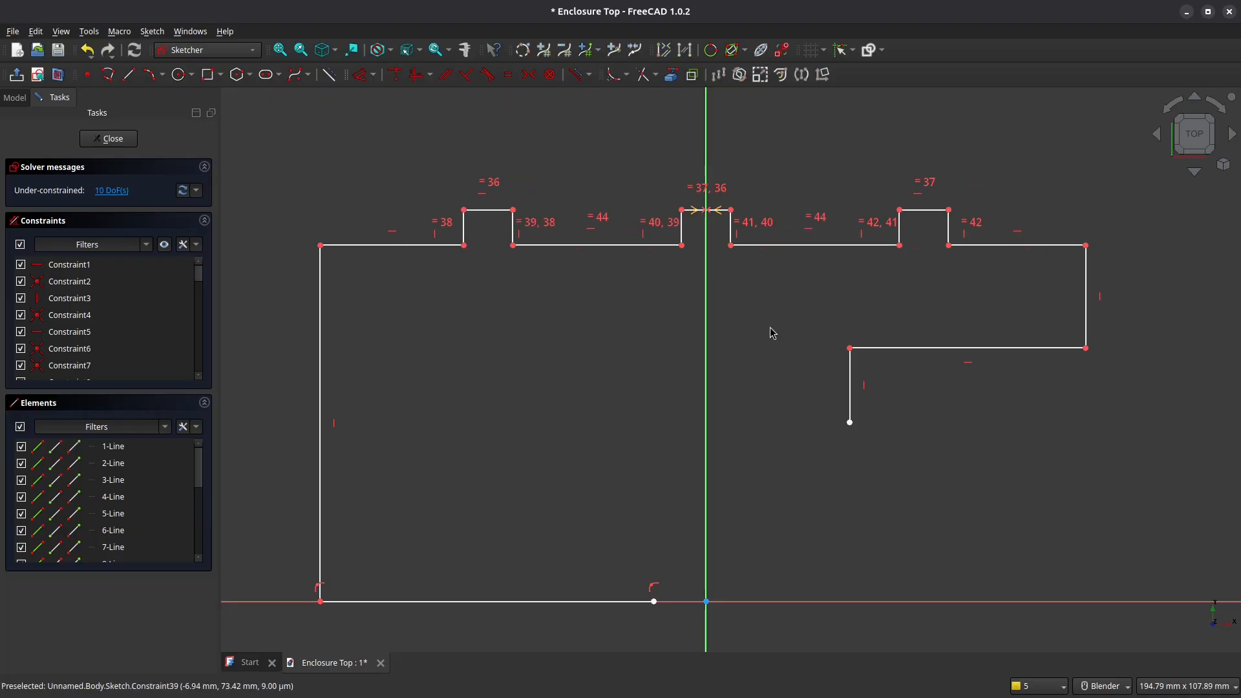
- Dimension the horizontal segment between the left and middle tabs to 22 mm
{"action": "left_click", "coordinate": [364, 75]}
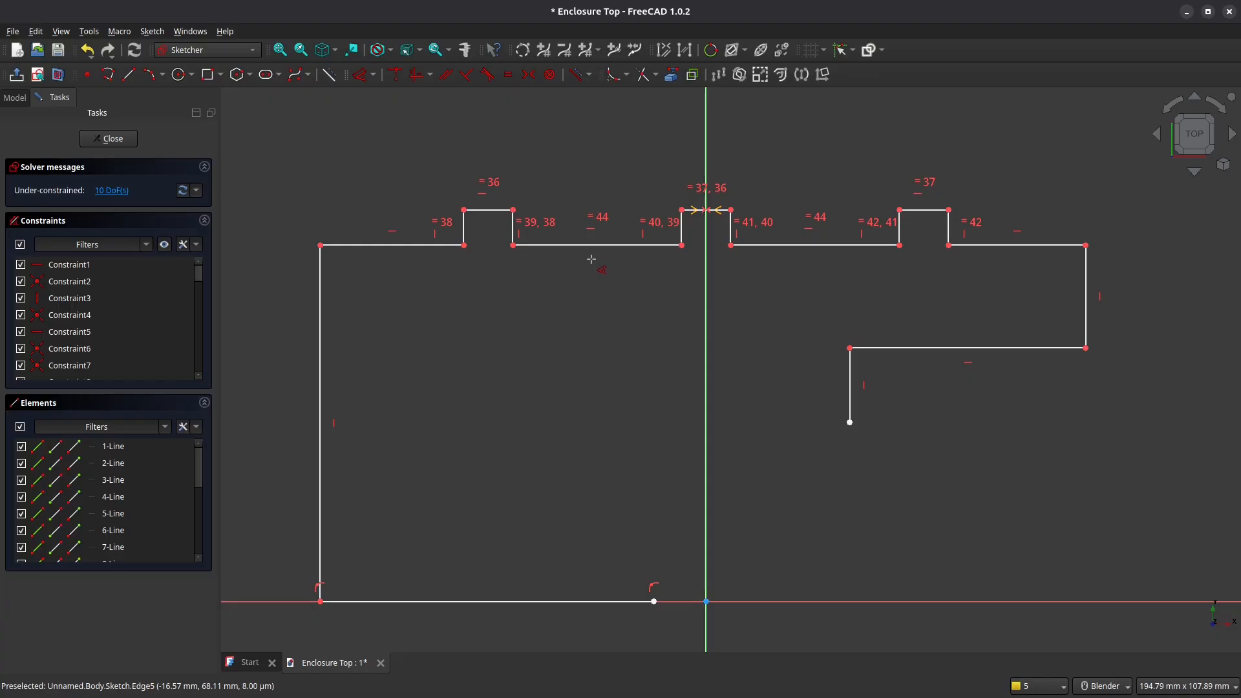
{"action": "left_click", "coordinate": [588, 246]}
{"action": "left_click", "coordinate": [600, 291]}
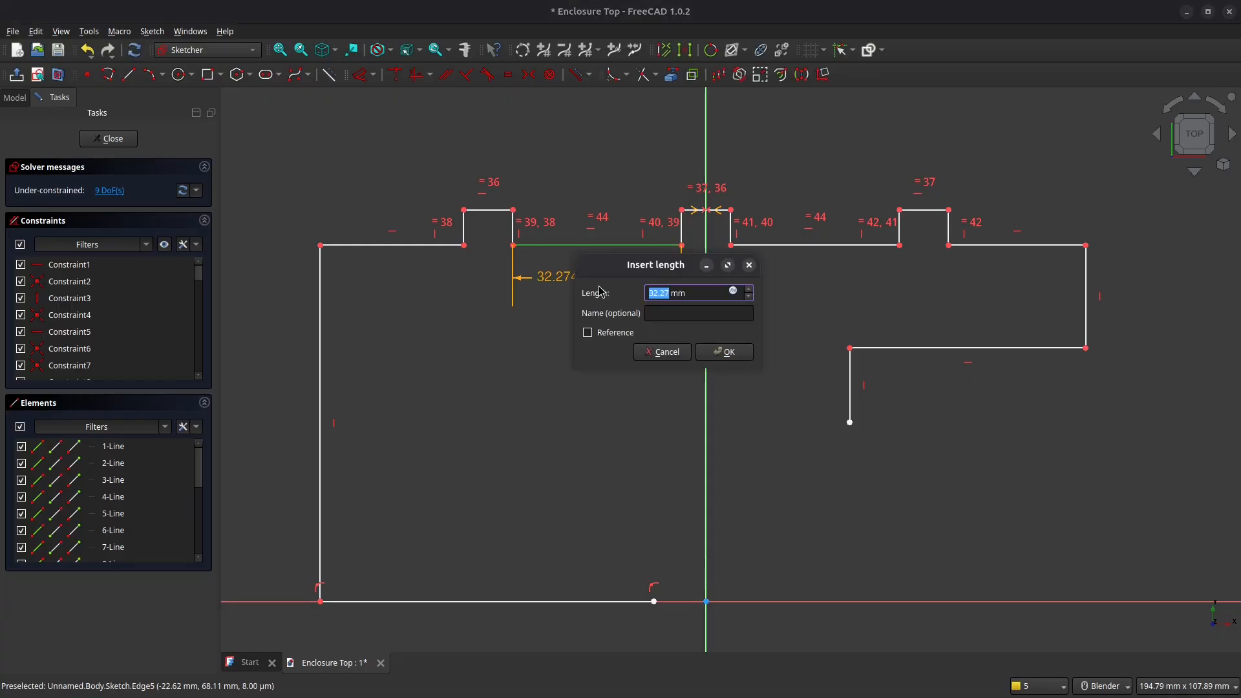
{"action": "type", "text": "22"}
{"action": "key", "text": "Return"}
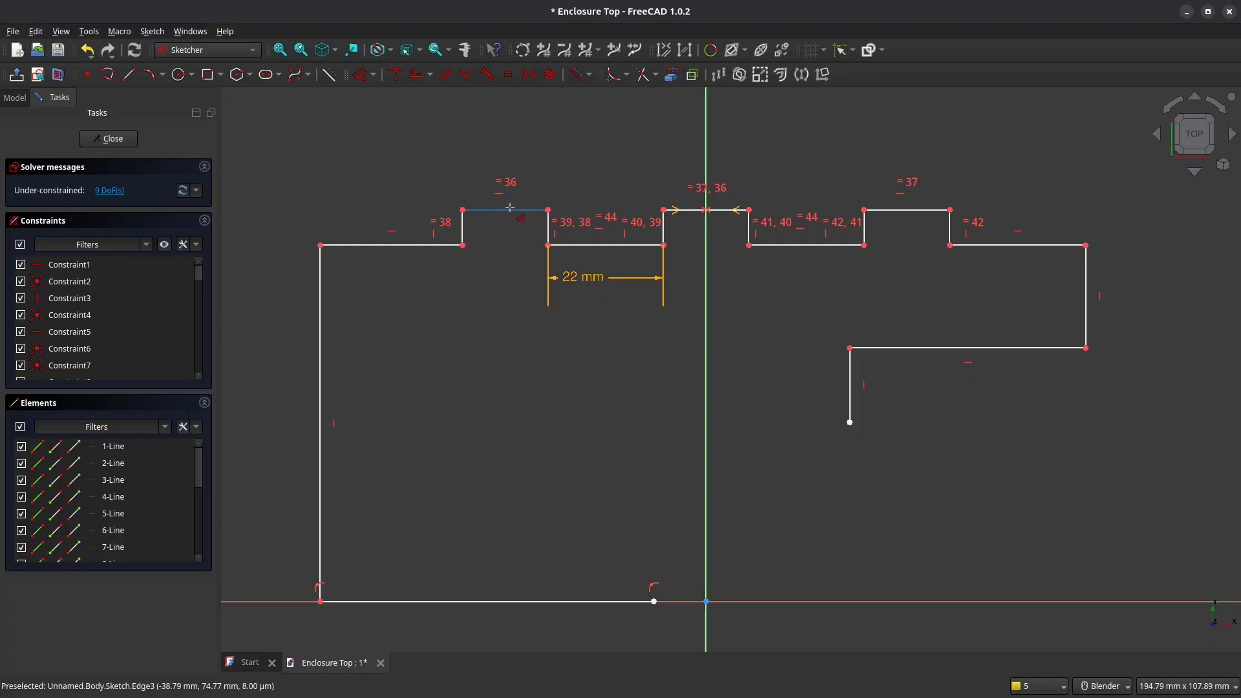
{"action": "left_click", "coordinate": [511, 208]}
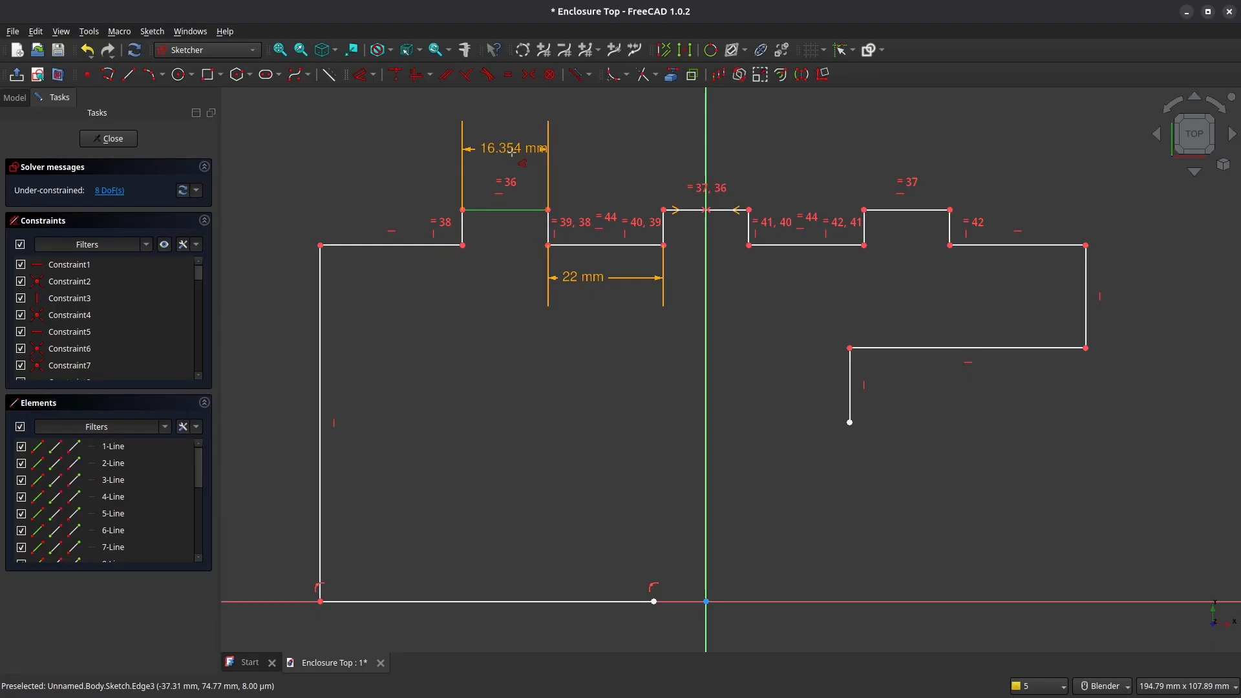
{"action": "key", "text": "Escape"}
{"action": "key", "text": "Escape"}
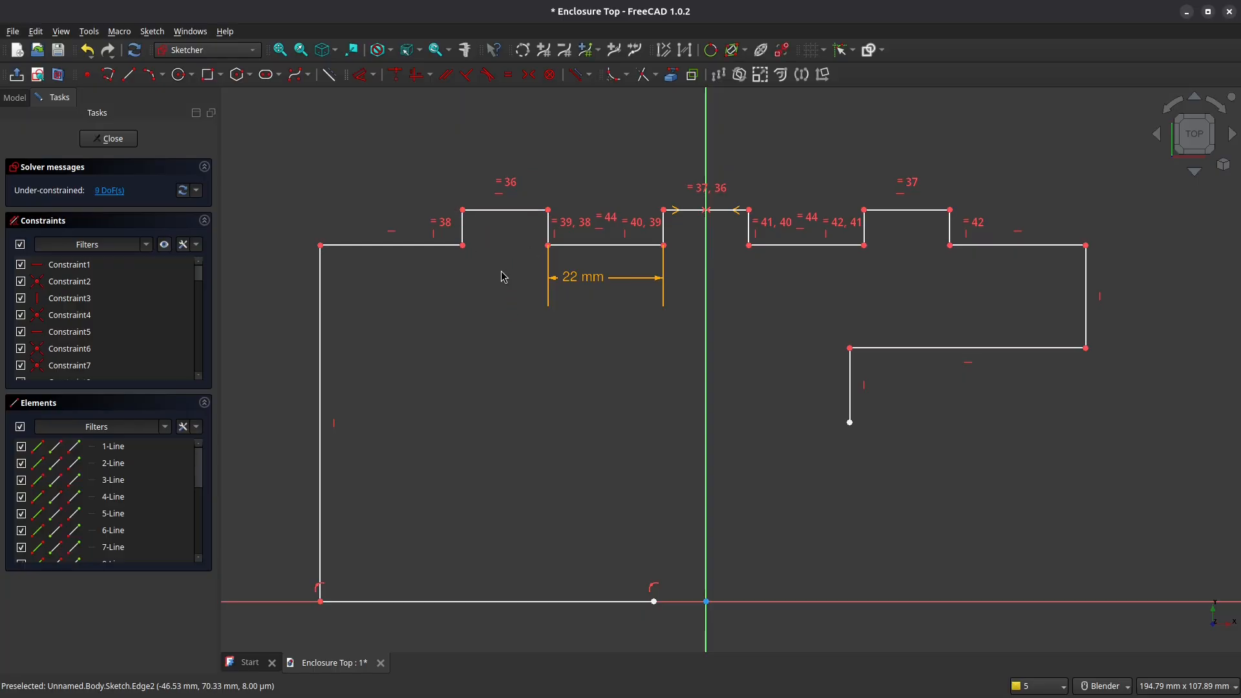
- Hide all the sketch's constraints except the 22 mm dimension
{"action": "left_click", "coordinate": [165, 245]}
{"action": "scroll", "coordinate": [124, 297], "scroll_direction": "down", "scroll_amount": 5}
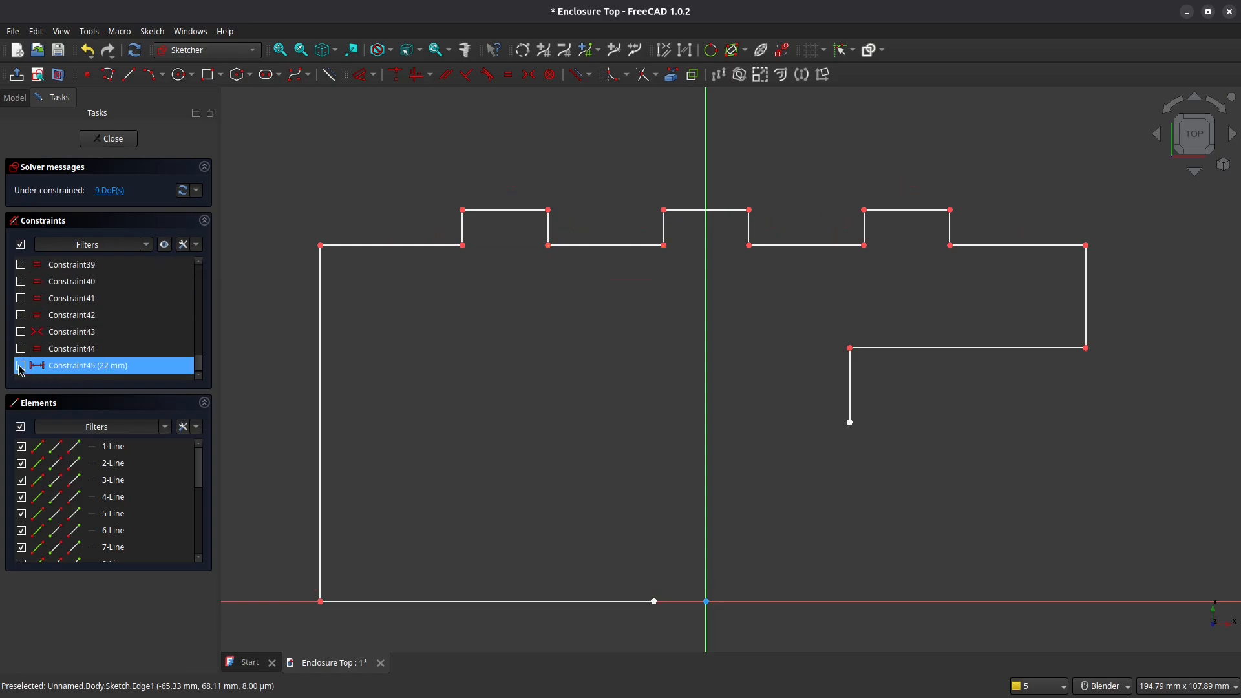
{"action": "left_click", "coordinate": [20, 367]}
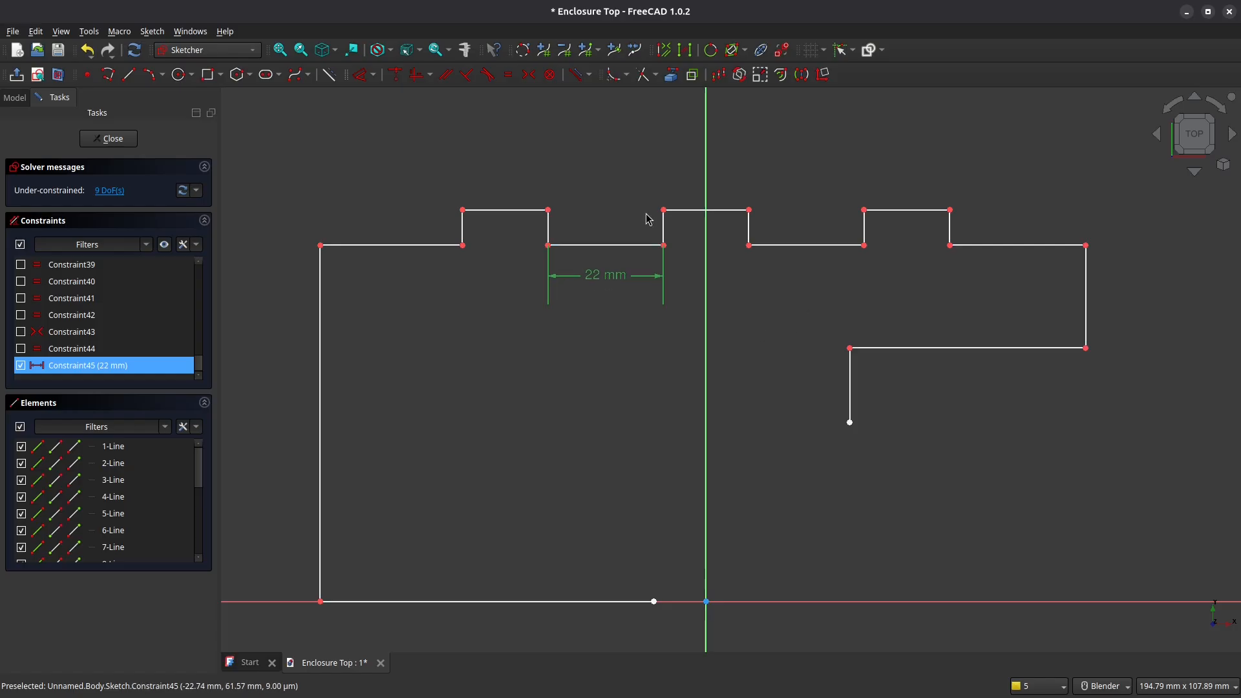
- Dimension the left tab's top segment to a width of 10 mm
{"action": "left_click", "coordinate": [360, 78]}
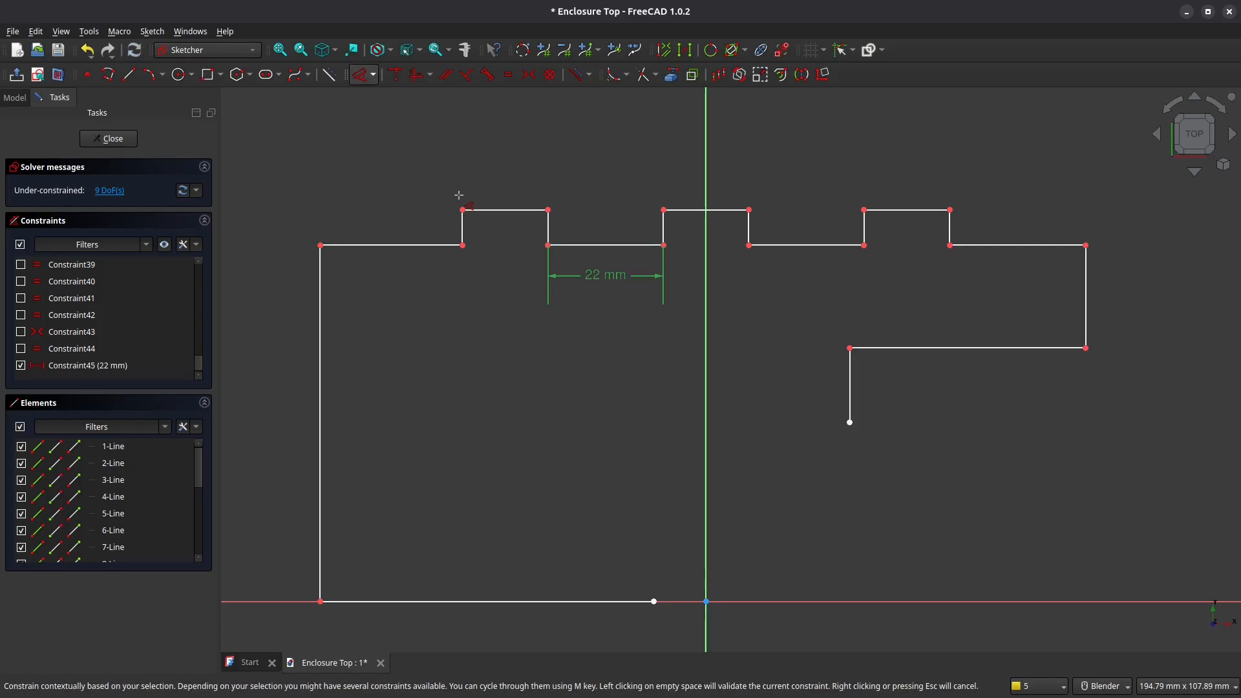
{"action": "left_click", "coordinate": [512, 187]}
{"action": "left_click", "coordinate": [509, 176]}
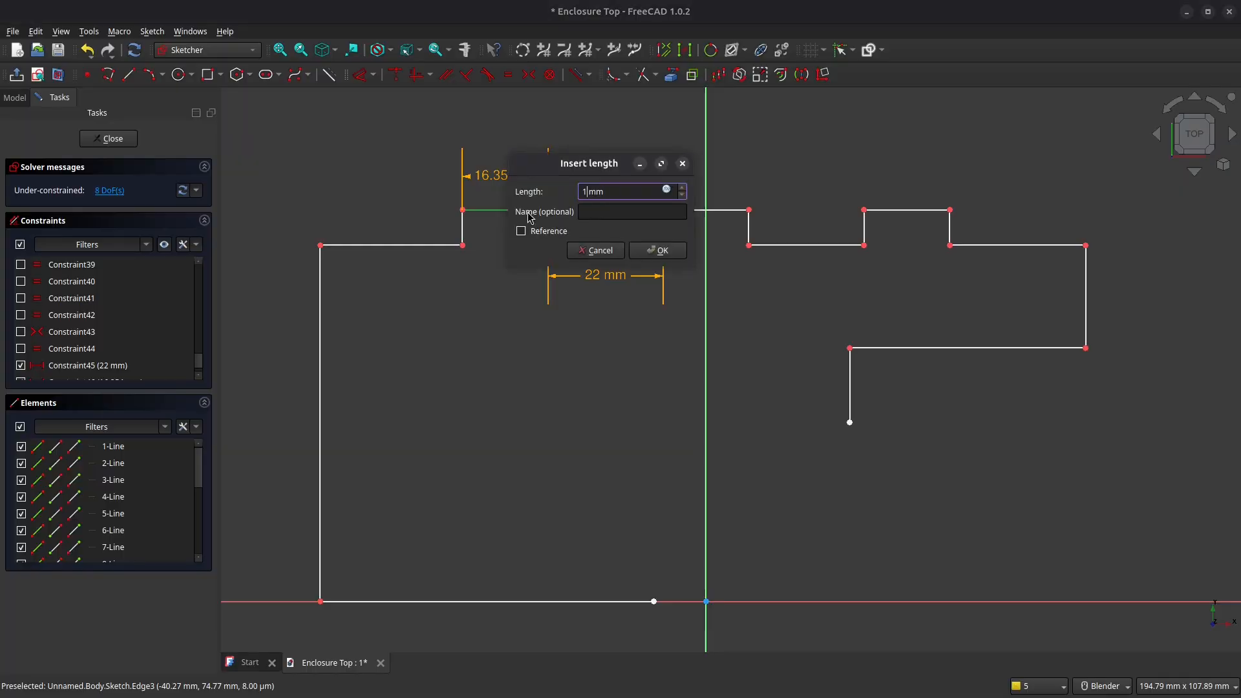
{"action": "key", "text": "Return"}
{"action": "key", "text": "Escape"}
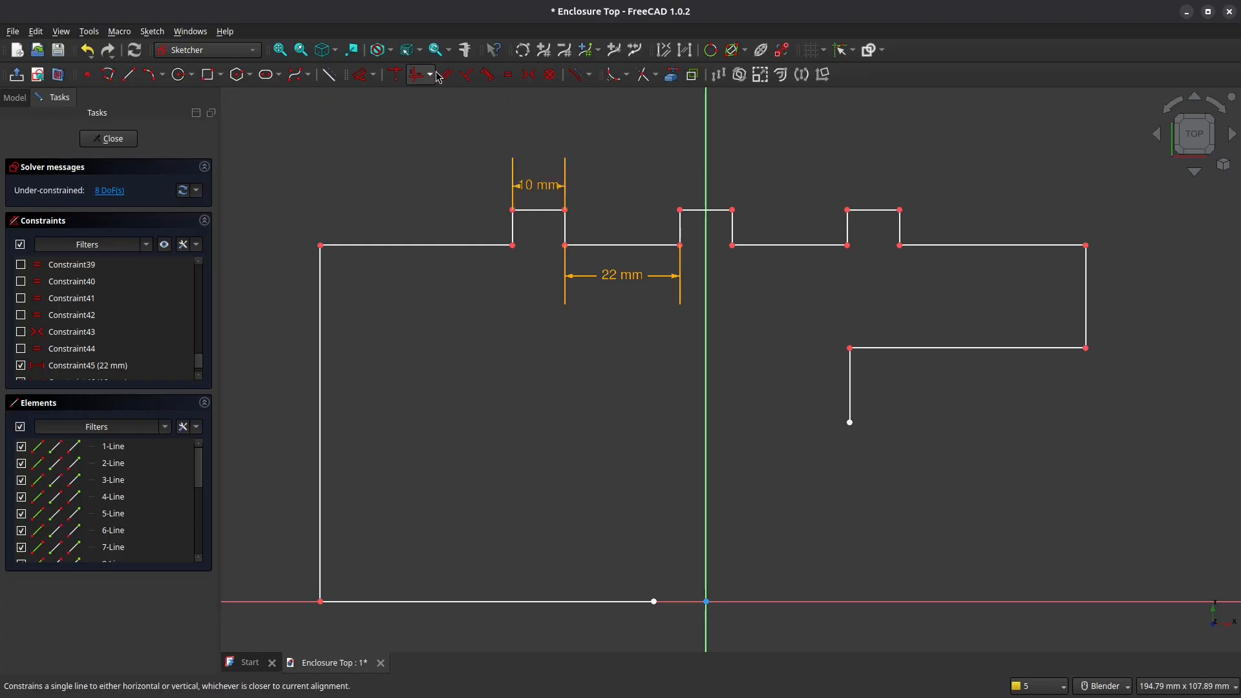
- Dimension the left tab's outer vertical side to a height of 3 mm
{"action": "left_click", "coordinate": [355, 78]}
{"action": "left_click", "coordinate": [513, 233]}
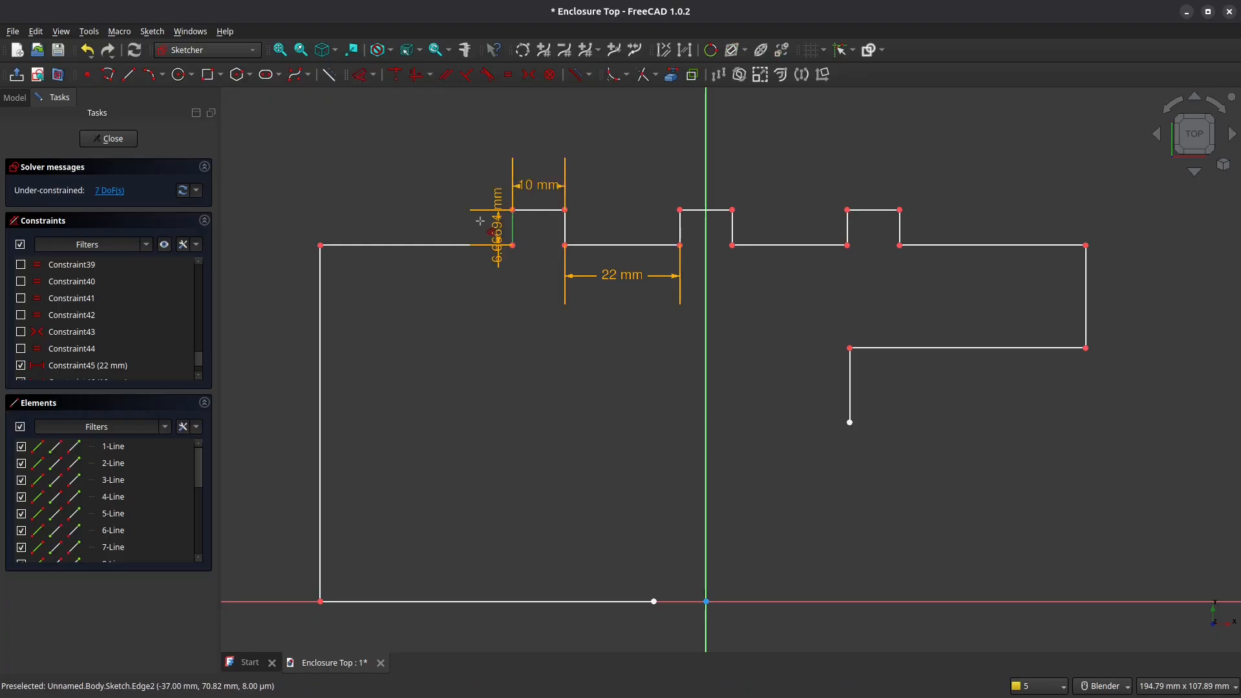
{"action": "left_click", "coordinate": [481, 243]}
{"action": "type", "text": "3"}
{"action": "key", "text": "Return"}
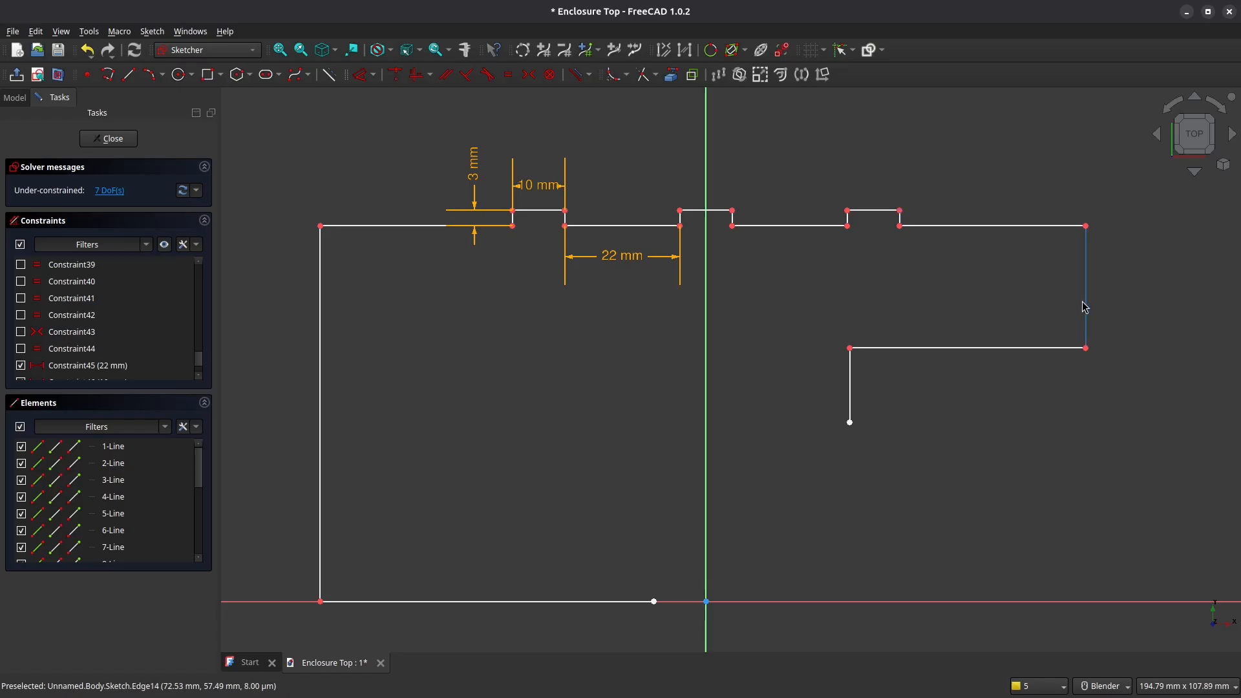
- Move the outline's right, lower right and left edges inward to bring the profile closer to its intended proportions
{"action": "left_click_drag", "start_coordinate": [1085, 308], "coordinate": [948, 297]}
{"action": "left_click_drag", "start_coordinate": [932, 348], "coordinate": [905, 303]}
{"action": "left_click_drag", "start_coordinate": [319, 362], "coordinate": [442, 369]}
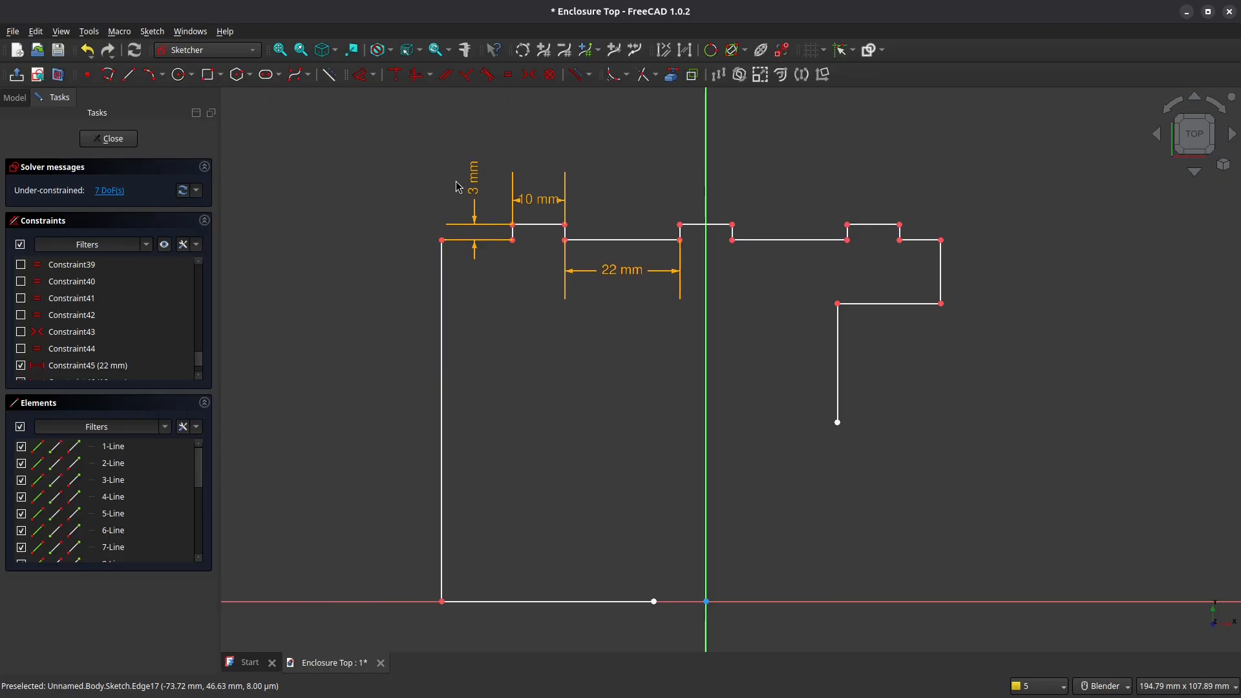
- Make the two outermost horizontal segments beside the left and right tabs equal and dimension the right one to 9 mm
{"action": "left_click", "coordinate": [458, 248]}
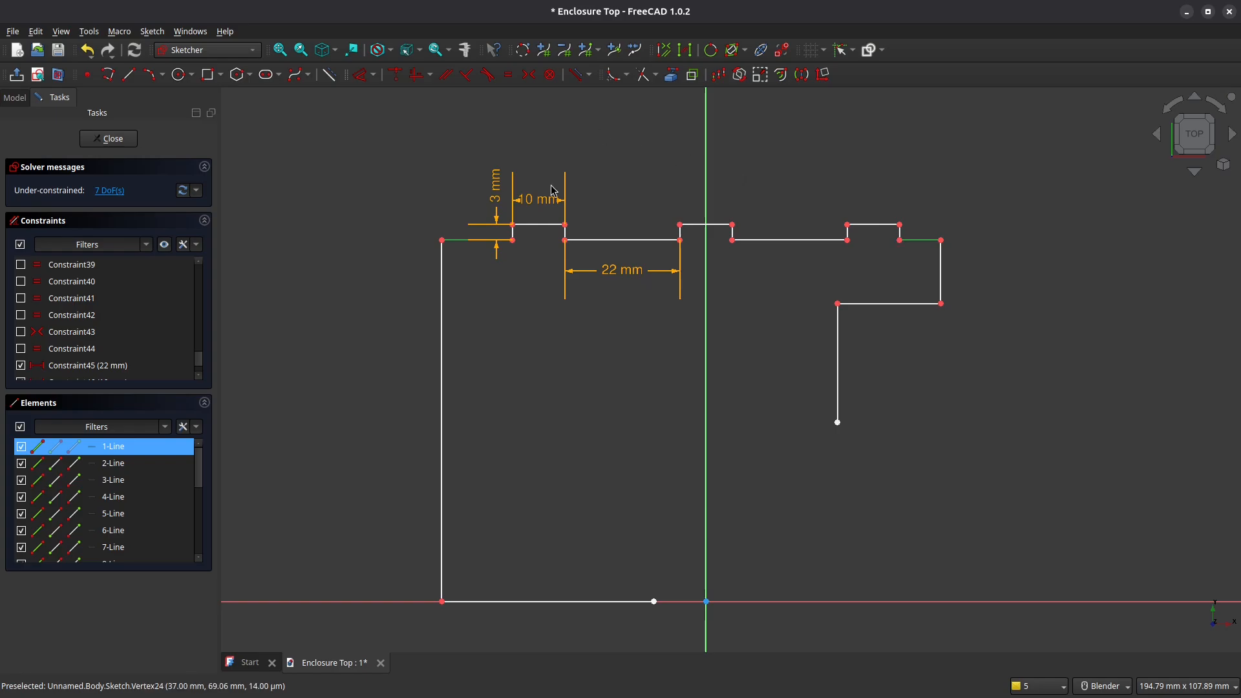
{"action": "left_click", "coordinate": [509, 76]}
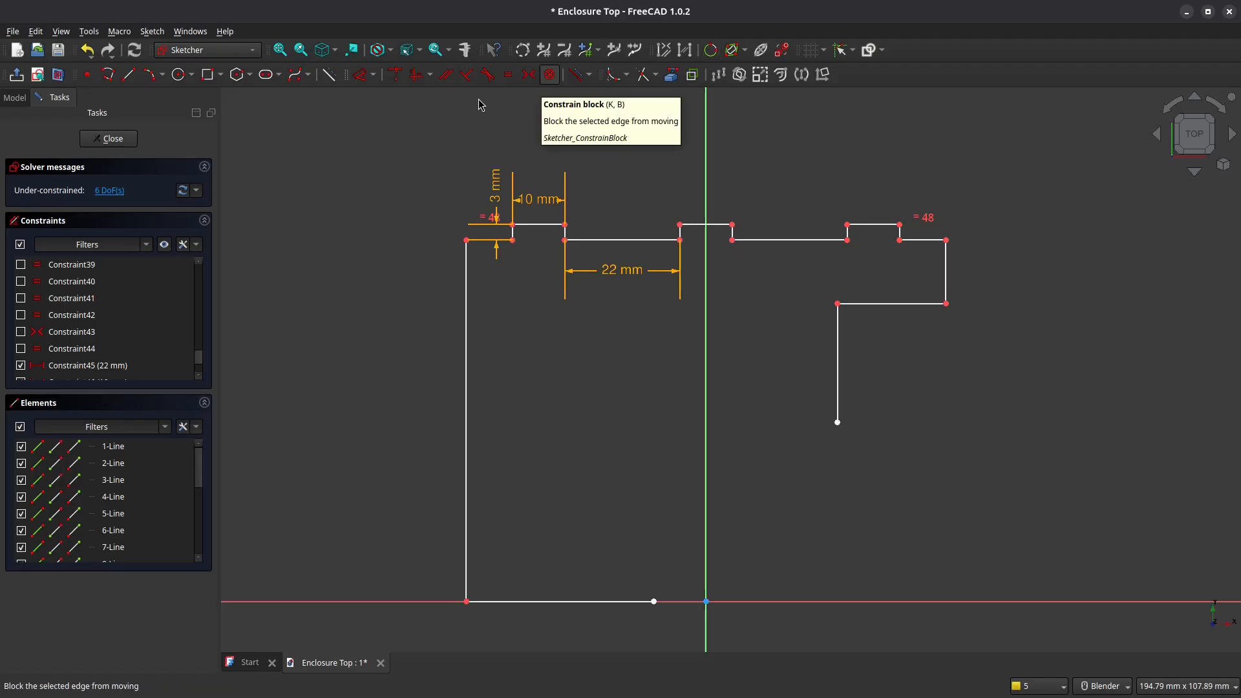
{"action": "left_click", "coordinate": [440, 79]}
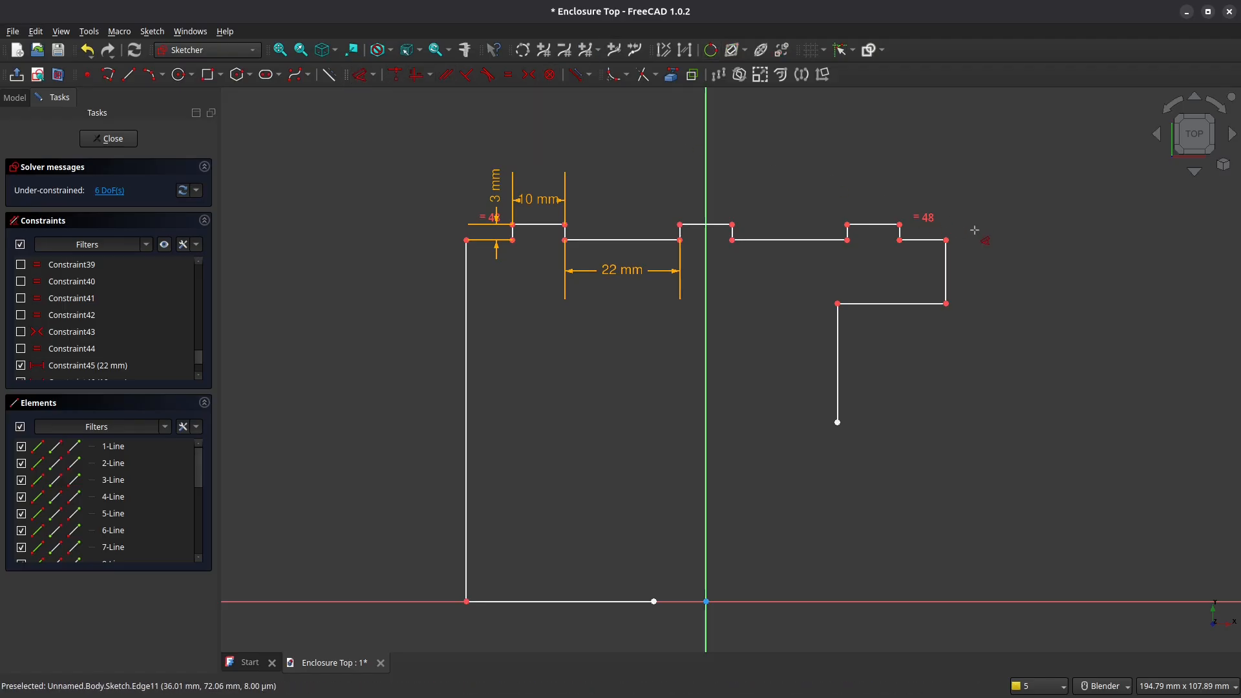
{"action": "left_click", "coordinate": [921, 240]}
{"action": "left_click", "coordinate": [920, 183]}
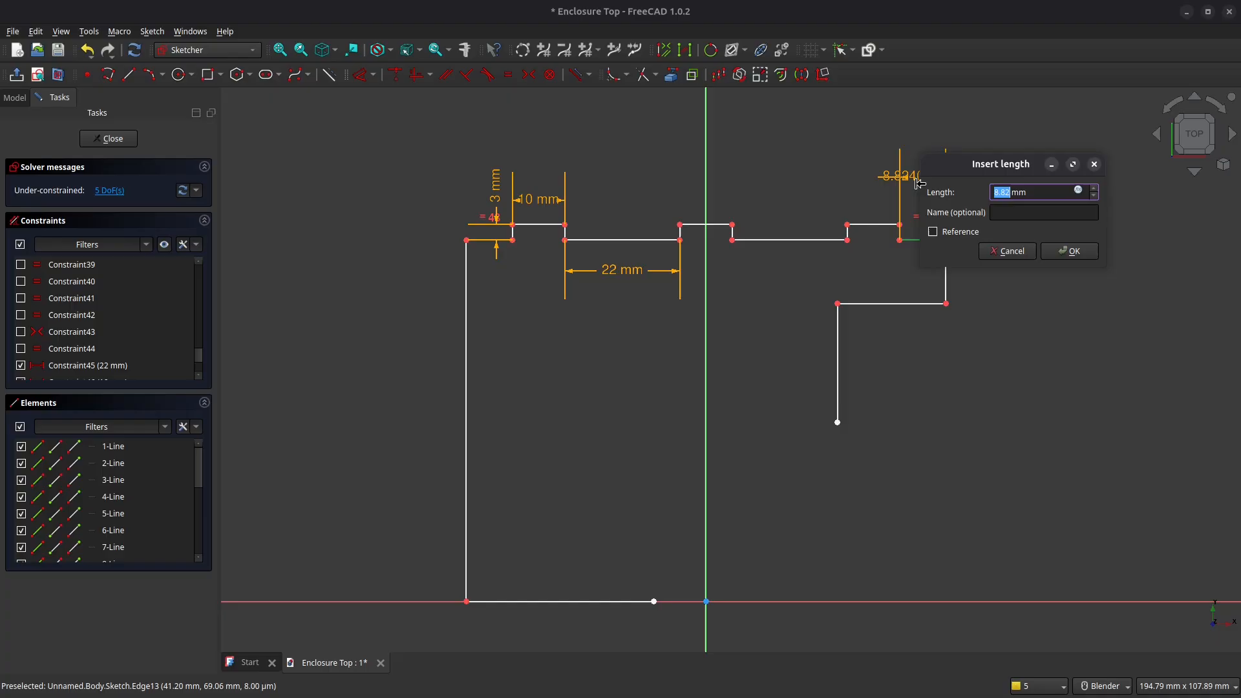
{"action": "key", "text": "Return"}
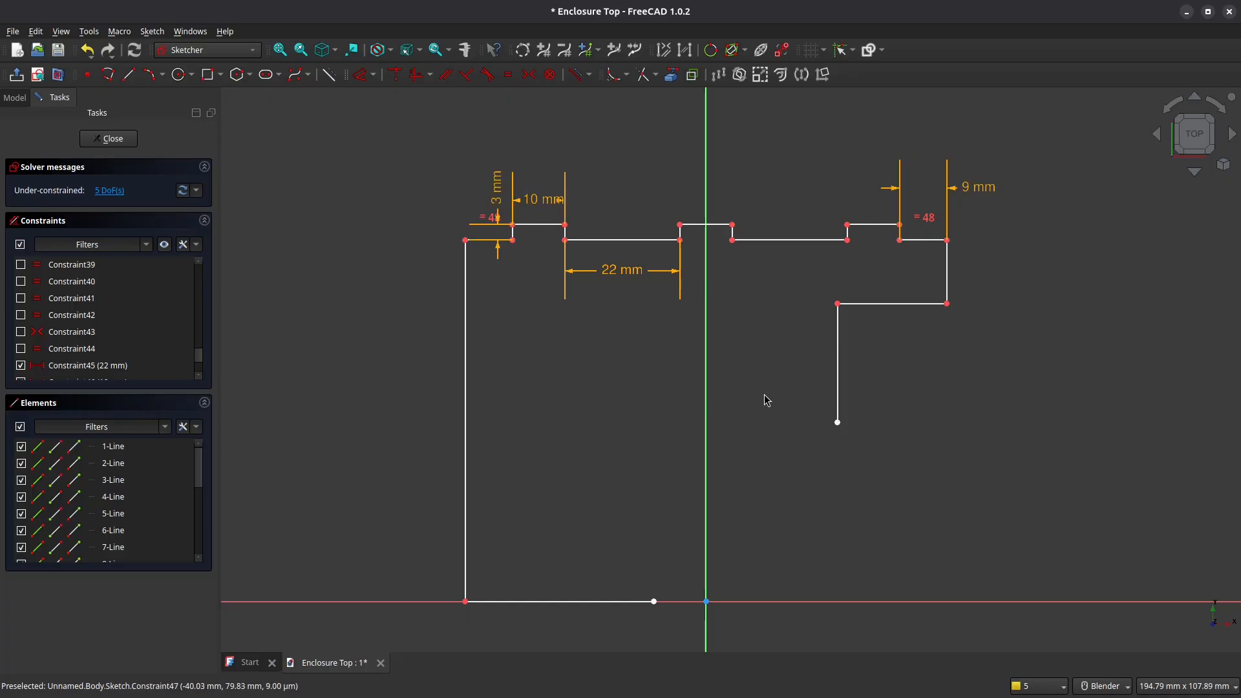
- Shift the inner corner of the lower horizontal edge down and to the left, and dimension that edge to 47 mm
{"action": "left_click_drag", "start_coordinate": [838, 303], "coordinate": [666, 355]}
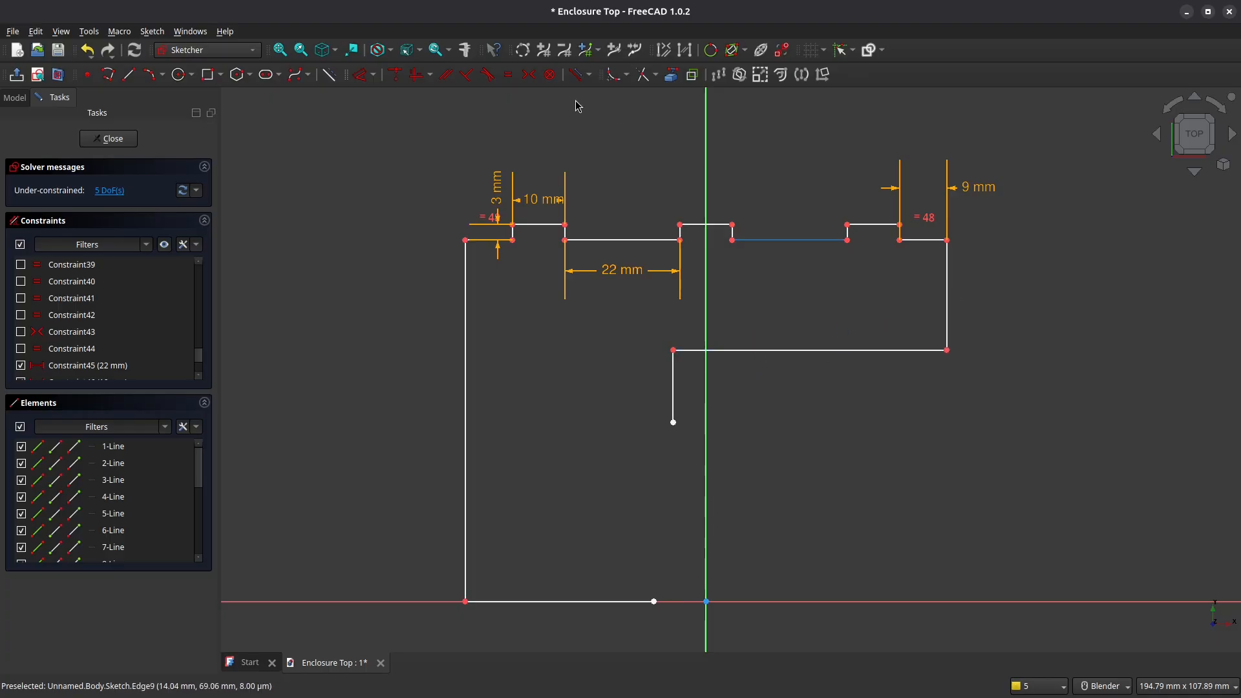
{"action": "left_click", "coordinate": [360, 75]}
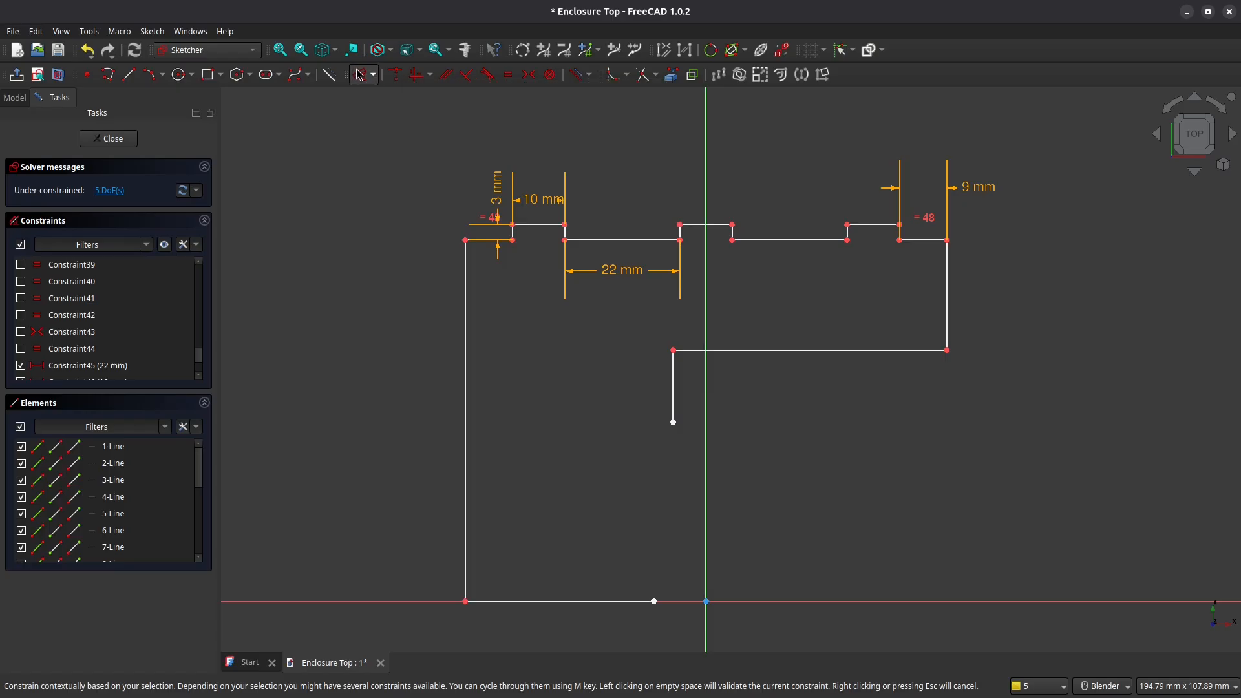
{"action": "left_click", "coordinate": [827, 351]}
{"action": "left_click", "coordinate": [860, 317]}
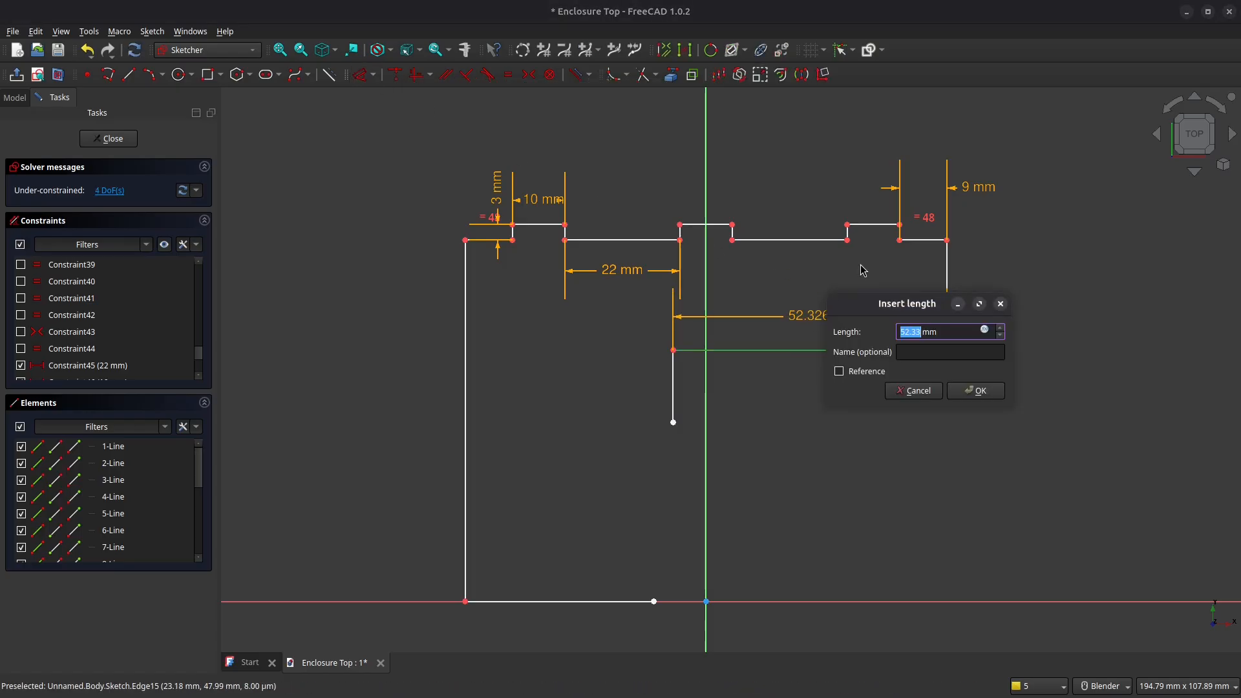
{"action": "type", "text": "47"}
{"action": "key", "text": "Return"}
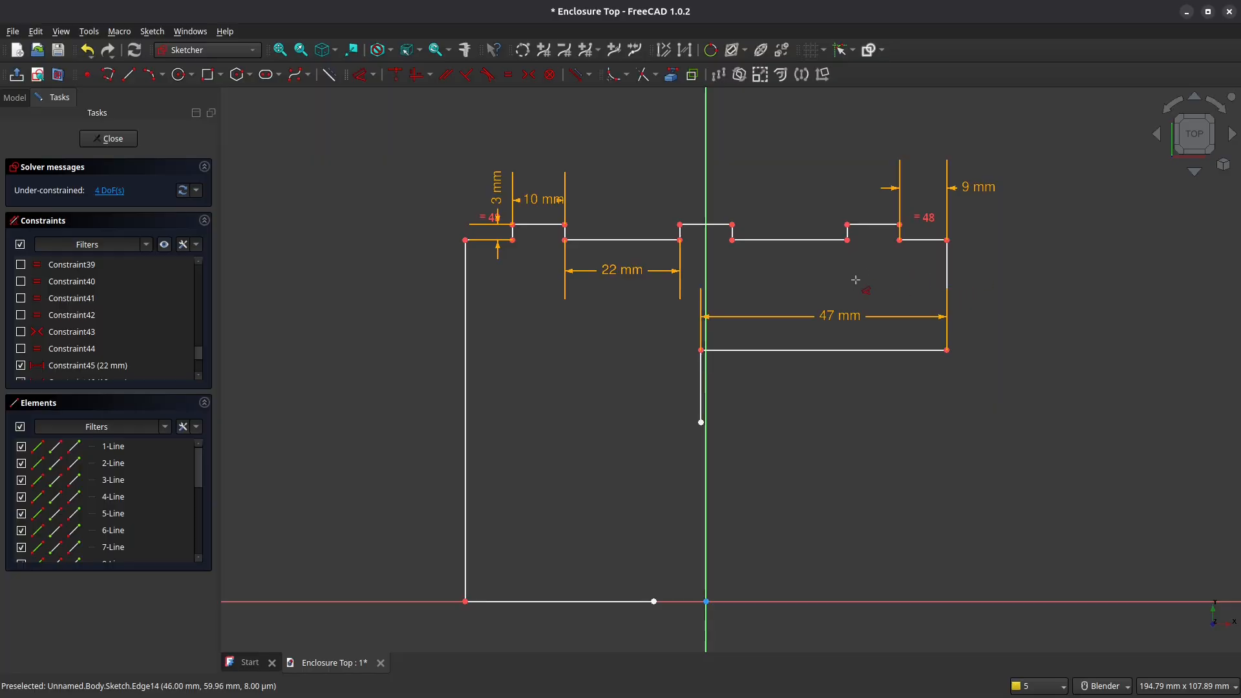
- Dimension the right vertical edge to 11.5 mm and move the 47 mm dimension closer to its edge
{"action": "left_click", "coordinate": [971, 283]}
{"action": "left_click", "coordinate": [982, 323]}
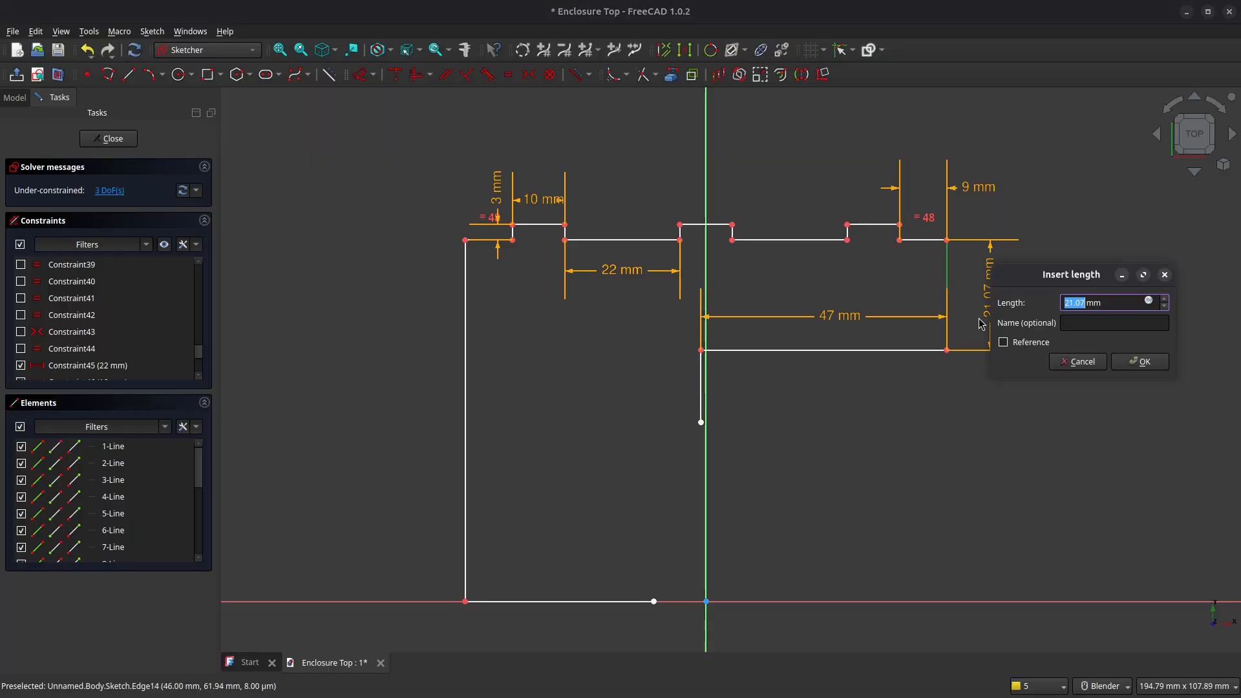
{"action": "type", "text": "11.5"}
{"action": "key", "text": "Return"}
{"action": "key", "text": "Escape"}
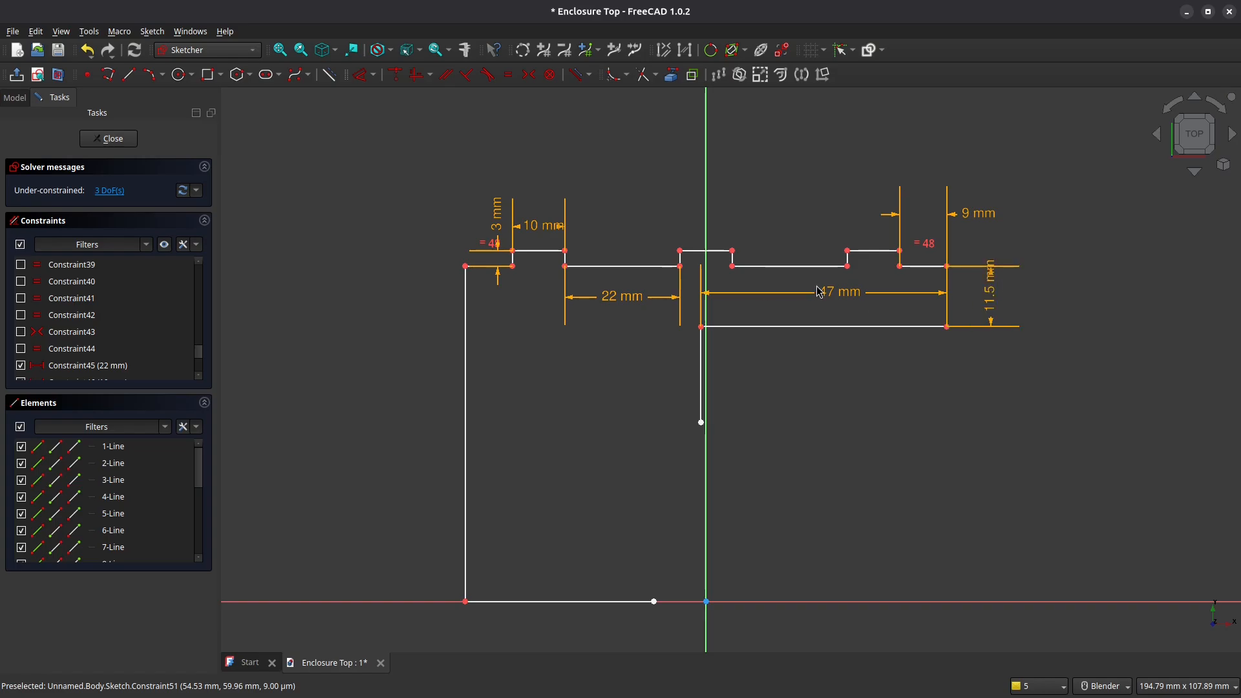
{"action": "left_click_drag", "start_coordinate": [820, 291], "coordinate": [852, 312]}
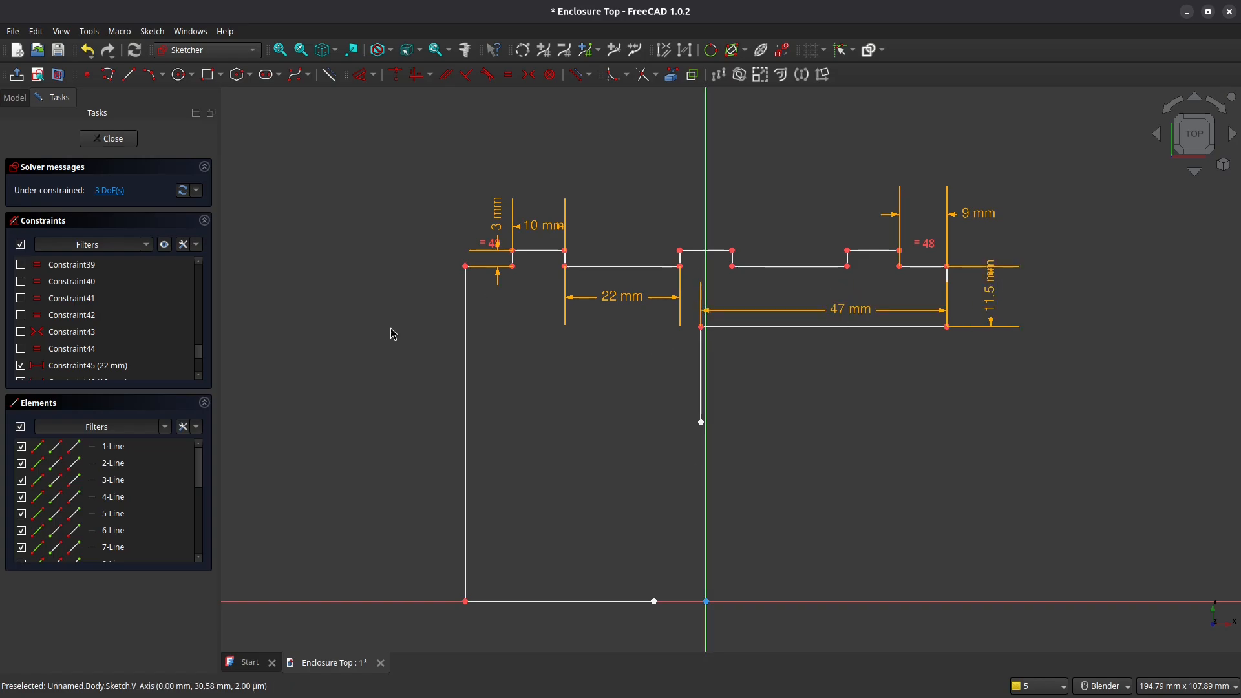
- Lower the tabbed top of the outline and the inner open end, and dimension the left vertical edge to 44 mm
{"action": "left_click_drag", "start_coordinate": [466, 266], "coordinate": [461, 328]}
{"action": "left_click_drag", "start_coordinate": [704, 430], "coordinate": [703, 457]}
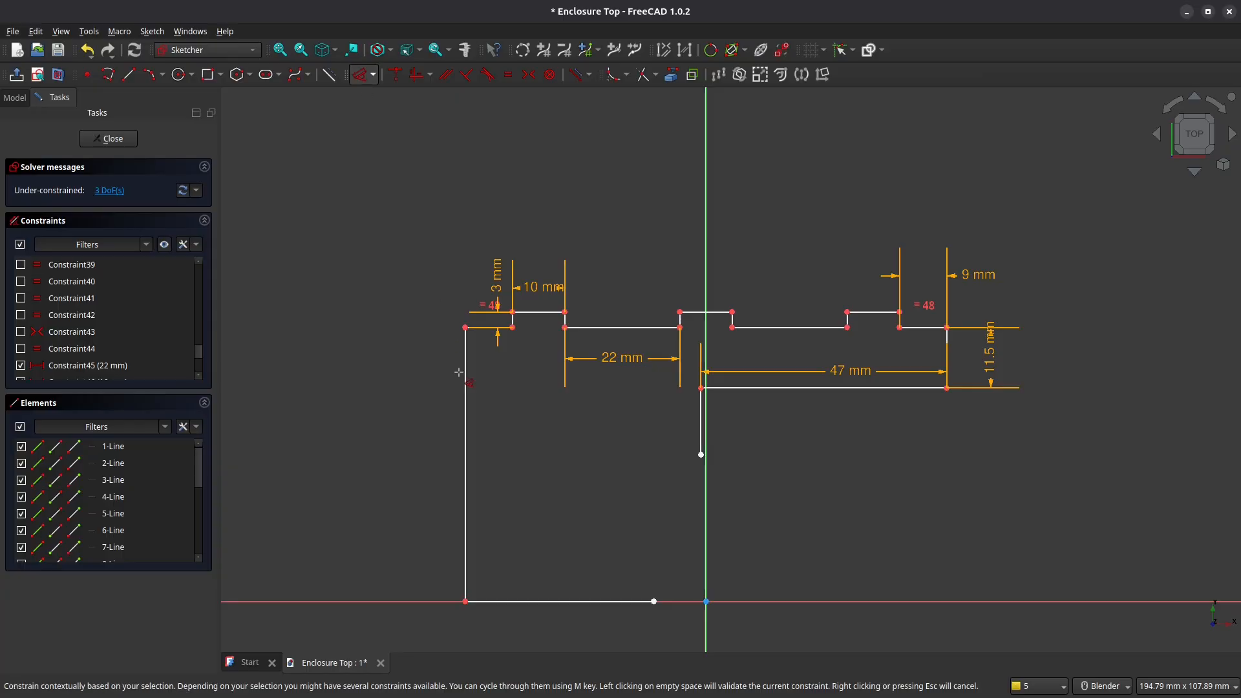
{"action": "left_click", "coordinate": [418, 429]}
{"action": "left_click", "coordinate": [393, 430]}
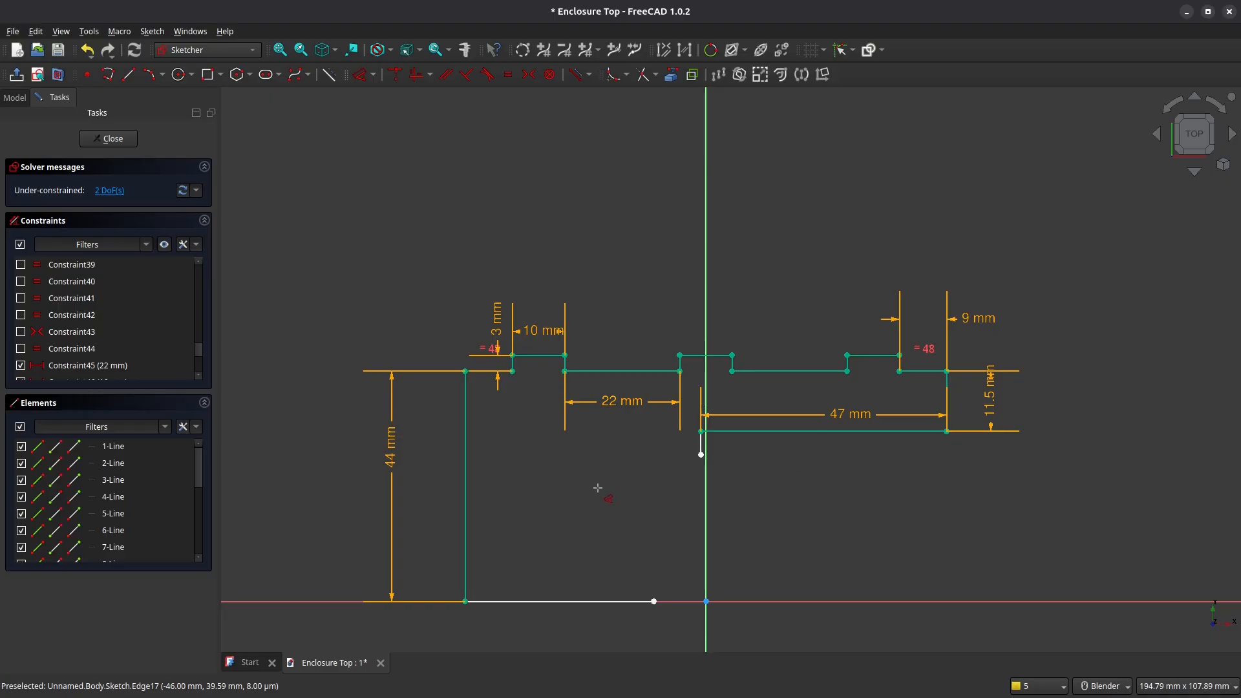
- Extend the inner vertical line's open end downward and dimension the bottom horizontal edge to 27 mm
{"action": "left_click_drag", "start_coordinate": [703, 467], "coordinate": [702, 481]}
{"action": "left_click", "coordinate": [361, 75]}
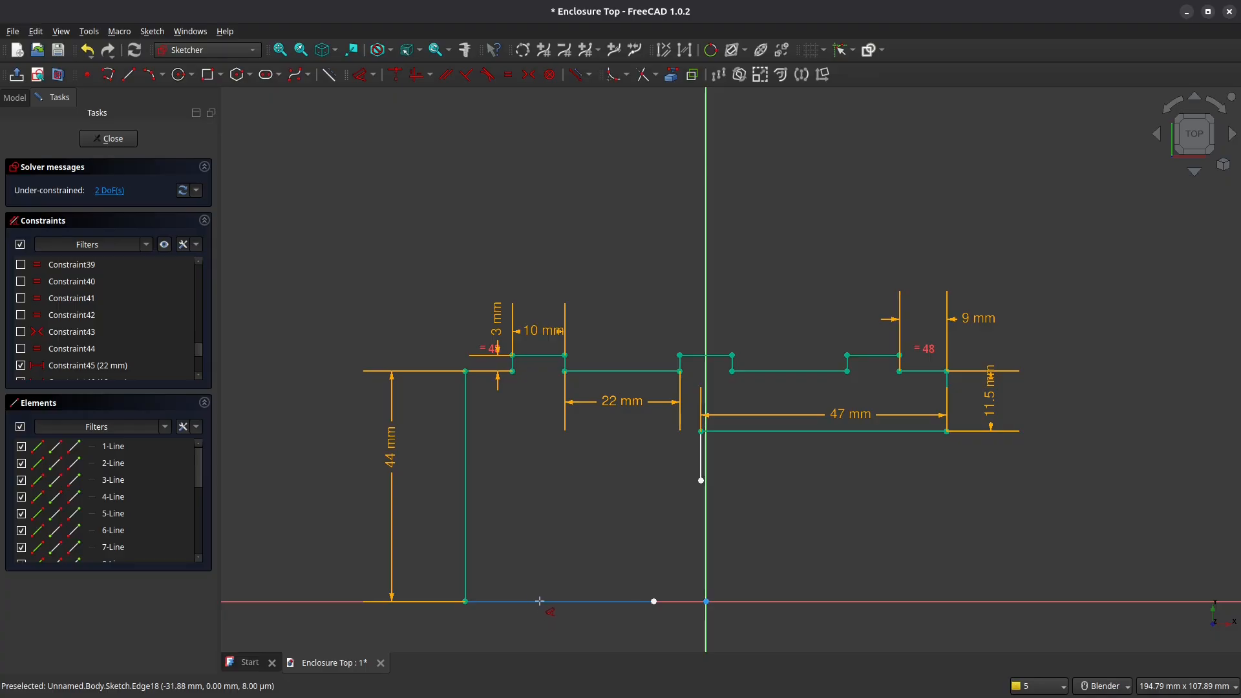
{"action": "left_click", "coordinate": [553, 585]}
{"action": "left_click", "coordinate": [557, 578]}
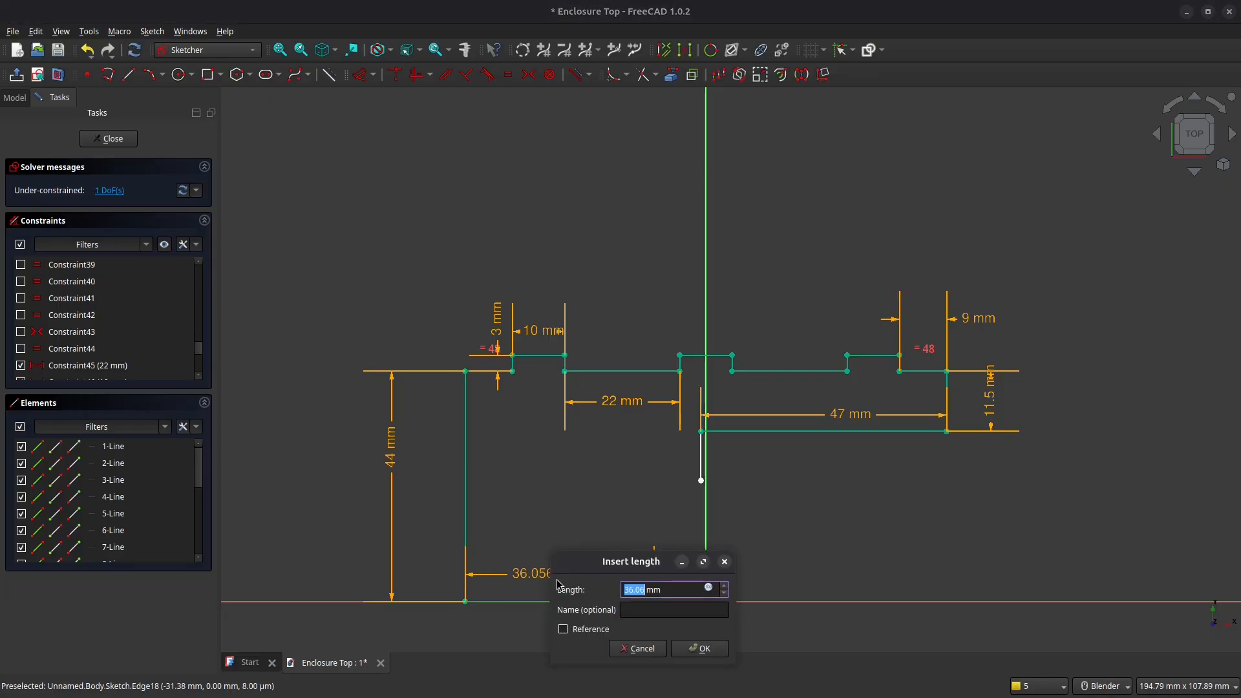
{"action": "type", "text": "27"}
{"action": "key", "text": "Return"}
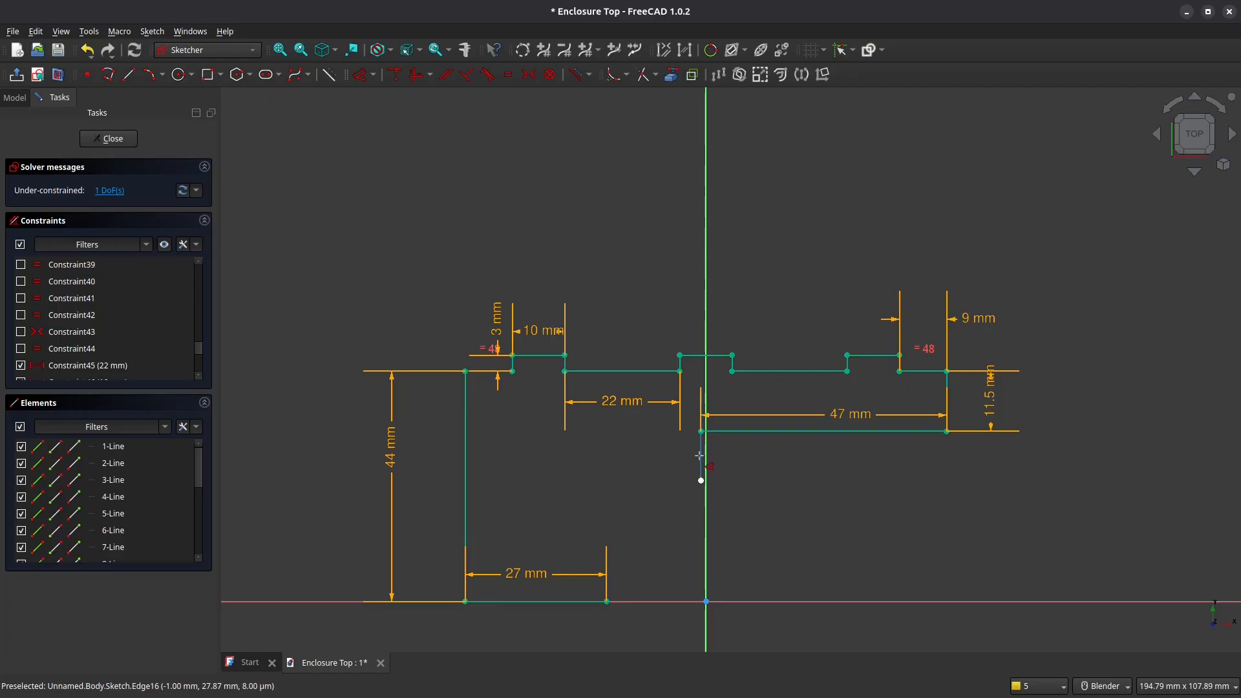
- Dimension the inner vertical line below the 47 mm edge to 14.5 mm
{"action": "left_click", "coordinate": [701, 460]}
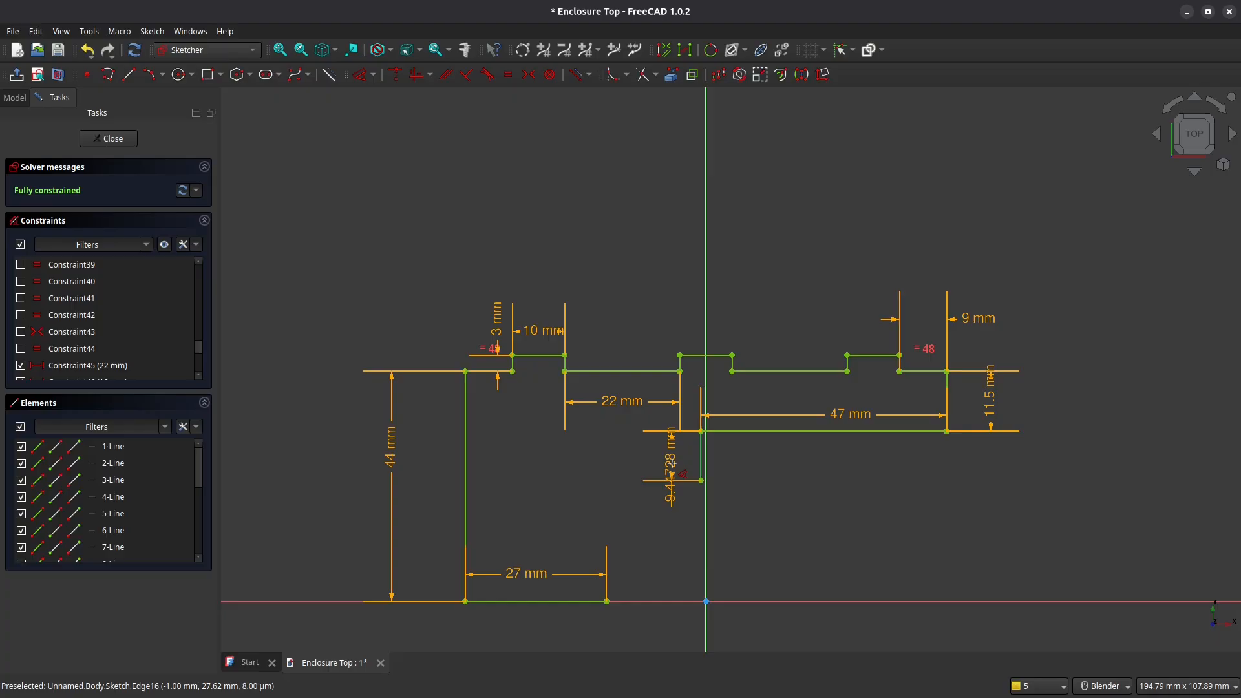
{"action": "left_click", "coordinate": [670, 479]}
{"action": "type", "text": "14.5"}
{"action": "key", "text": "Return"}
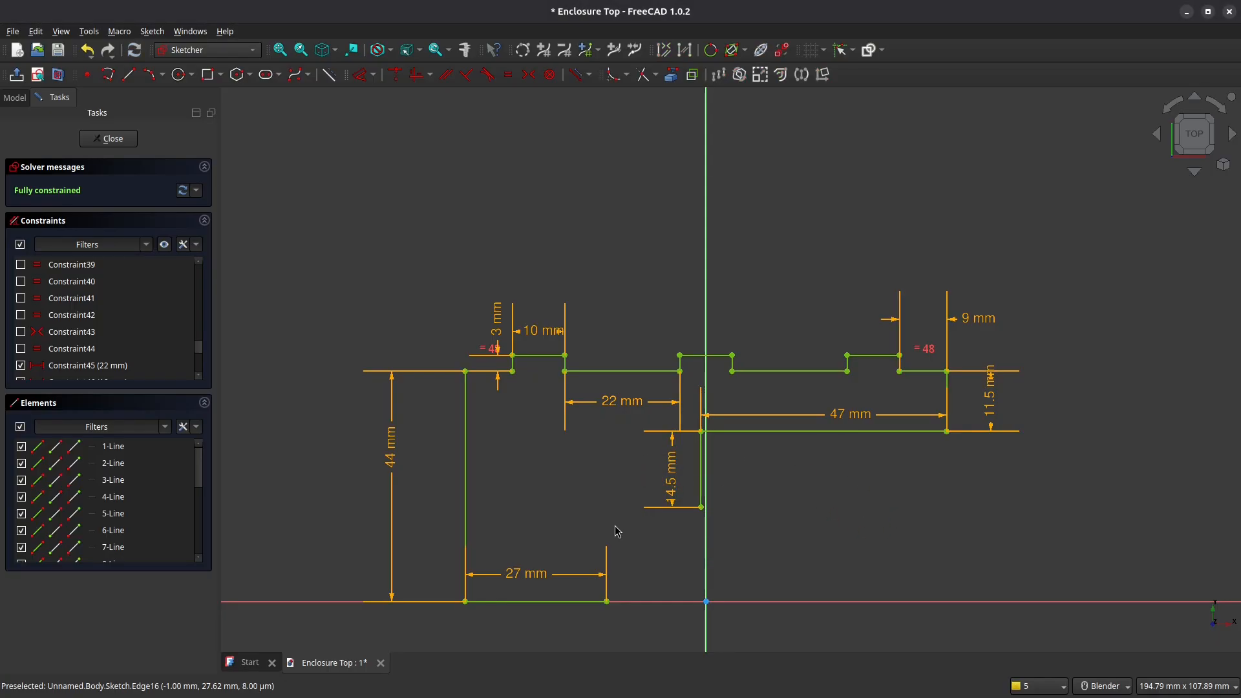
- Draw a three-point arc joining the open end of the 14.5 mm line to the open end of the 27 mm bottom edge
{"action": "mouse_move", "coordinate": [664, 530]}
{"action": "middle_mouse_down", "text": "shift"}
{"action": "mouse_move", "coordinate": [651, 415]}
{"action": "mouse_move", "coordinate": [634, 386]}
{"action": "middle_mouse_up", "text": "shift"}
{"action": "scroll", "coordinate": [651, 415], "scroll_direction": "up", "scroll_amount": 3}
{"action": "scroll", "coordinate": [651, 414], "scroll_direction": "down", "scroll_amount": 2}
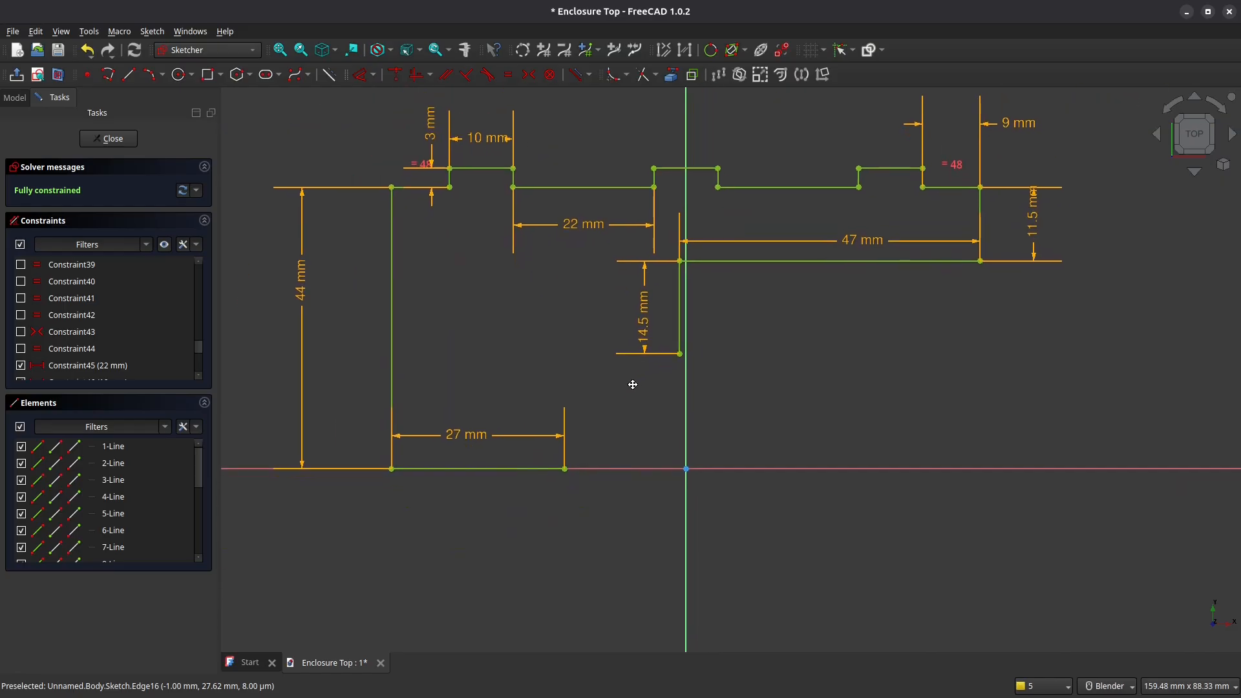
{"action": "left_click", "coordinate": [163, 75]}
{"action": "left_click", "coordinate": [176, 109]}
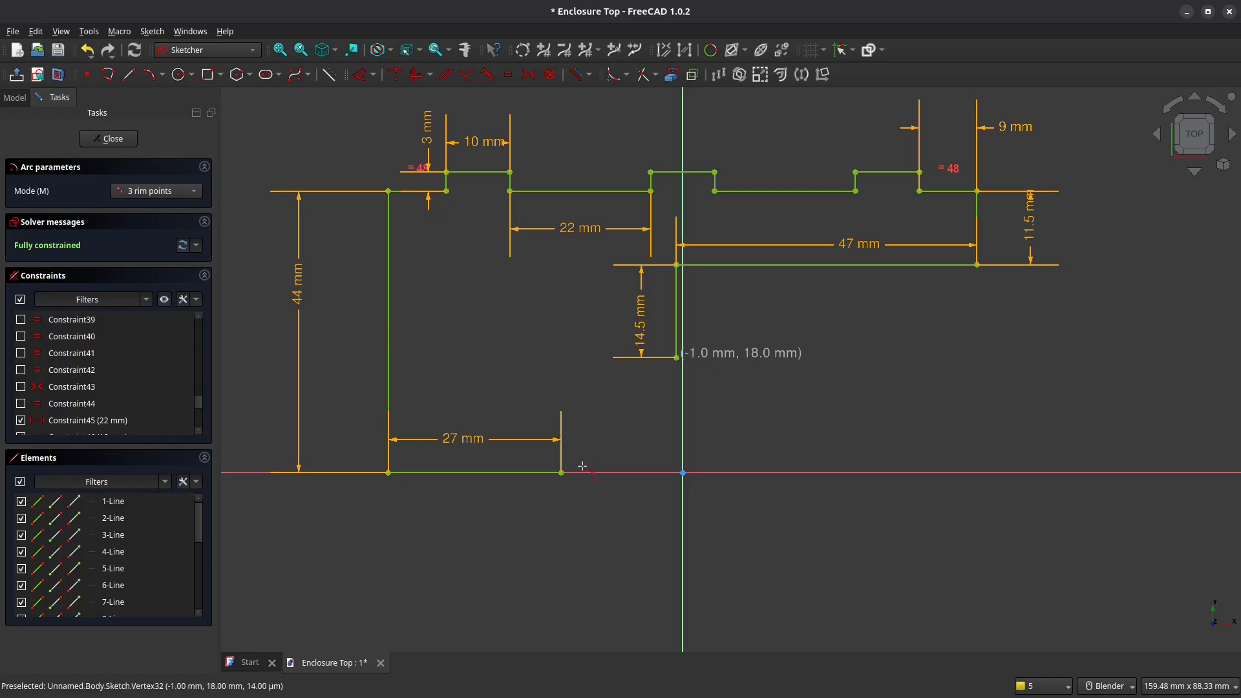
{"action": "left_click", "coordinate": [677, 357]}
{"action": "left_click", "coordinate": [561, 473]}
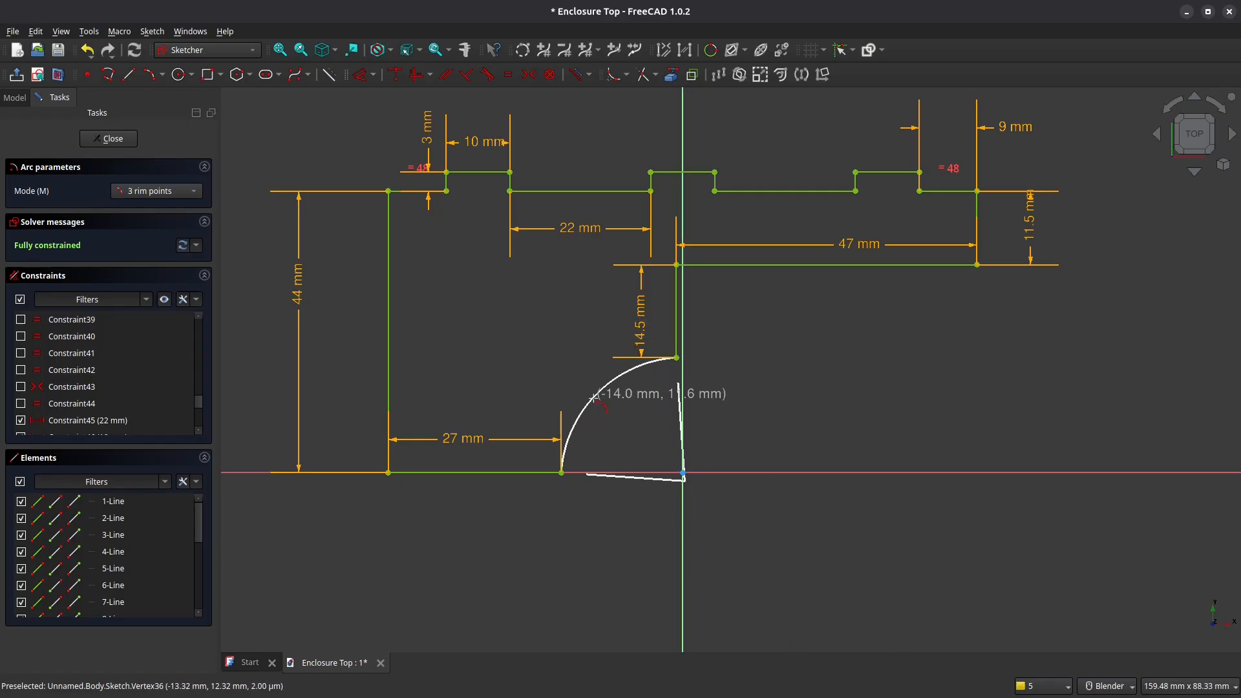
{"action": "left_click", "coordinate": [601, 385]}
{"action": "right_click", "coordinate": [555, 337]}
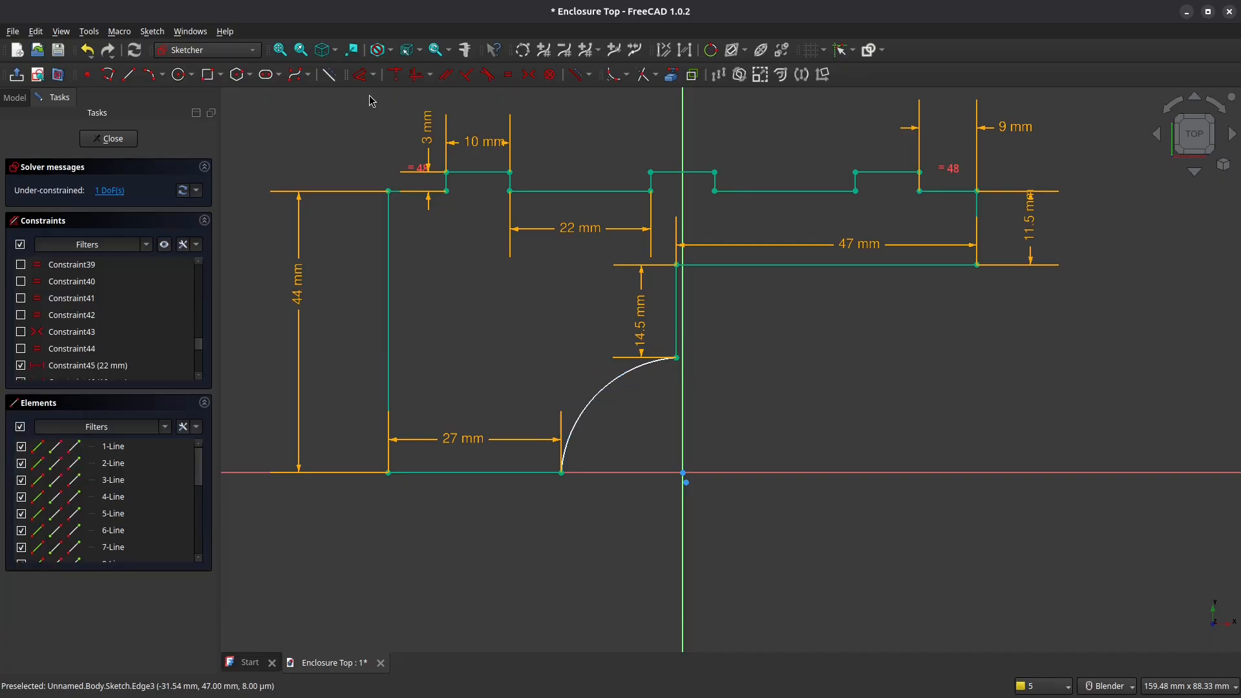
- Dimension the radius of the arc and finish the outline sketch
{"action": "left_click", "coordinate": [359, 76]}
{"action": "left_click", "coordinate": [587, 384]}
{"action": "left_click", "coordinate": [609, 409]}
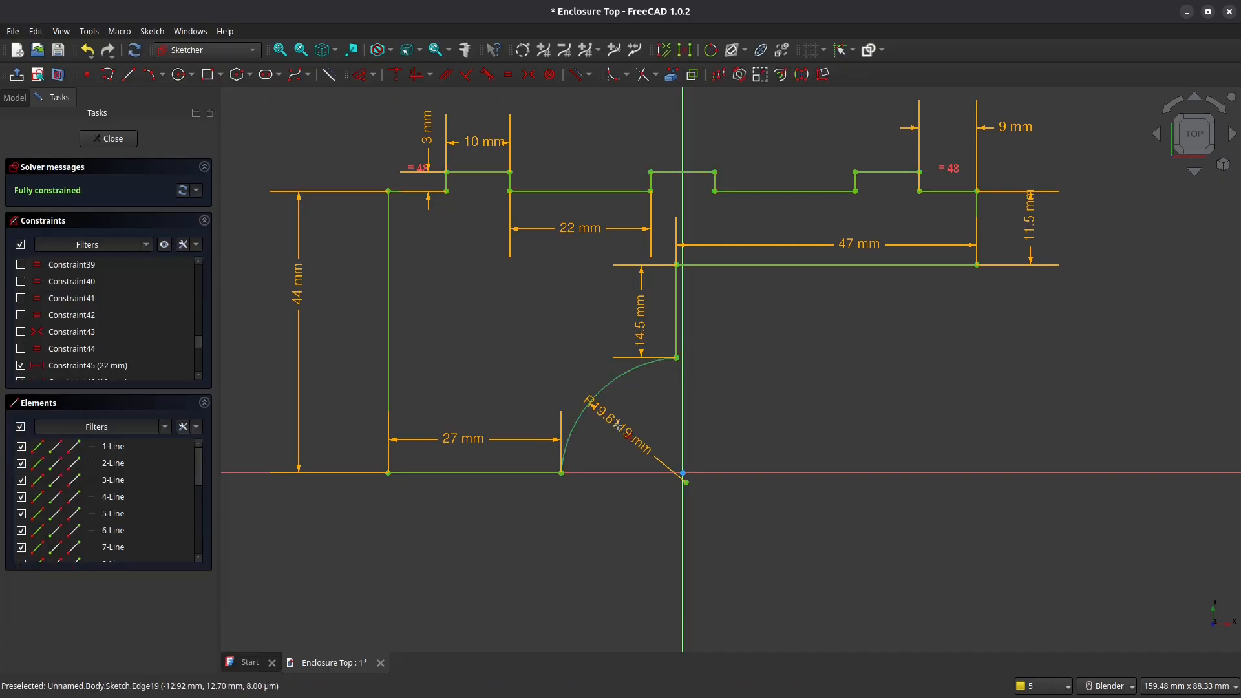
{"action": "key", "text": "Return"}
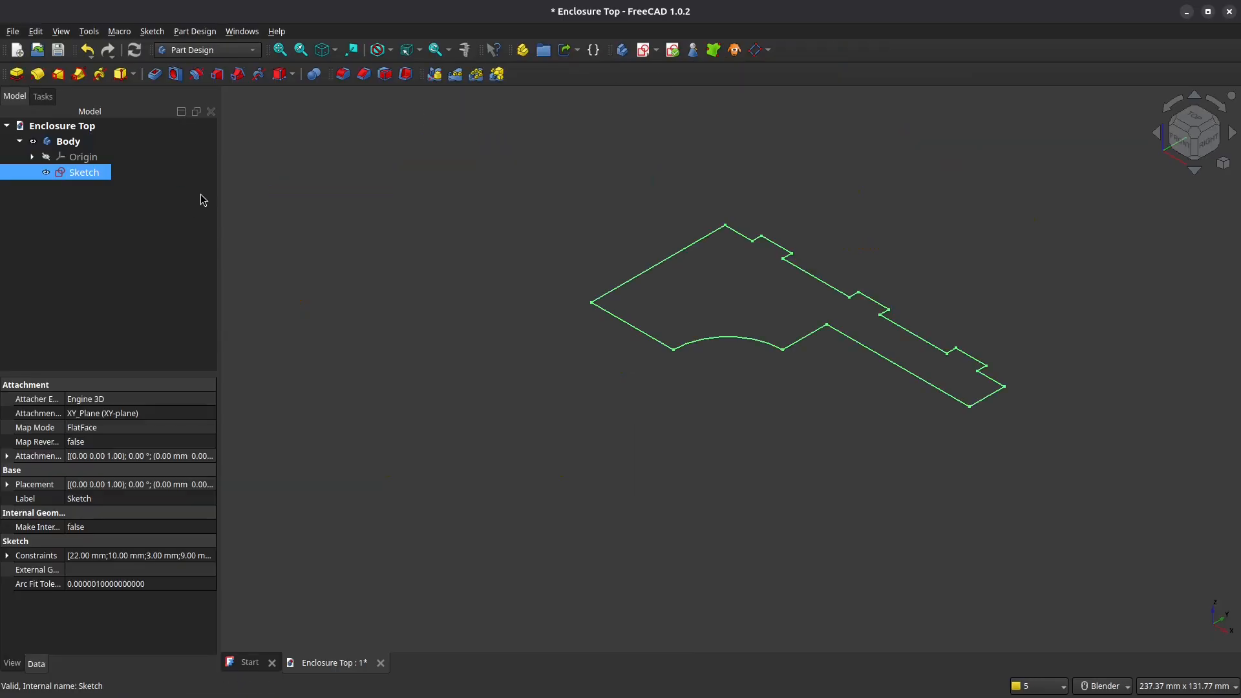
- Pad the outline sketch 3 mm and fit the whole plate in the view
{"action": "left_click", "coordinate": [19, 78]}
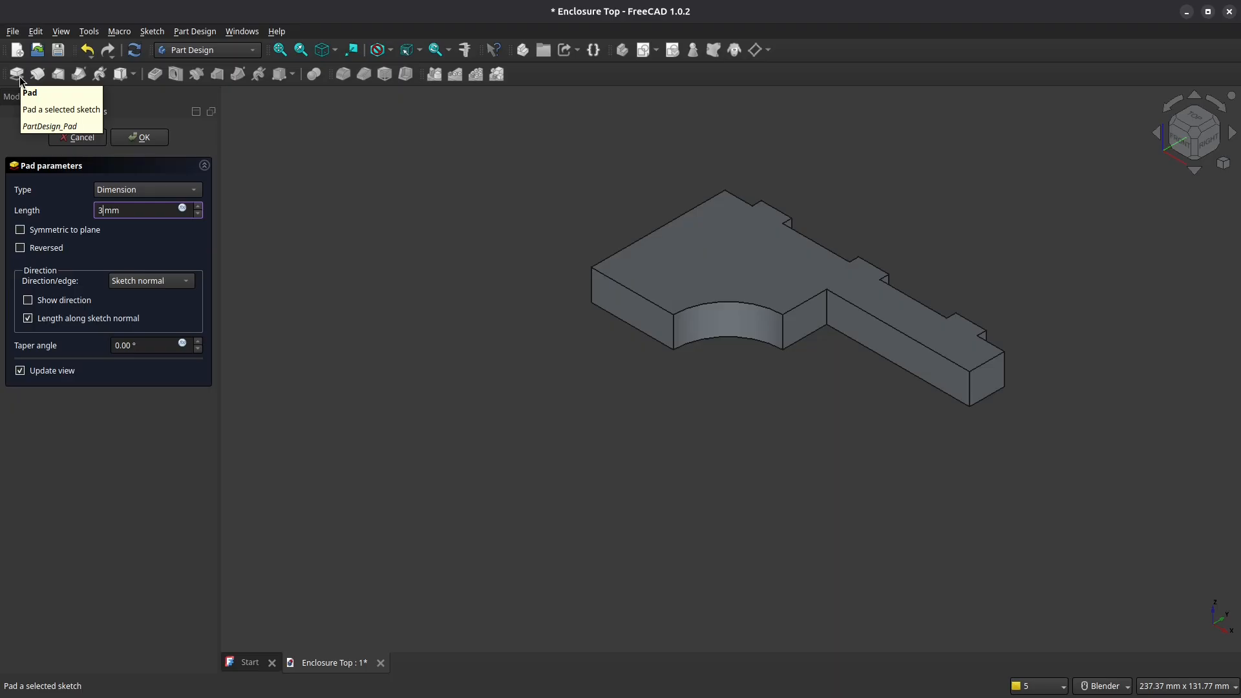
{"action": "key", "text": "Return"}
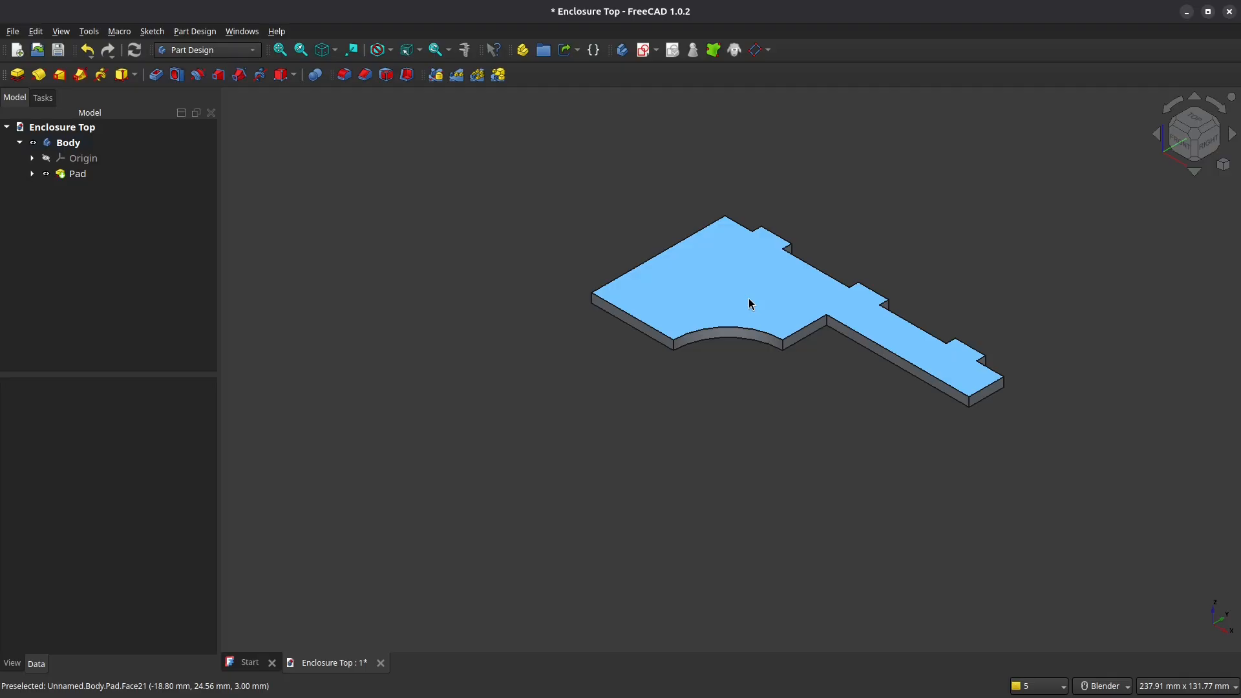
{"action": "key", "text": "v"}
{"action": "key", "text": "f"}
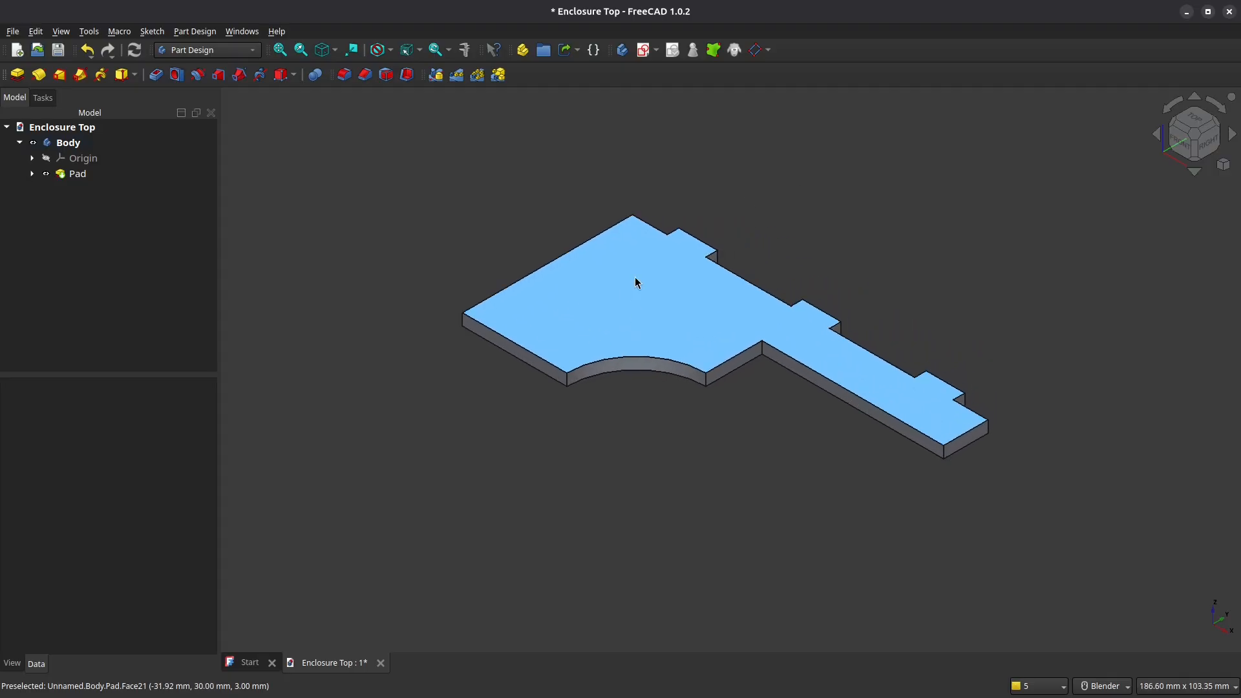
- Start a sketch on the plate's upper face and project its left and right side edges as external geometry
{"action": "left_click", "coordinate": [651, 313]}
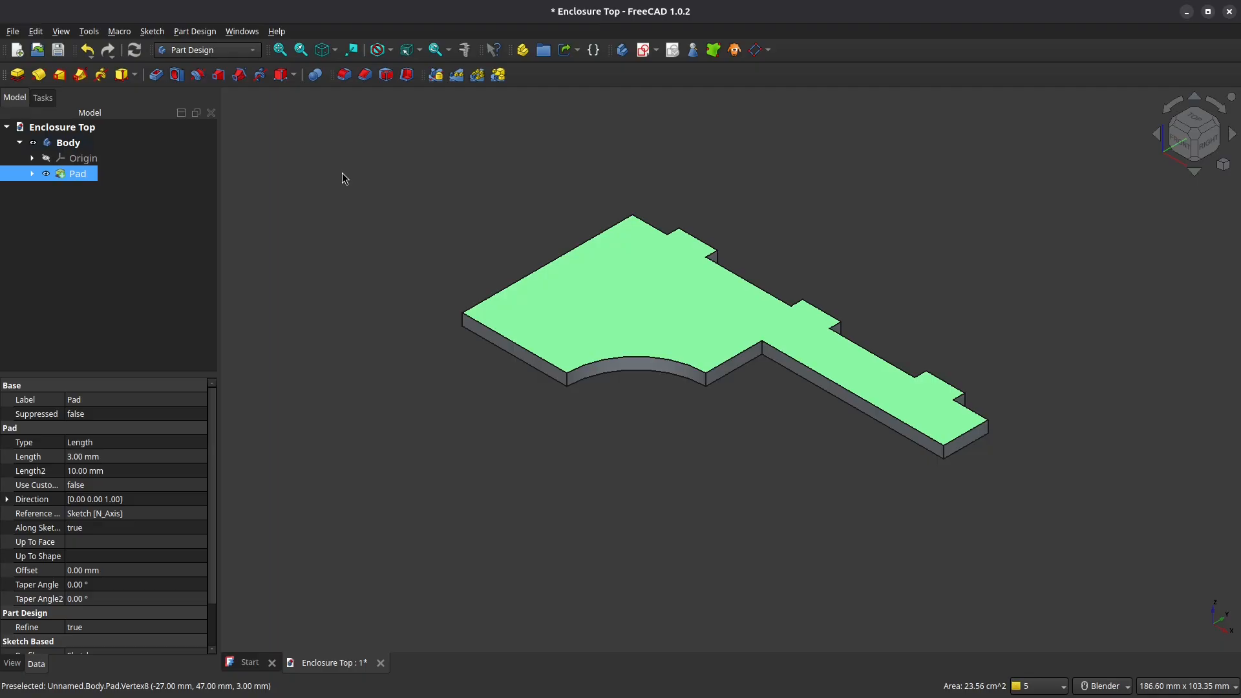
{"action": "left_click", "coordinate": [644, 49]}
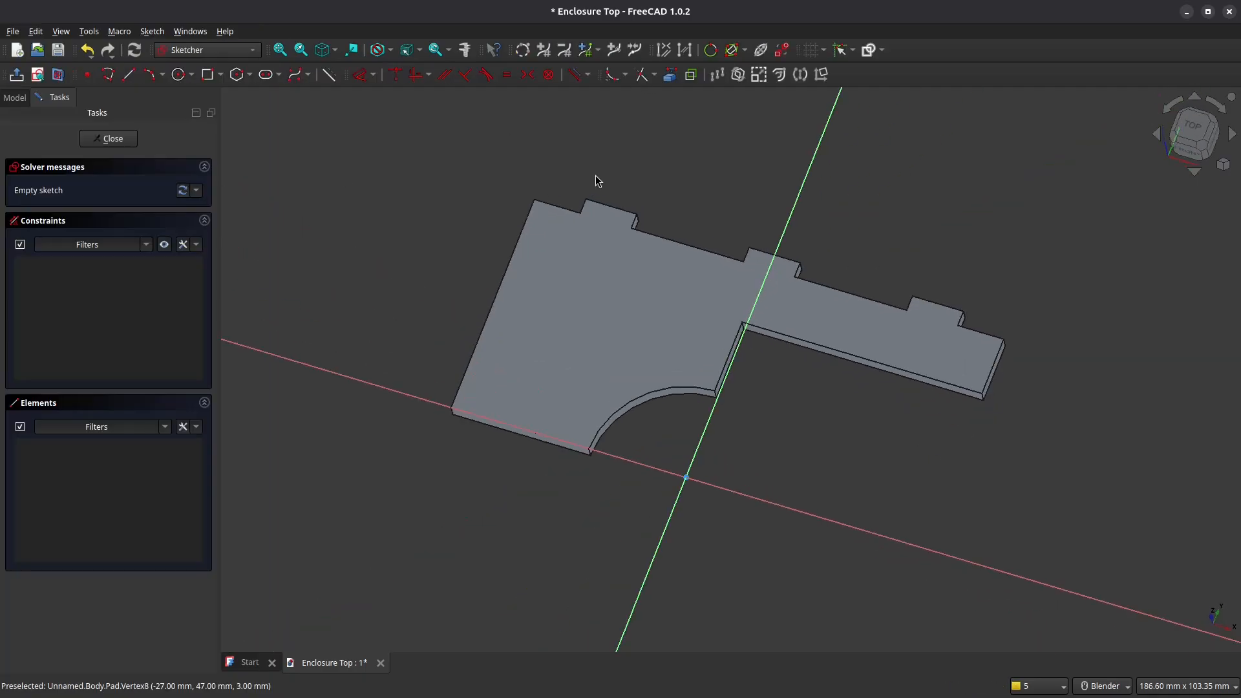
{"action": "left_click", "coordinate": [670, 74]}
{"action": "left_click", "coordinate": [982, 283]}
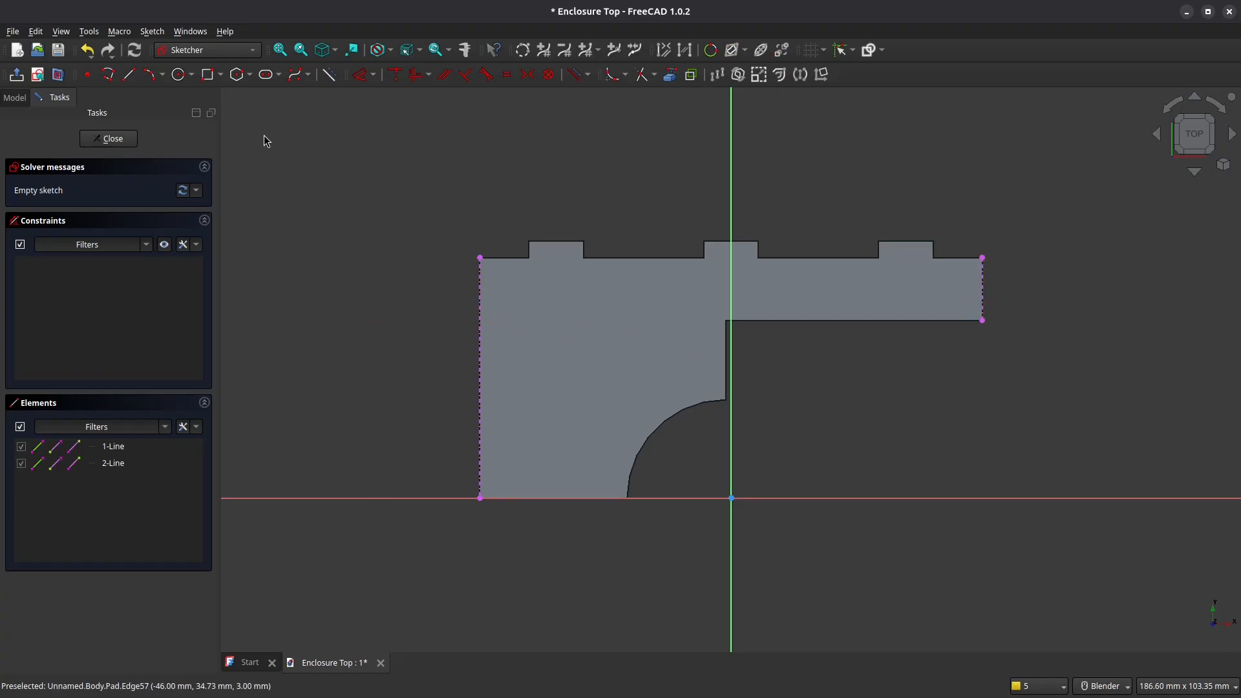
- Draw a rectangle inward from each upper outer corner of the plate, about 7 x 6.5 mm left and 8.6 x 5.7 mm right
{"action": "left_click", "coordinate": [208, 74]}
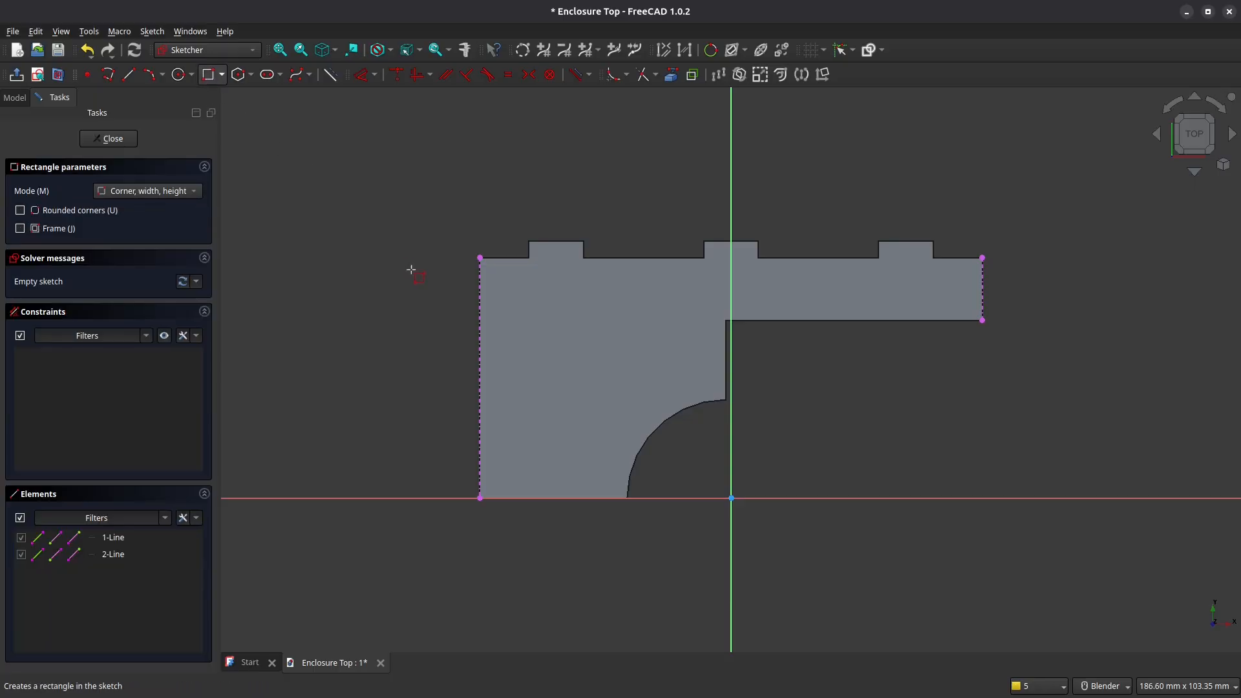
{"action": "left_click", "coordinate": [480, 258]}
{"action": "left_click", "coordinate": [518, 294]}
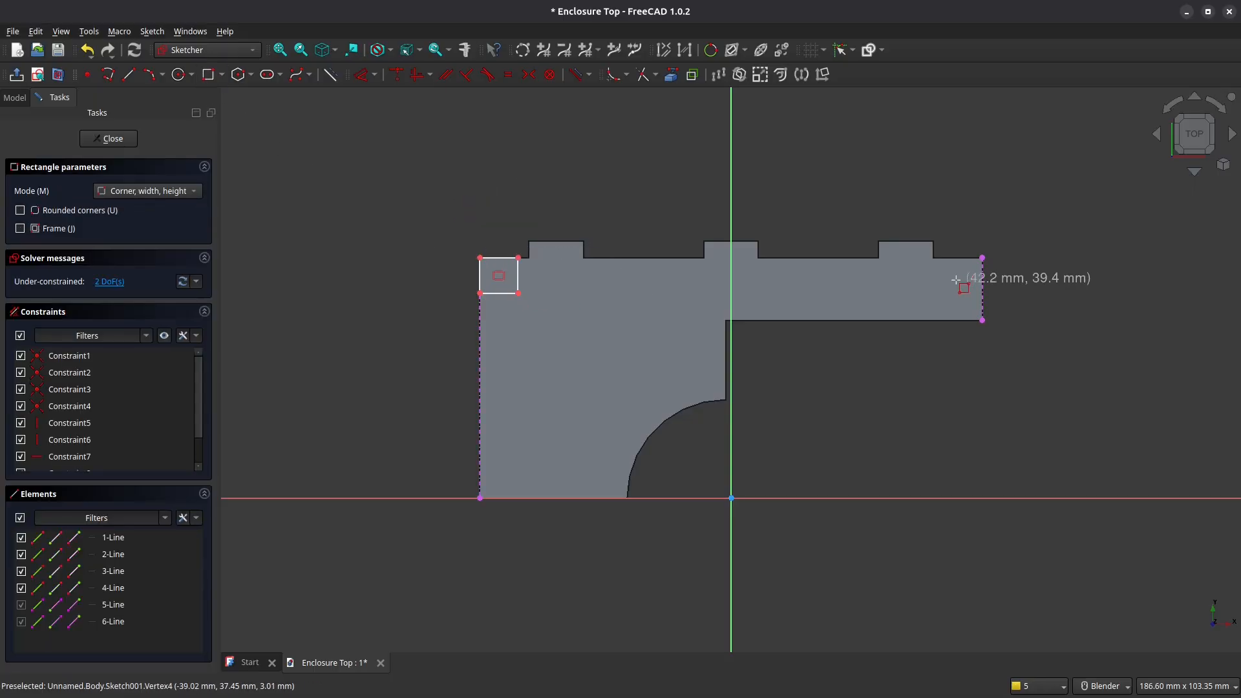
{"action": "left_click", "coordinate": [982, 258]}
{"action": "left_click", "coordinate": [936, 290]}
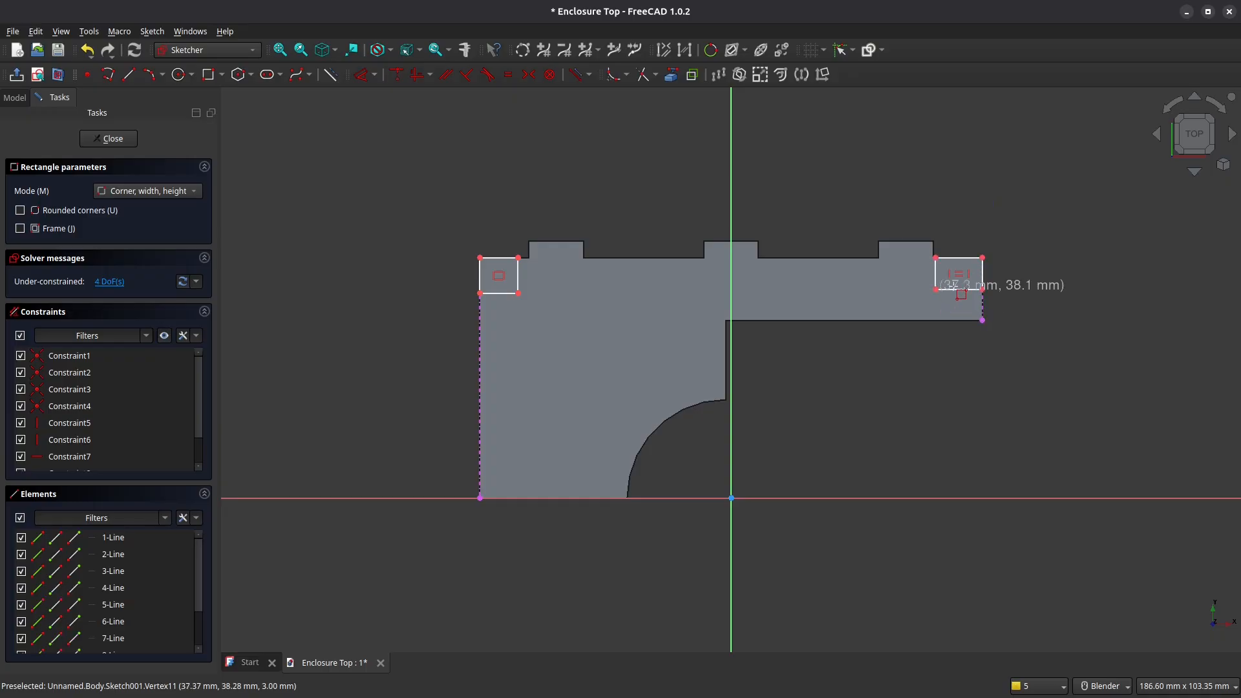
{"action": "key", "text": "Escape"}
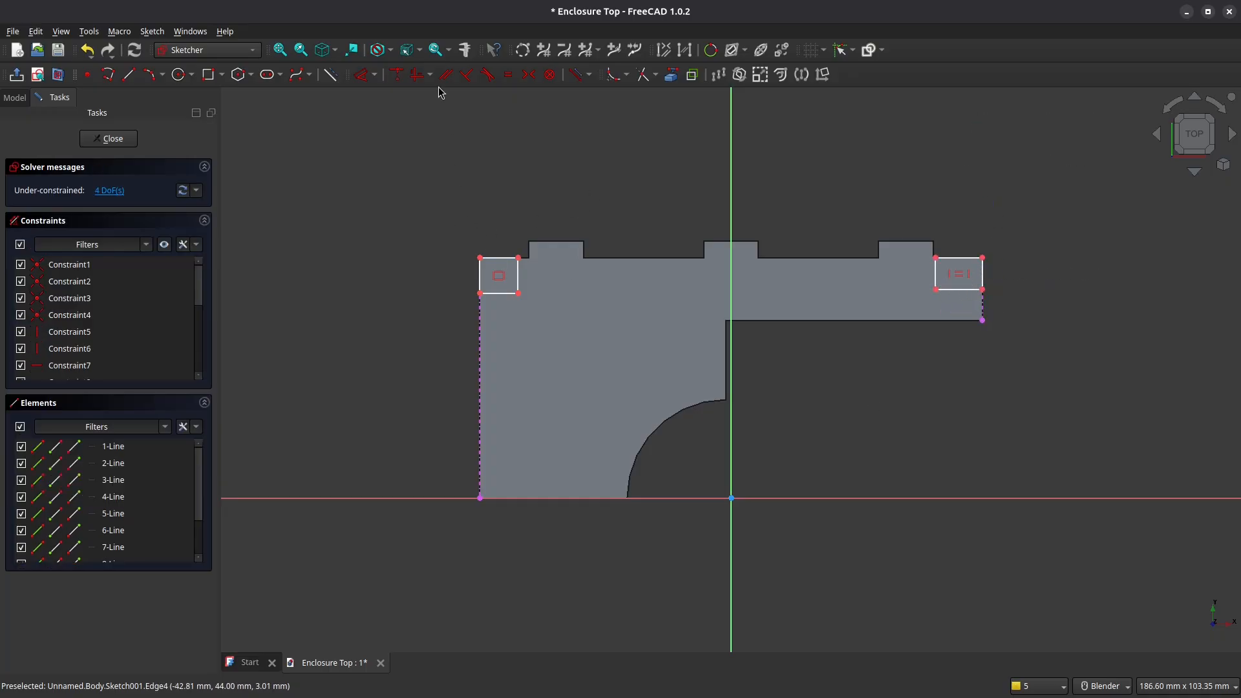
- Apply equal constraints so both corner rectangles match in width and in height
{"action": "left_click", "coordinate": [508, 259]}
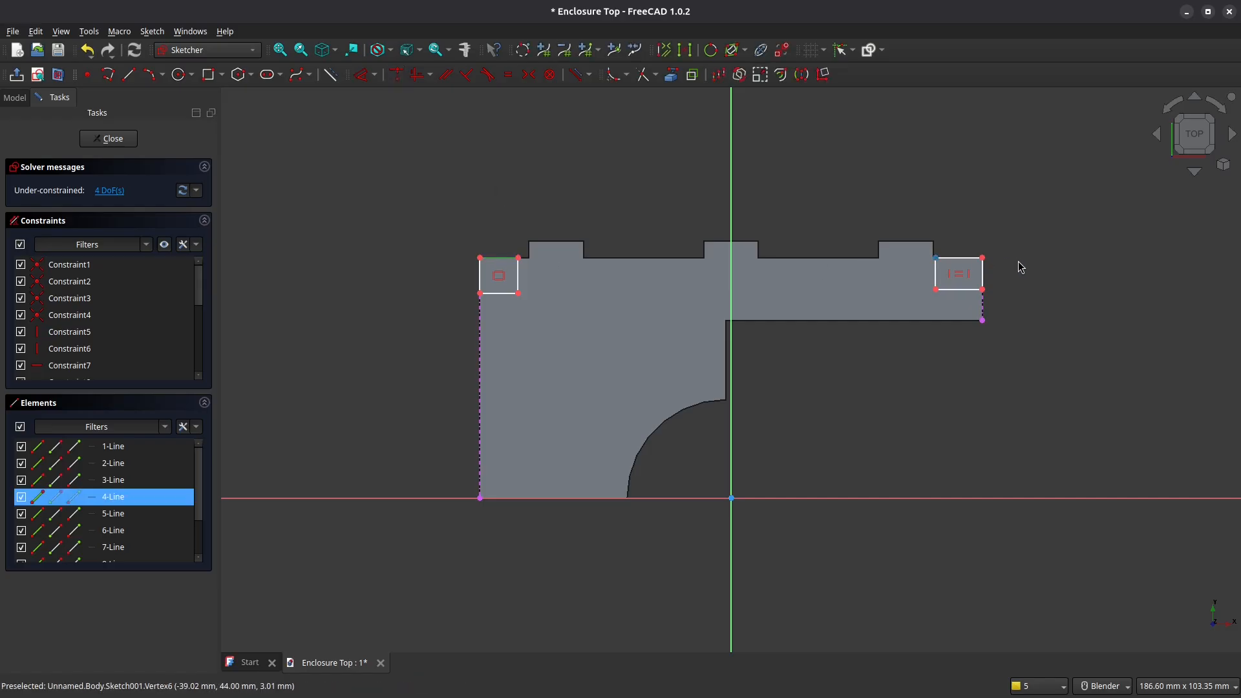
{"action": "left_click", "coordinate": [973, 259]}
{"action": "left_click", "coordinate": [507, 73]}
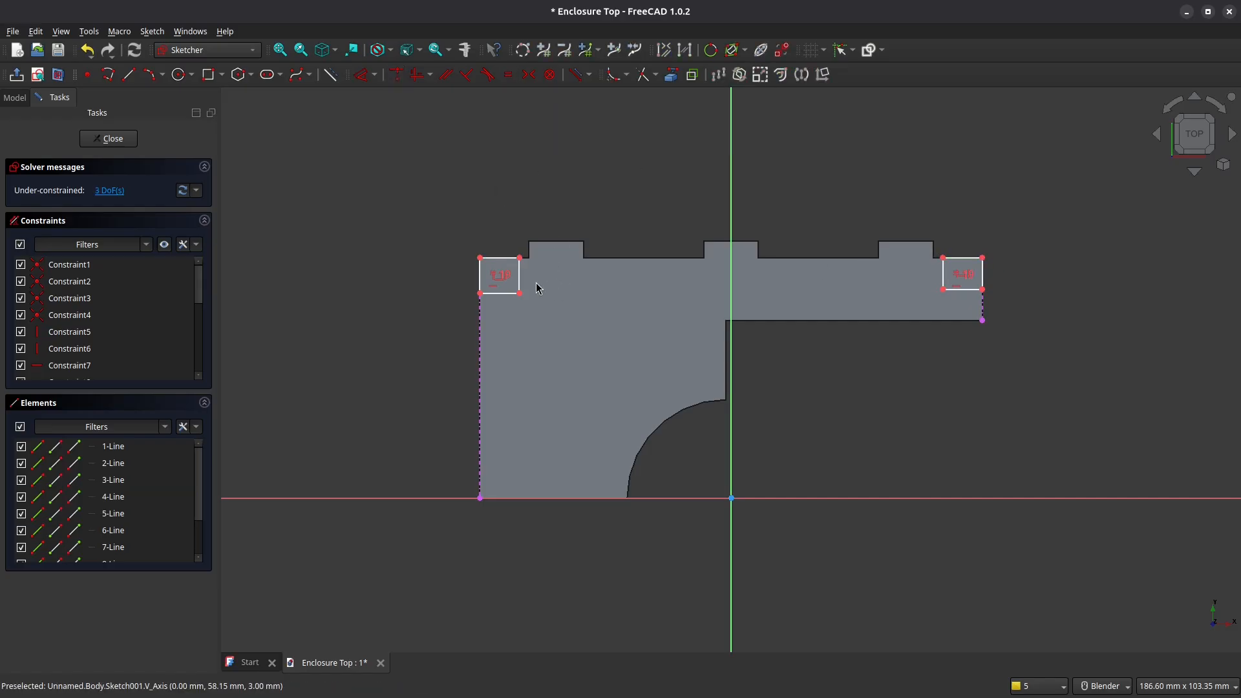
{"action": "left_click", "coordinate": [518, 278]}
{"action": "left_click", "coordinate": [949, 278]}
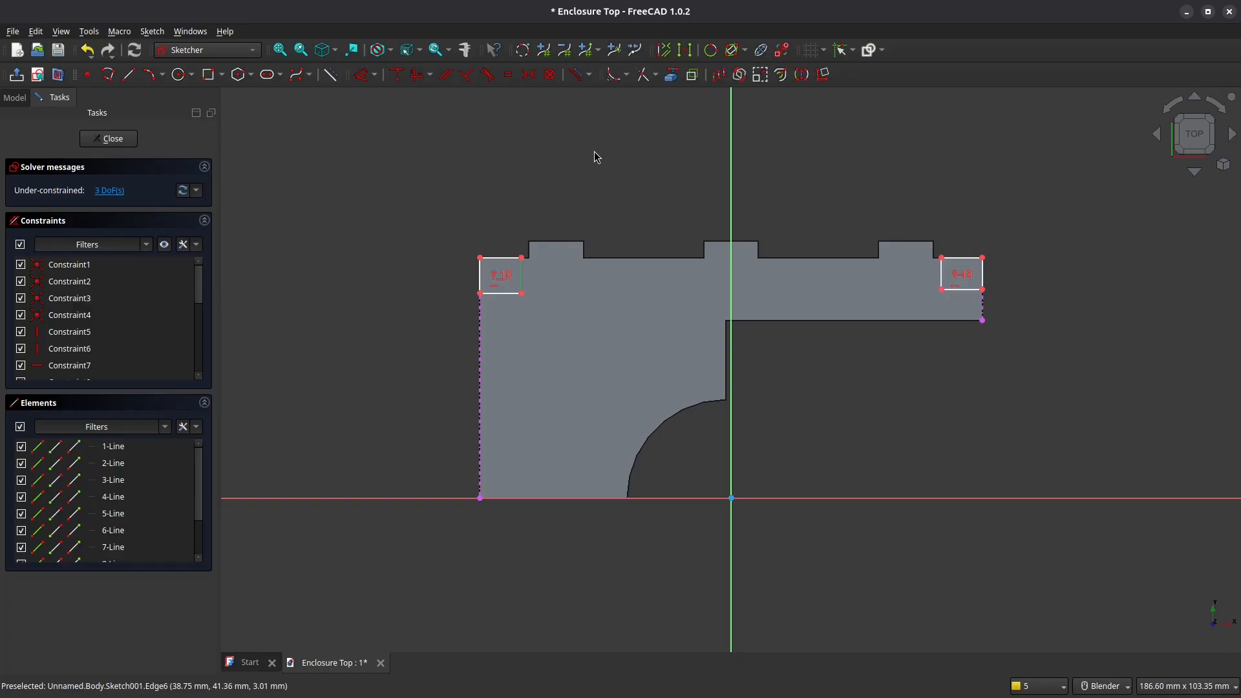
{"action": "left_click", "coordinate": [507, 74]}
{"action": "left_click", "coordinate": [710, 236]}
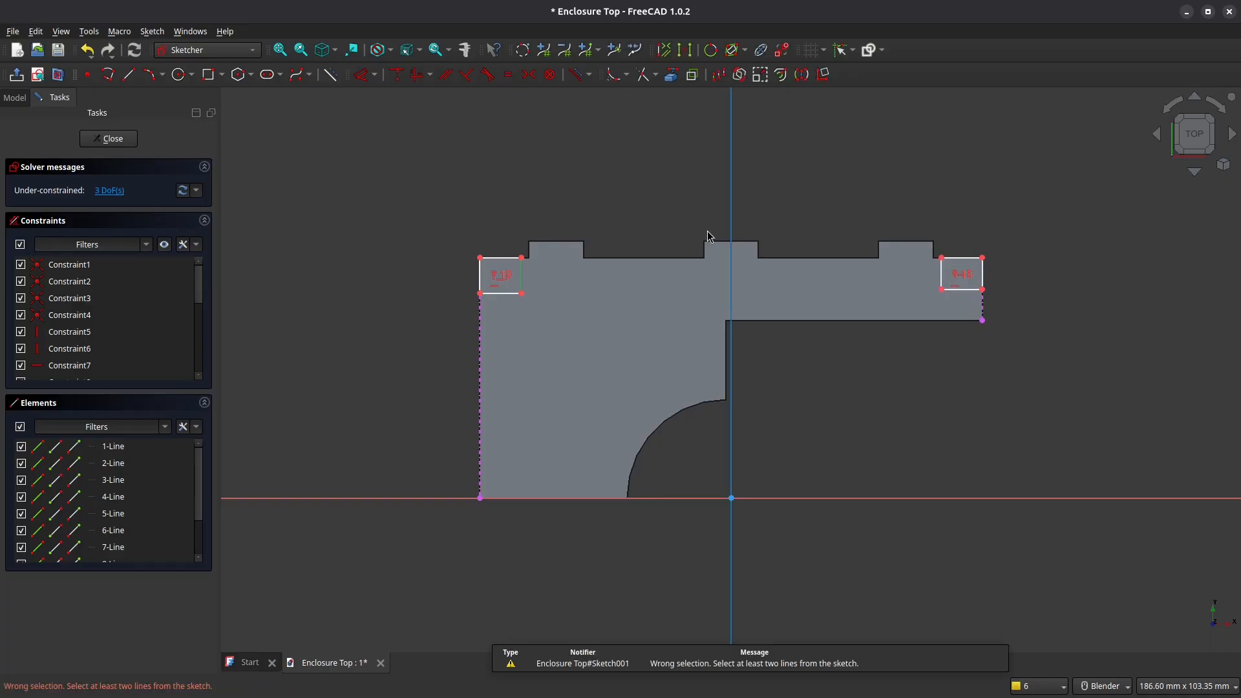
{"action": "left_click", "coordinate": [947, 279]}
{"action": "left_click", "coordinate": [947, 278]}
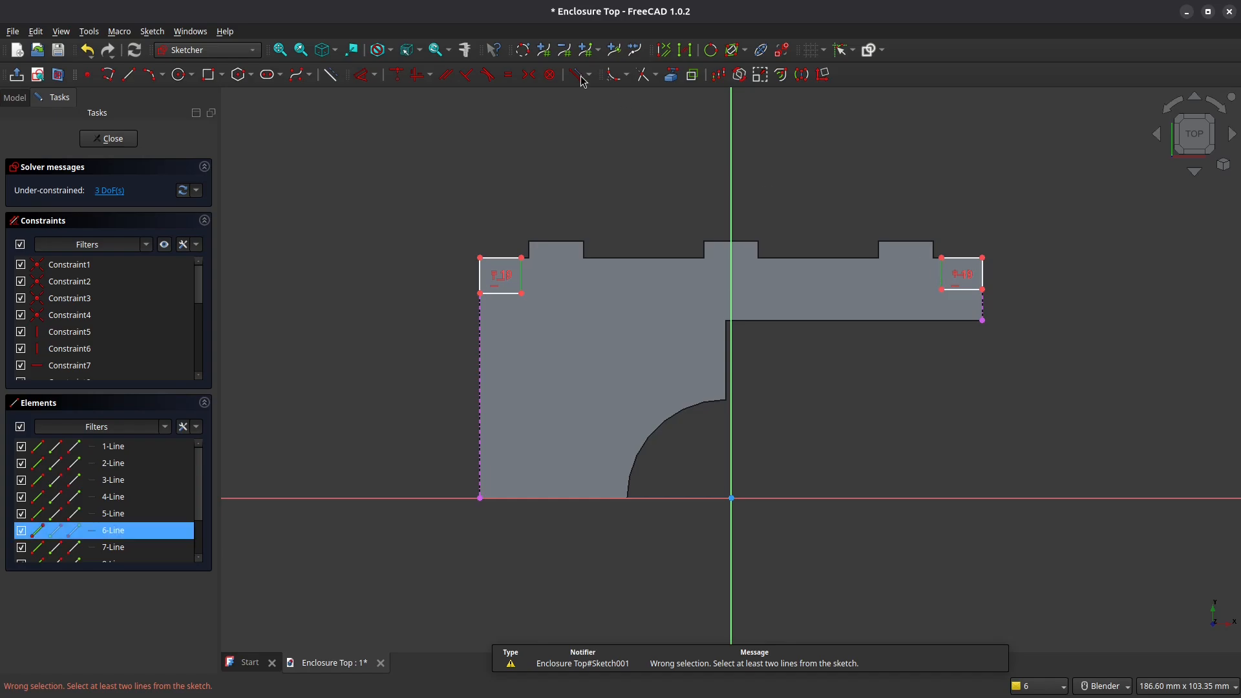
{"action": "left_click", "coordinate": [509, 75]}
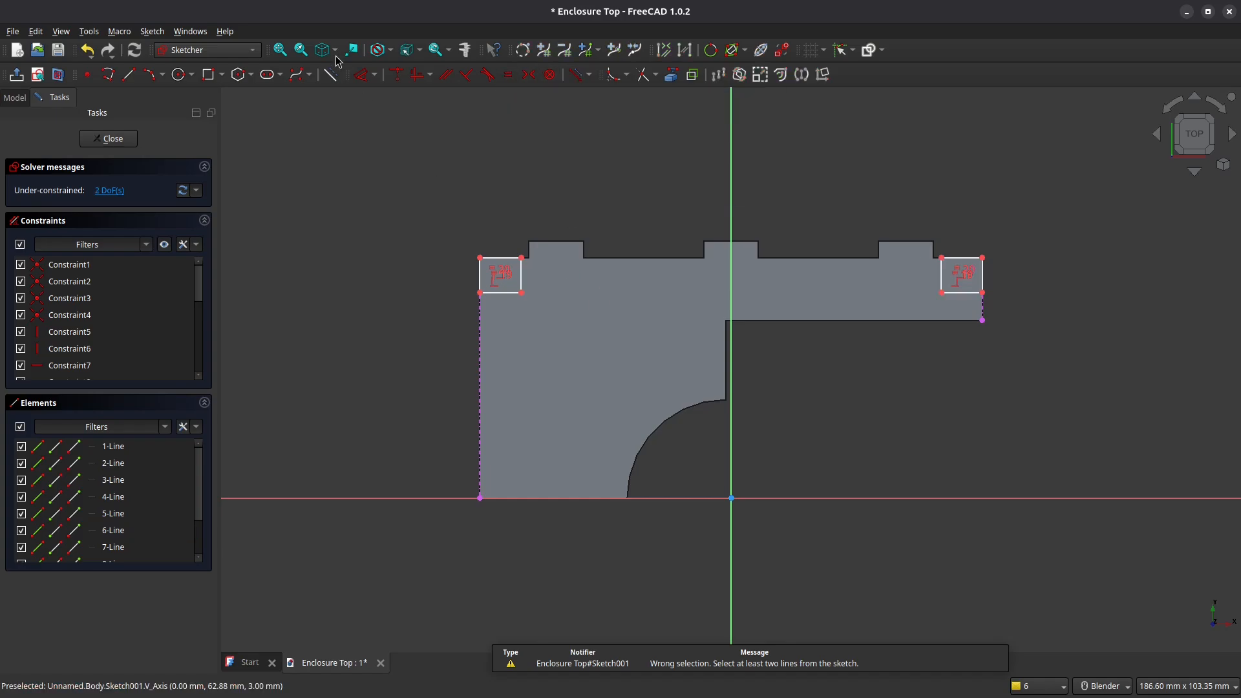
- Dimension the left corner rectangle's width to 8 mm
{"action": "left_click", "coordinate": [360, 75]}
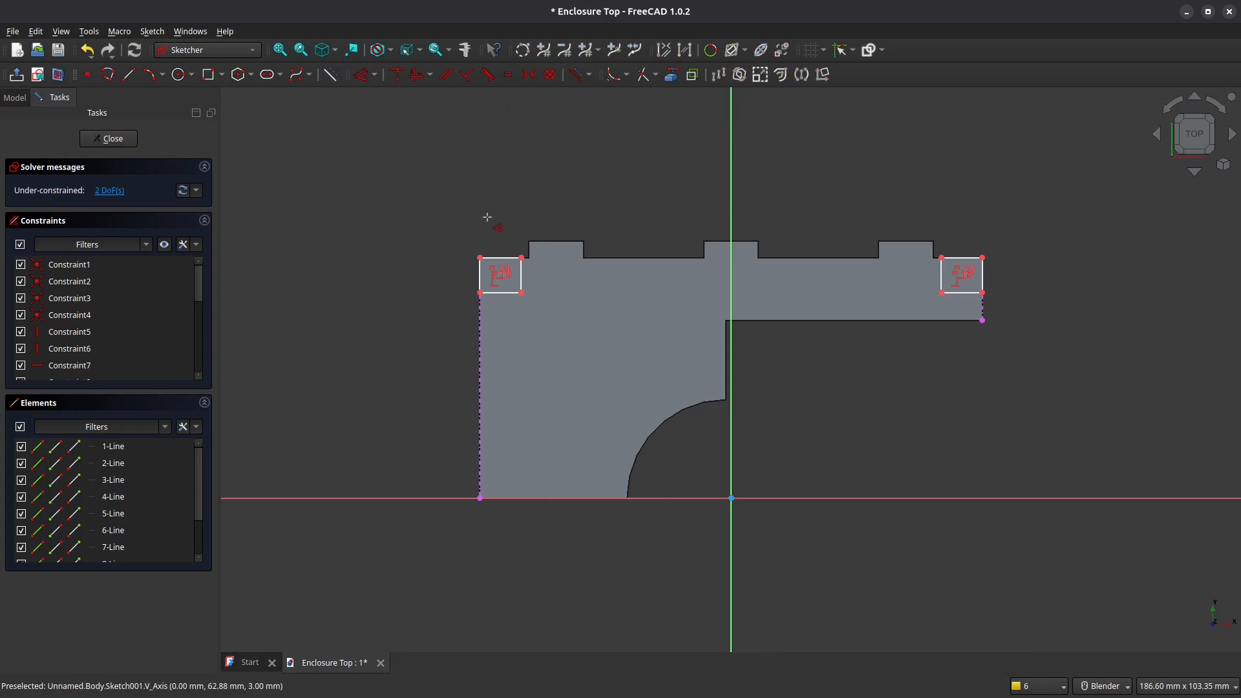
{"action": "left_click", "coordinate": [502, 257]}
{"action": "left_click", "coordinate": [504, 203]}
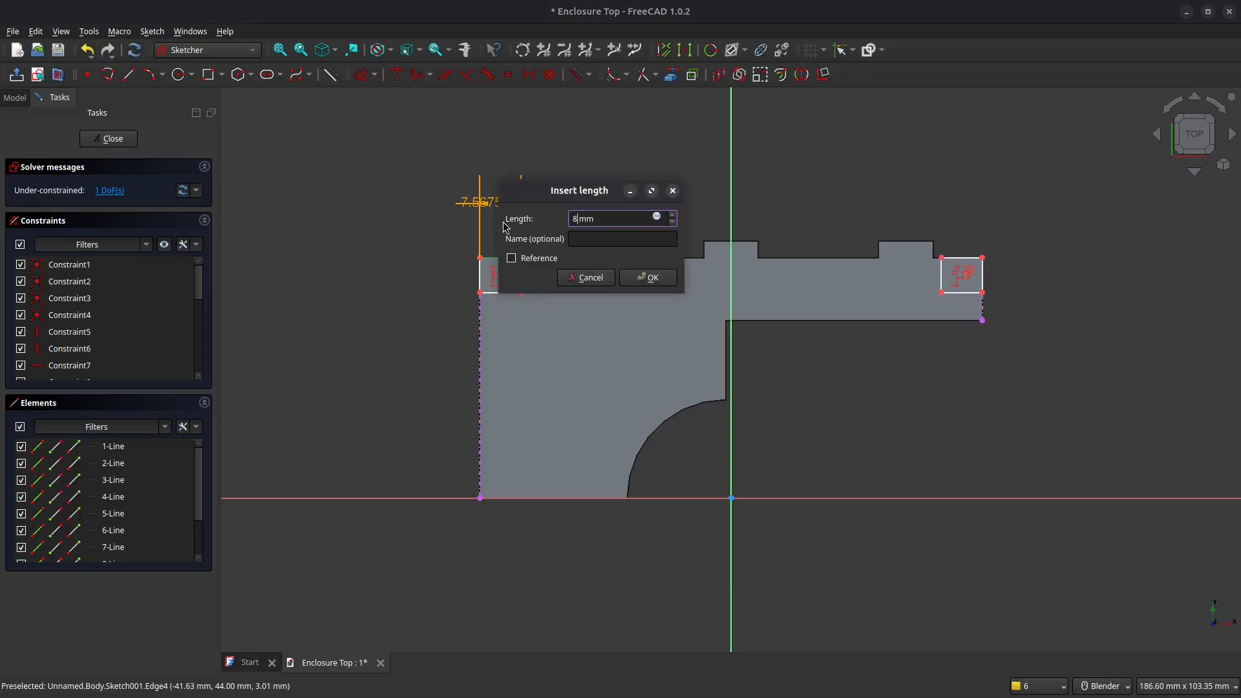
{"action": "key", "text": "Return"}
{"action": "key", "text": "Escape"}
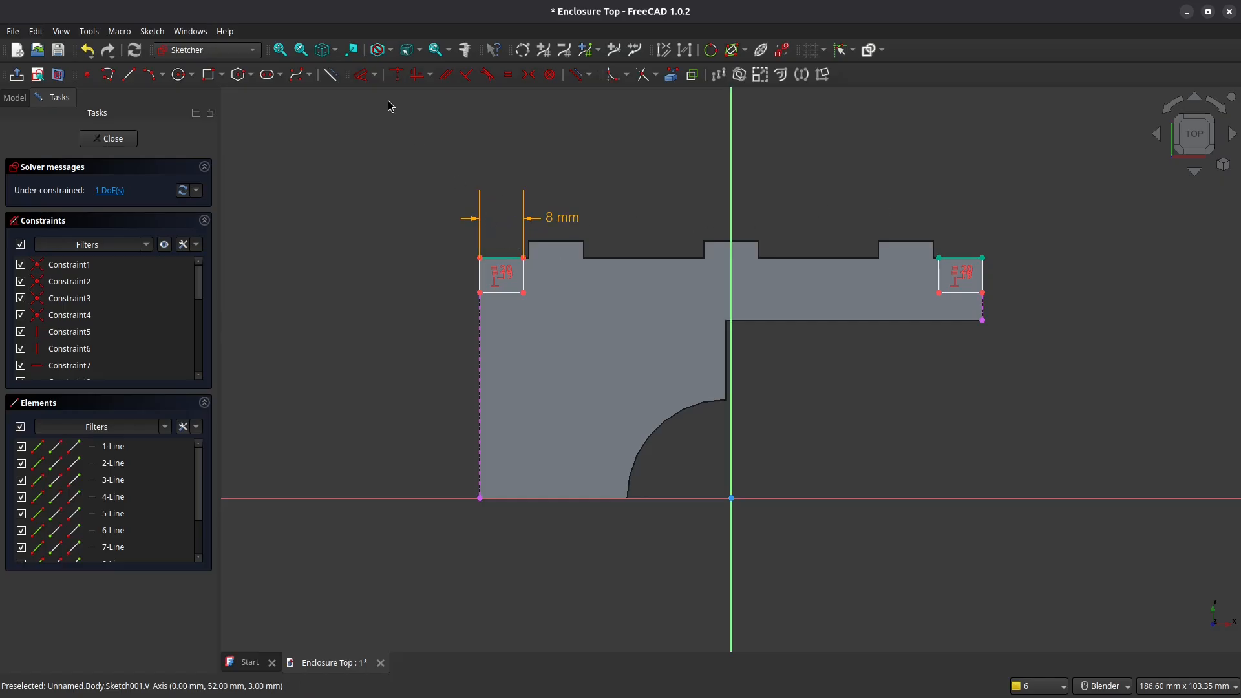
- Dimension the left corner rectangle's height to 5 mm
{"action": "left_click", "coordinate": [360, 74]}
{"action": "left_click", "coordinate": [479, 276]}
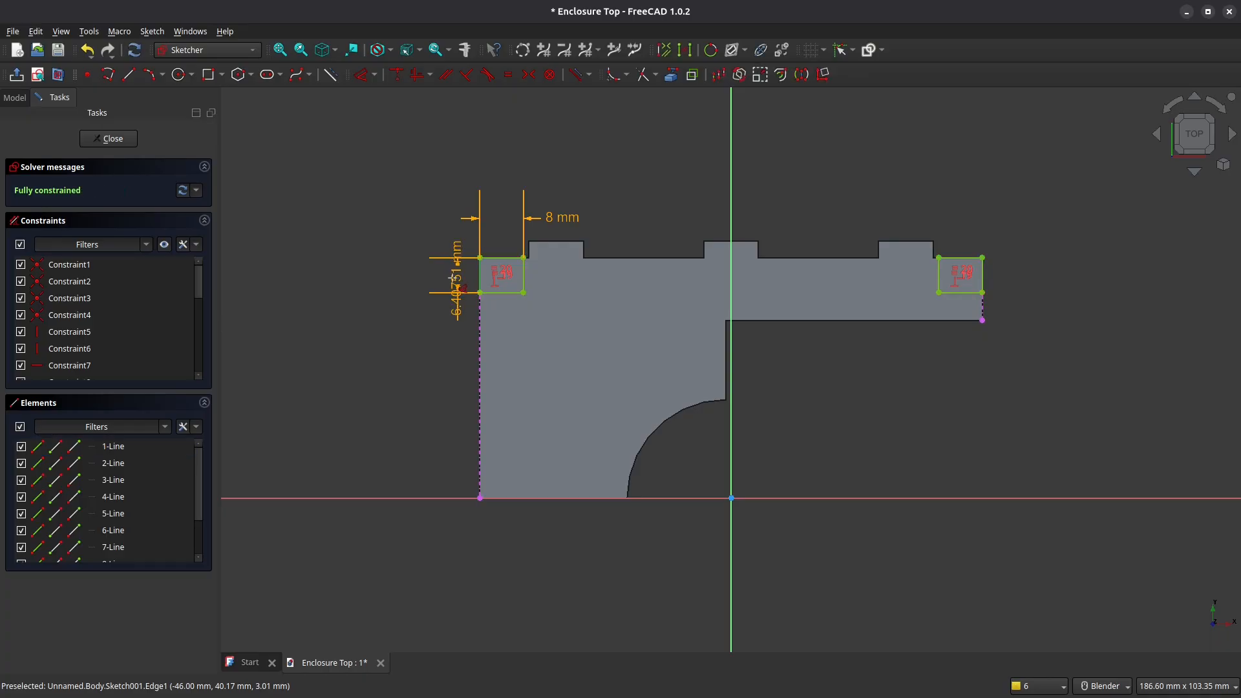
{"action": "left_click", "coordinate": [450, 295]}
{"action": "type", "text": "5"}
{"action": "key", "text": "Return"}
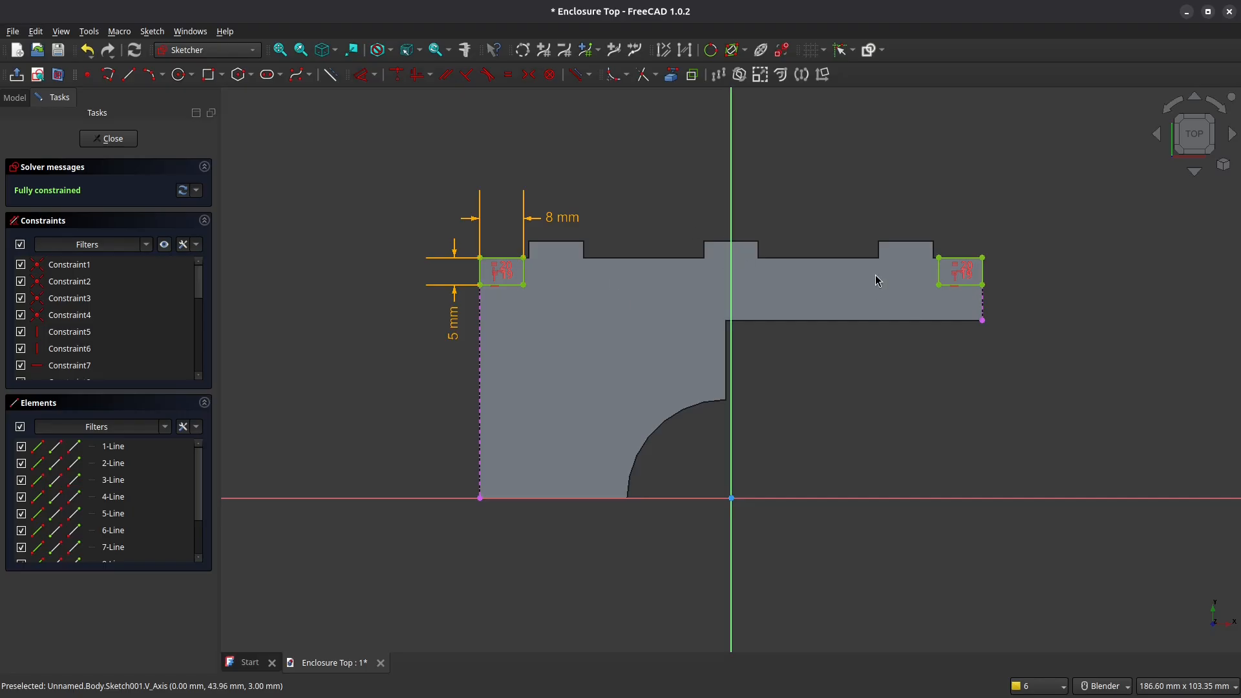
- Finish the sketch and pad the two corner rectangles 5 mm
{"action": "left_click", "coordinate": [109, 140]}
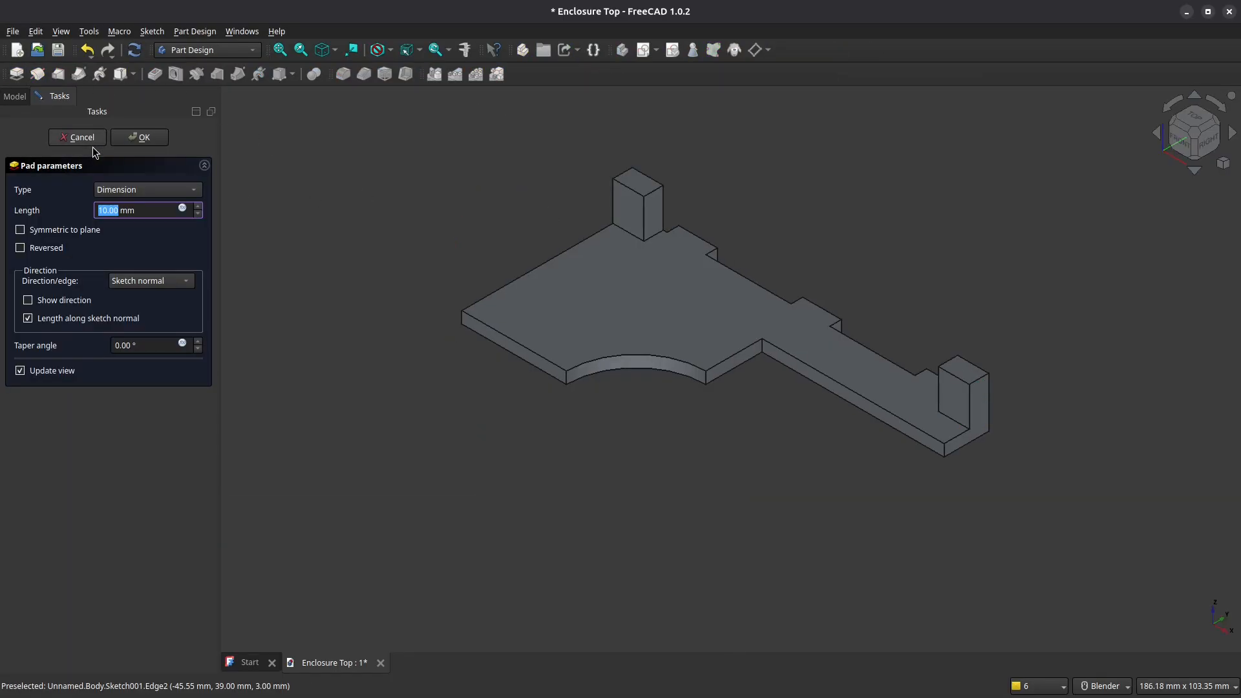
{"action": "key", "text": "Return"}
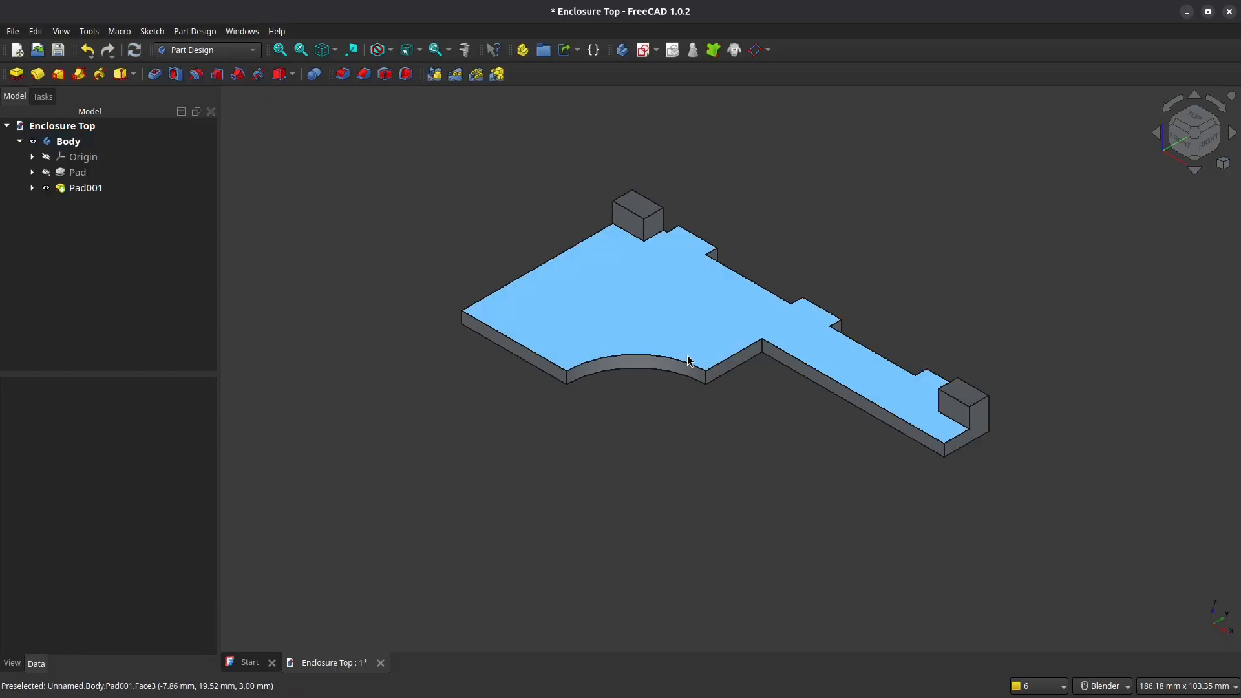
- Start a new sketch on the rear face of the corner block beside the plate's narrow arm
{"action": "mouse_move", "coordinate": [775, 294]}
{"action": "middle_mouse_down"}
{"action": "mouse_move", "coordinate": [831, 385]}
{"action": "mouse_move", "coordinate": [854, 392]}
{"action": "middle_mouse_up"}
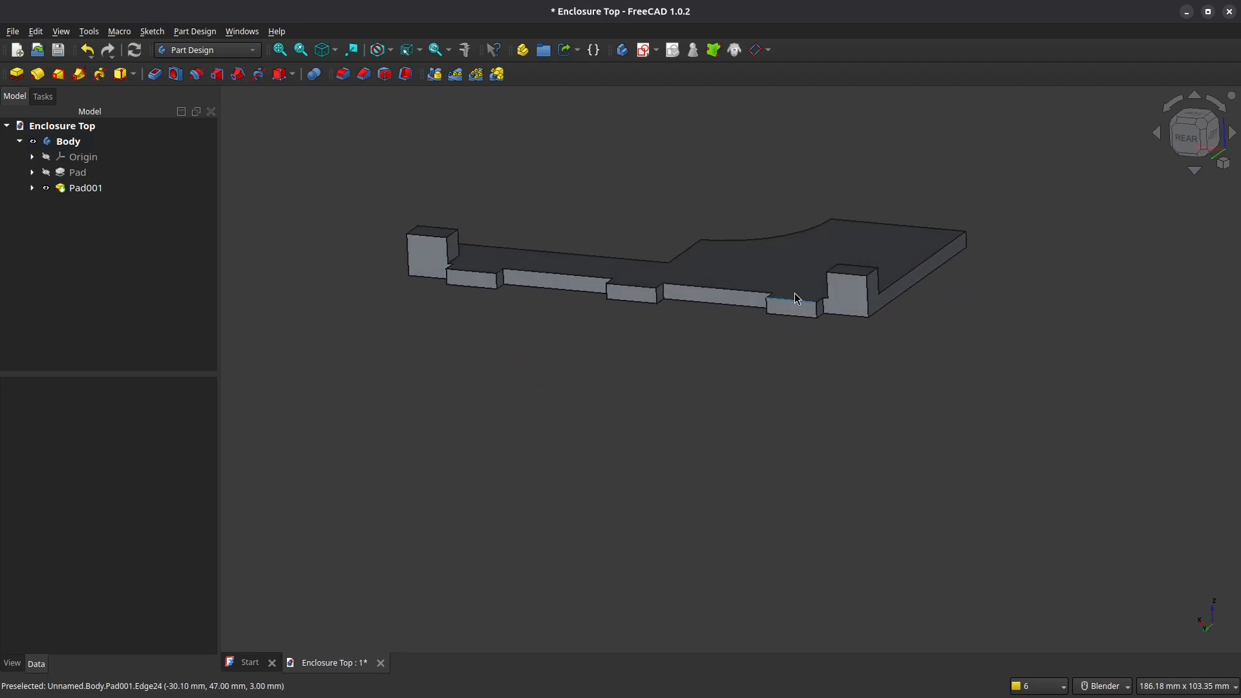
{"action": "left_click", "coordinate": [424, 255]}
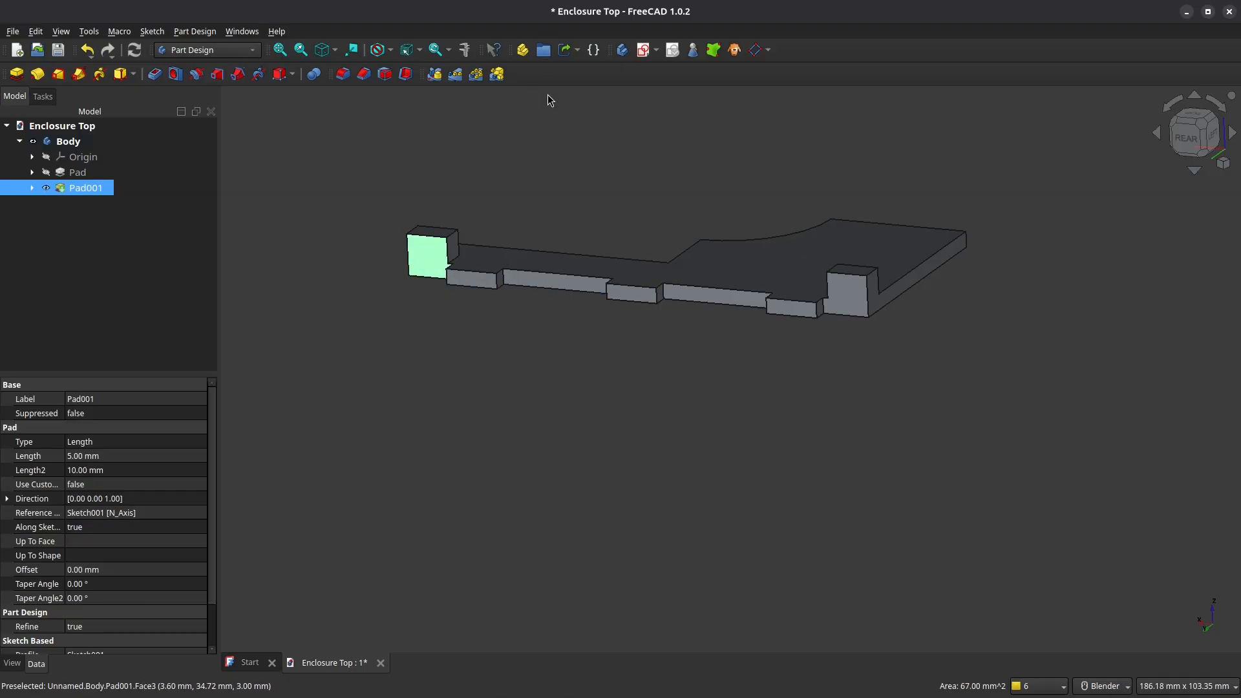
{"action": "left_click", "coordinate": [644, 50]}
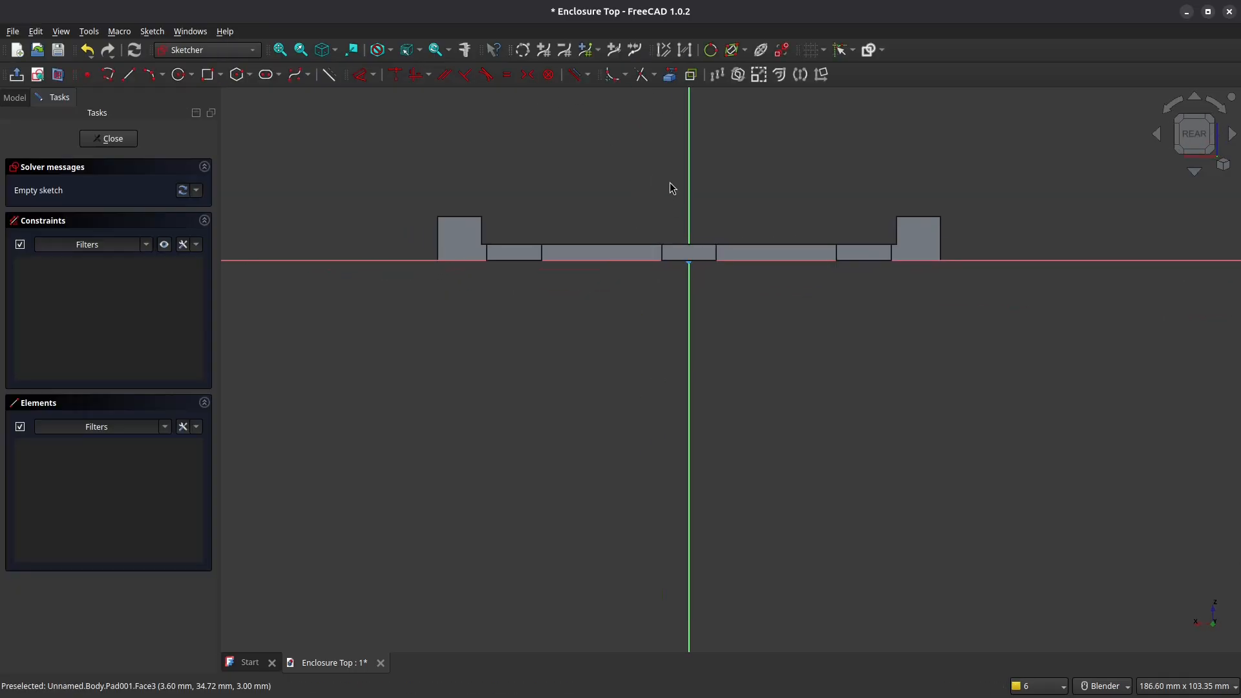
- Draw one circle near the centre of each corner block's rear face
{"action": "mouse_move", "coordinate": [683, 198]}
{"action": "middle_mouse_down", "text": "shift"}
{"action": "mouse_move", "coordinate": [651, 341]}
{"action": "mouse_move", "coordinate": [689, 291]}
{"action": "middle_mouse_up", "text": "shift"}
{"action": "scroll", "coordinate": [664, 333], "scroll_direction": "up", "scroll_amount": 2}
{"action": "left_click", "coordinate": [179, 74]}
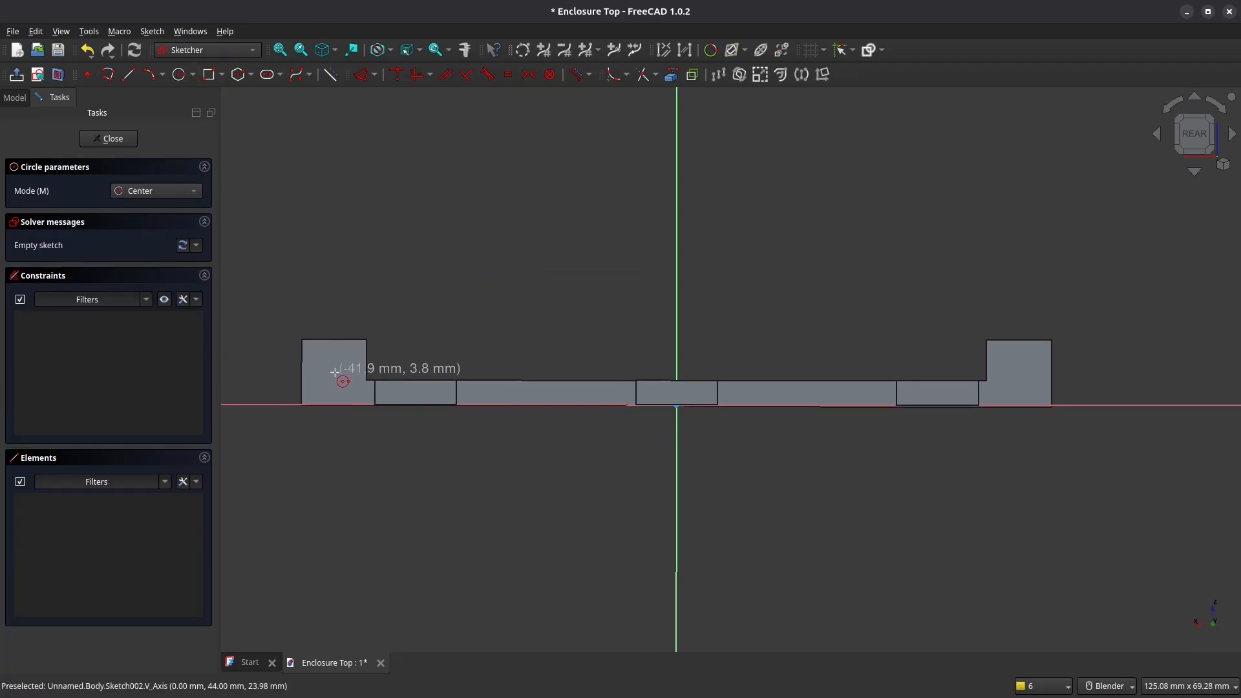
{"action": "left_click", "coordinate": [335, 370]}
{"action": "left_click", "coordinate": [351, 384]}
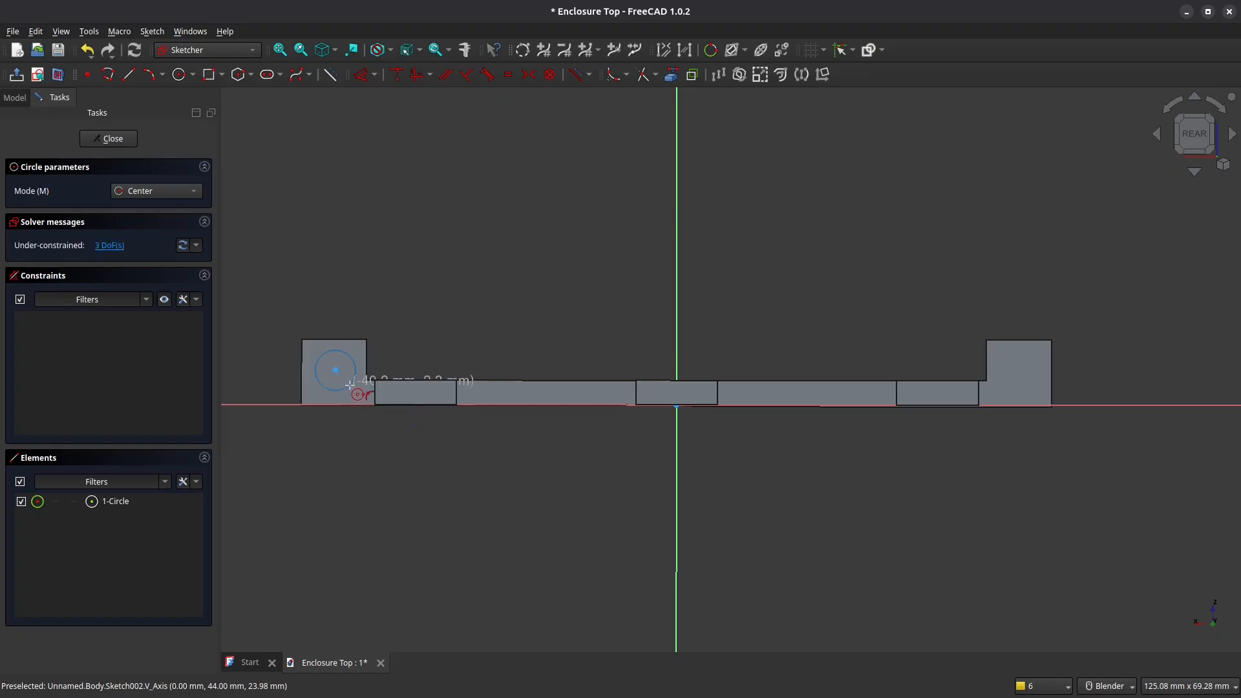
{"action": "left_click", "coordinate": [1025, 383]}
{"action": "left_click", "coordinate": [1030, 388]}
{"action": "key", "text": "Escape"}
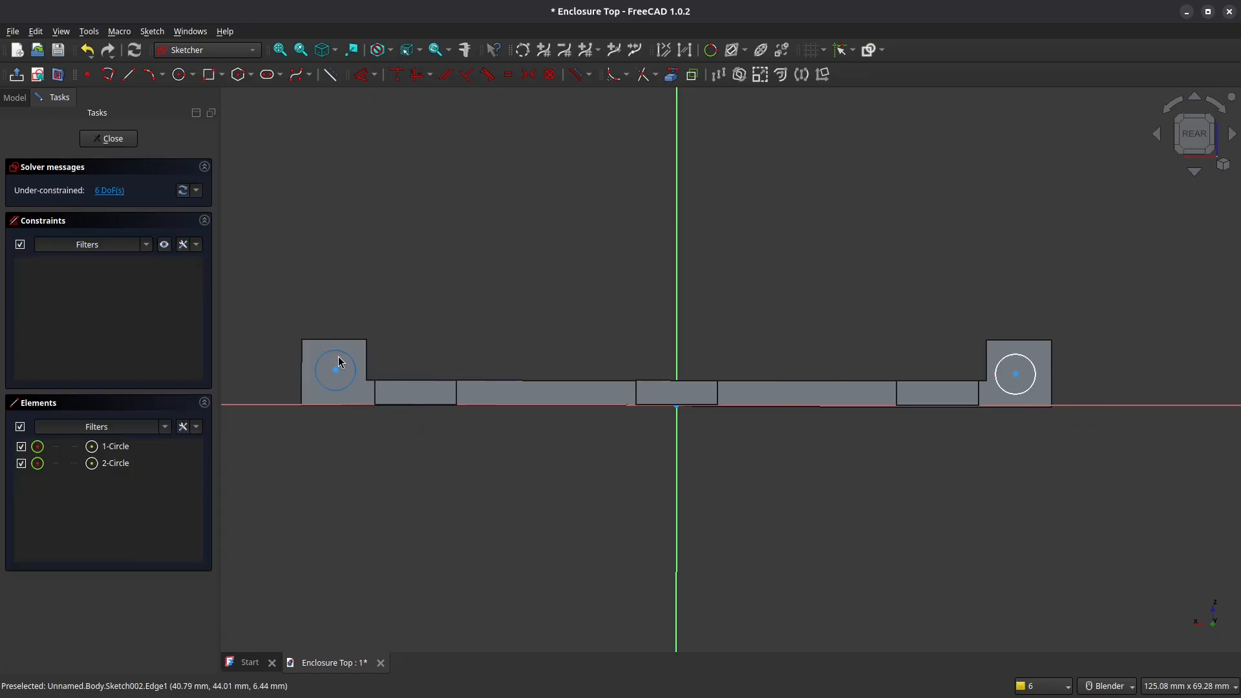
- Constrain the two circle centres symmetric about the vertical axis and make the two circles equal in size
{"action": "left_click", "coordinate": [336, 372]}
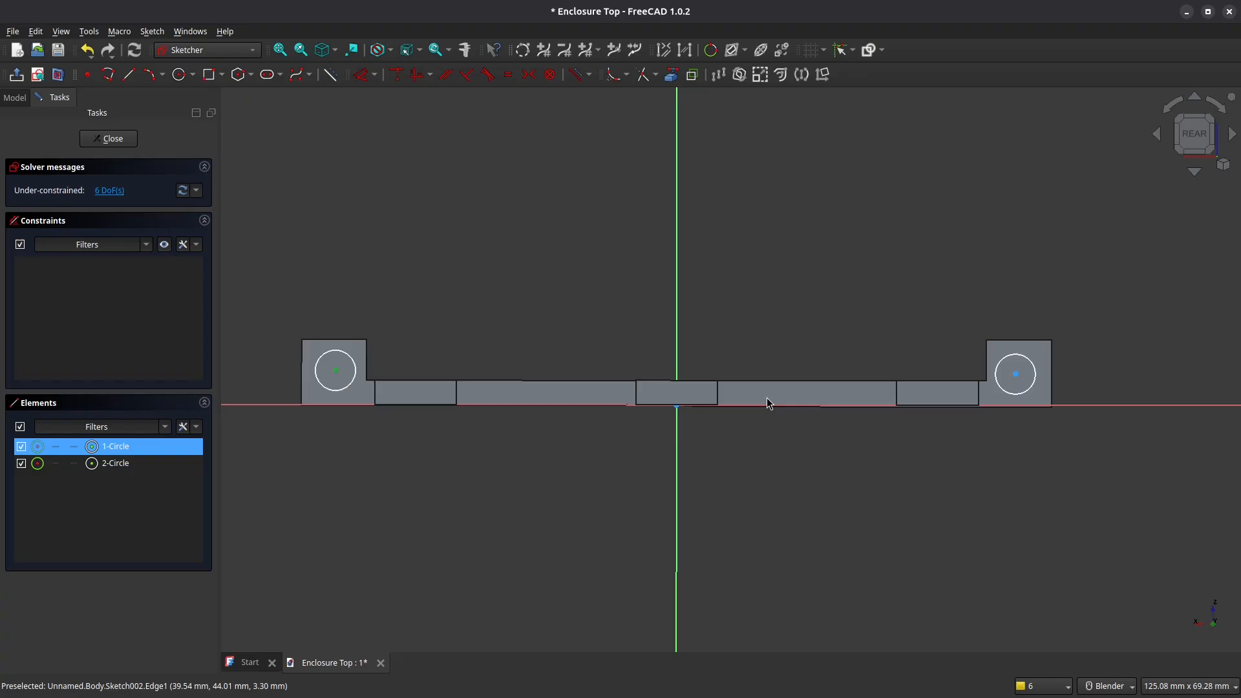
{"action": "left_click", "coordinate": [1016, 375]}
{"action": "left_click", "coordinate": [677, 308]}
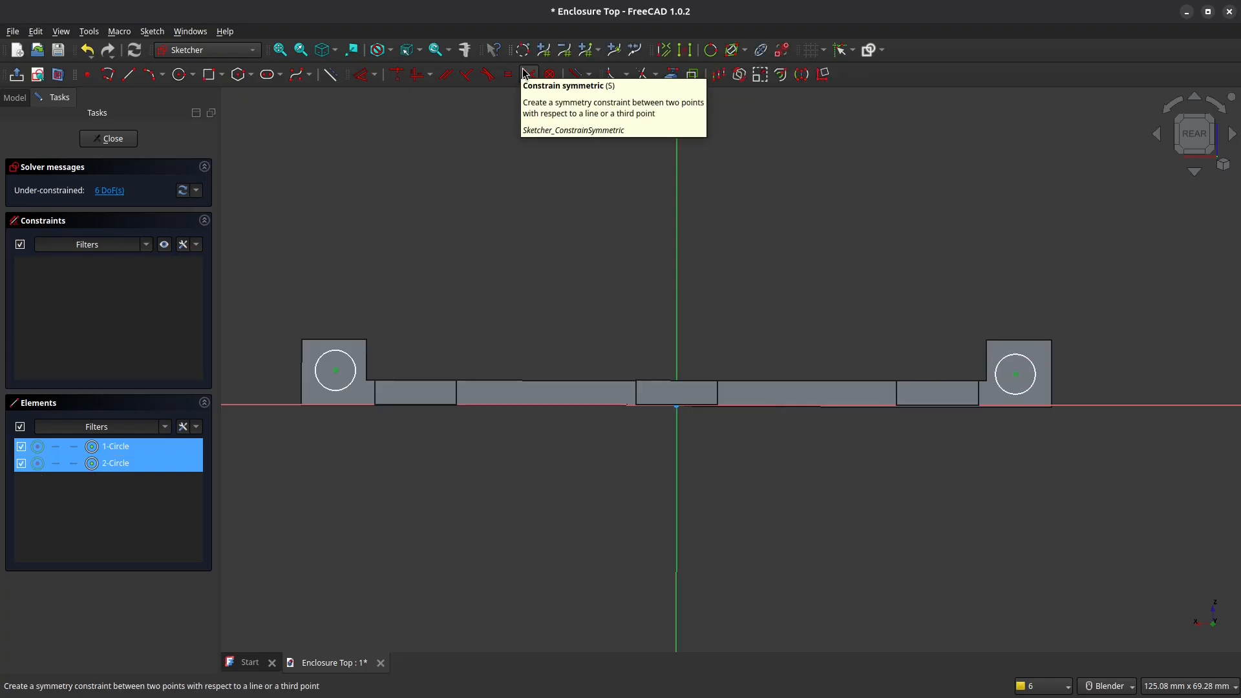
{"action": "left_click", "coordinate": [529, 75]}
{"action": "left_click", "coordinate": [332, 357]}
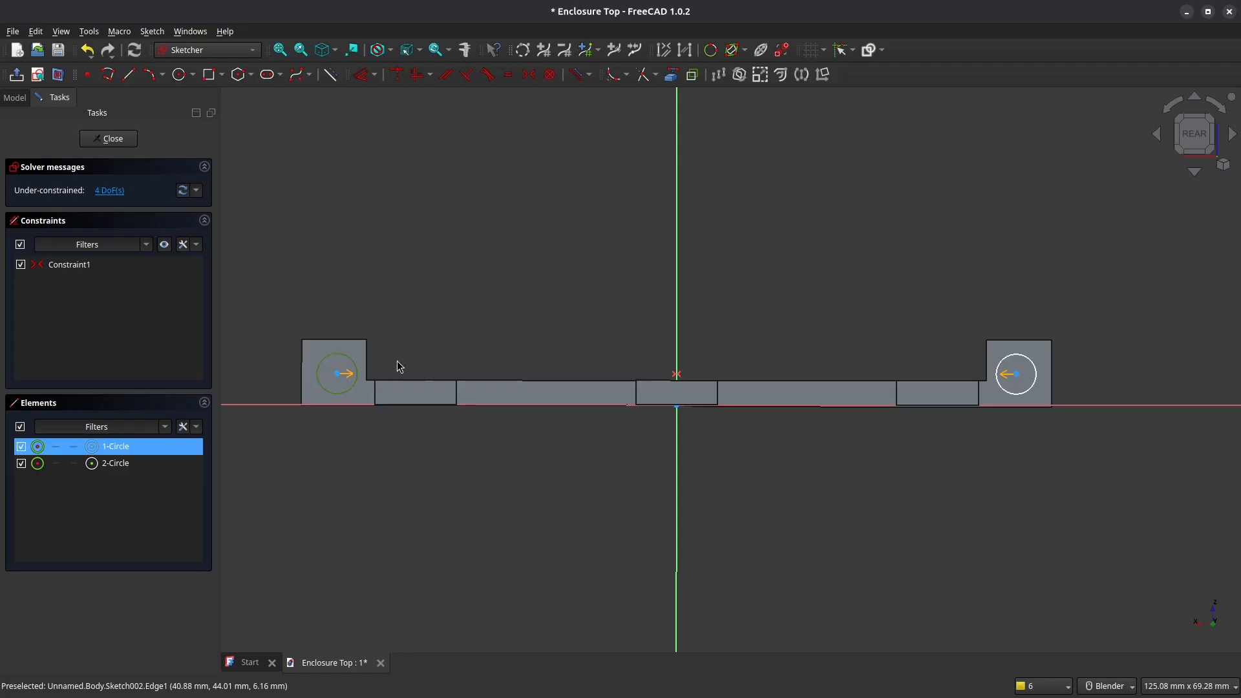
{"action": "left_click", "coordinate": [1029, 361]}
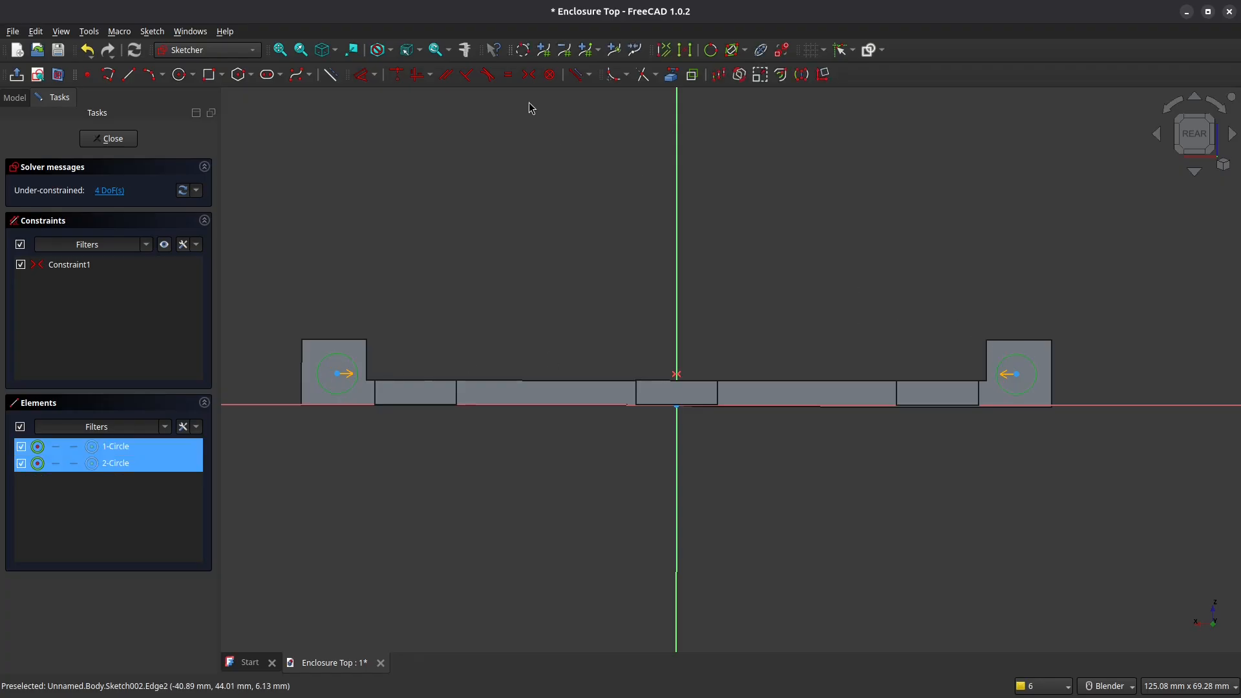
{"action": "left_click", "coordinate": [508, 74]}
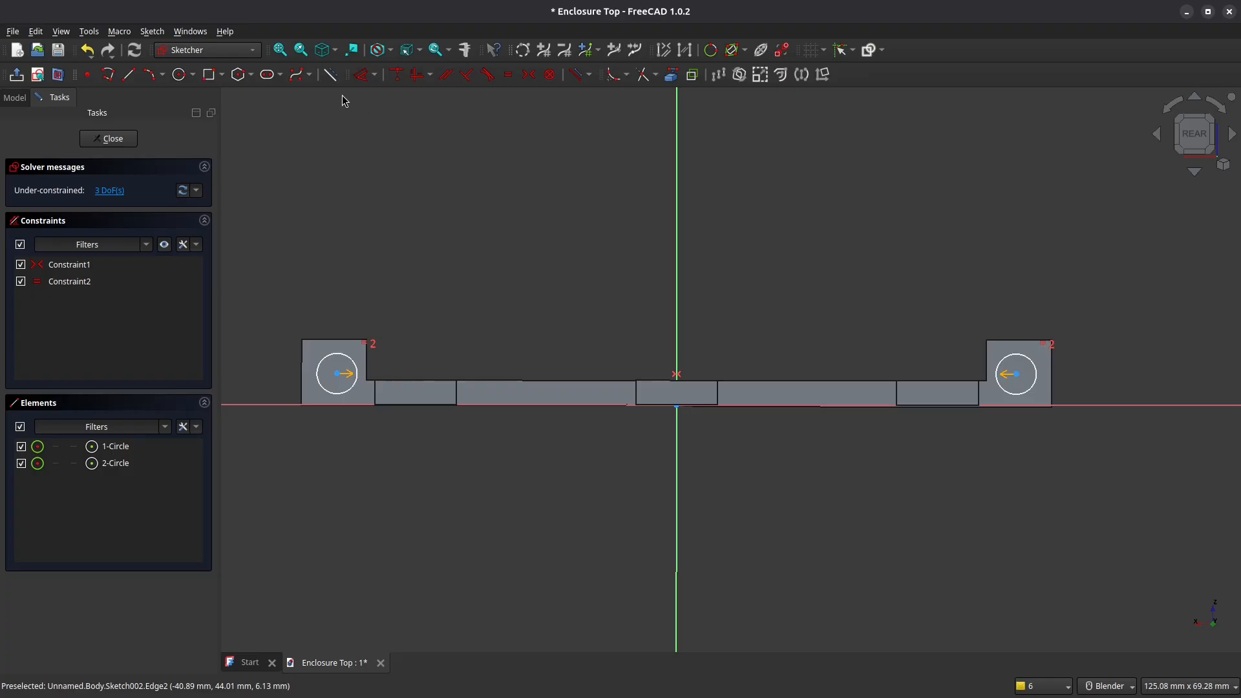
- Dimension the diameter of the circle on the narrow-arm corner block to 2.8 mm and position the dimension label below the block
{"action": "left_click", "coordinate": [361, 75]}
{"action": "left_click", "coordinate": [349, 390]}
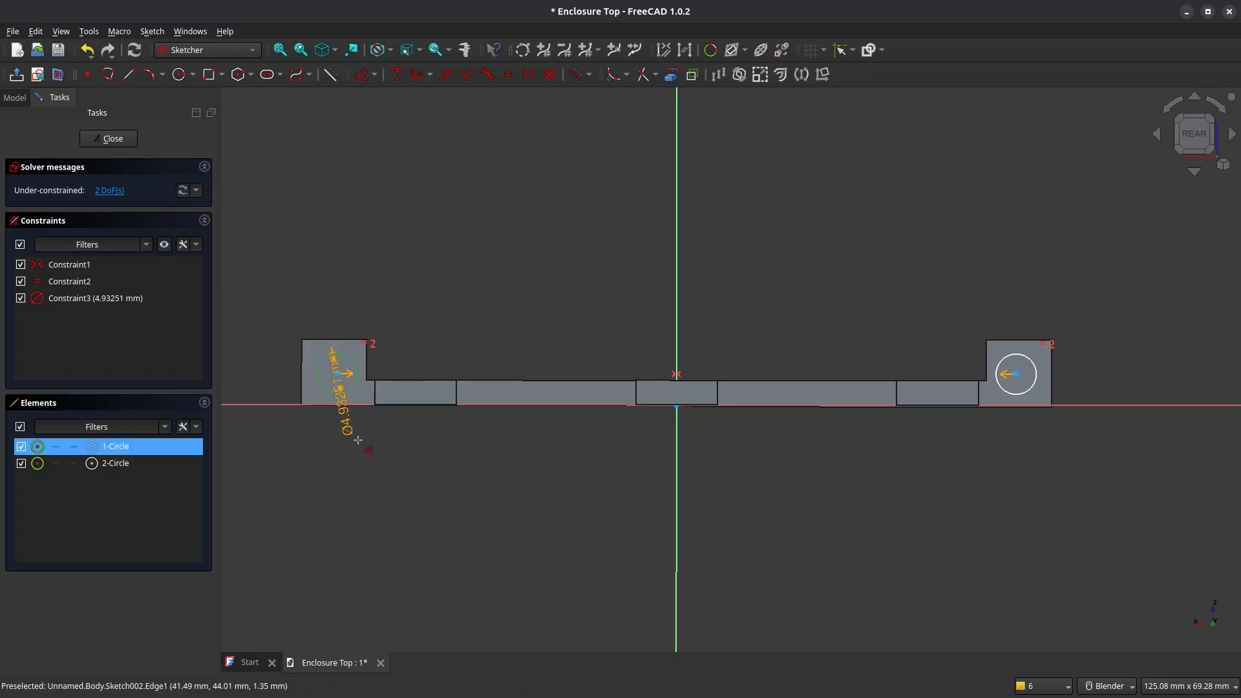
{"action": "left_click", "coordinate": [358, 437]}
{"action": "type", "text": "2.8"}
{"action": "key", "text": "Return"}
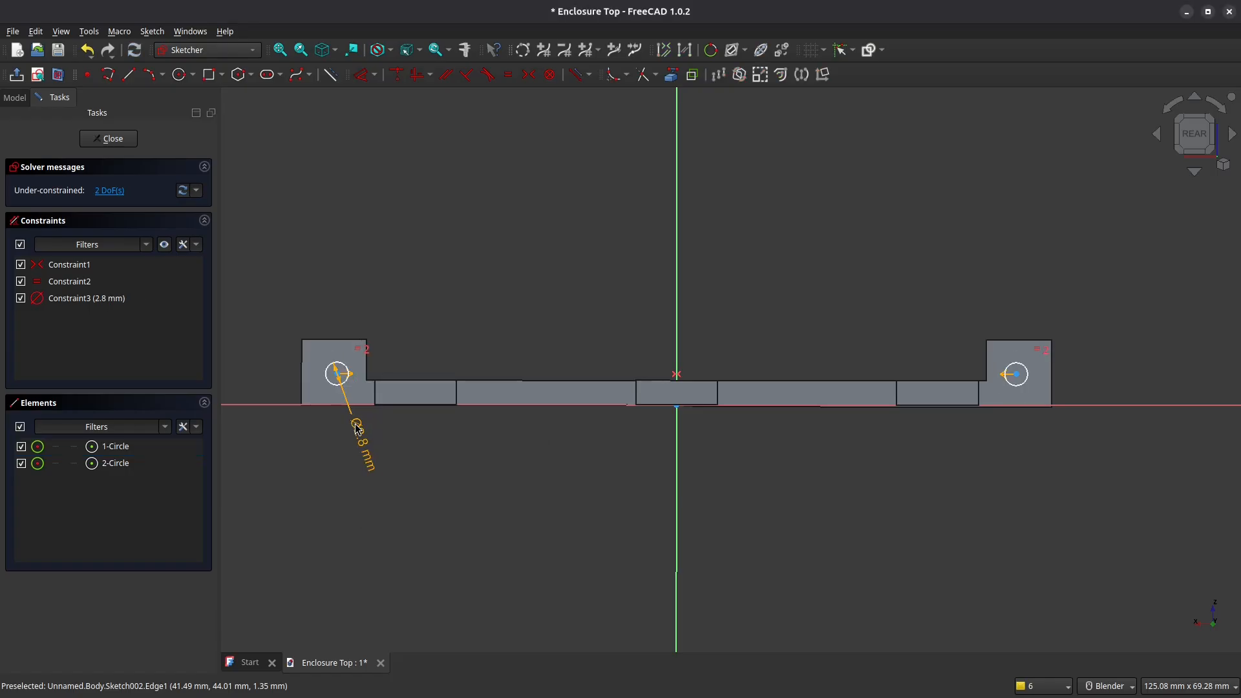
{"action": "right_click", "coordinate": [383, 499]}
{"action": "left_click_drag", "start_coordinate": [372, 463], "coordinate": [335, 459]}
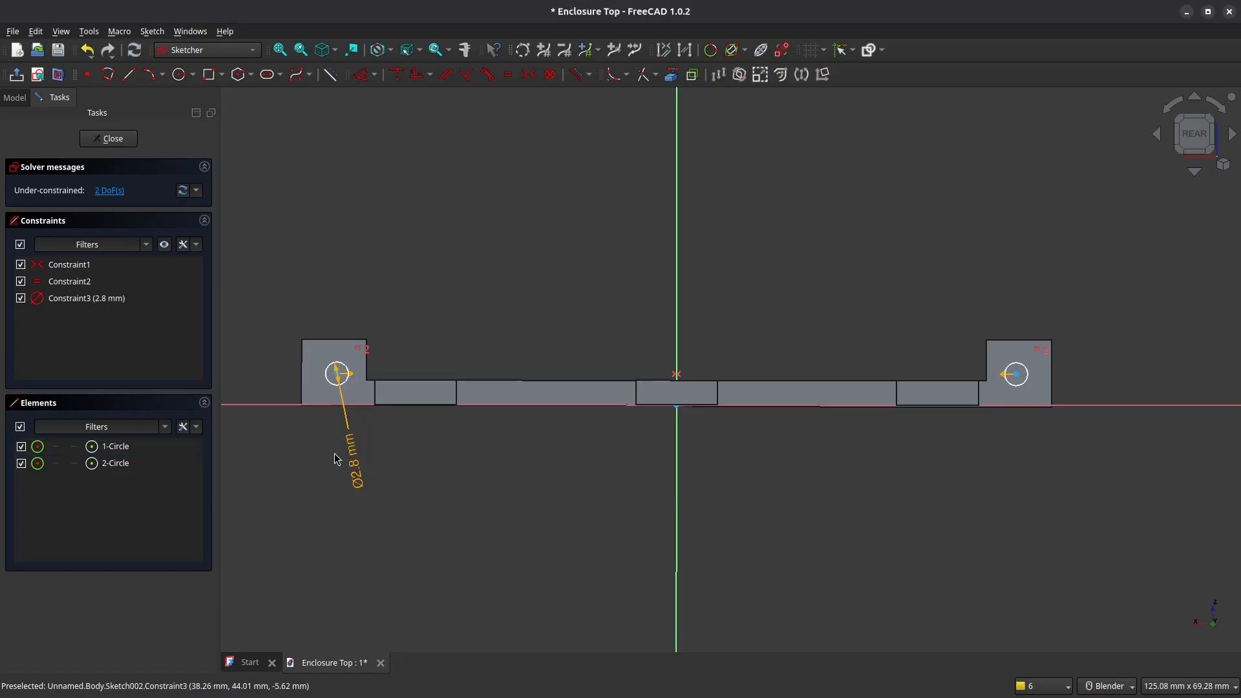
- Project the upper edge of the narrow-arm corner block into the sketch as external geometry and nudge the circle towards the block's centre
{"action": "left_click", "coordinate": [671, 75]}
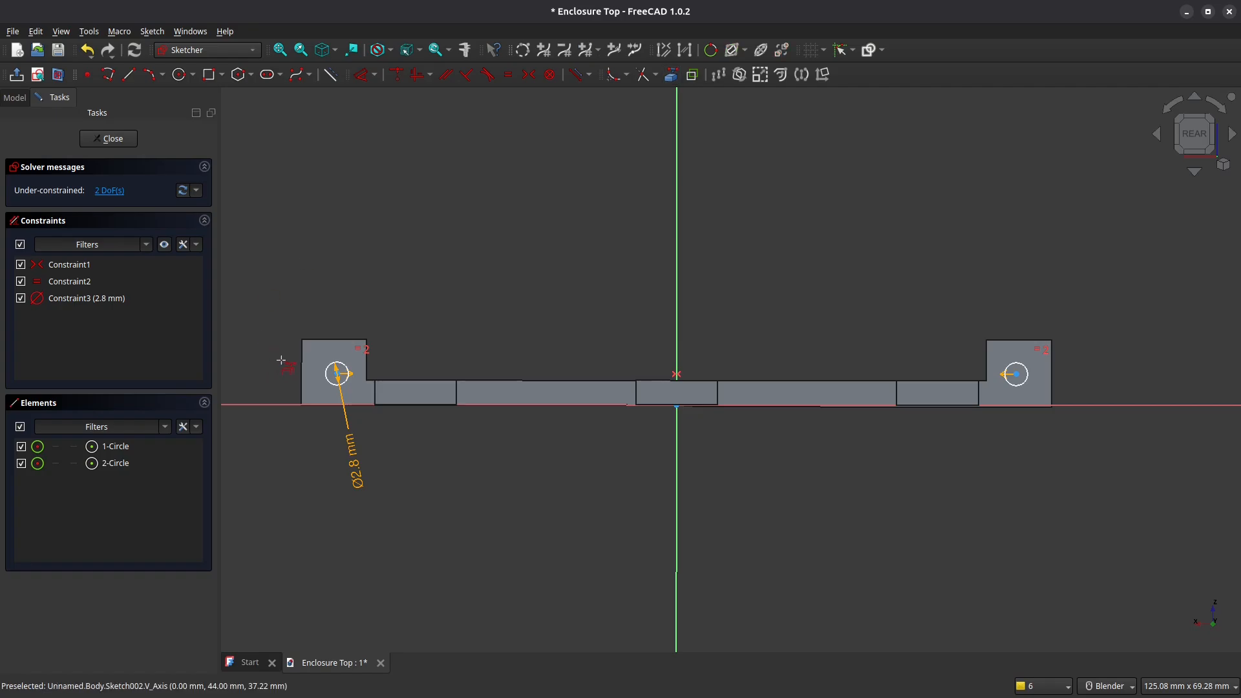
{"action": "left_click", "coordinate": [336, 340]}
{"action": "scroll", "coordinate": [335, 353], "scroll_direction": "up", "scroll_amount": 3}
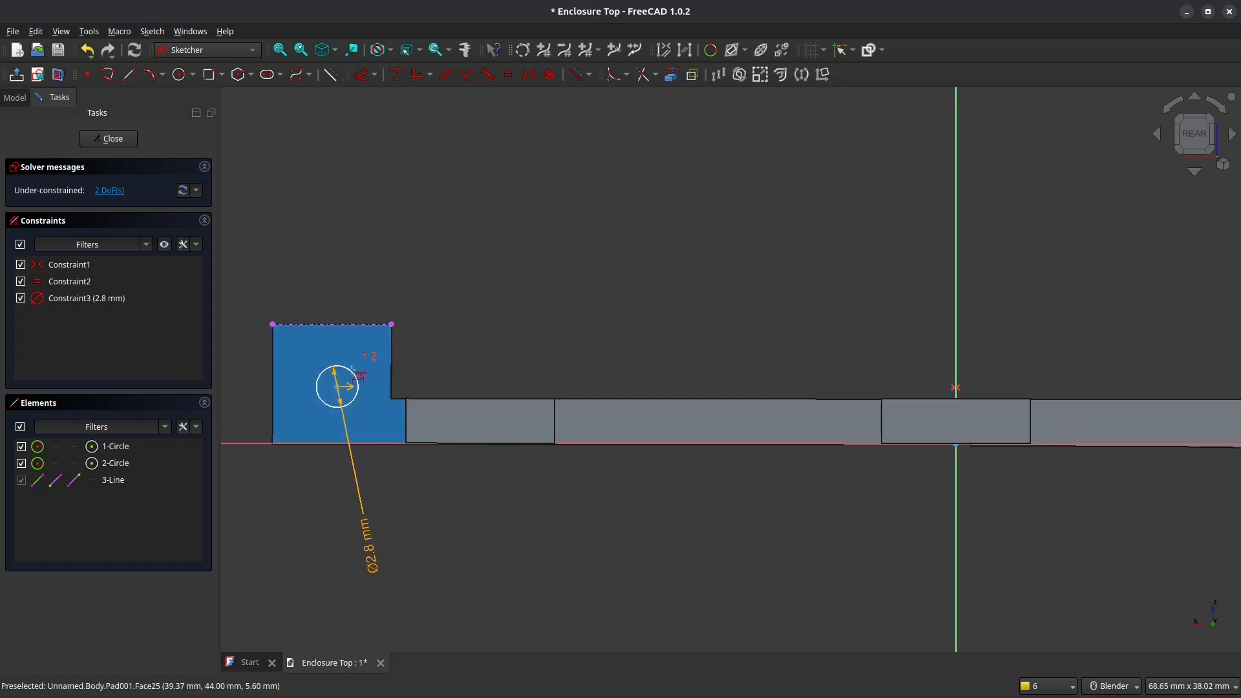
{"action": "middle_click_drag", "start_coordinate": [356, 386], "coordinate": [458, 314], "text": "shift"}
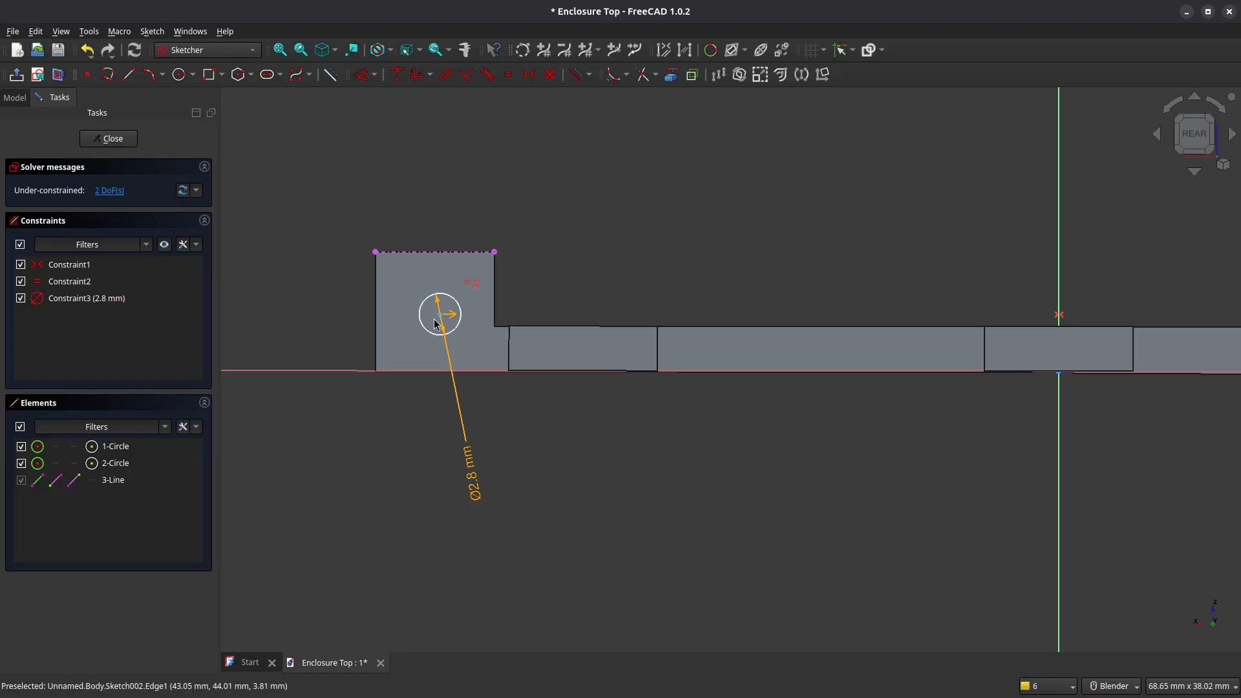
{"action": "left_click_drag", "start_coordinate": [443, 318], "coordinate": [437, 308]}
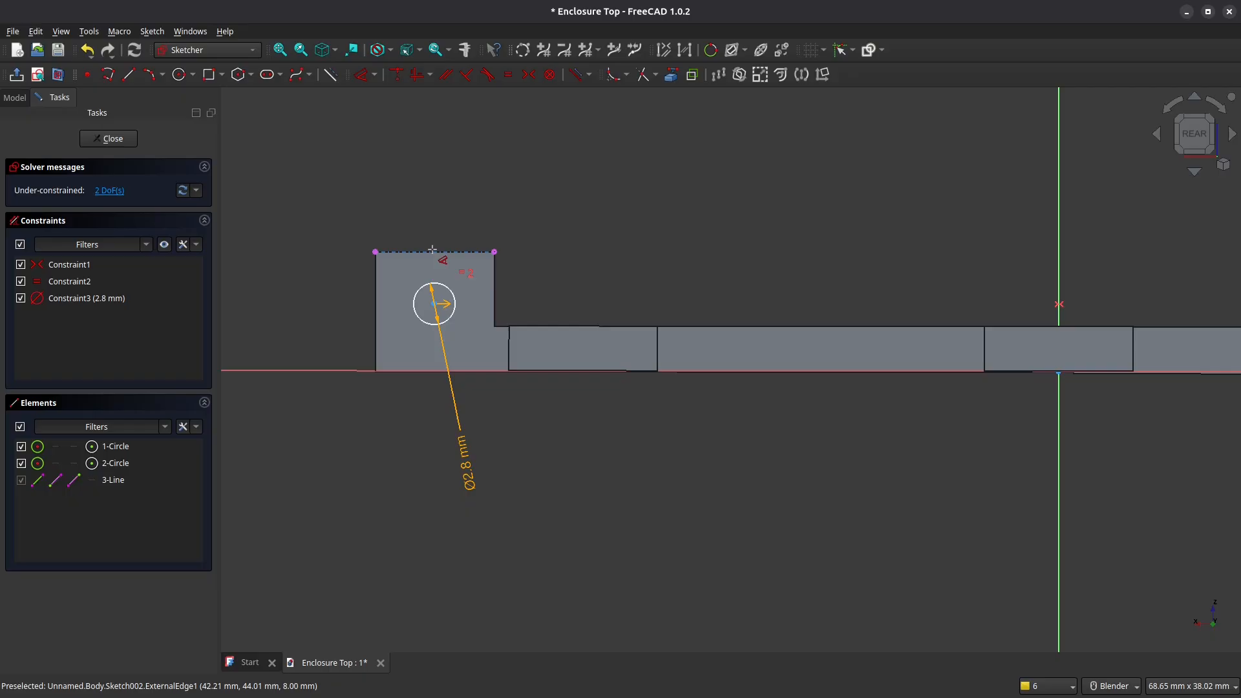
- Dimension the distance from the projected upper edge to the circle's centre to 3 mm
{"action": "left_click", "coordinate": [432, 254]}
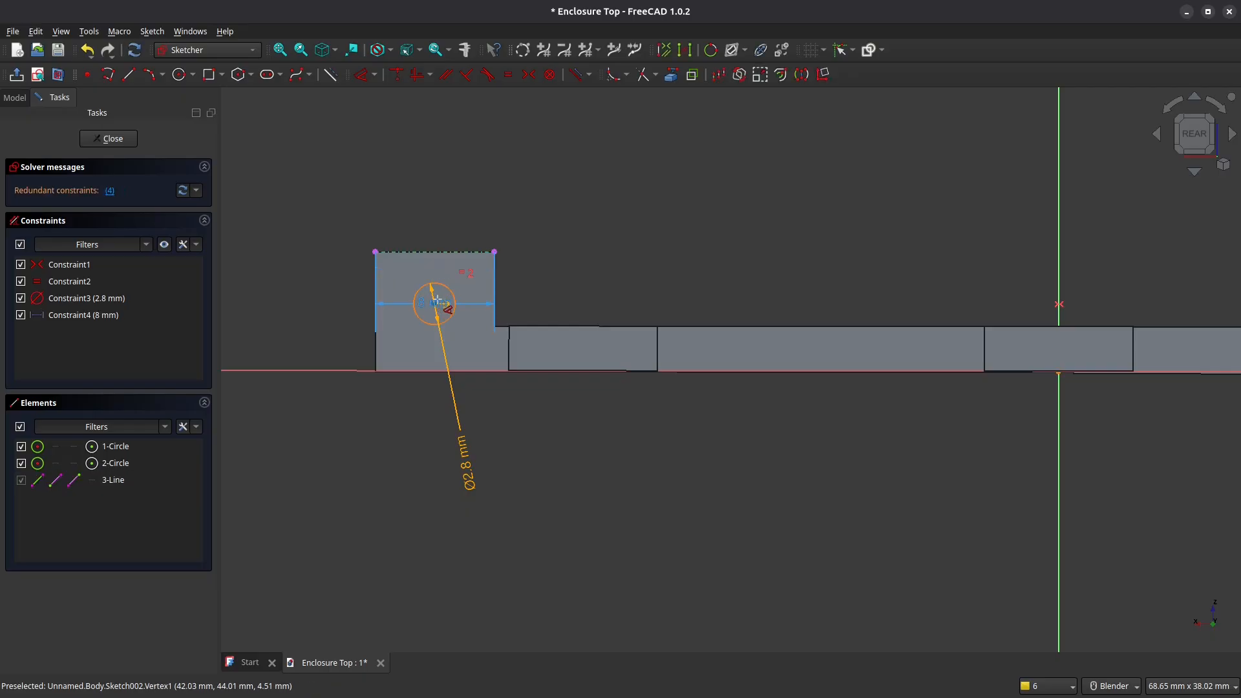
{"action": "left_click", "coordinate": [437, 304]}
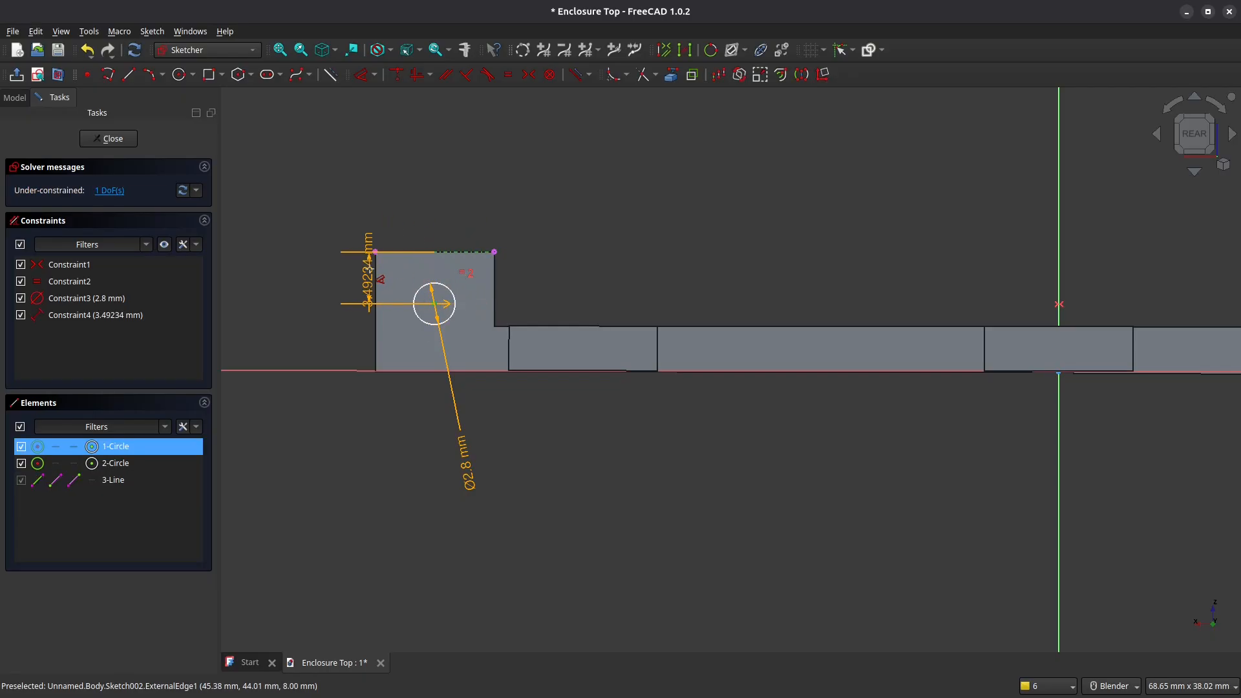
{"action": "left_click", "coordinate": [347, 265]}
{"action": "key", "text": "Return"}
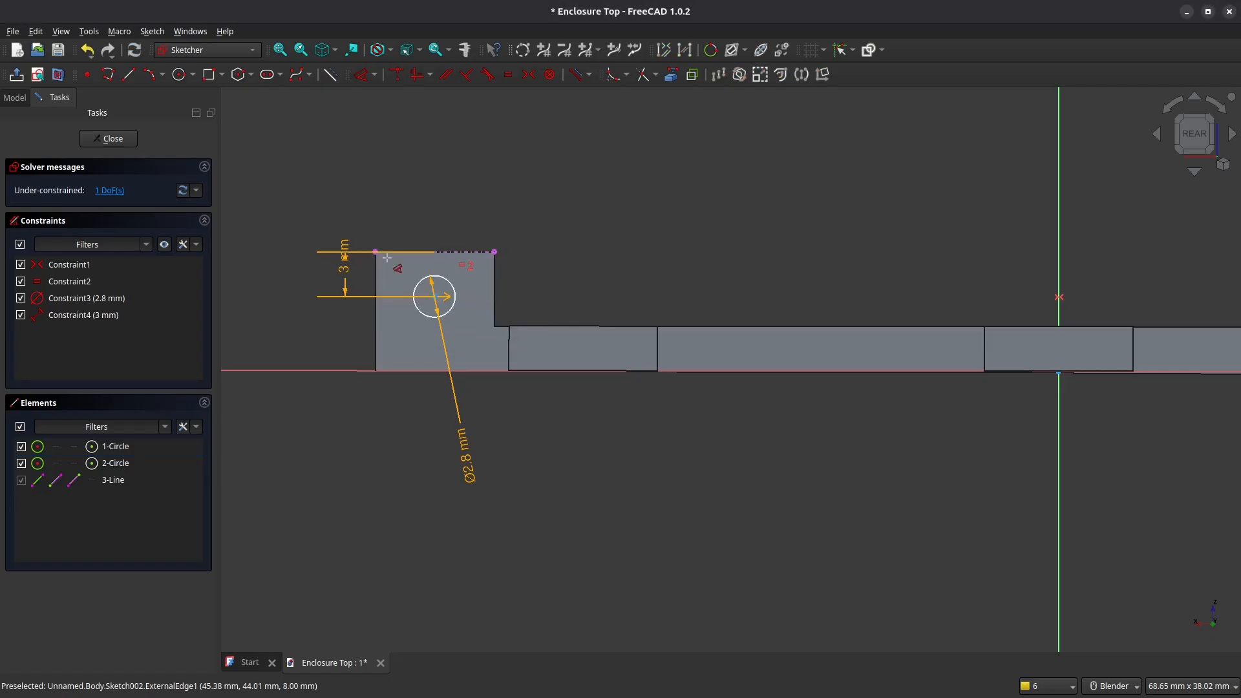
{"action": "key", "text": "Escape"}
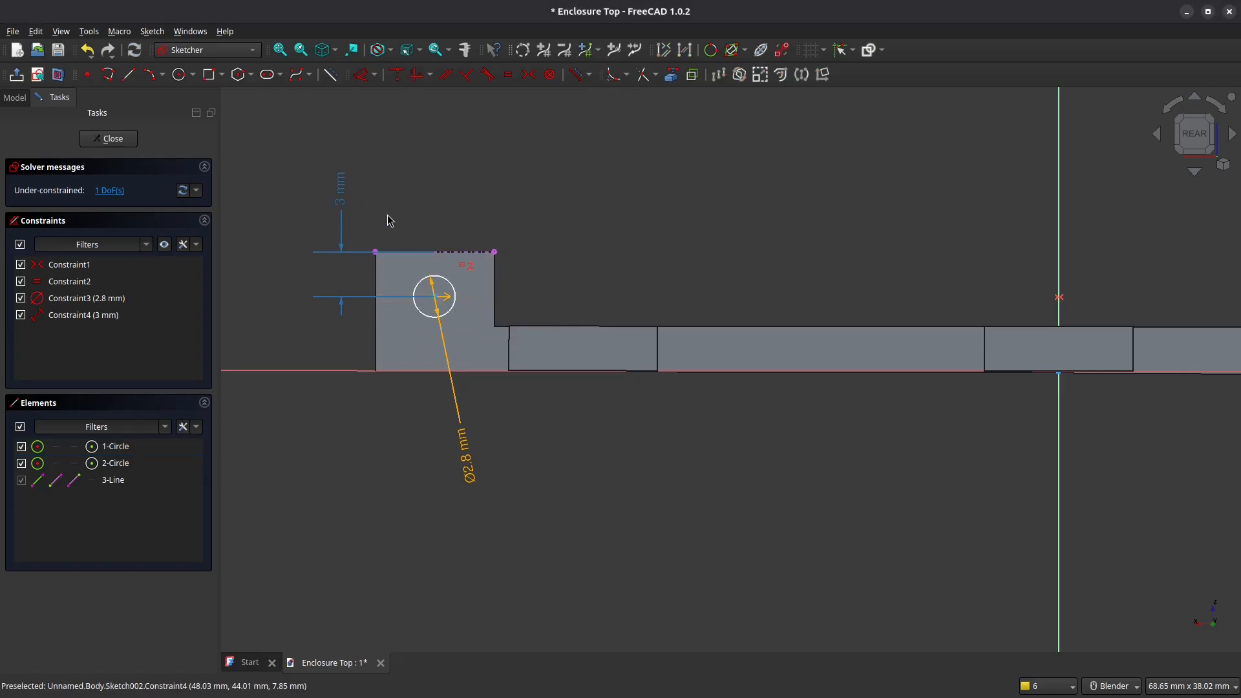
- Dimension the horizontal distance from the circle's centre to the block's upper inner corner to 4 mm
{"action": "mouse_move", "coordinate": [436, 299]}
{"action": "left_mouse_down"}
{"action": "mouse_move", "coordinate": [452, 297]}
{"action": "mouse_move", "coordinate": [422, 297]}
{"action": "mouse_move", "coordinate": [433, 298]}
{"action": "left_mouse_up"}
{"action": "left_click", "coordinate": [432, 304]}
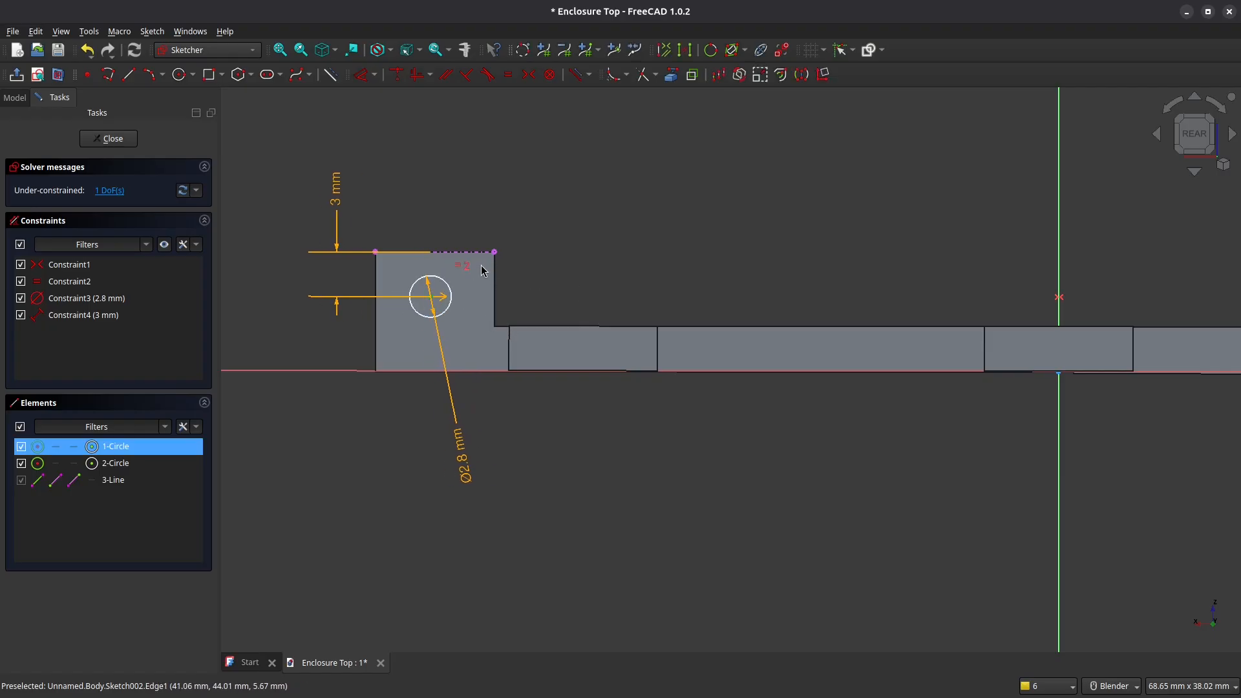
{"action": "left_click", "coordinate": [494, 252]}
{"action": "left_click", "coordinate": [364, 75]}
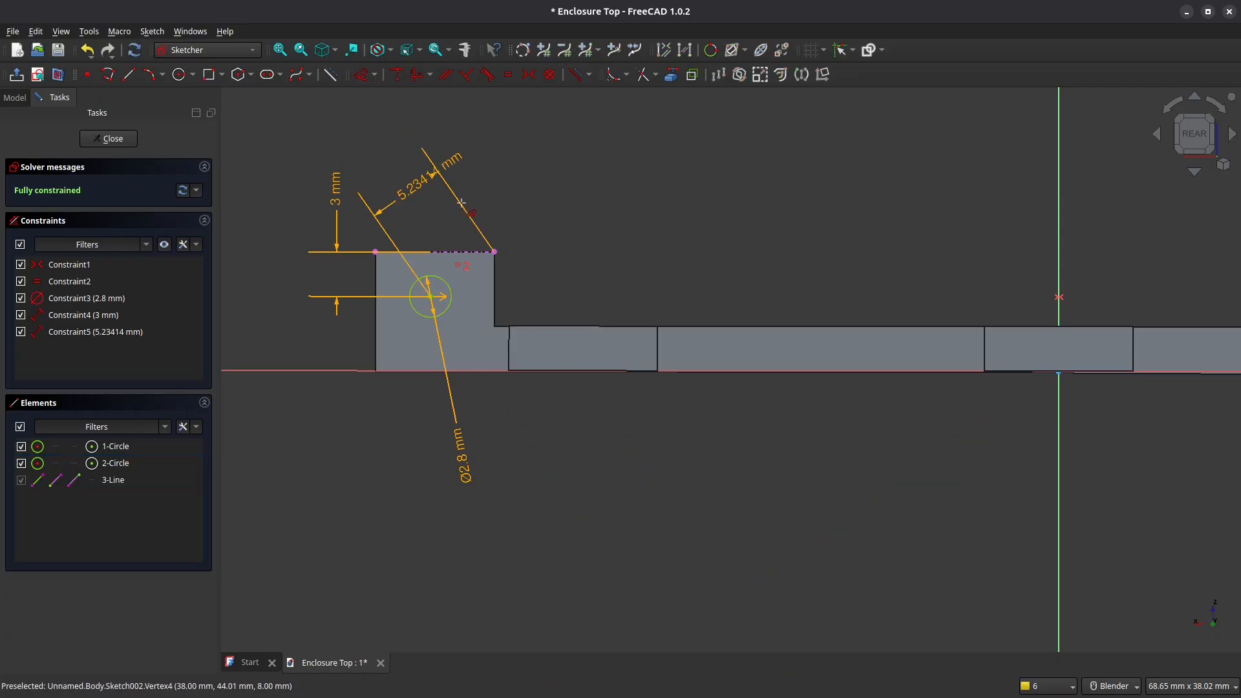
{"action": "left_click", "coordinate": [475, 231]}
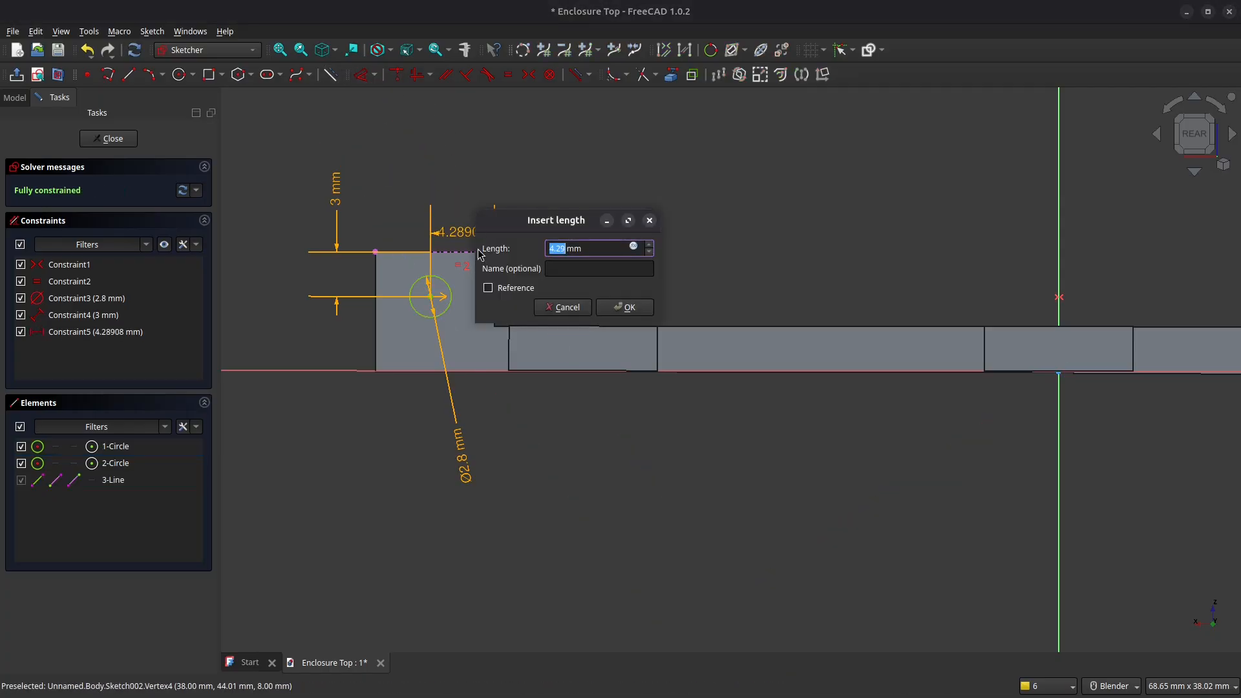
{"action": "type", "text": "4"}
{"action": "key", "text": "Return"}
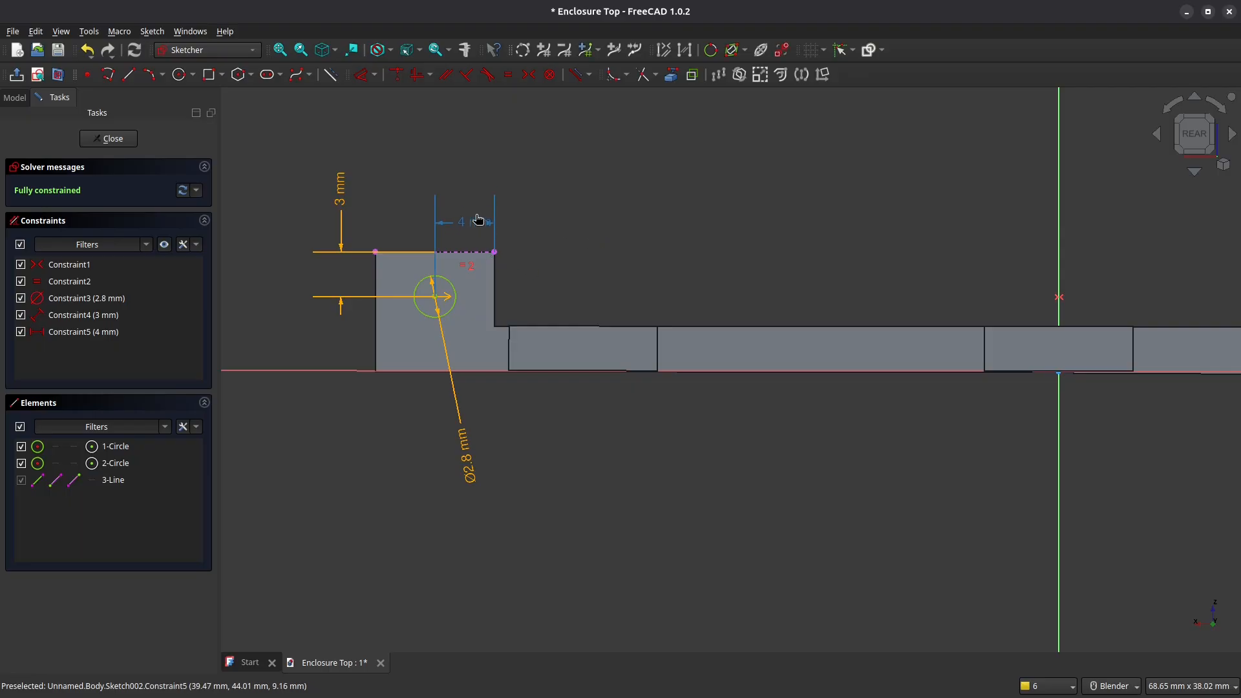
- Finish the sketch and pocket the two circles 5 mm deep through the corner blocks
{"action": "scroll", "coordinate": [744, 321], "scroll_direction": "down", "scroll_amount": 2}
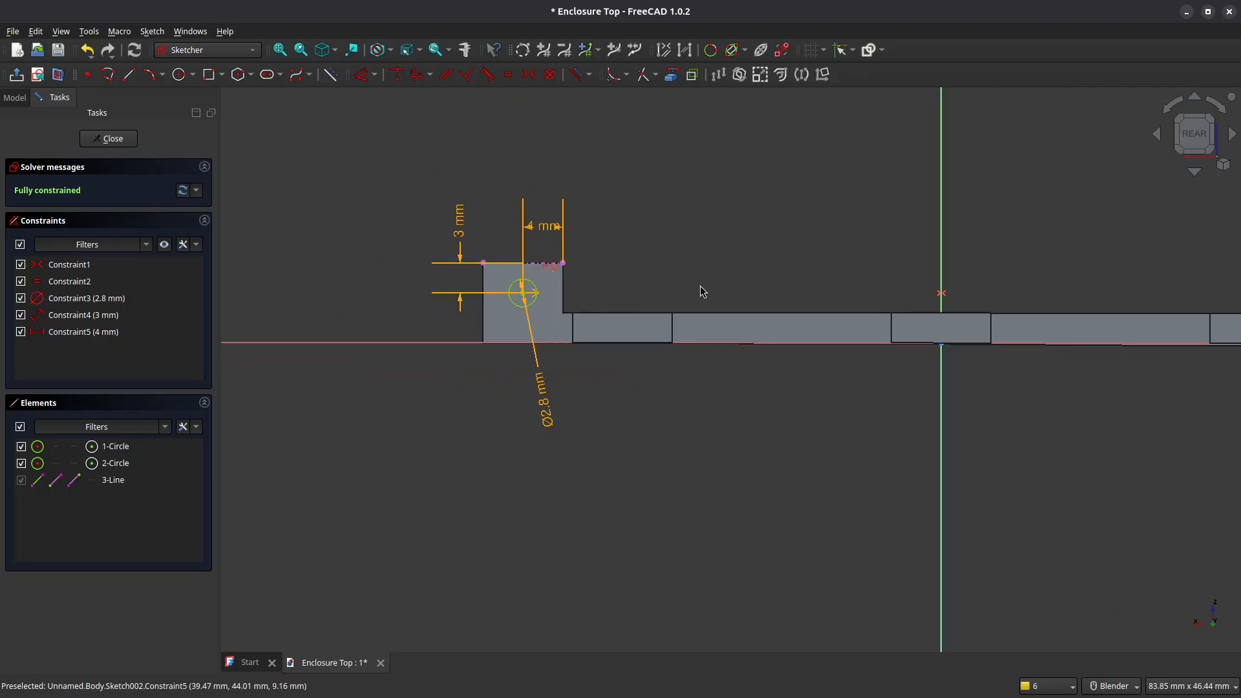
{"action": "mouse_move", "coordinate": [742, 272]}
{"action": "middle_mouse_down", "text": "shift"}
{"action": "mouse_move", "coordinate": [577, 242]}
{"action": "mouse_move", "coordinate": [584, 282]}
{"action": "middle_mouse_up", "text": "shift"}
{"action": "scroll", "coordinate": [591, 249], "scroll_direction": "down", "scroll_amount": 1}
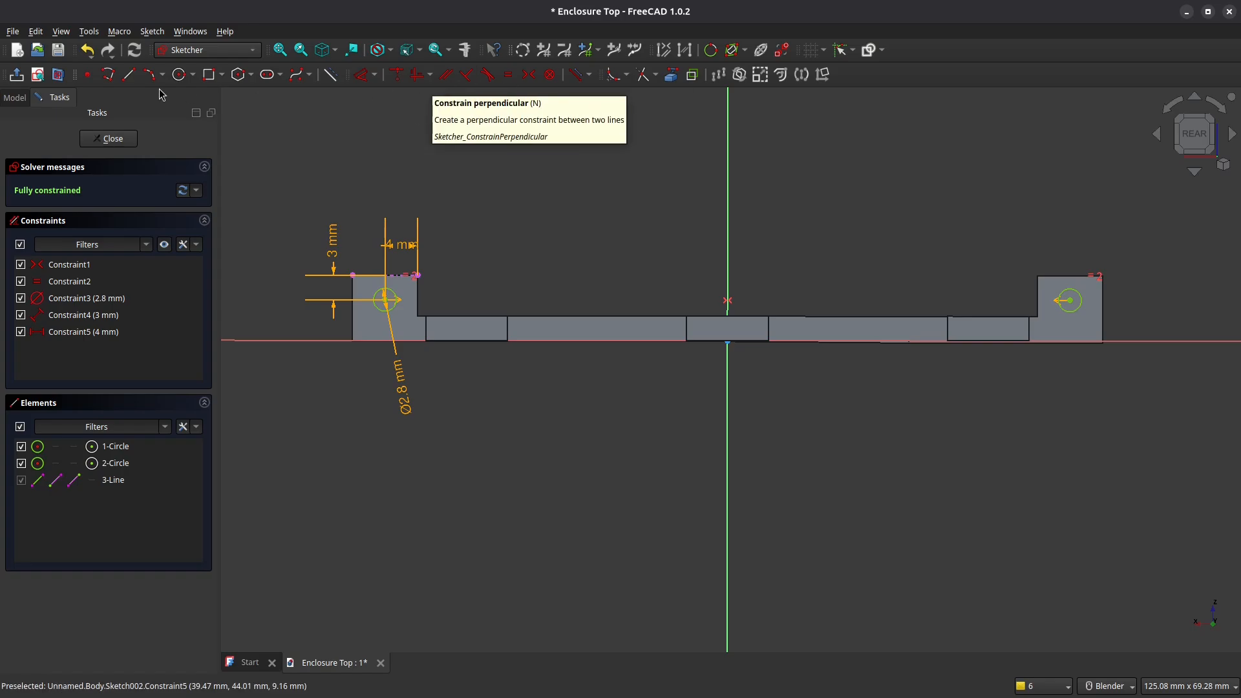
{"action": "left_click", "coordinate": [109, 139]}
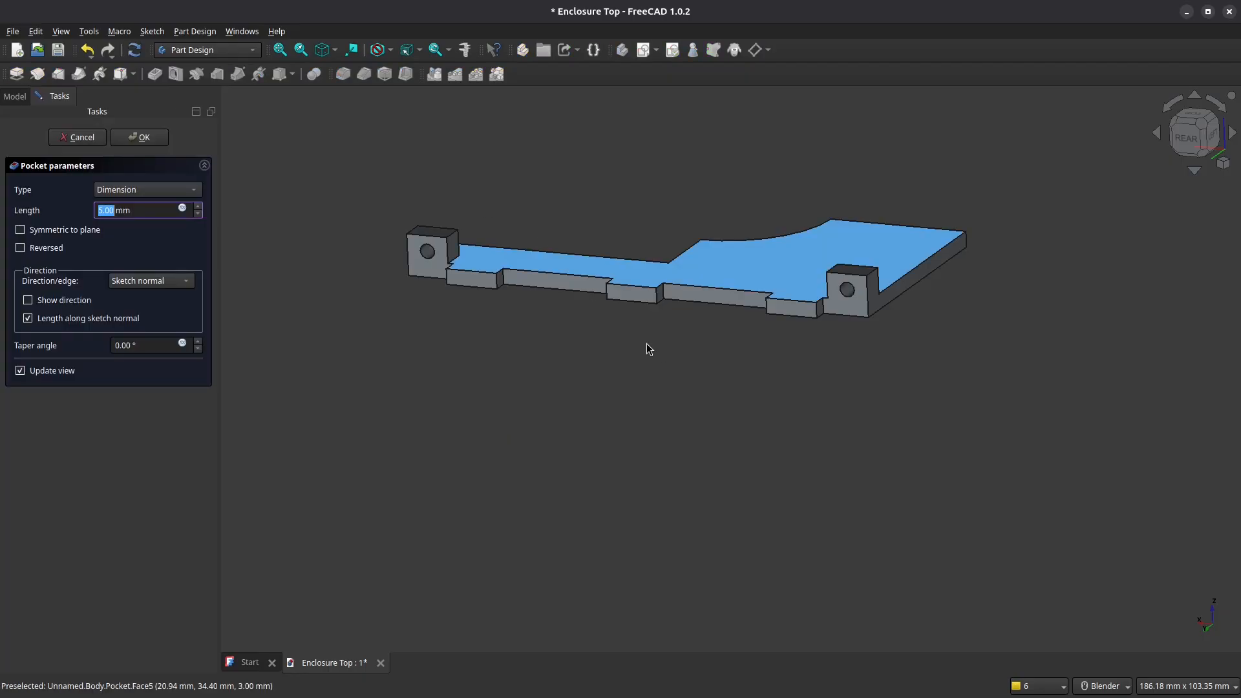
{"action": "left_click", "coordinate": [148, 137]}
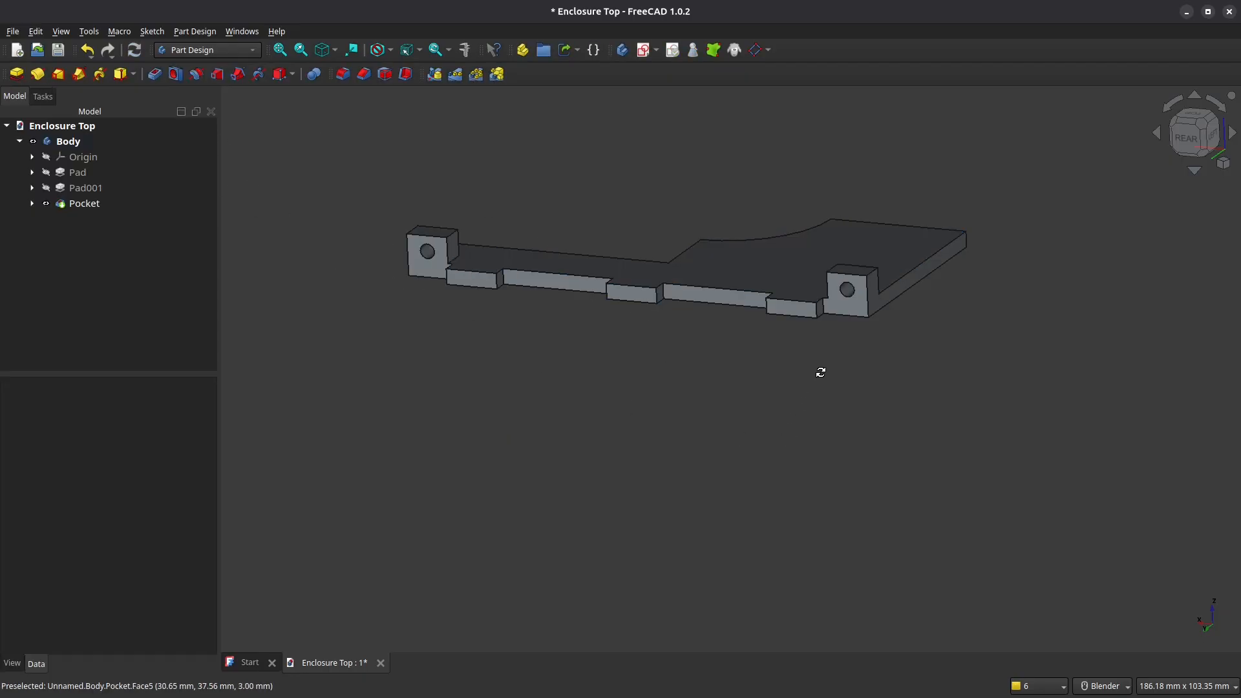
- Fillet the four front vertical edges of the two corner blocks with a 2 mm radius
{"action": "middle_click_drag", "start_coordinate": [820, 369], "coordinate": [873, 362]}
{"action": "key", "text": "0"}
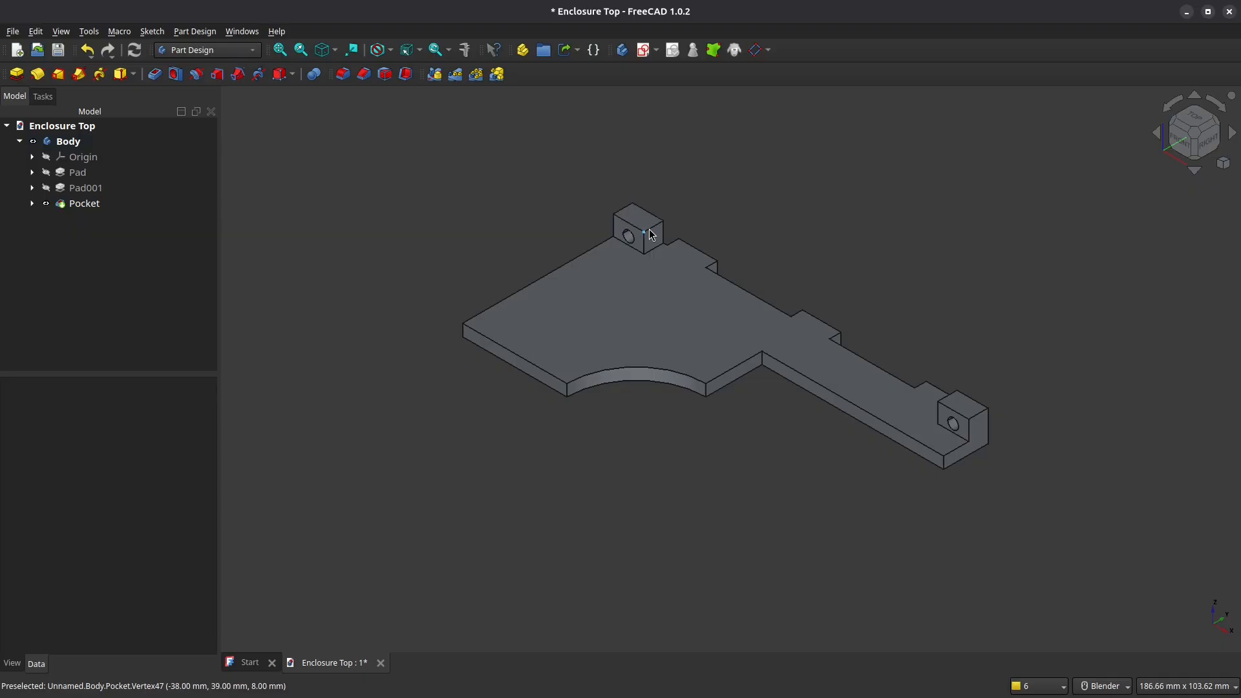
{"action": "scroll", "coordinate": [648, 229], "scroll_direction": "up", "scroll_amount": 3}
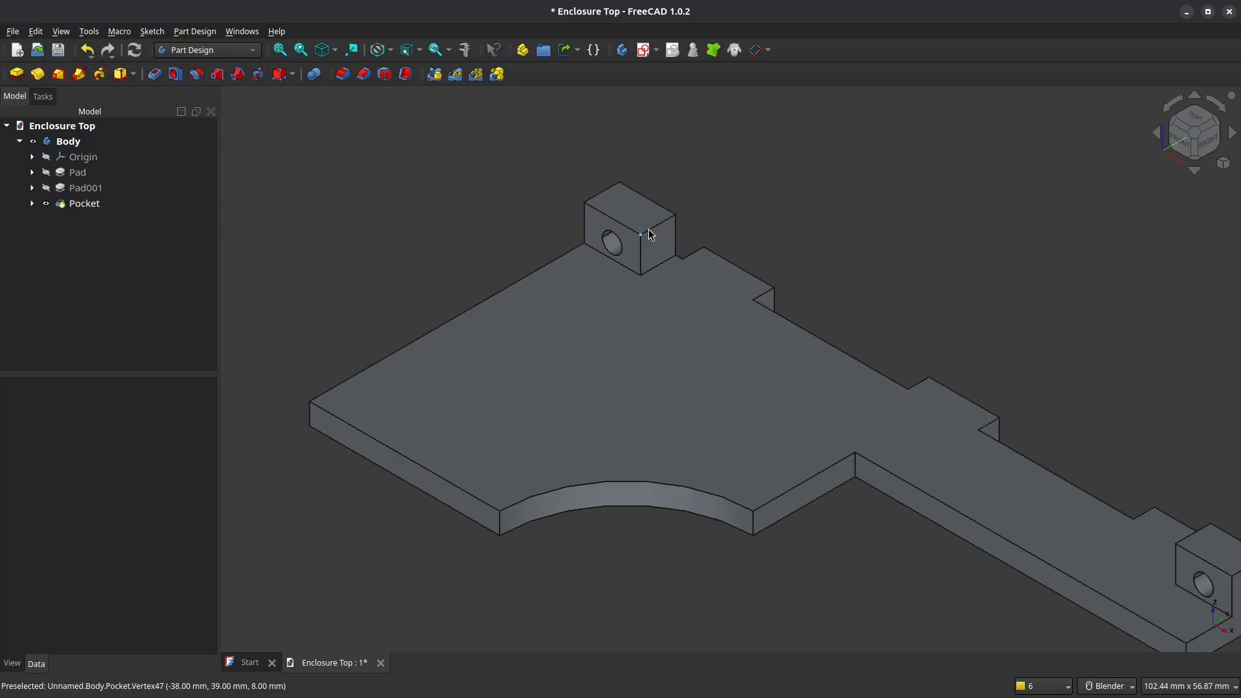
{"action": "left_click", "coordinate": [606, 204]}
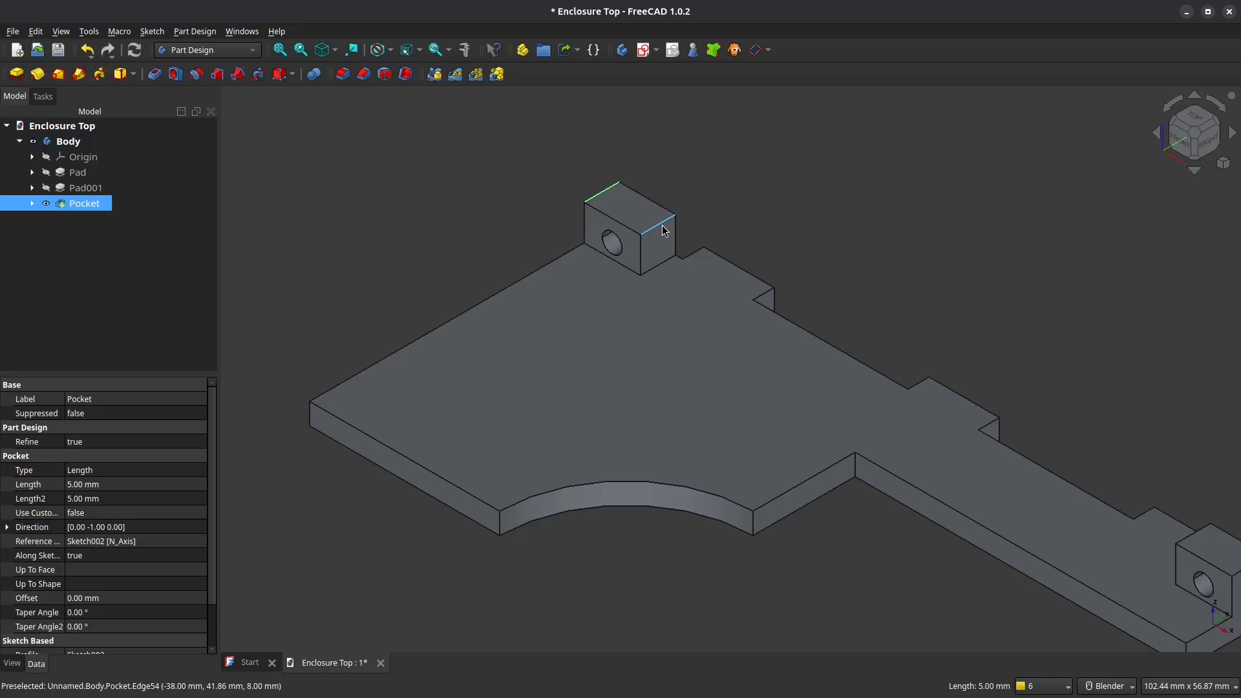
{"action": "left_click", "coordinate": [556, 202]}
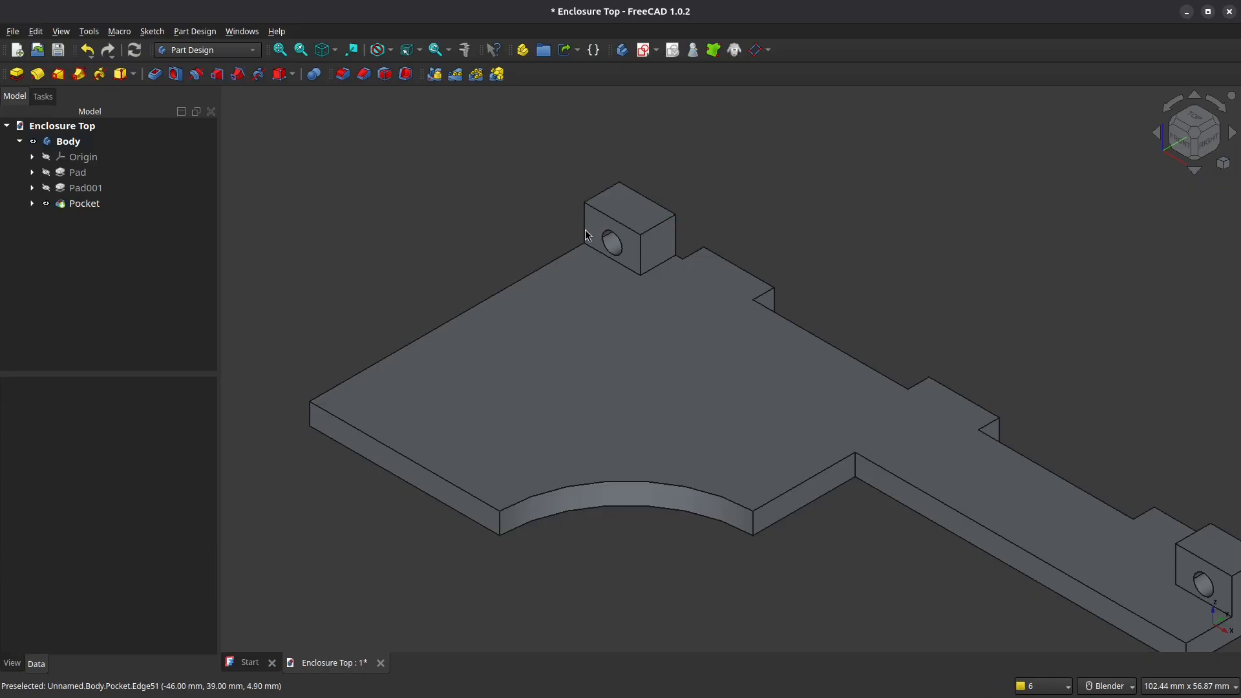
{"action": "left_click", "coordinate": [586, 229]}
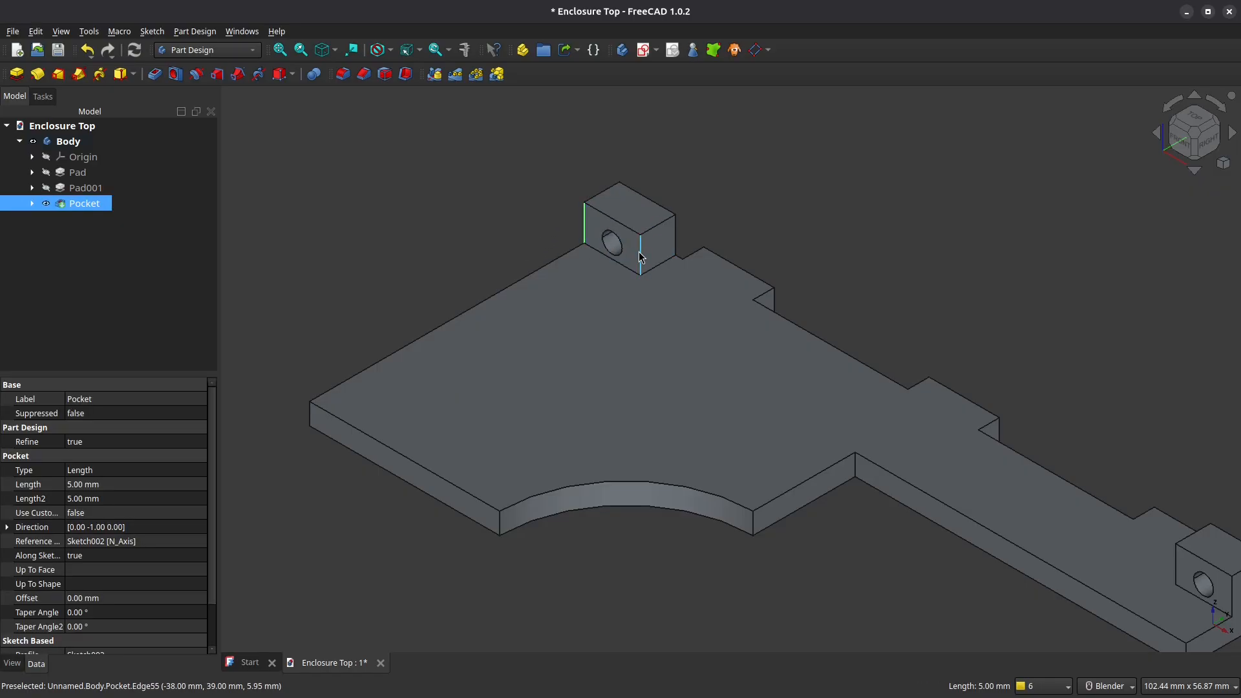
{"action": "left_click", "coordinate": [641, 258], "text": "ctrl"}
{"action": "scroll", "coordinate": [661, 279], "scroll_direction": "down", "scroll_amount": 1}
{"action": "middle_click_drag", "start_coordinate": [928, 417], "coordinate": [809, 349], "text": "shift"}
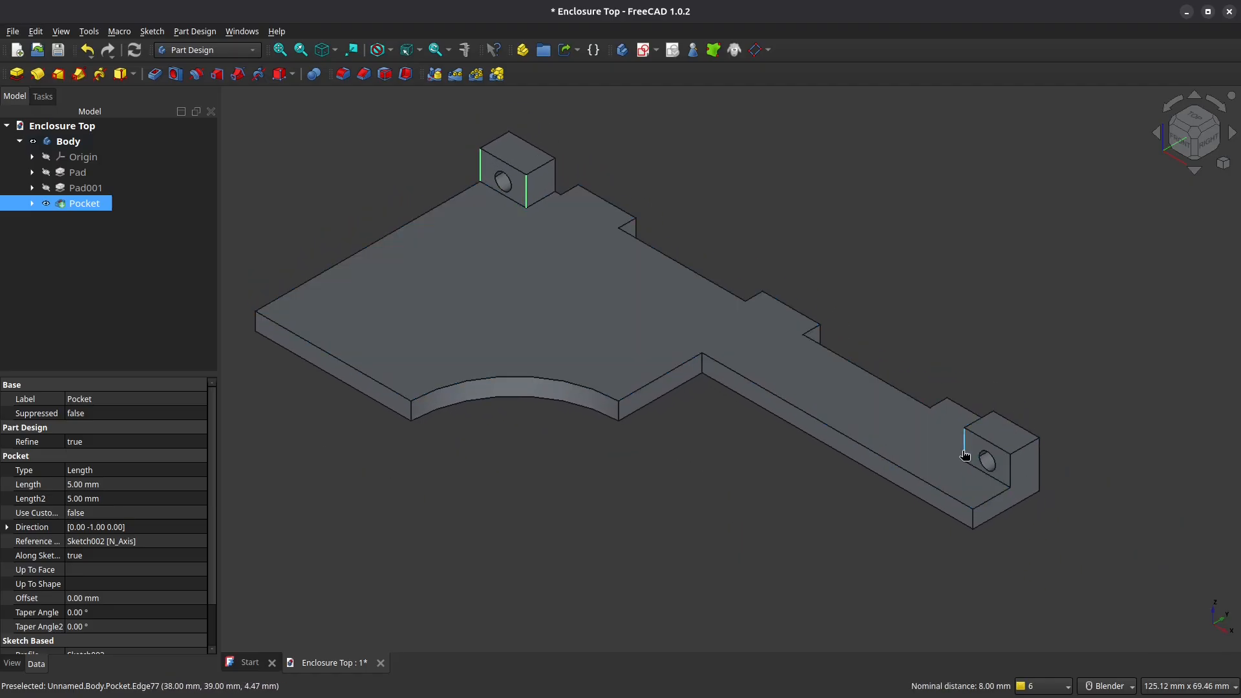
{"action": "left_click", "coordinate": [964, 453], "text": "ctrl"}
{"action": "left_click", "coordinate": [1012, 476], "text": "ctrl"}
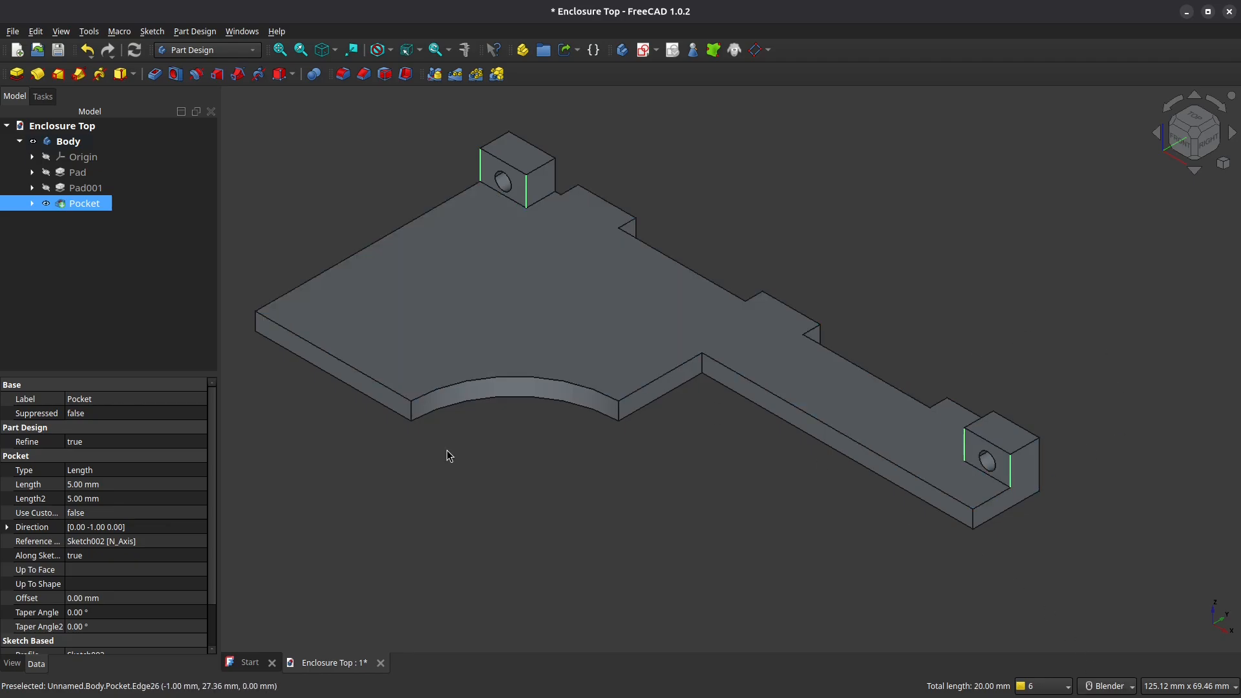
{"action": "left_click", "coordinate": [343, 74]}
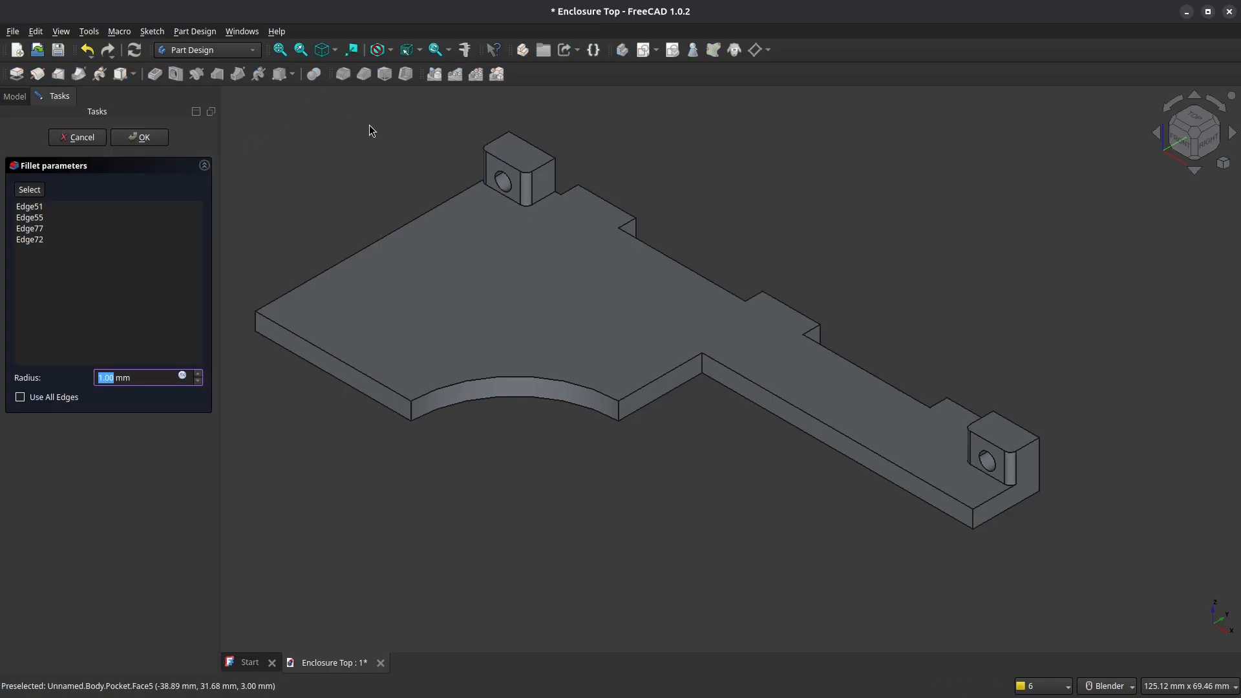
{"action": "key", "text": "Return"}
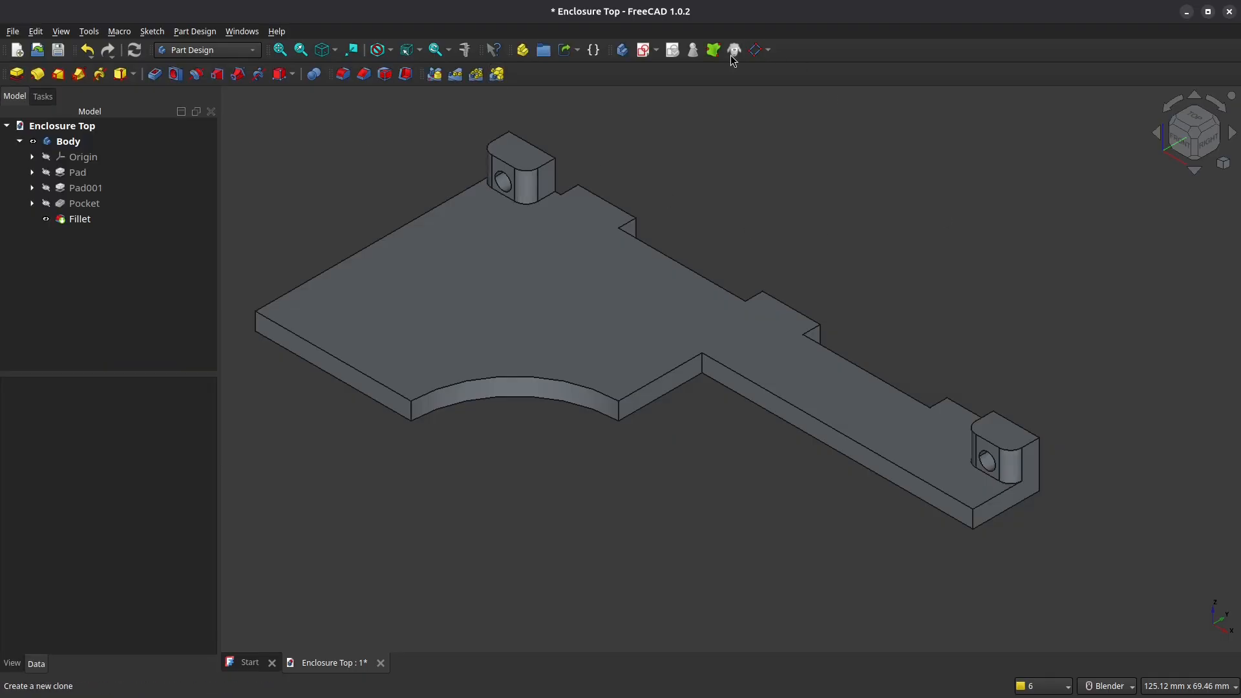
- Fillet the three straight top edges of each of the two corner blocks with a 2 mm radius
{"action": "middle_click_drag", "start_coordinate": [497, 120], "coordinate": [503, 219], "text": "shift"}
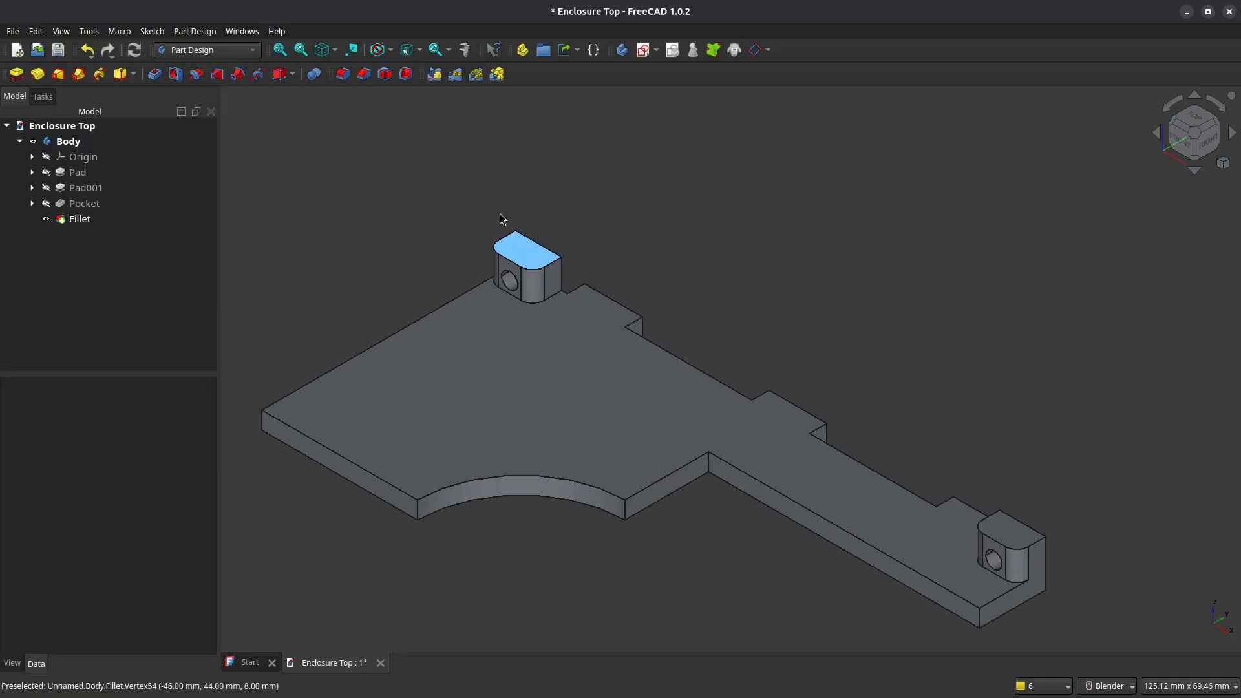
{"action": "left_click", "coordinate": [508, 235]}
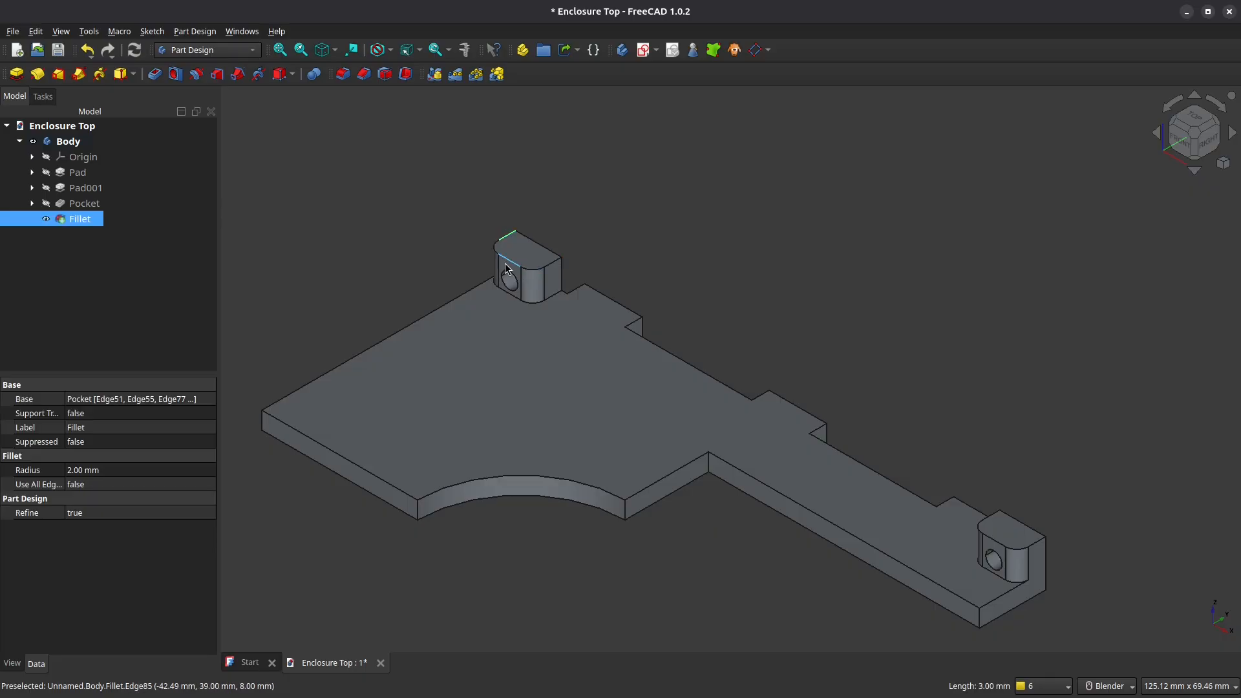
{"action": "left_click", "coordinate": [540, 268], "text": "ctrl"}
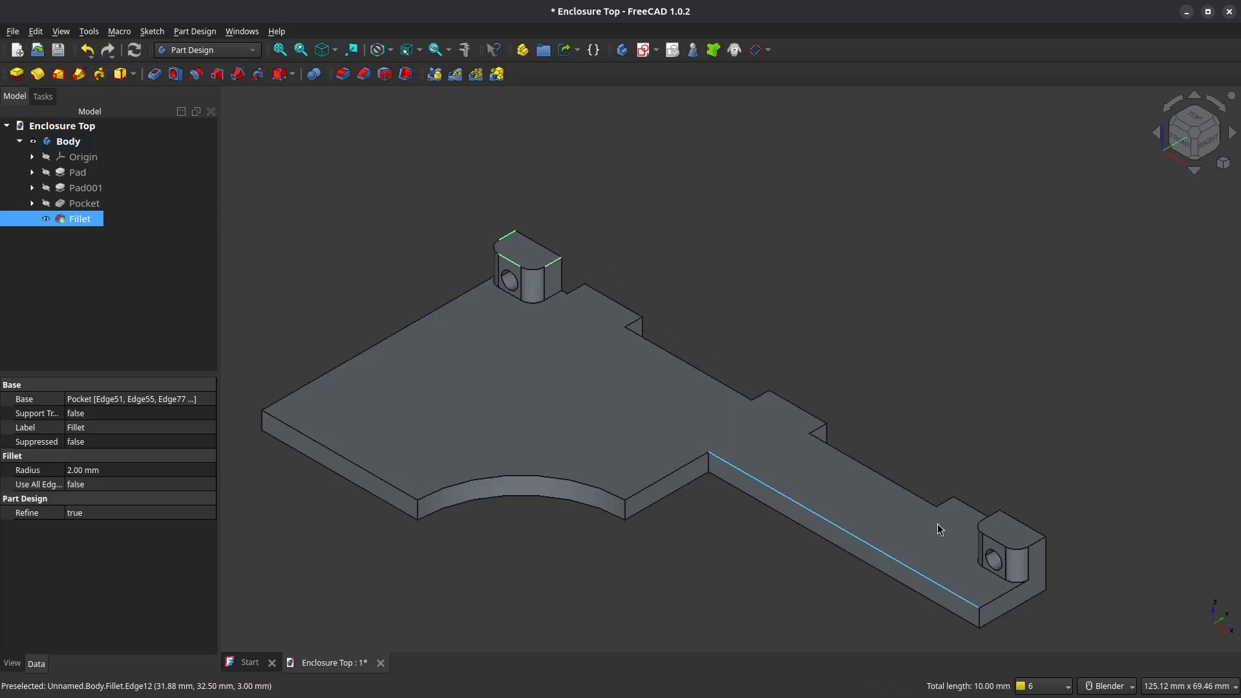
{"action": "left_click", "coordinate": [992, 516], "text": "ctrl"}
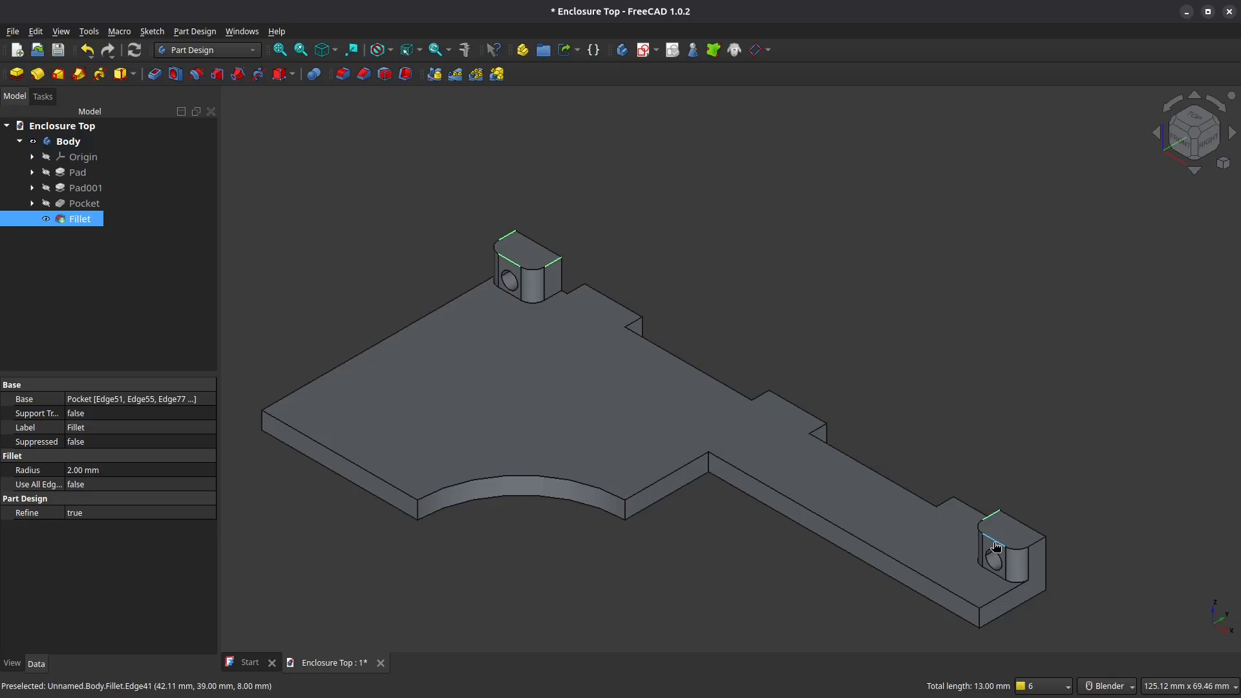
{"action": "left_click", "coordinate": [997, 547], "text": "ctrl"}
{"action": "left_click", "coordinate": [1037, 541], "text": "ctrl"}
{"action": "left_click", "coordinate": [343, 73]}
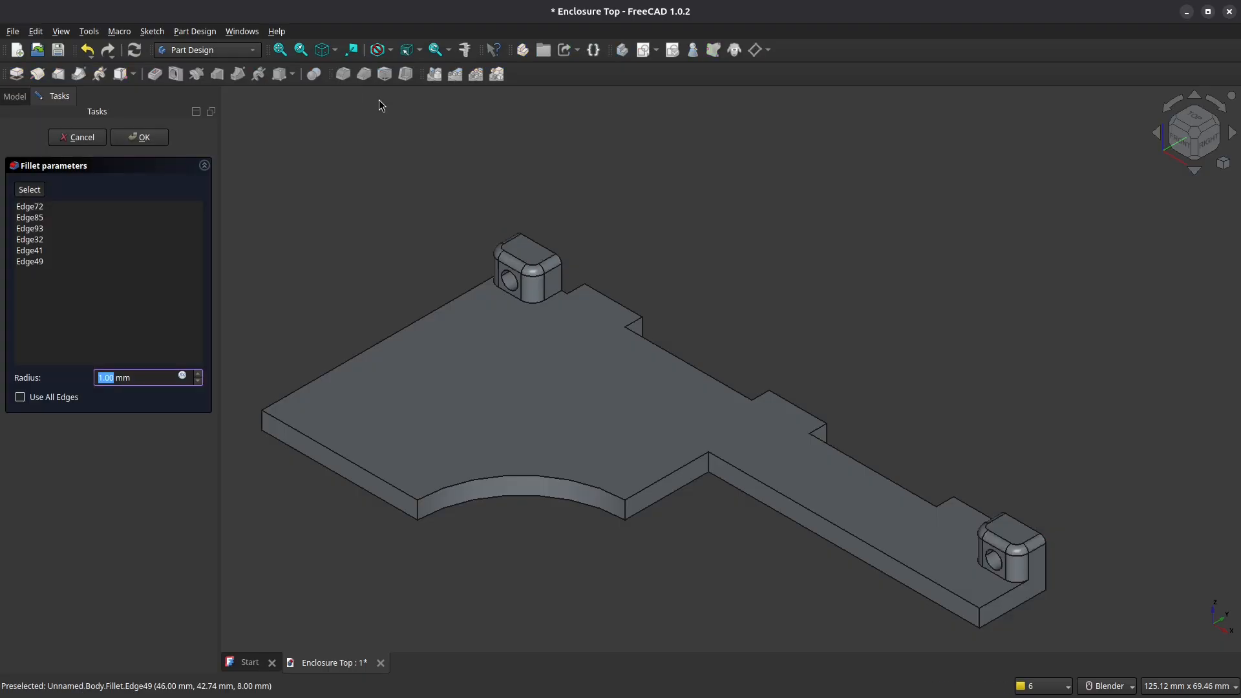
{"action": "type", "text": "2"}
{"action": "key", "text": "Return"}
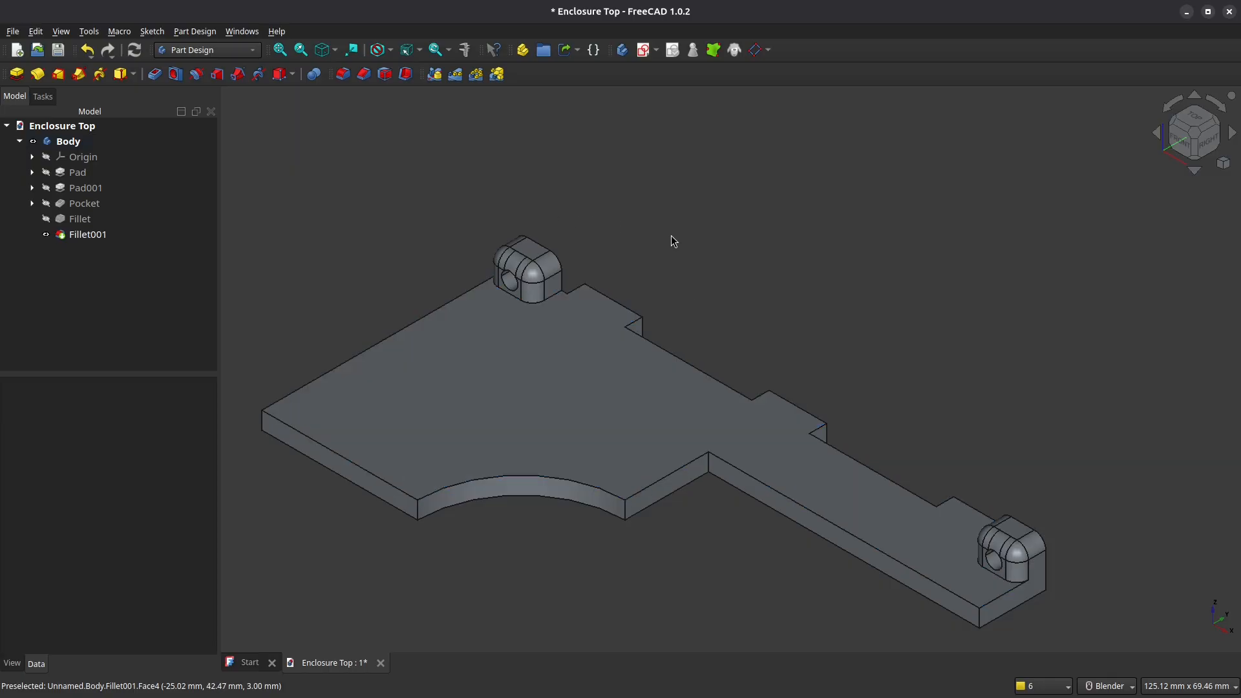
- Mirror the whole body about the plate's straight side face next to the arc cutout
{"action": "left_click", "coordinate": [130, 142]}
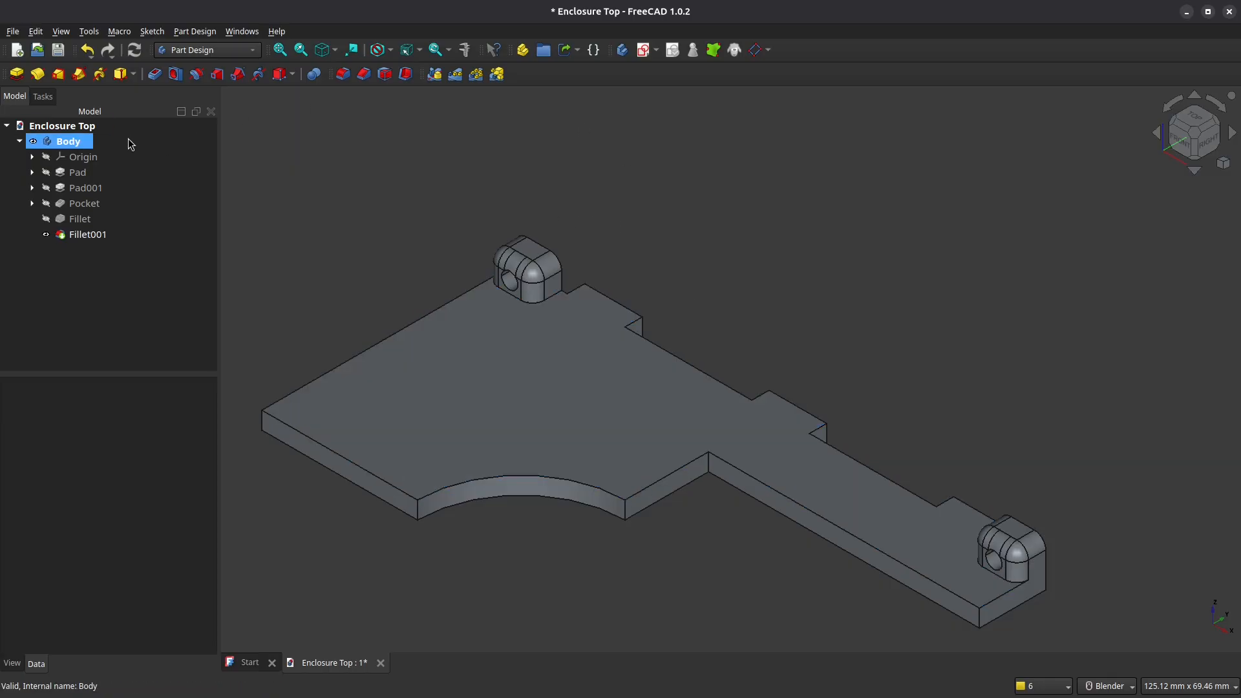
{"action": "left_click", "coordinate": [74, 147]}
{"action": "scroll", "coordinate": [463, 211], "scroll_direction": "down", "scroll_amount": 4}
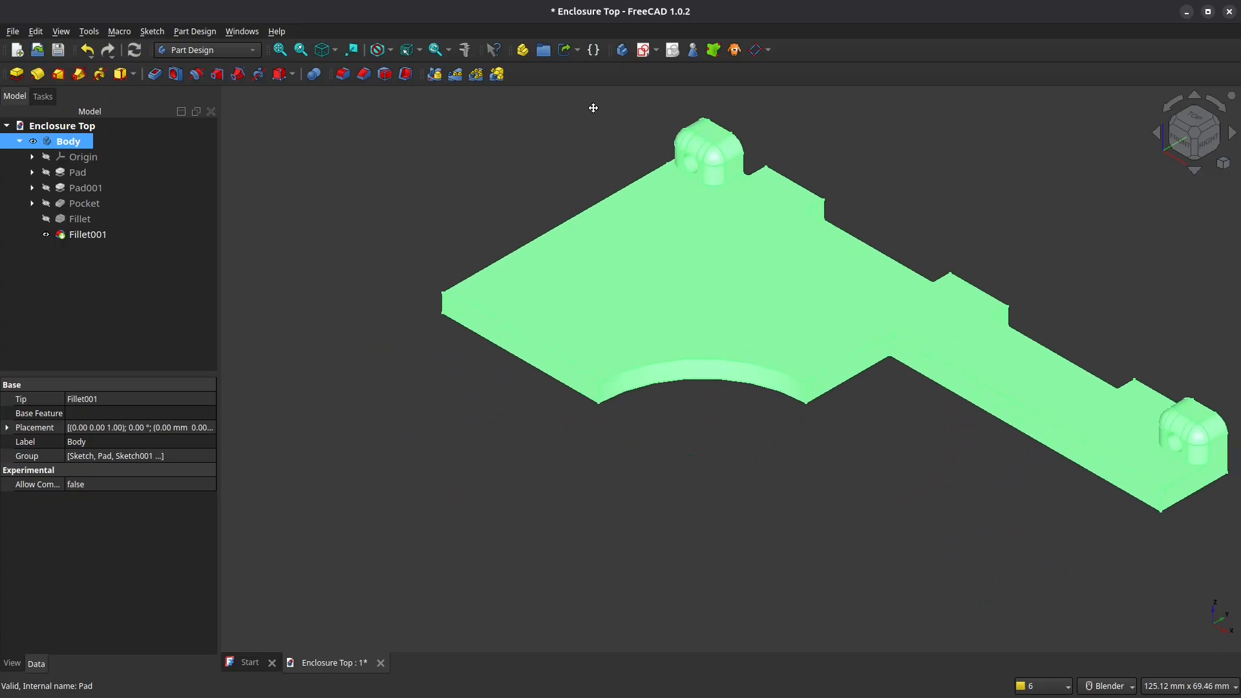
{"action": "left_click", "coordinate": [437, 76]}
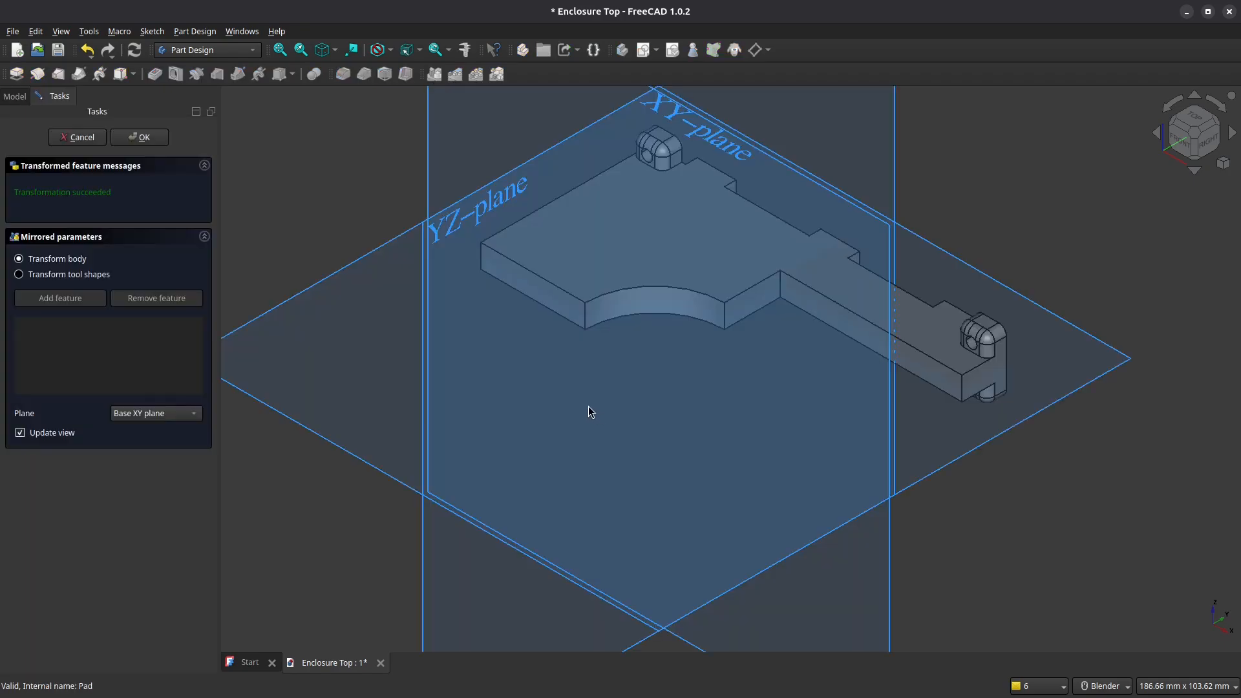
{"action": "left_click", "coordinate": [165, 418]}
{"action": "left_click", "coordinate": [155, 467]}
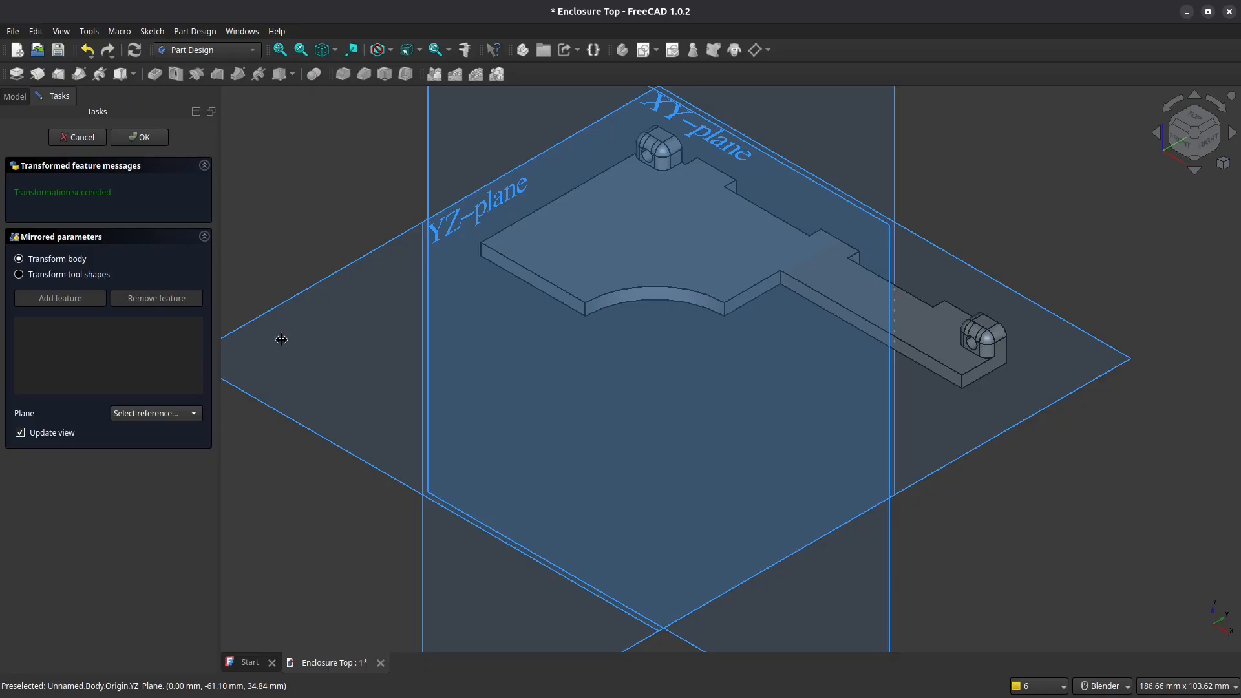
{"action": "scroll", "coordinate": [526, 310], "scroll_direction": "up", "scroll_amount": 4}
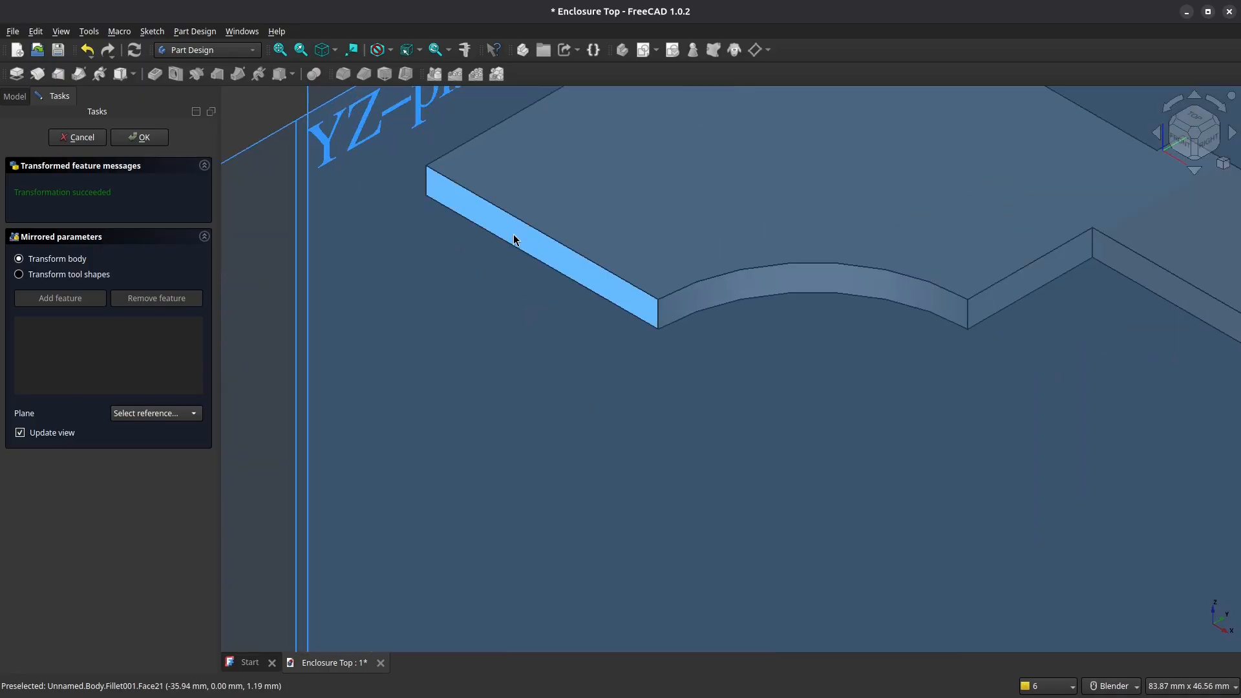
{"action": "left_click", "coordinate": [515, 240]}
{"action": "scroll", "coordinate": [529, 249], "scroll_direction": "down", "scroll_amount": 4}
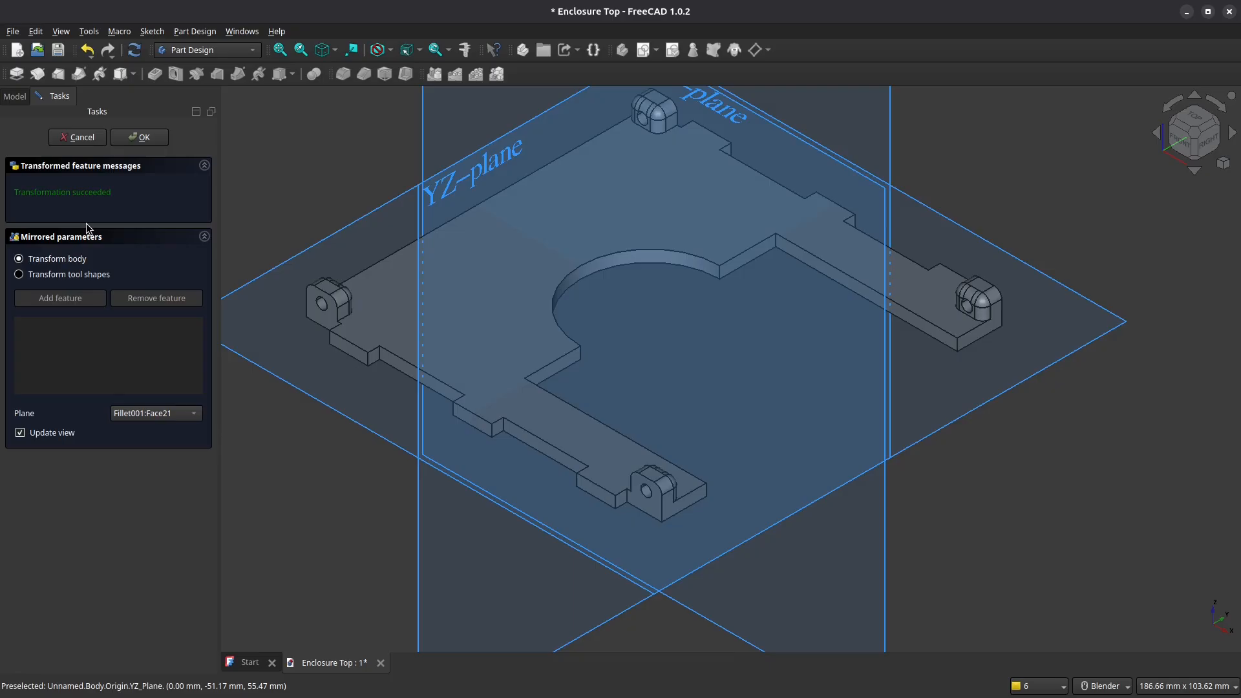
{"action": "left_click", "coordinate": [139, 138]}
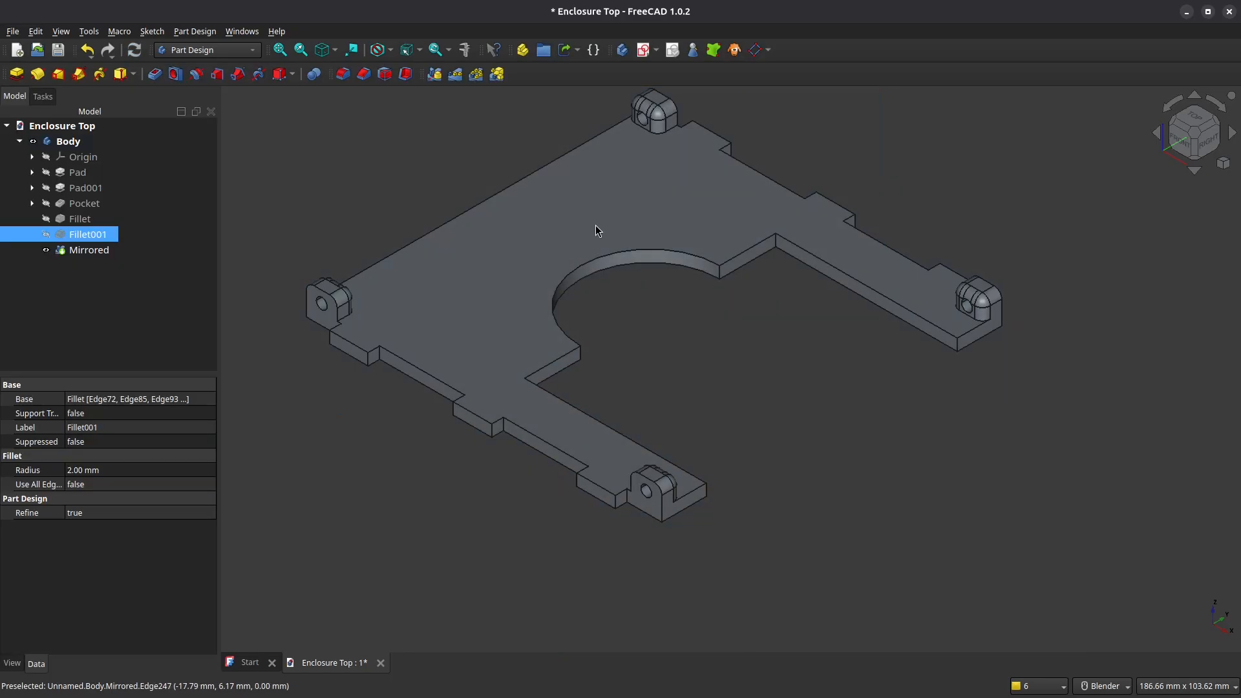
{"action": "left_click", "coordinate": [652, 354]}
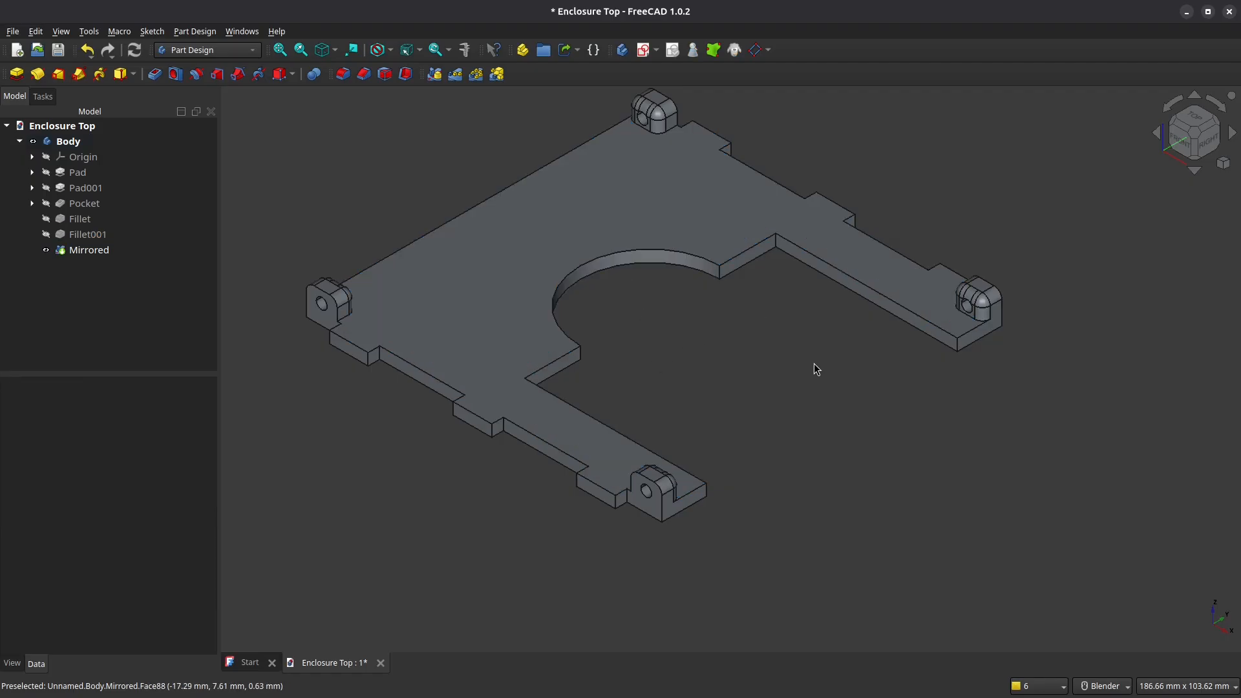
- Start a new sketch on the upper face of the mirrored plate
{"action": "middle_click_drag", "start_coordinate": [635, 324], "coordinate": [750, 397], "text": "shift"}
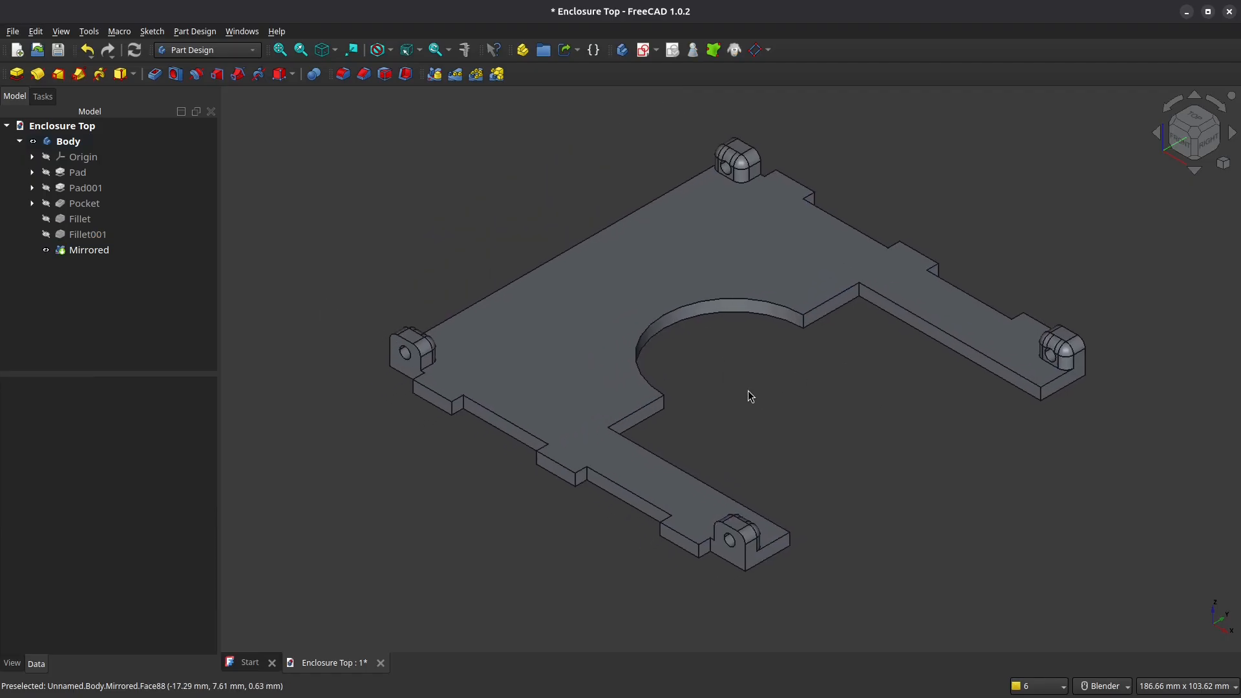
{"action": "scroll", "coordinate": [742, 416], "scroll_direction": "down", "scroll_amount": 5}
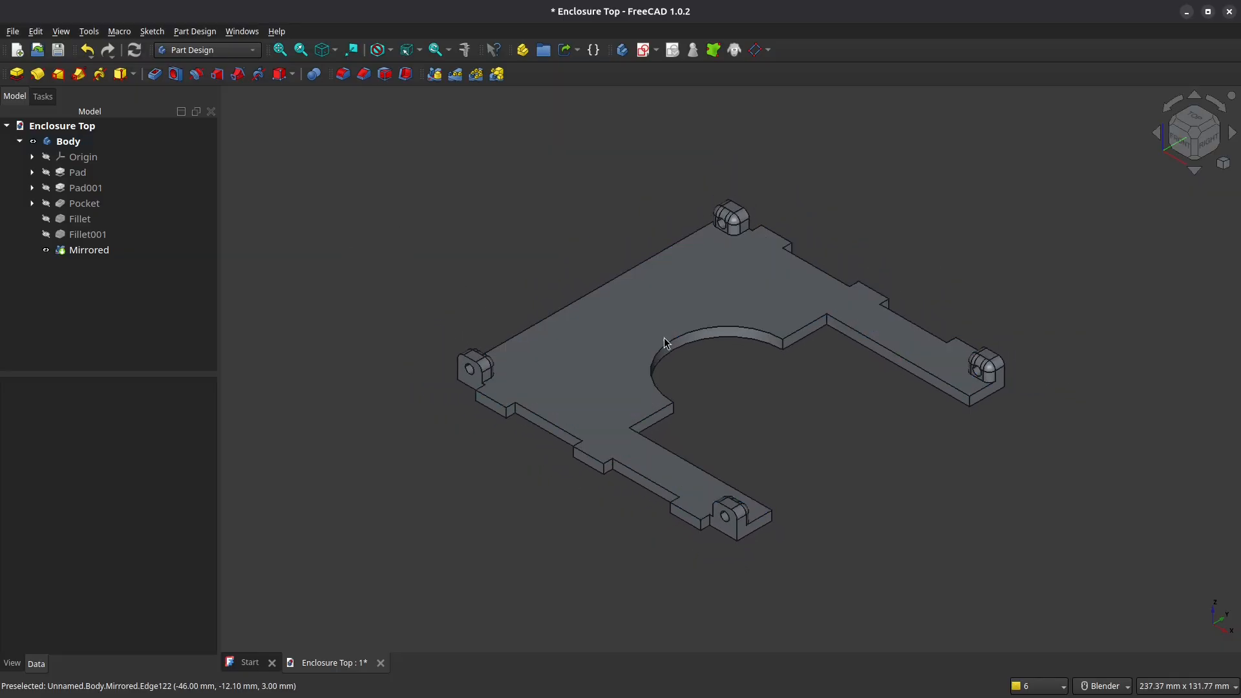
{"action": "left_click", "coordinate": [604, 326]}
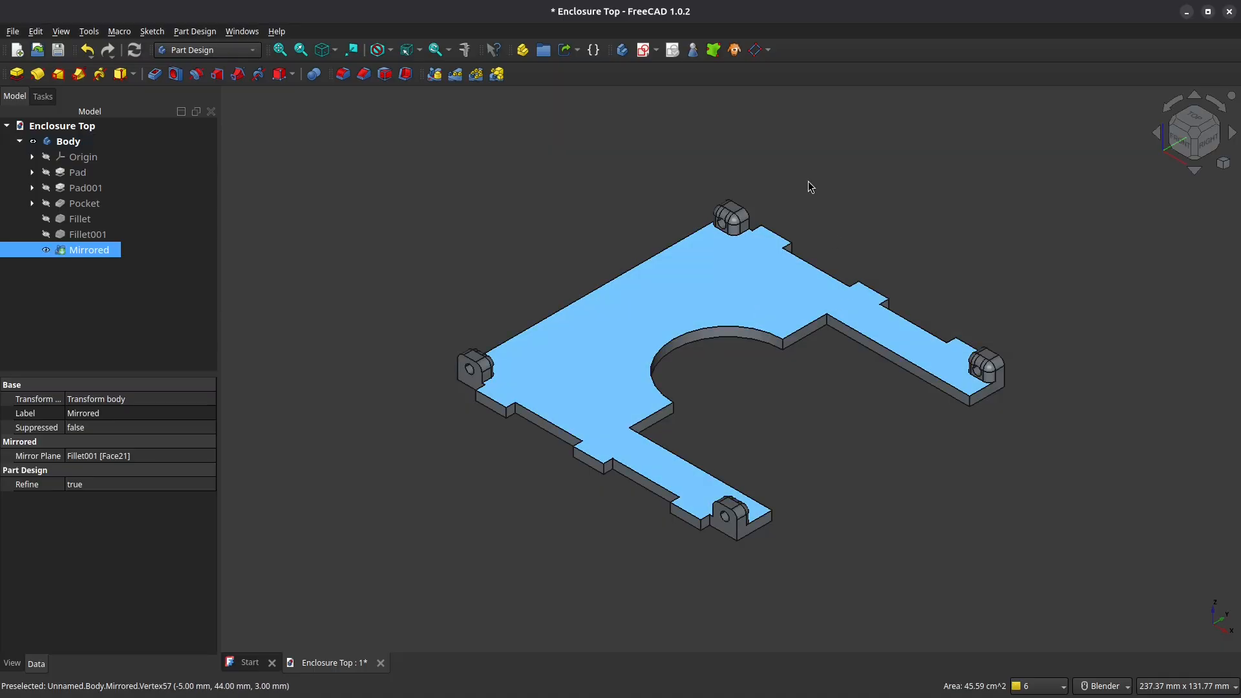
{"action": "left_click", "coordinate": [645, 51]}
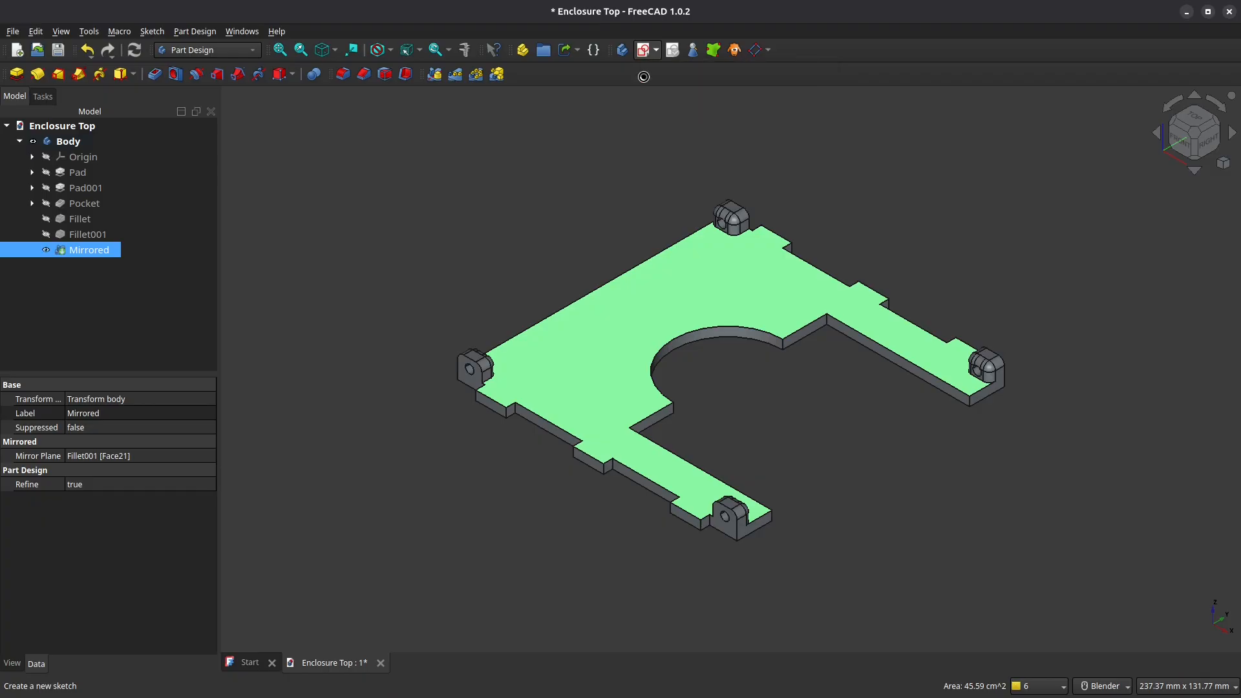
{"action": "scroll", "coordinate": [594, 404], "scroll_direction": "up", "scroll_amount": 4}
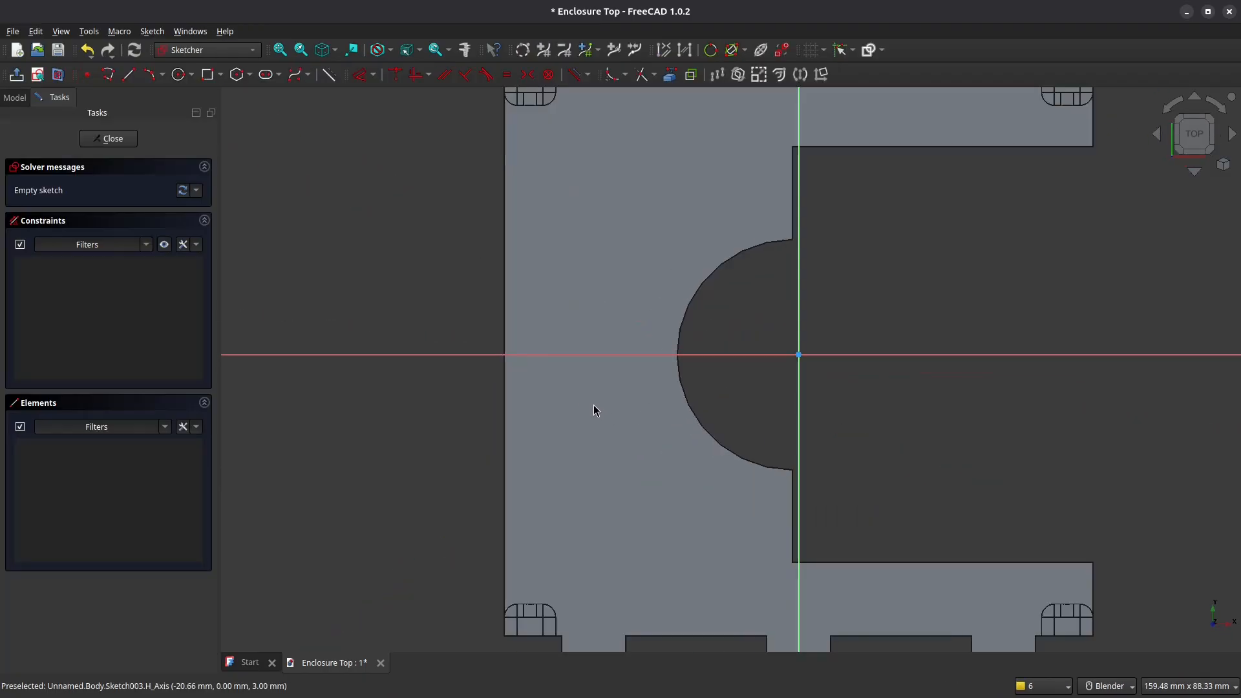
{"action": "mouse_move", "coordinate": [614, 314]}
{"action": "middle_mouse_down", "text": "shift"}
{"action": "mouse_move", "coordinate": [609, 403]}
{"action": "mouse_move", "coordinate": [595, 385]}
{"action": "middle_mouse_up", "text": "shift"}
{"action": "scroll", "coordinate": [607, 374], "scroll_direction": "down", "scroll_amount": 1}
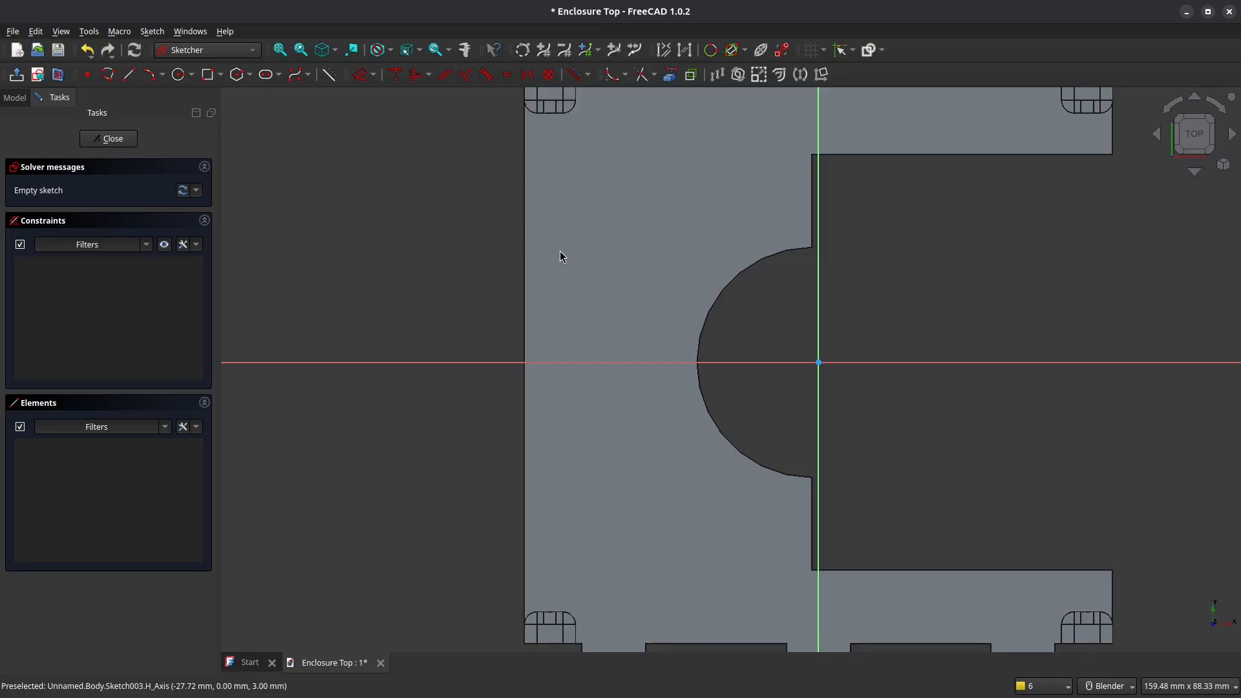
- Sketch three upright rectangles in a column near the plate's left edge, each about 4 to 5 mm wide and 10 to 12 mm tall
{"action": "left_click", "coordinate": [208, 76]}
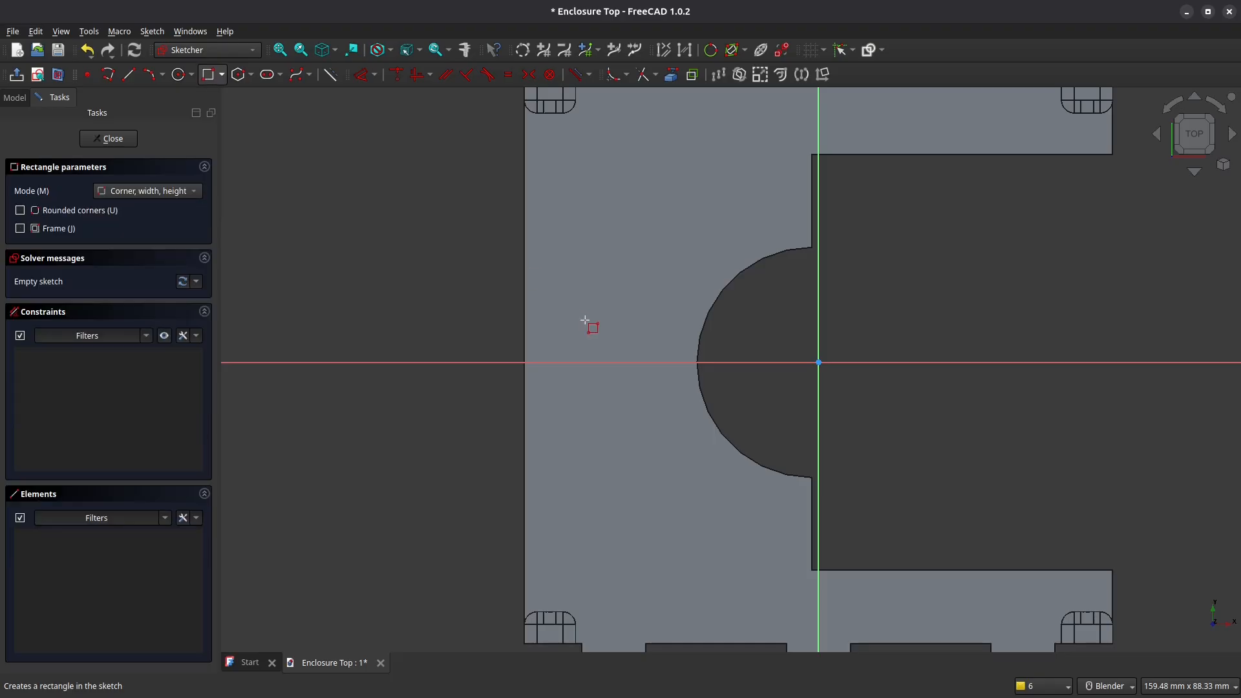
{"action": "left_click", "coordinate": [555, 282]}
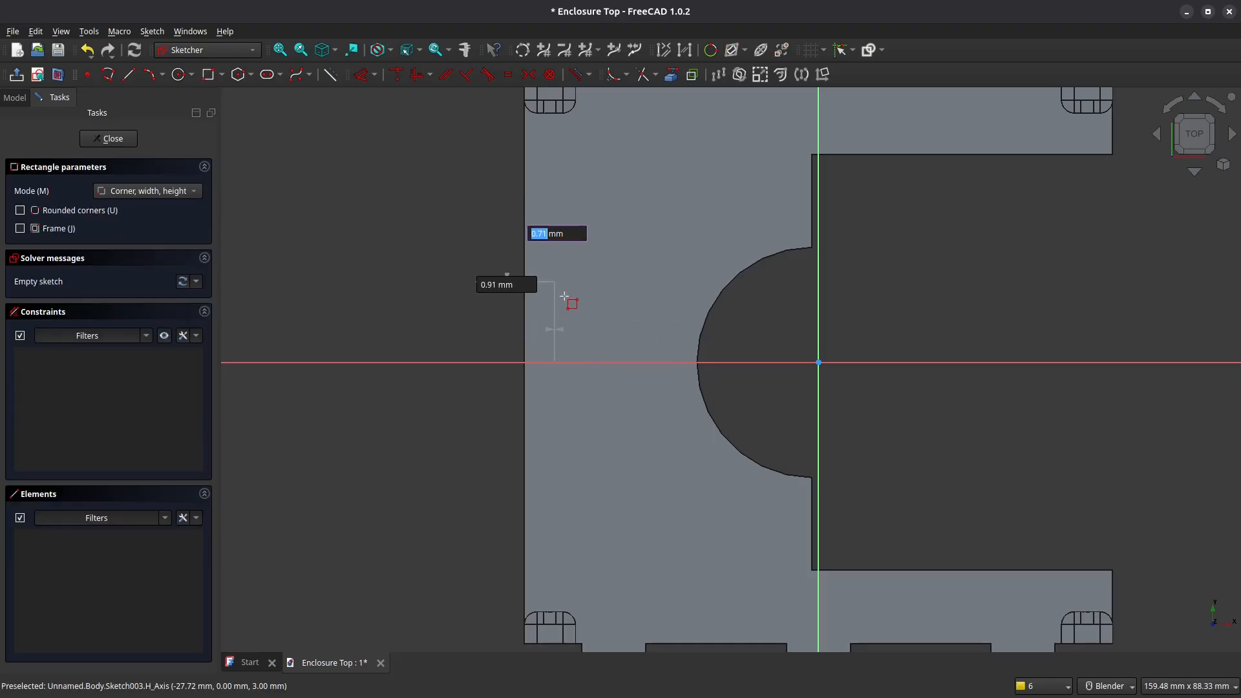
{"action": "left_click", "coordinate": [582, 346]}
{"action": "left_click", "coordinate": [559, 401]}
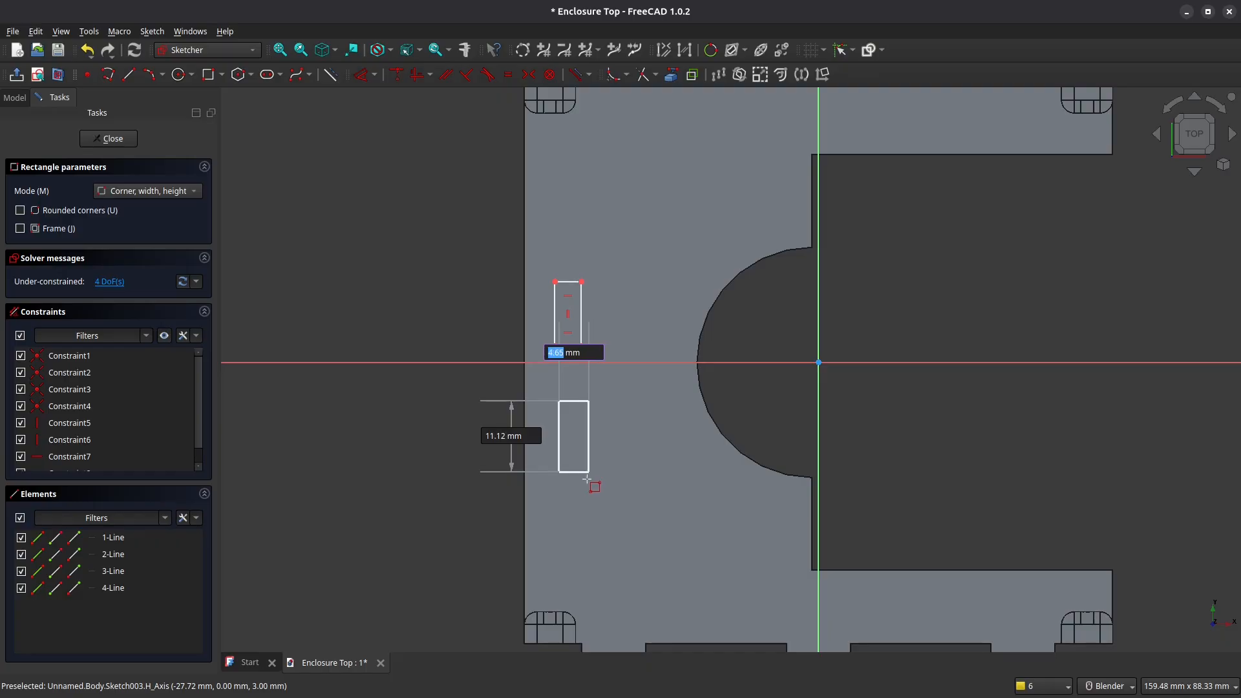
{"action": "left_click", "coordinate": [587, 479]}
{"action": "left_click", "coordinate": [562, 529]}
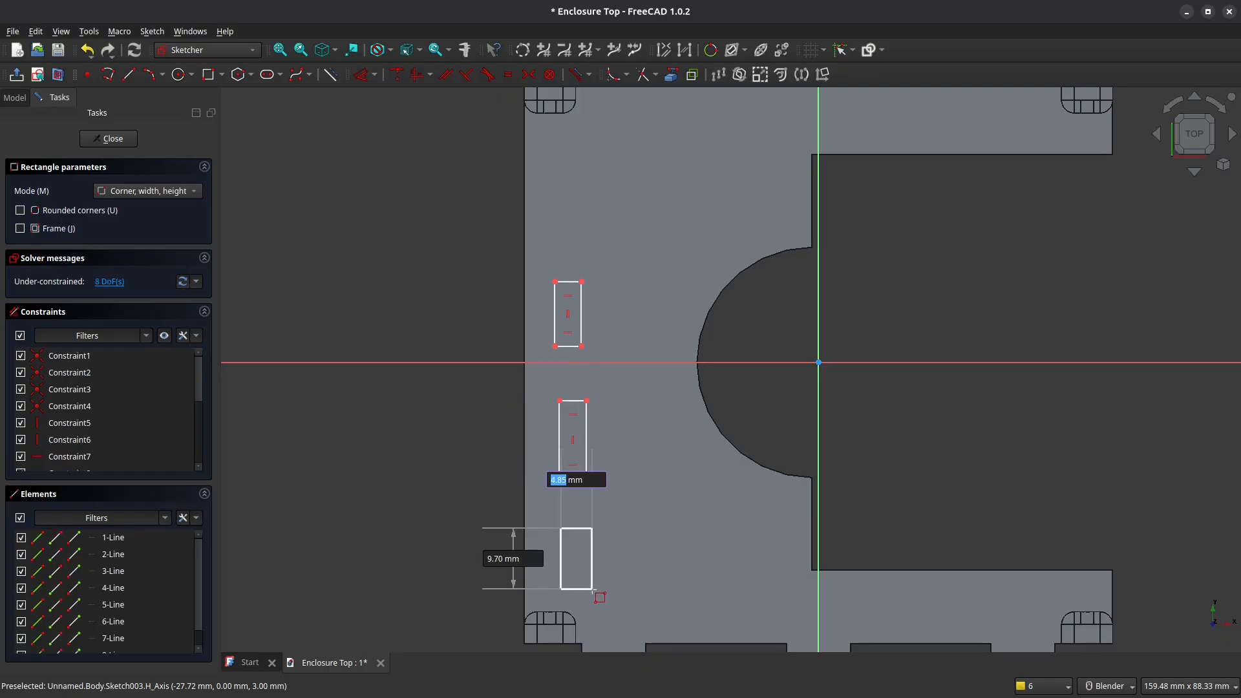
{"action": "left_click", "coordinate": [593, 590]}
{"action": "key", "text": "Escape"}
- Make the three rectangles the same size with equality constraints on their right sides and on their top edges
{"action": "left_click", "coordinate": [583, 321]}
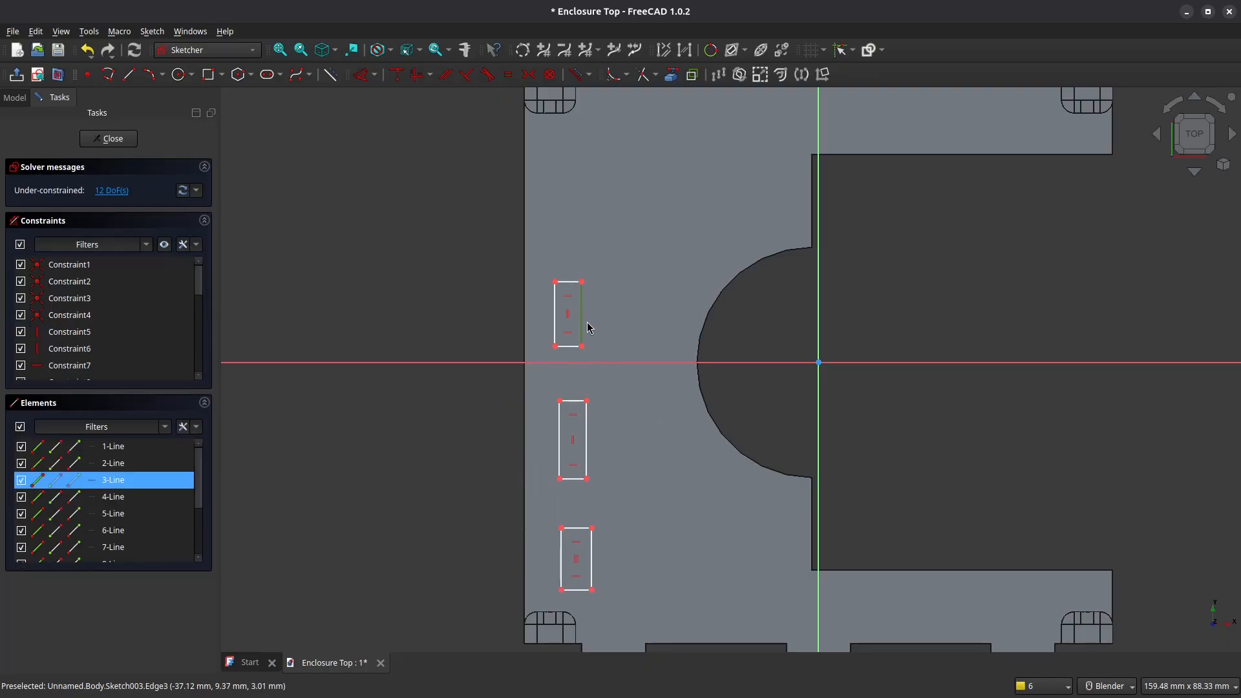
{"action": "left_click", "coordinate": [587, 449]}
{"action": "left_click", "coordinate": [592, 560]}
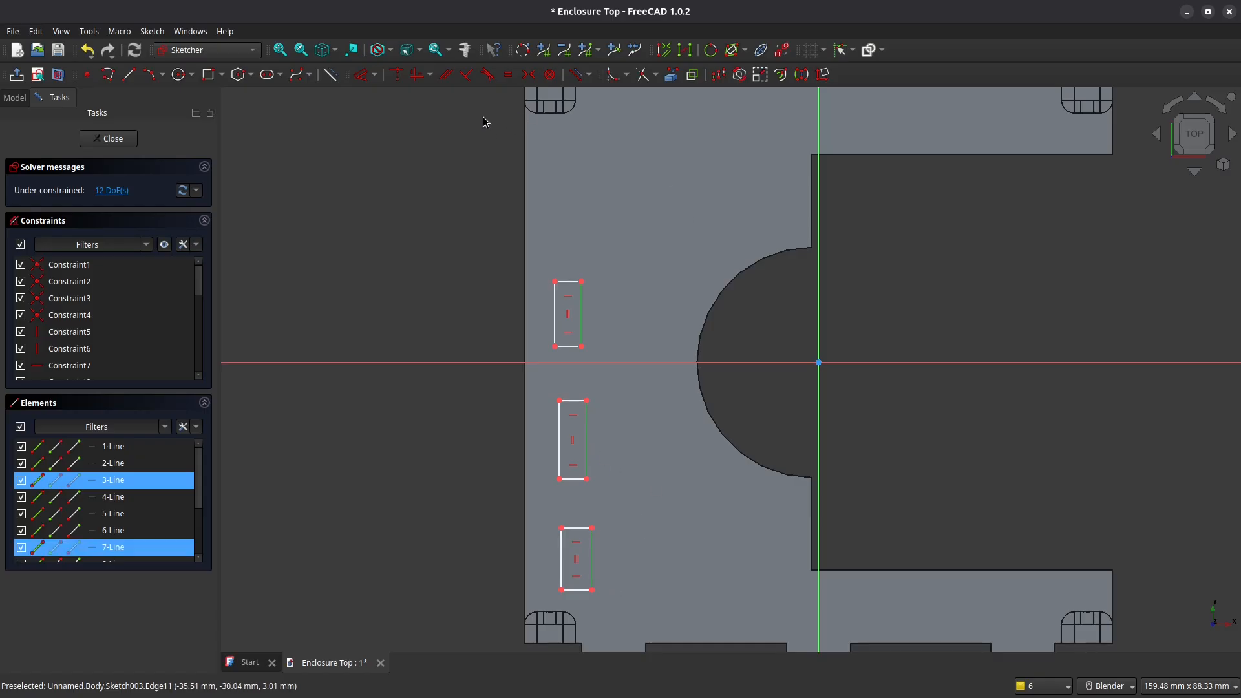
{"action": "left_click", "coordinate": [509, 74]}
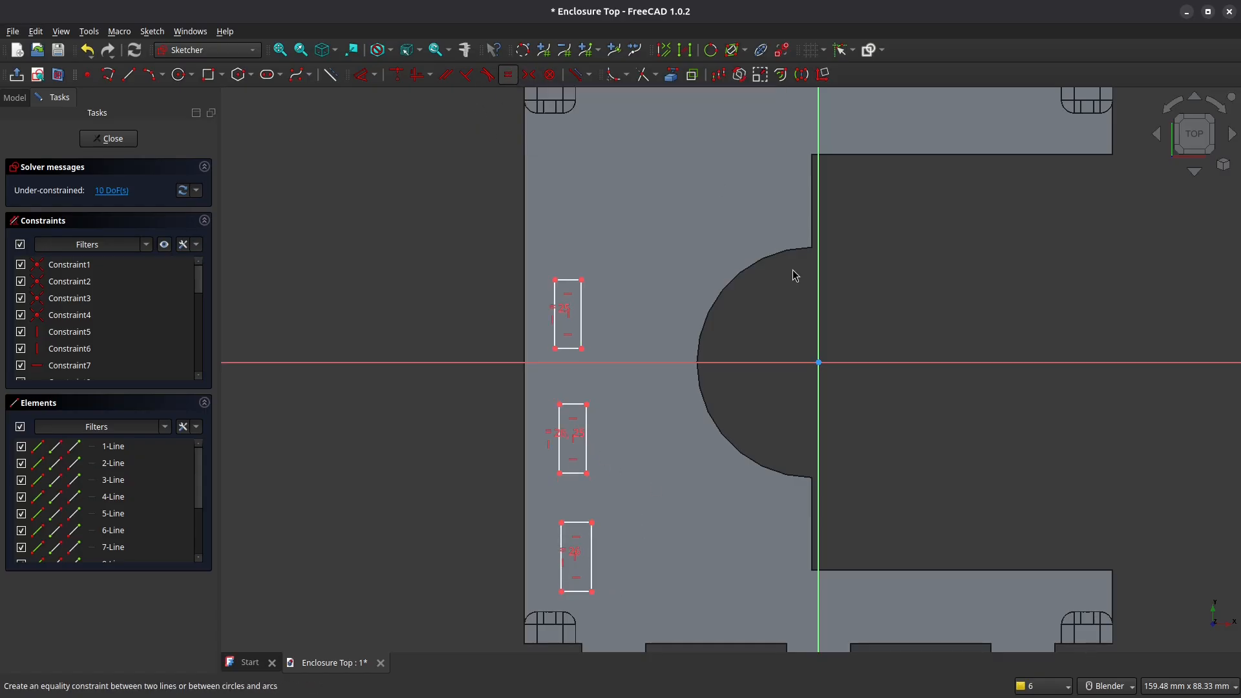
{"action": "left_click", "coordinate": [570, 281]}
{"action": "left_click", "coordinate": [575, 406]}
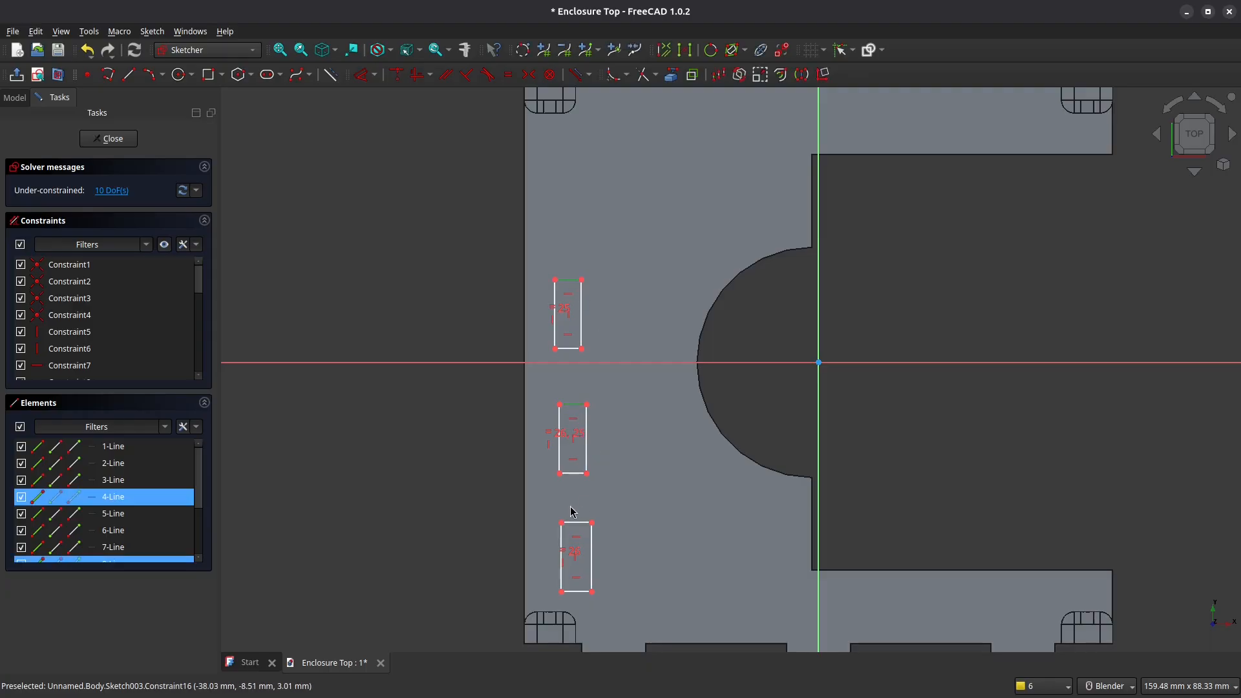
{"action": "left_click", "coordinate": [580, 524]}
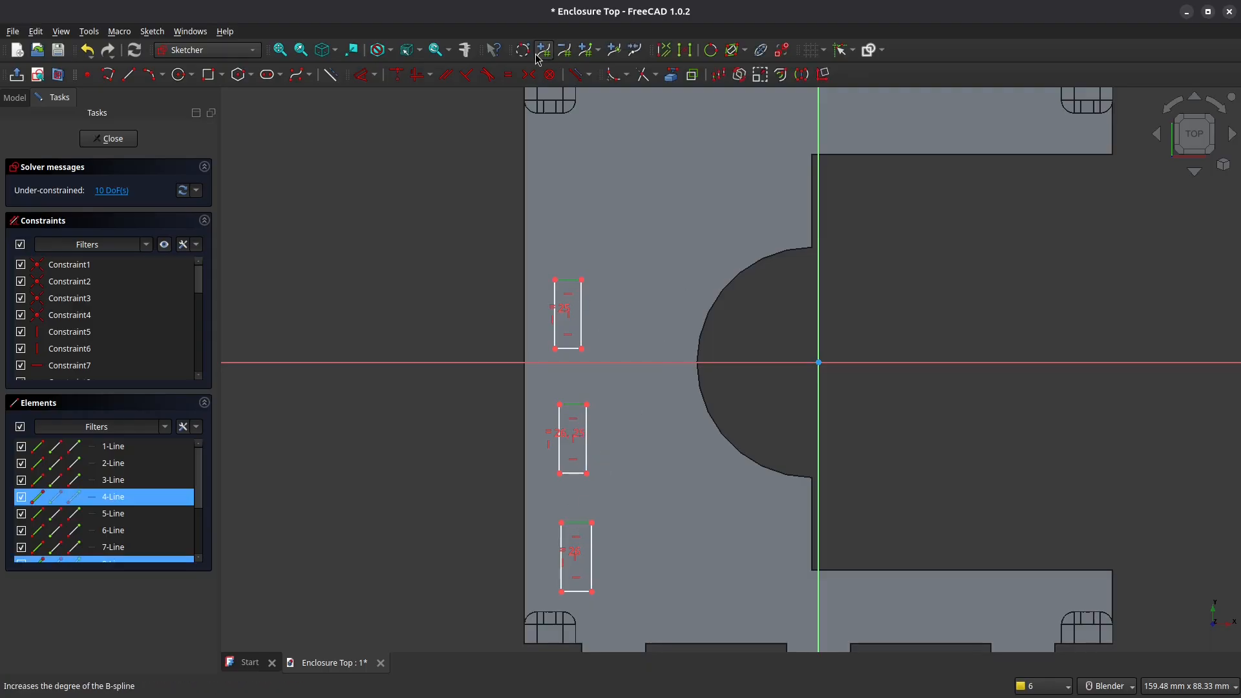
{"action": "left_click", "coordinate": [509, 75]}
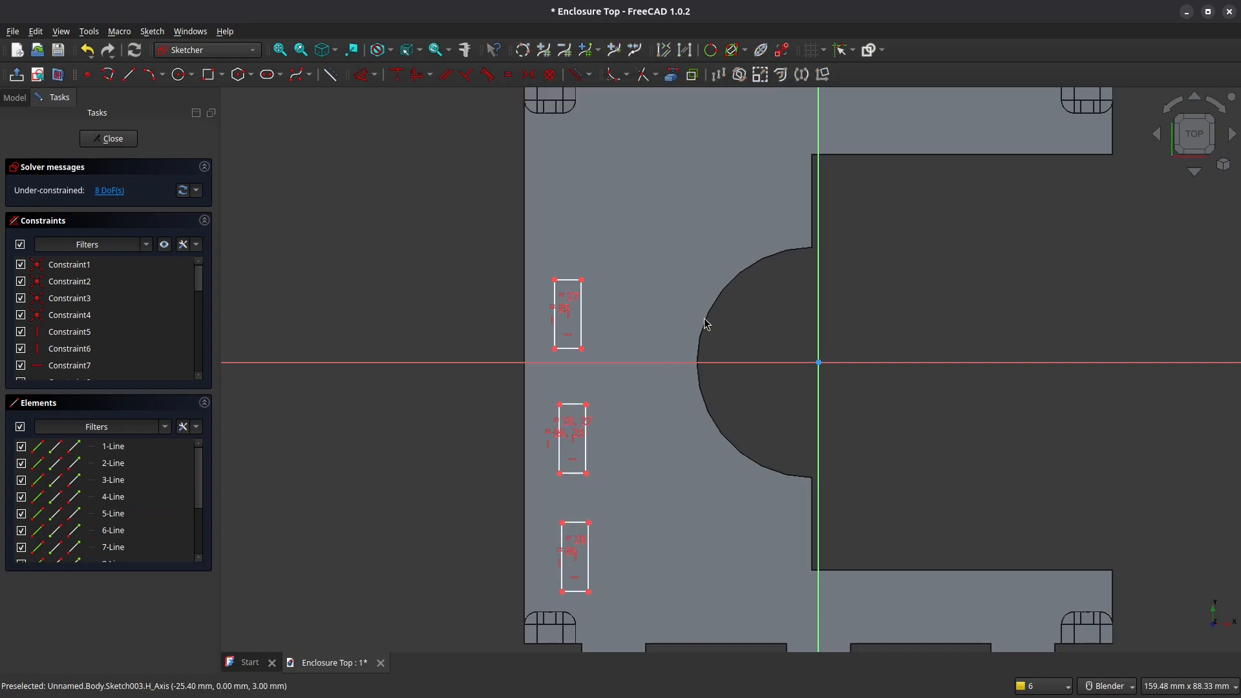
- Align the lower right corners of the three rectangles with a vertical constraint
{"action": "left_click", "coordinate": [584, 353]}
{"action": "left_click", "coordinate": [588, 475]}
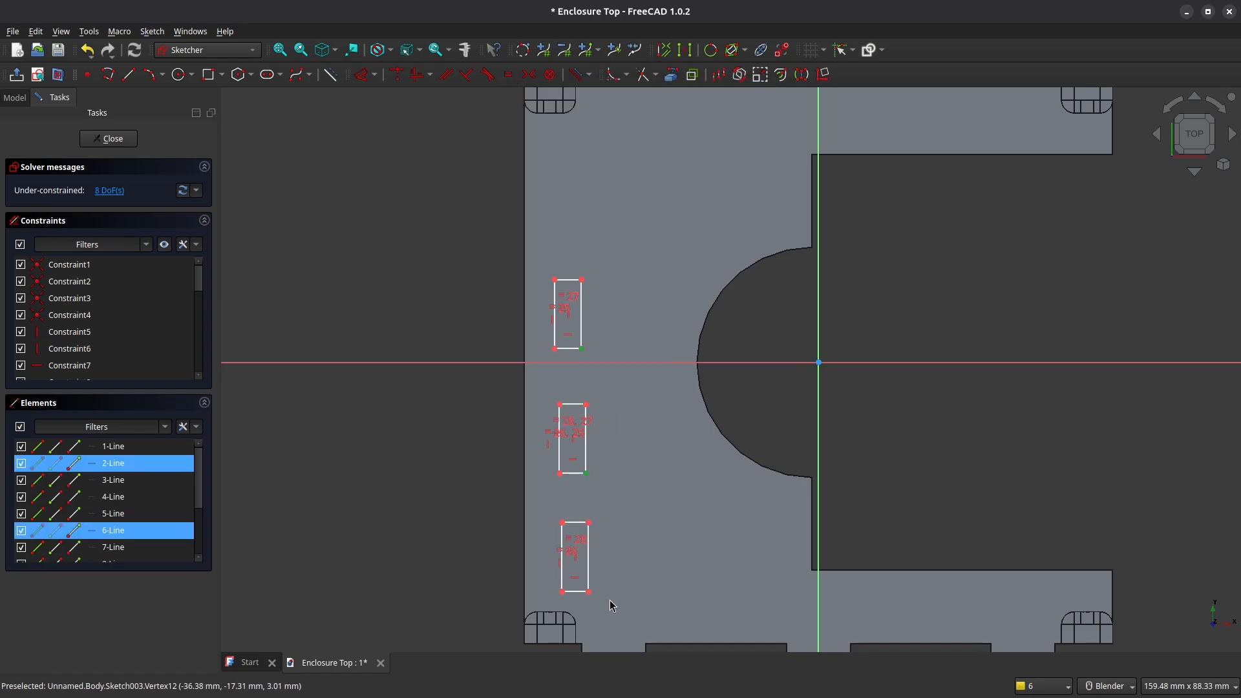
{"action": "left_click", "coordinate": [589, 595]}
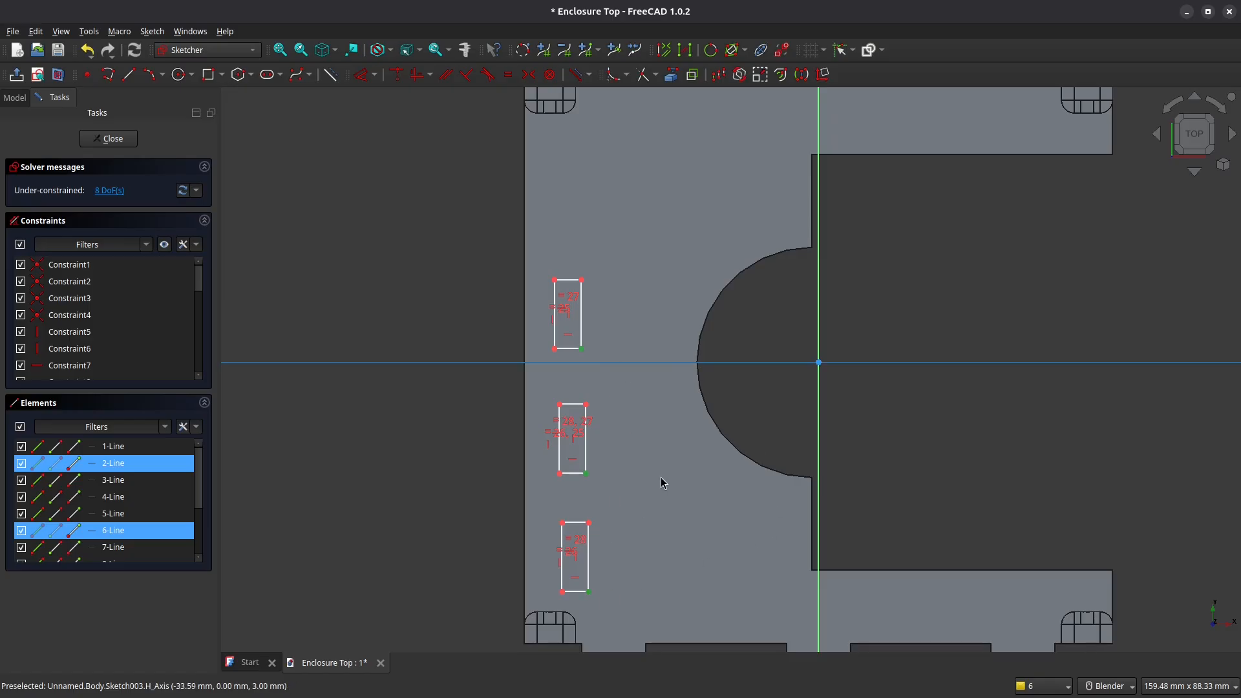
{"action": "left_click", "coordinate": [417, 75]}
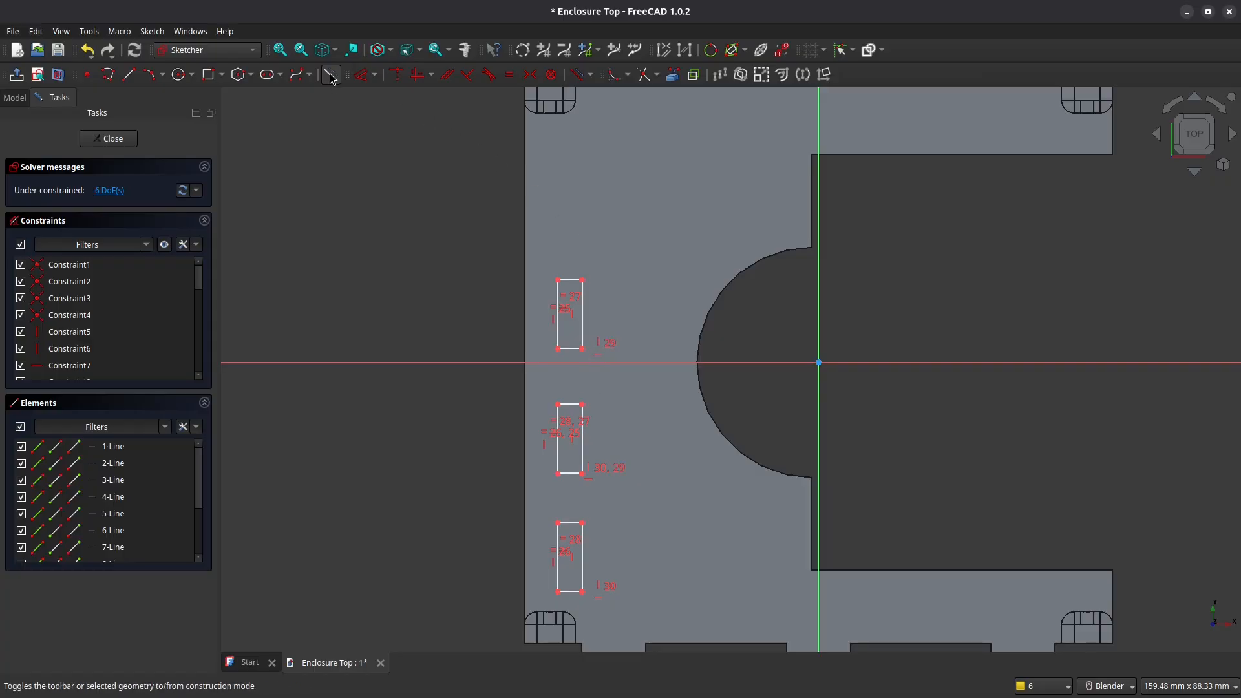
- Draw construction lines bridging the two gaps between the three rectangles, joining their facing right-hand corners
{"action": "left_click", "coordinate": [129, 74]}
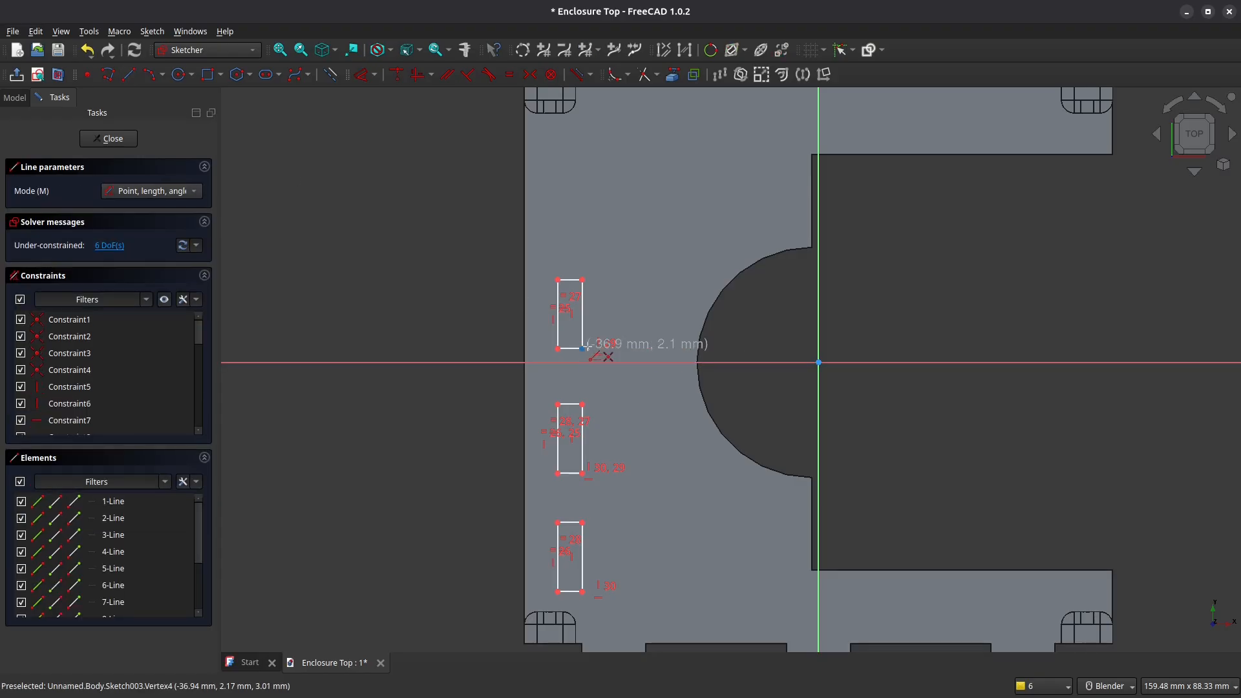
{"action": "left_click", "coordinate": [584, 348]}
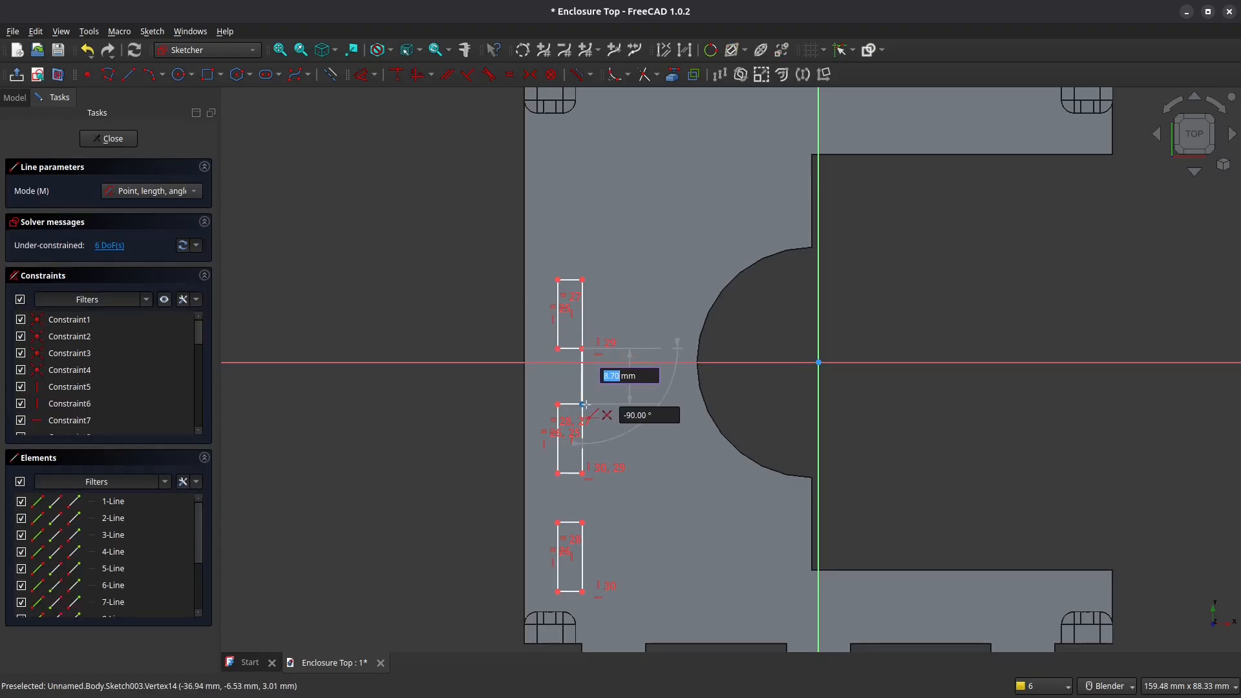
{"action": "left_click", "coordinate": [584, 404]}
{"action": "left_click", "coordinate": [583, 474]}
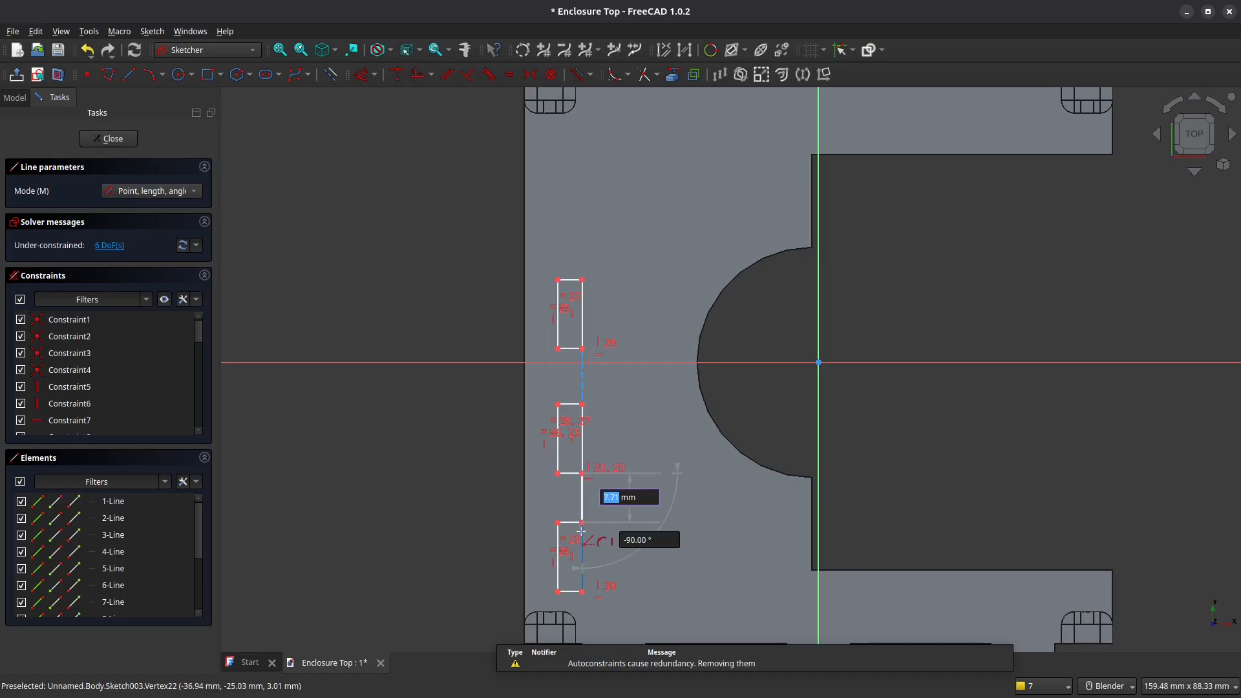
{"action": "left_click", "coordinate": [582, 522]}
{"action": "key", "text": "Escape"}
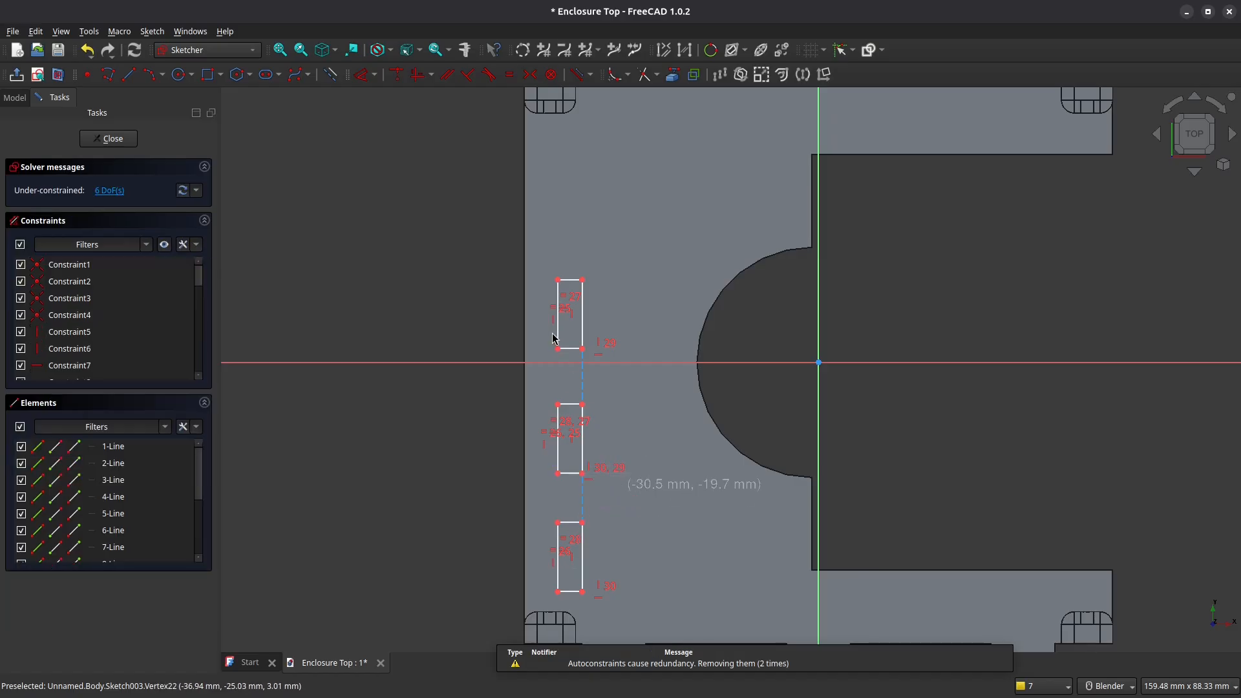
- Make the two construction lines in the gaps equal in length and hide all constraints in the sketch
{"action": "left_click", "coordinate": [583, 382]}
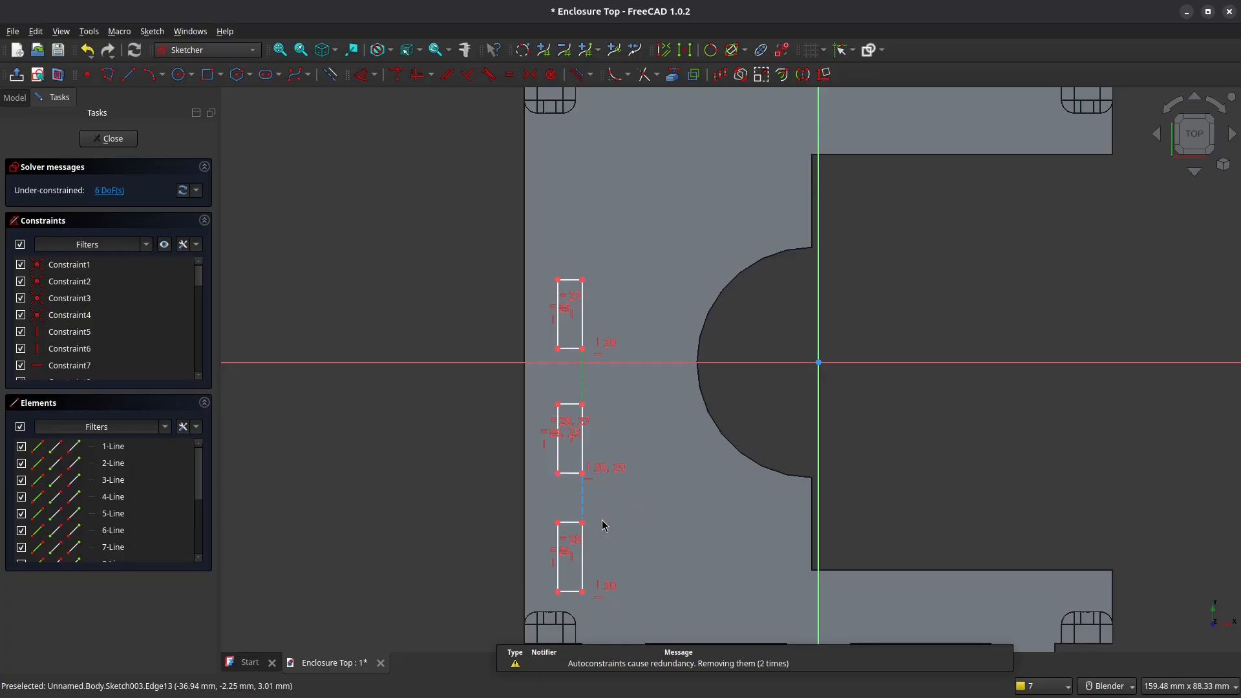
{"action": "left_click", "coordinate": [581, 495]}
{"action": "left_click", "coordinate": [510, 74]}
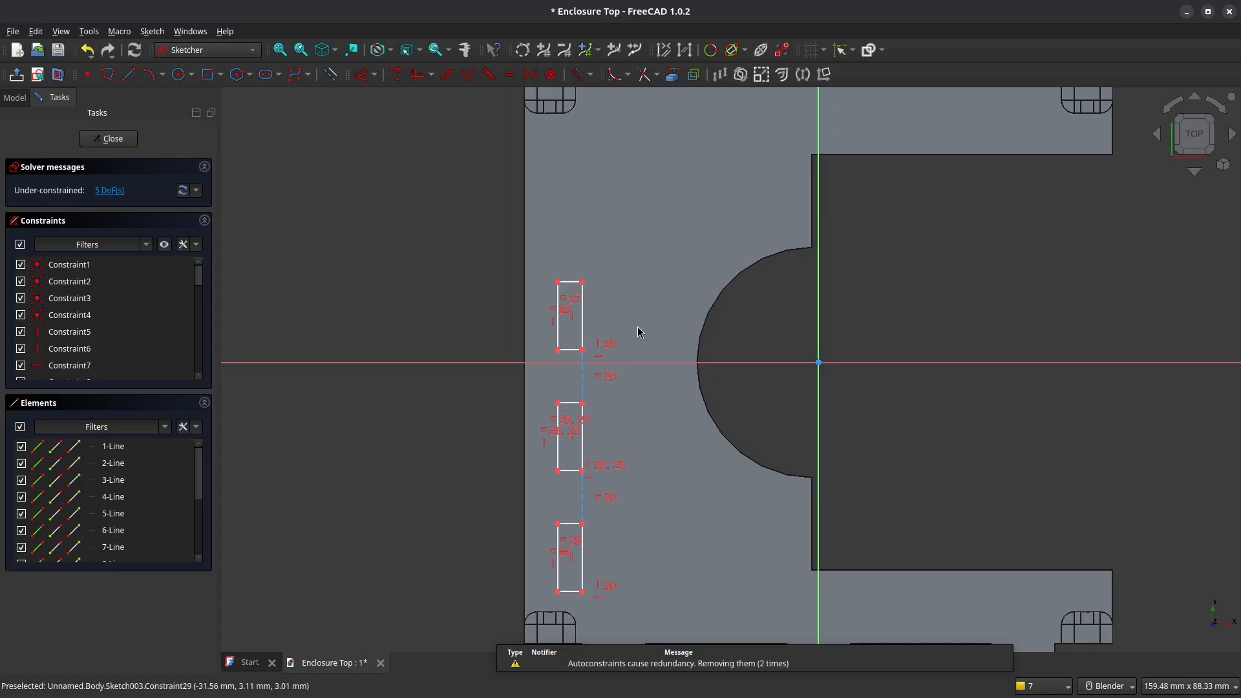
{"action": "left_click", "coordinate": [614, 363]}
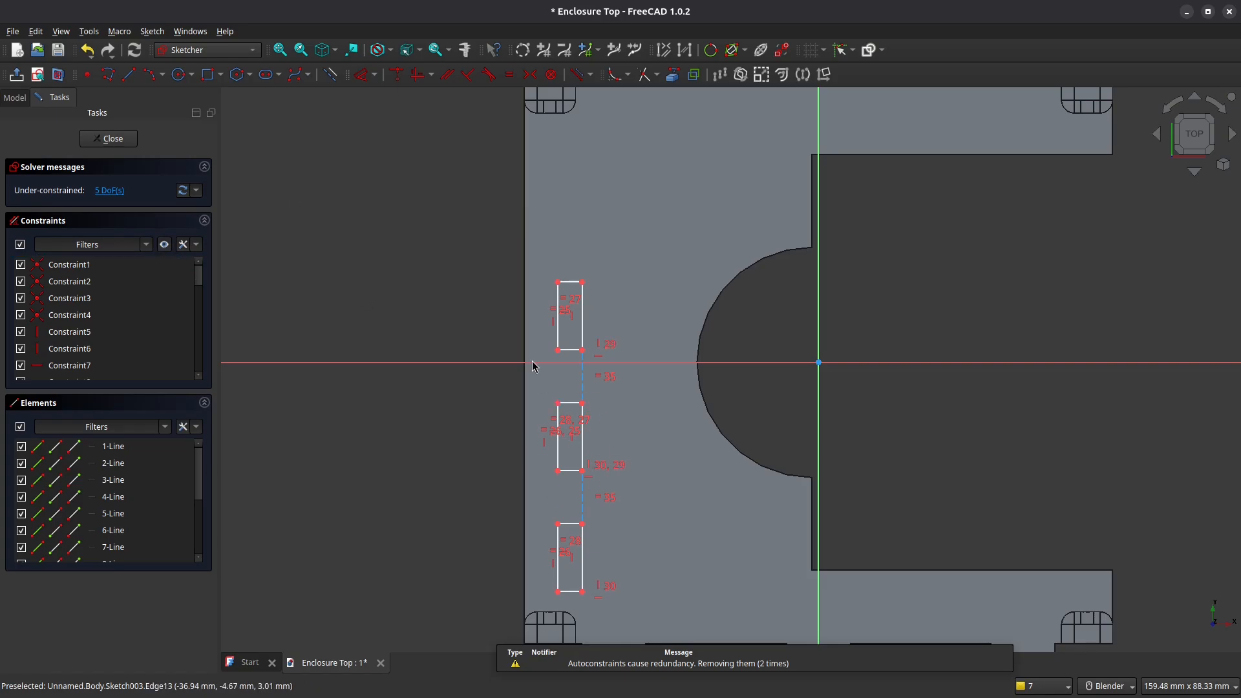
{"action": "left_click", "coordinate": [165, 244]}
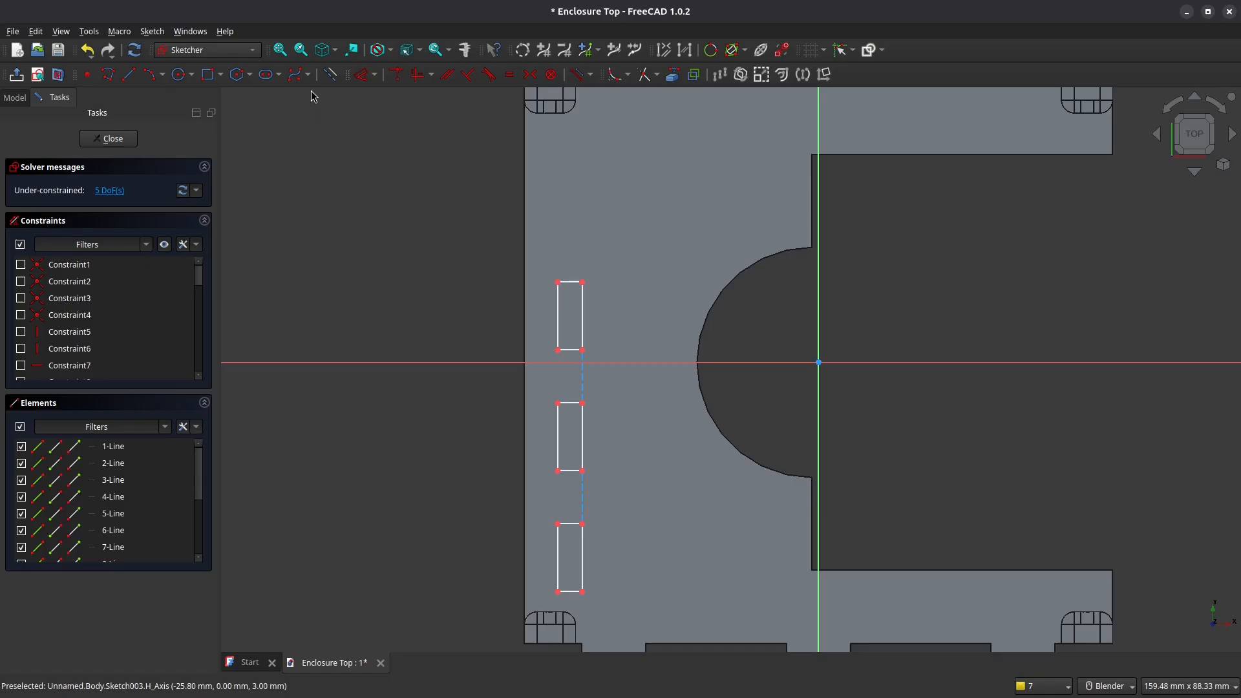
- Dimension the construction line between the upper two rectangles at 5 mm and place its label clear of the shapes
{"action": "left_click", "coordinate": [359, 75]}
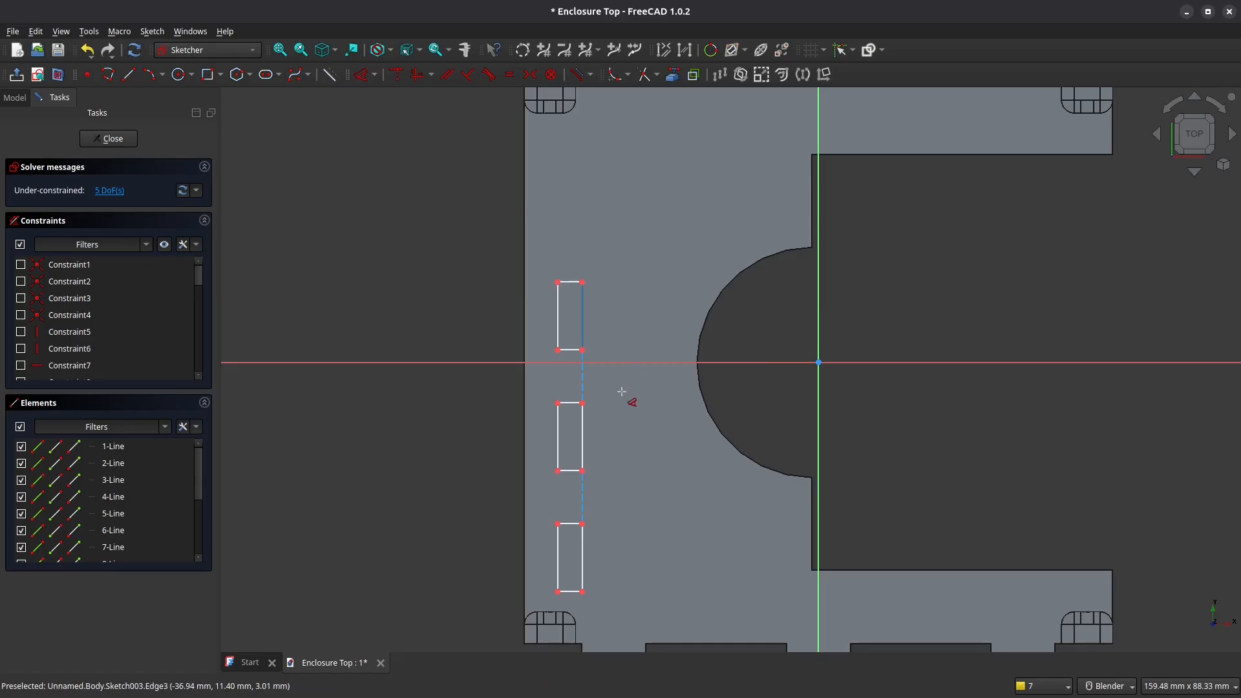
{"action": "left_click", "coordinate": [584, 388]}
{"action": "left_click", "coordinate": [619, 384]}
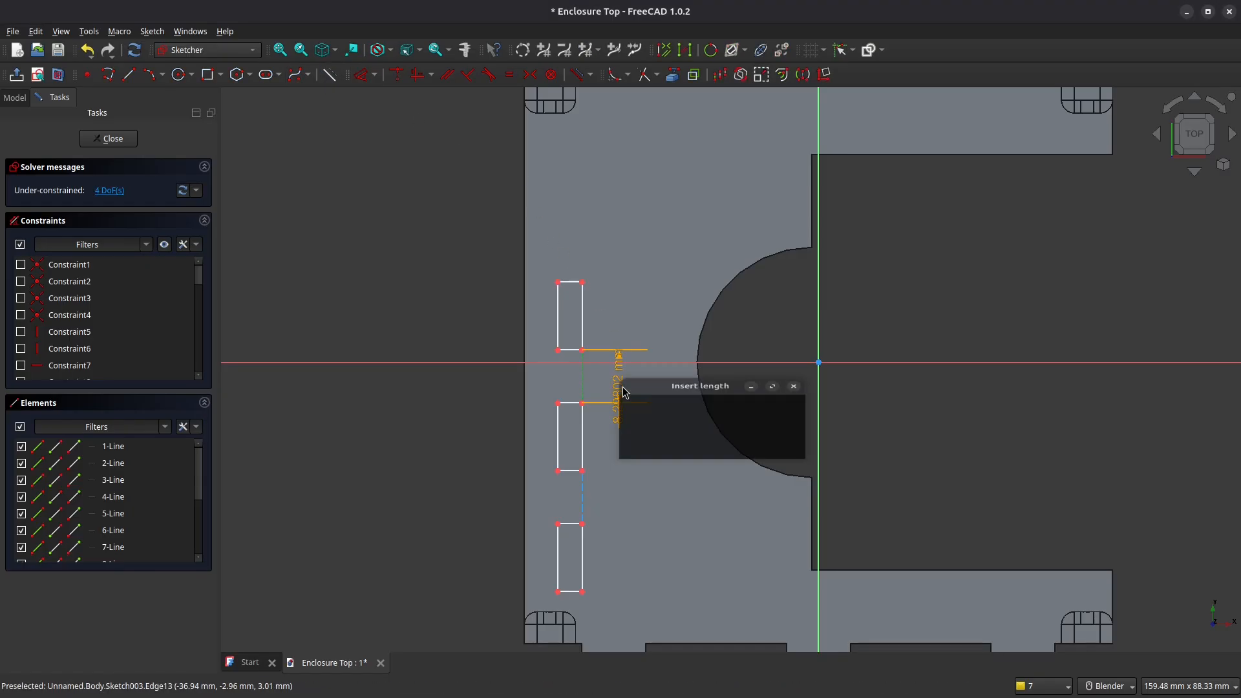
{"action": "type", "text": "5"}
{"action": "key", "text": "Return"}
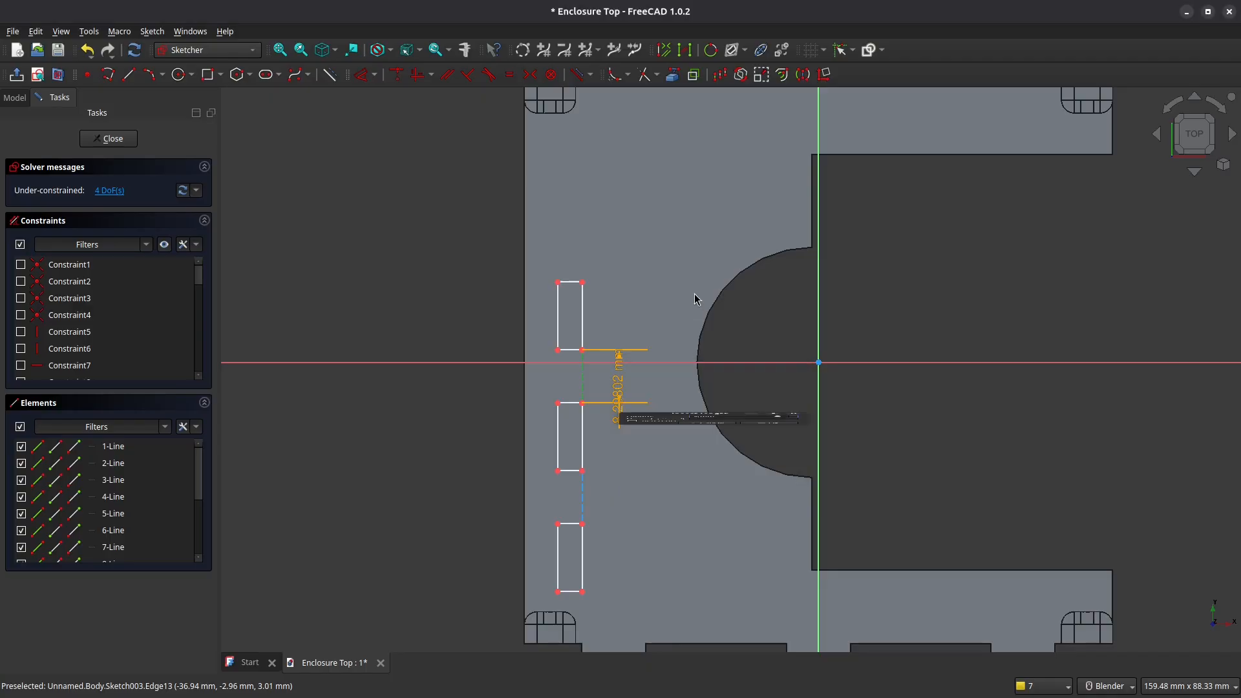
{"action": "key", "text": "Escape"}
{"action": "left_click_drag", "start_coordinate": [622, 375], "coordinate": [656, 327]}
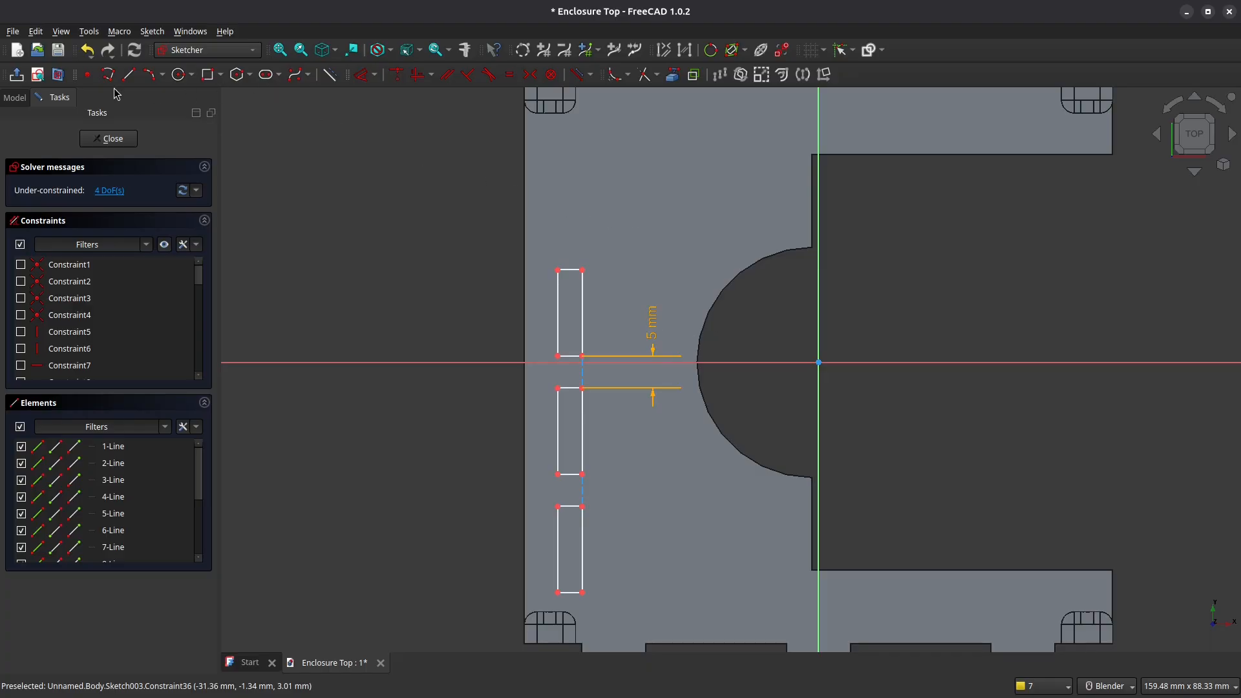
- Dimension the height of the uppermost rectangle at 10.2 mm and adjust the label's position
{"action": "left_click", "coordinate": [362, 75]}
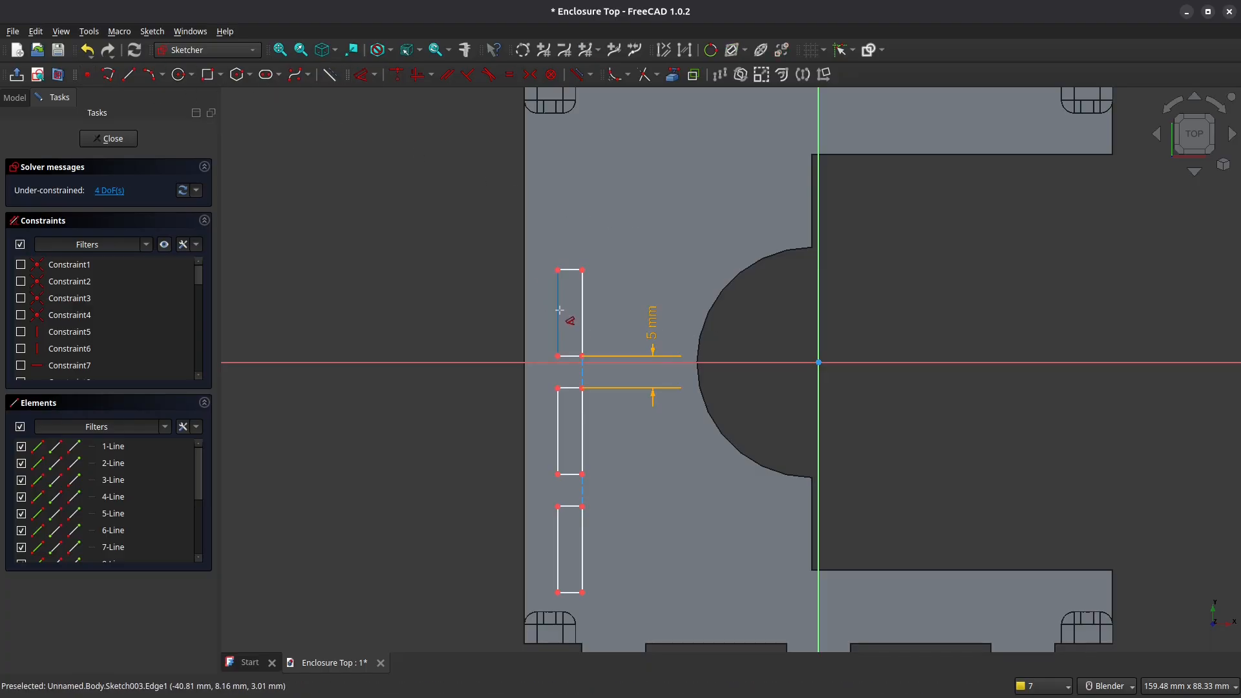
{"action": "left_click", "coordinate": [559, 311]}
{"action": "left_click", "coordinate": [492, 291]}
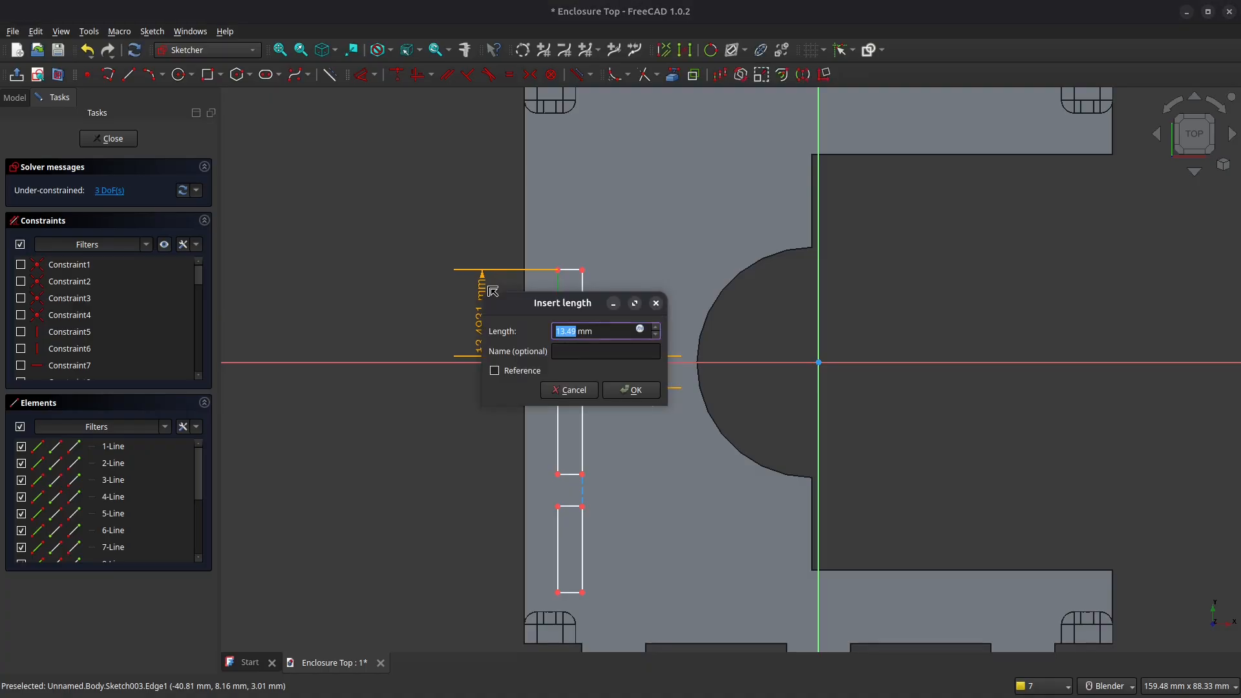
{"action": "type", "text": "10.2"}
{"action": "key", "text": "Return"}
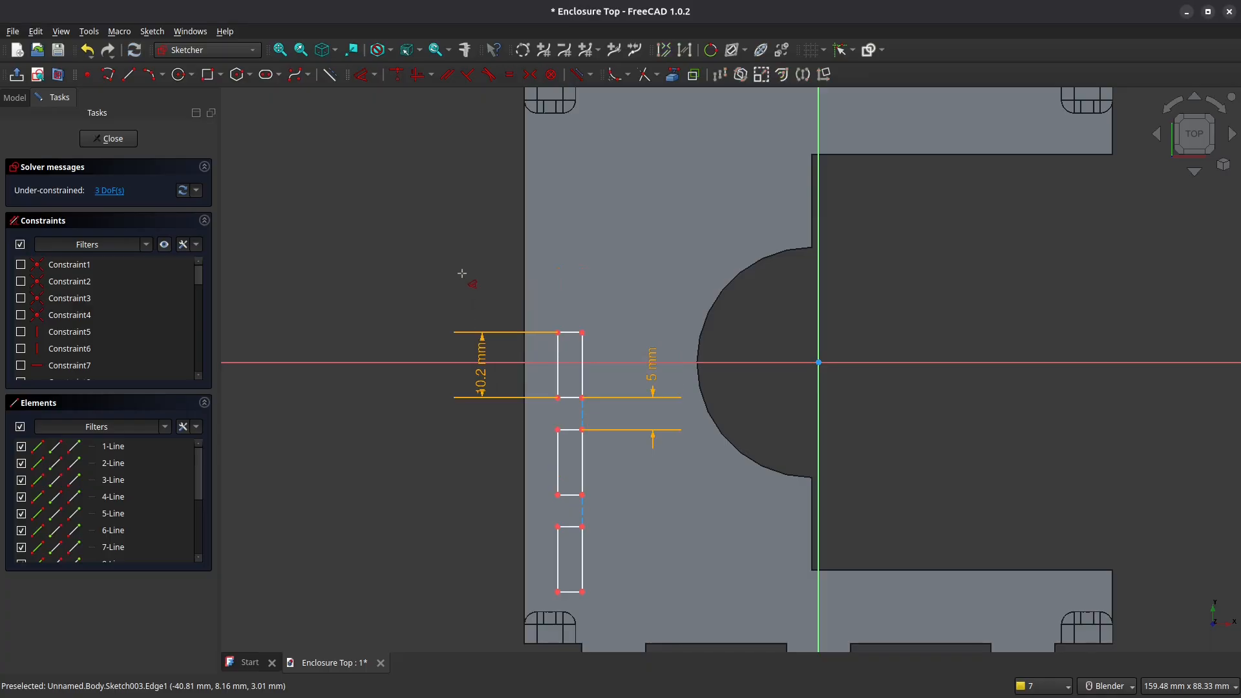
{"action": "left_click_drag", "start_coordinate": [484, 367], "coordinate": [487, 364]}
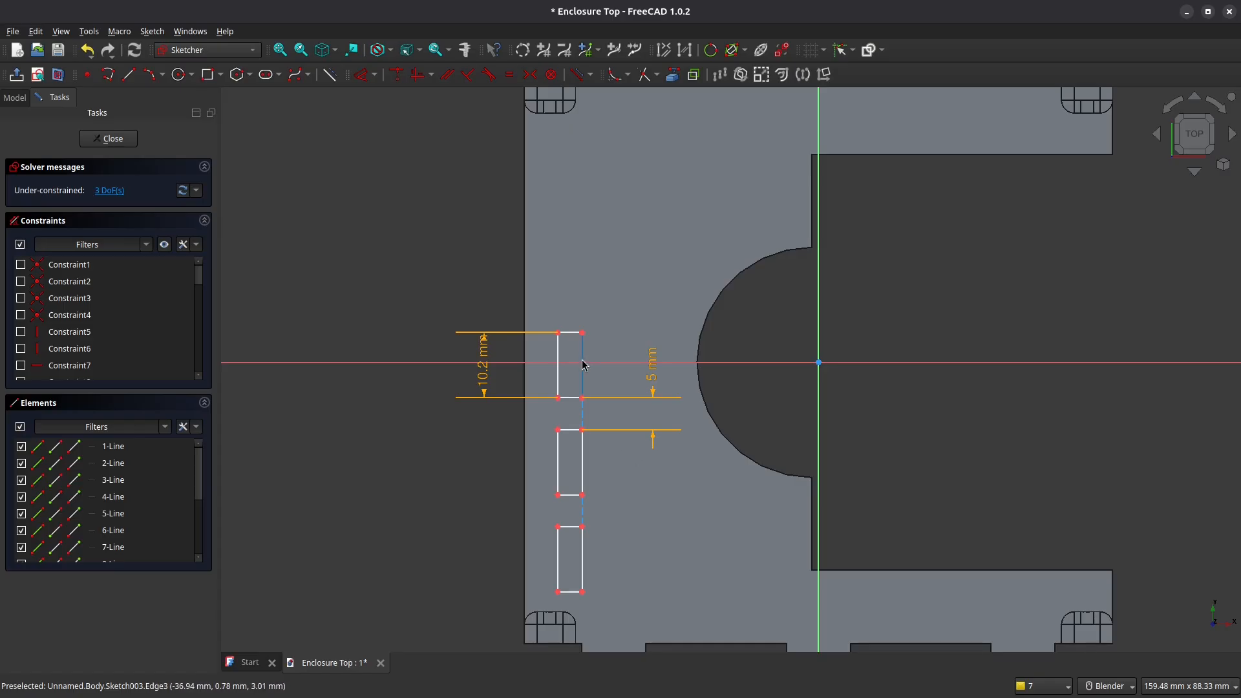
- Shift the rectangles upward, dimension the uppermost rectangle's width at 3.2 mm, and move the label beside it
{"action": "left_click_drag", "start_coordinate": [584, 361], "coordinate": [586, 329]}
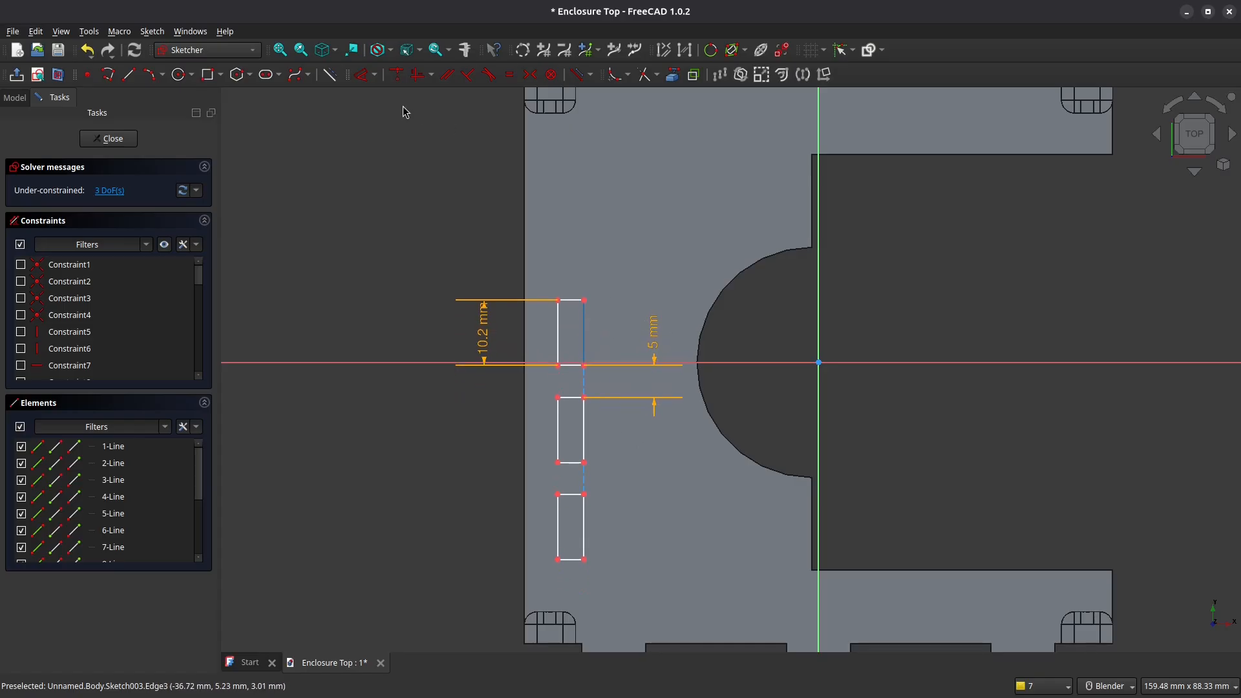
{"action": "left_click", "coordinate": [362, 77]}
{"action": "left_click", "coordinate": [572, 300]}
{"action": "left_click", "coordinate": [561, 265]}
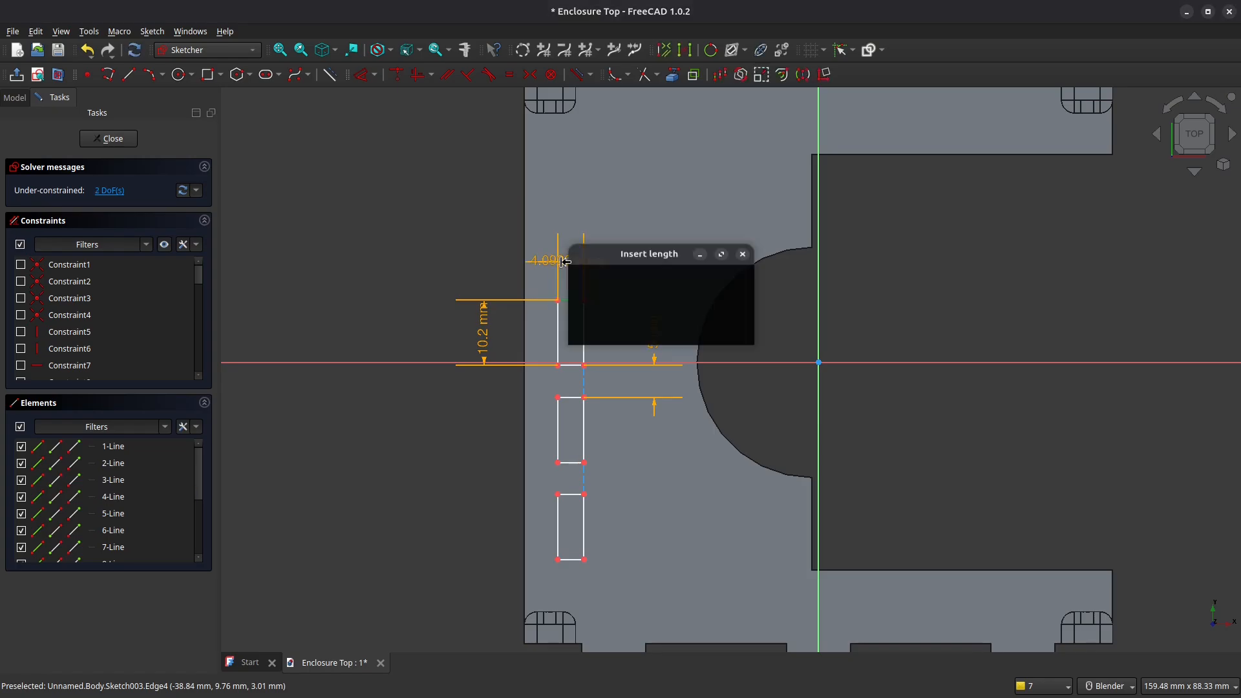
{"action": "type", "text": "3.2"}
{"action": "key", "text": "Return"}
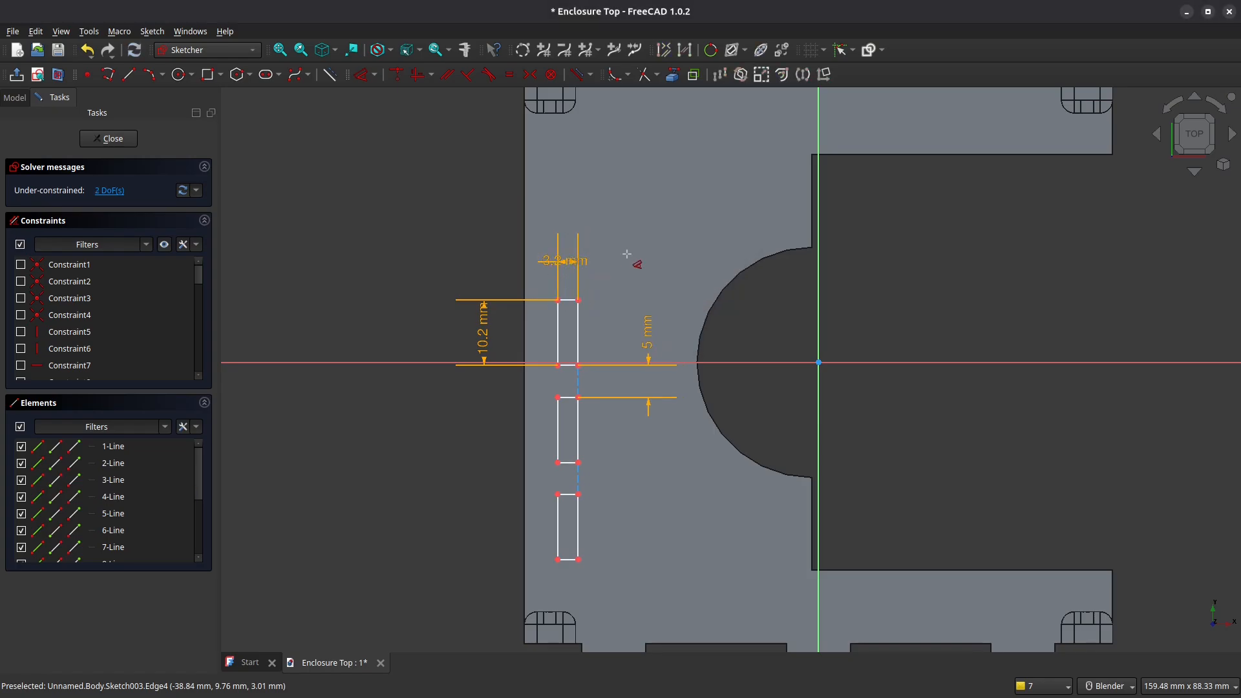
{"action": "left_click_drag", "start_coordinate": [569, 263], "coordinate": [646, 280]}
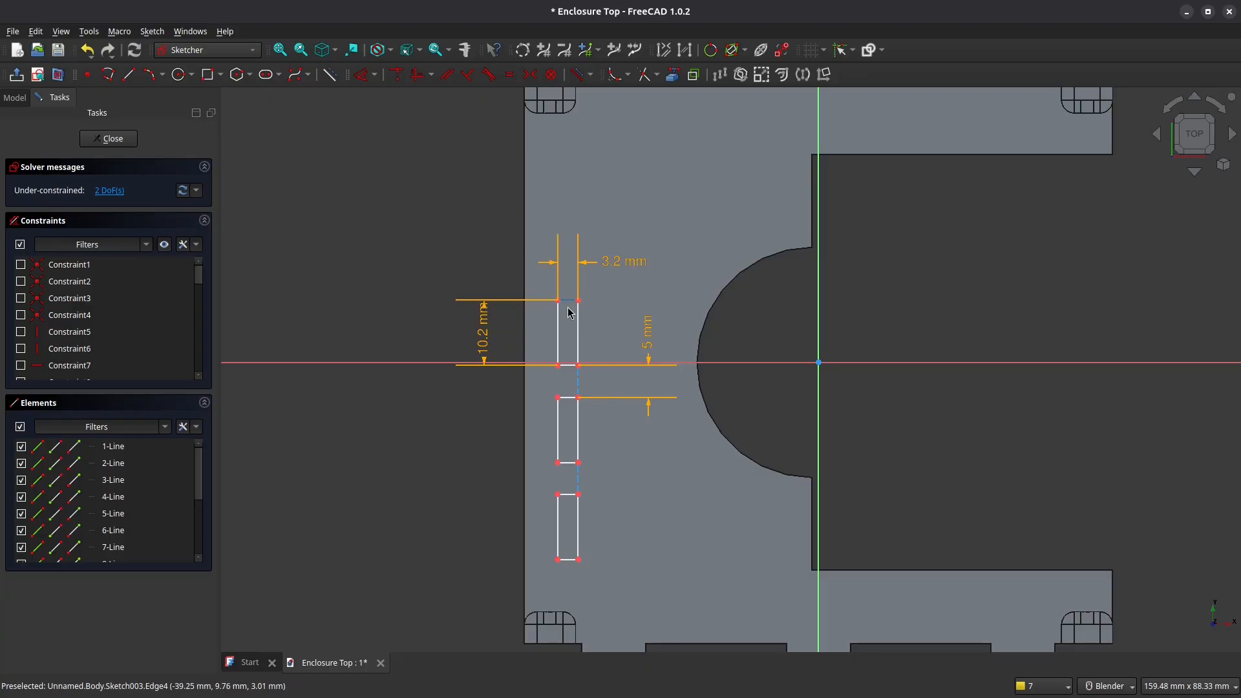
- Project the plate's long left edge into the sketch as external geometry and reposition the rectangle column freely beside it
{"action": "left_click_drag", "start_coordinate": [569, 313], "coordinate": [591, 341]}
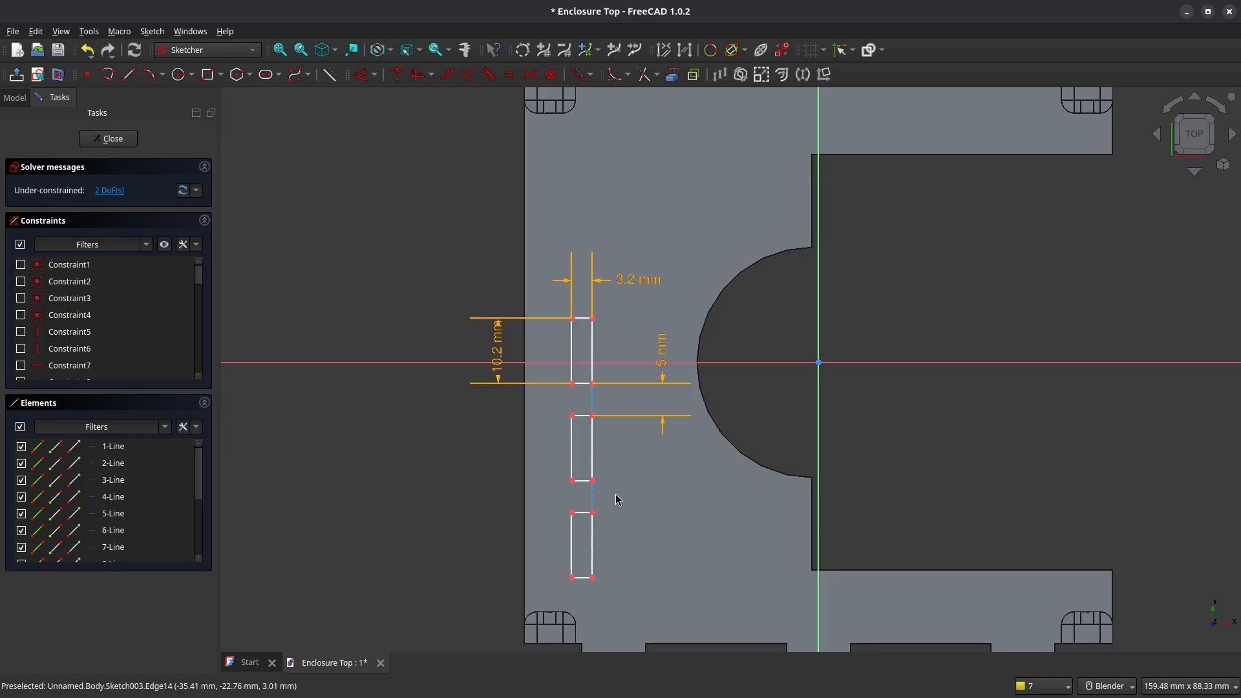
{"action": "left_click", "coordinate": [676, 78]}
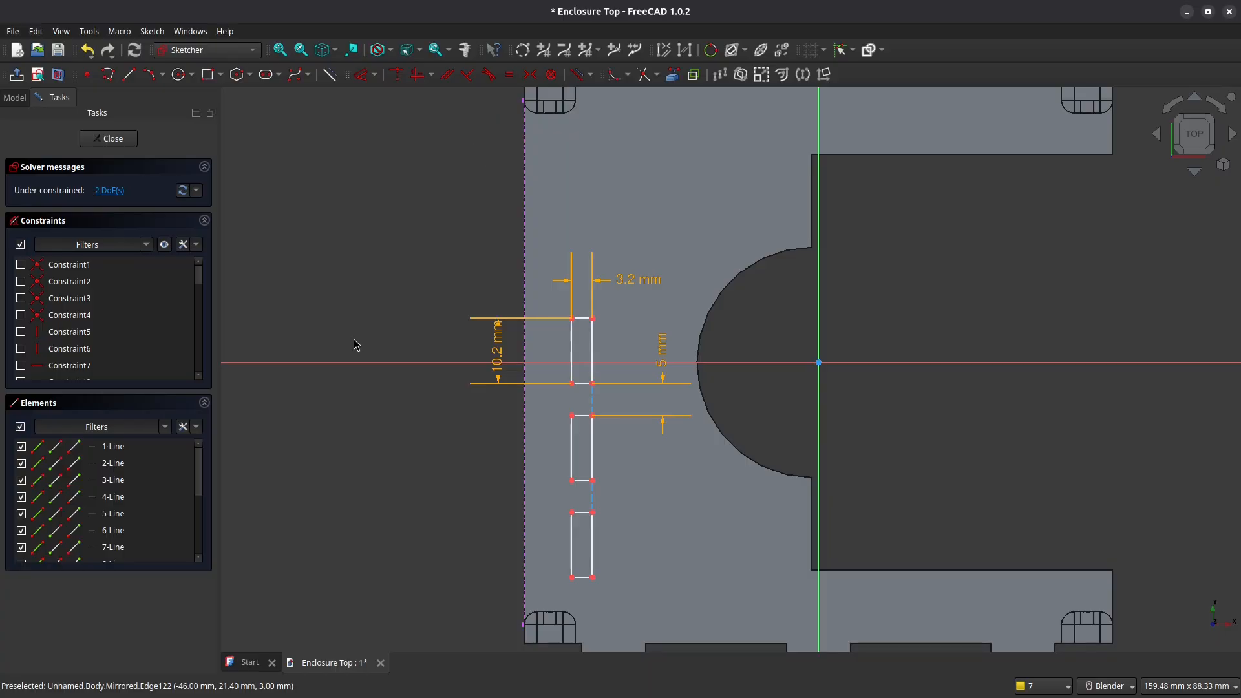
{"action": "left_click_drag", "start_coordinate": [592, 343], "coordinate": [581, 344]}
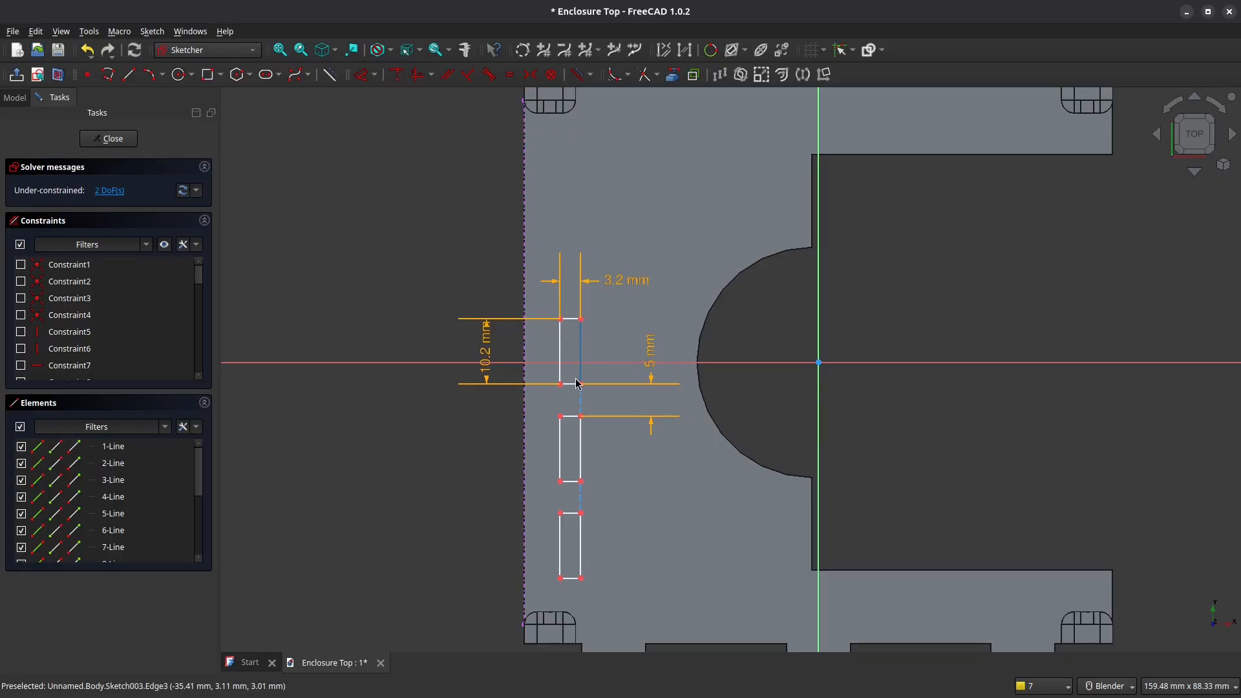
- Set the horizontal distance from the plate's projected left edge to the lowest rectangle's left side to 2.9 mm
{"action": "left_click", "coordinate": [388, 77]}
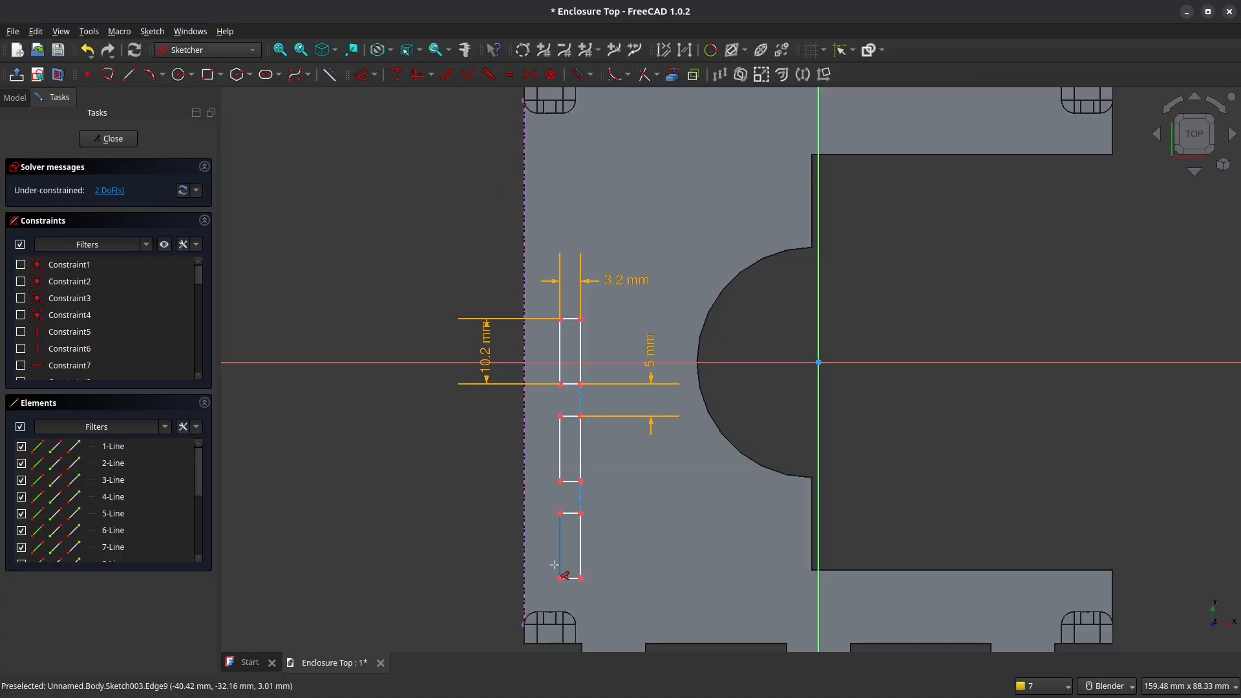
{"action": "left_click", "coordinate": [554, 565]}
{"action": "left_click", "coordinate": [450, 549]}
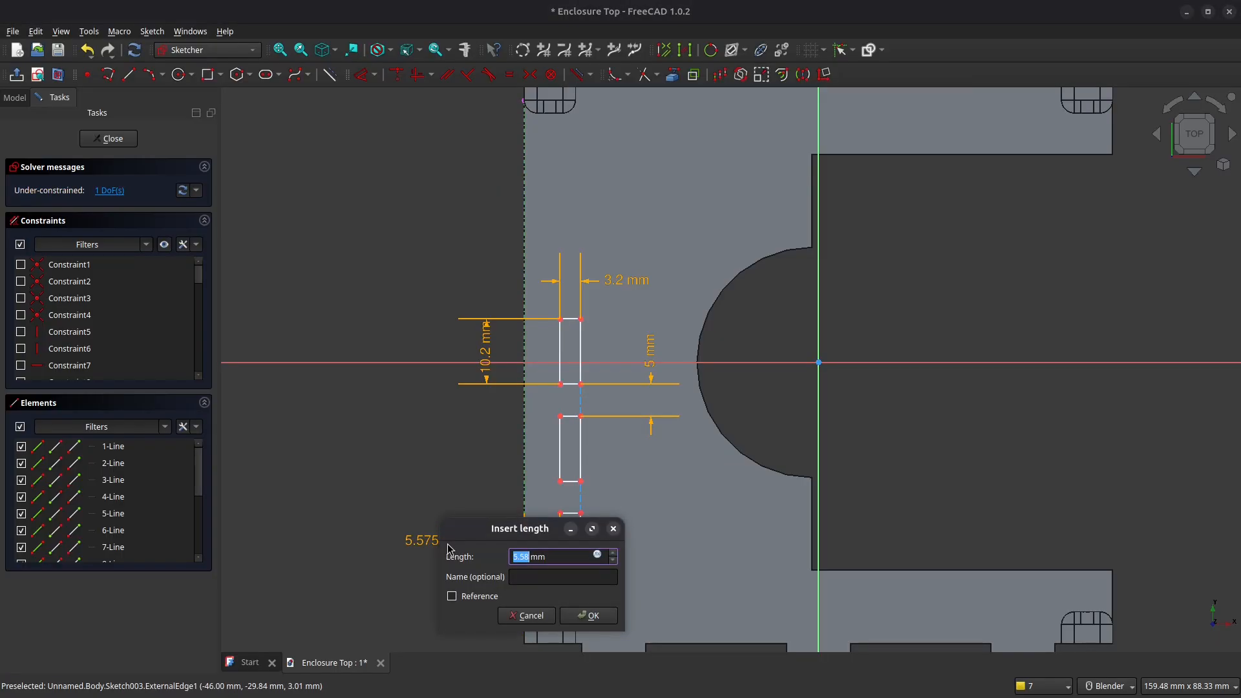
{"action": "type", "text": "2.9"}
{"action": "key", "text": "Return"}
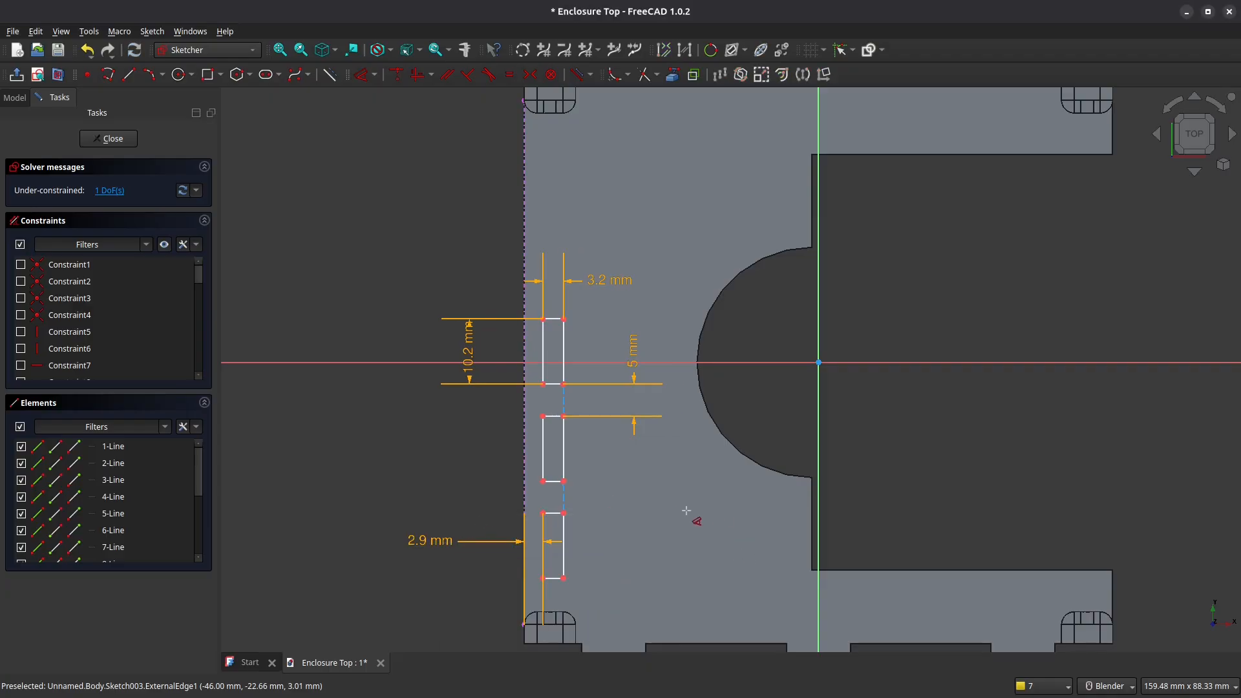
- Turn on the sketch's section view and project the plate's short lower edge beneath the rectangles as external geometry
{"action": "left_click", "coordinate": [58, 76]}
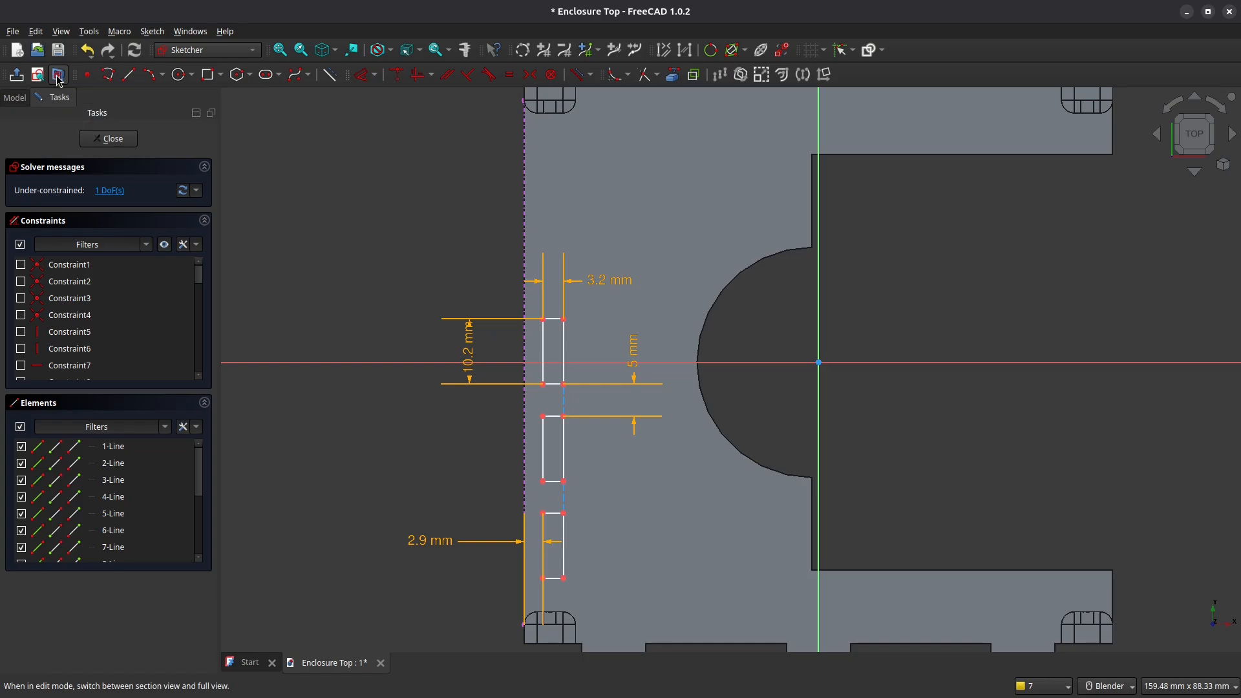
{"action": "middle_click_drag", "start_coordinate": [559, 480], "coordinate": [537, 256], "text": "shift"}
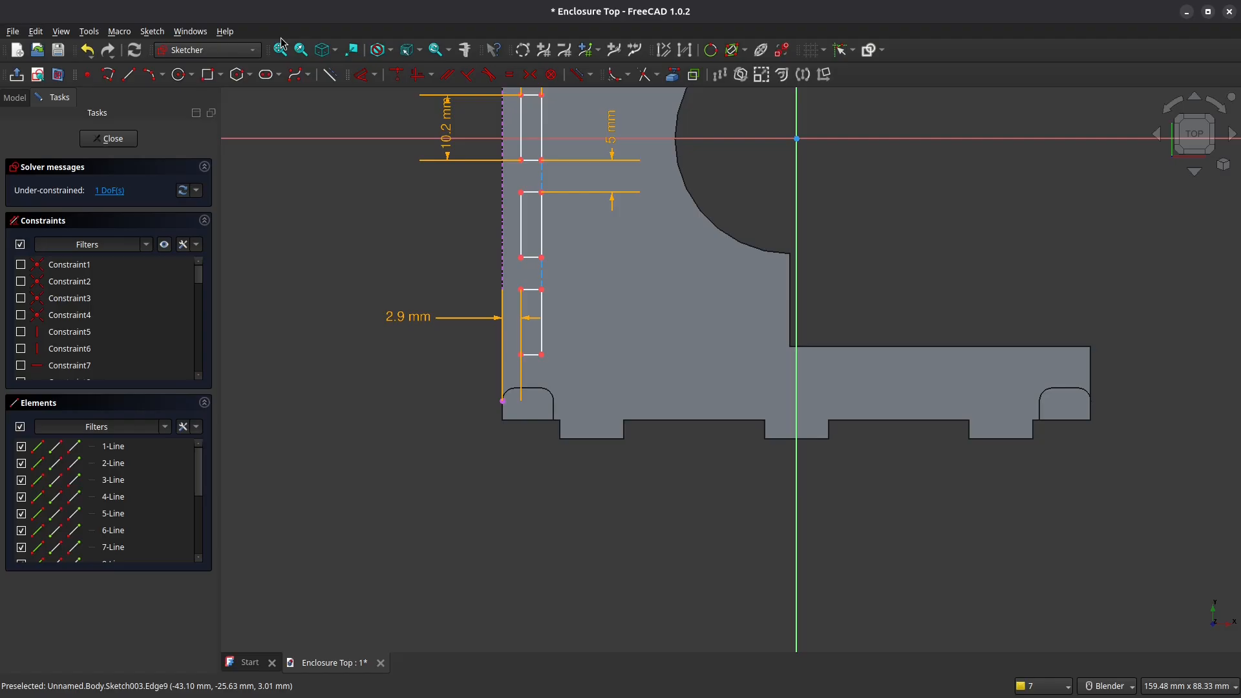
{"action": "left_click", "coordinate": [672, 76]}
{"action": "scroll", "coordinate": [528, 458], "scroll_direction": "up", "scroll_amount": 1}
{"action": "scroll", "coordinate": [529, 459], "scroll_direction": "up", "scroll_amount": 2}
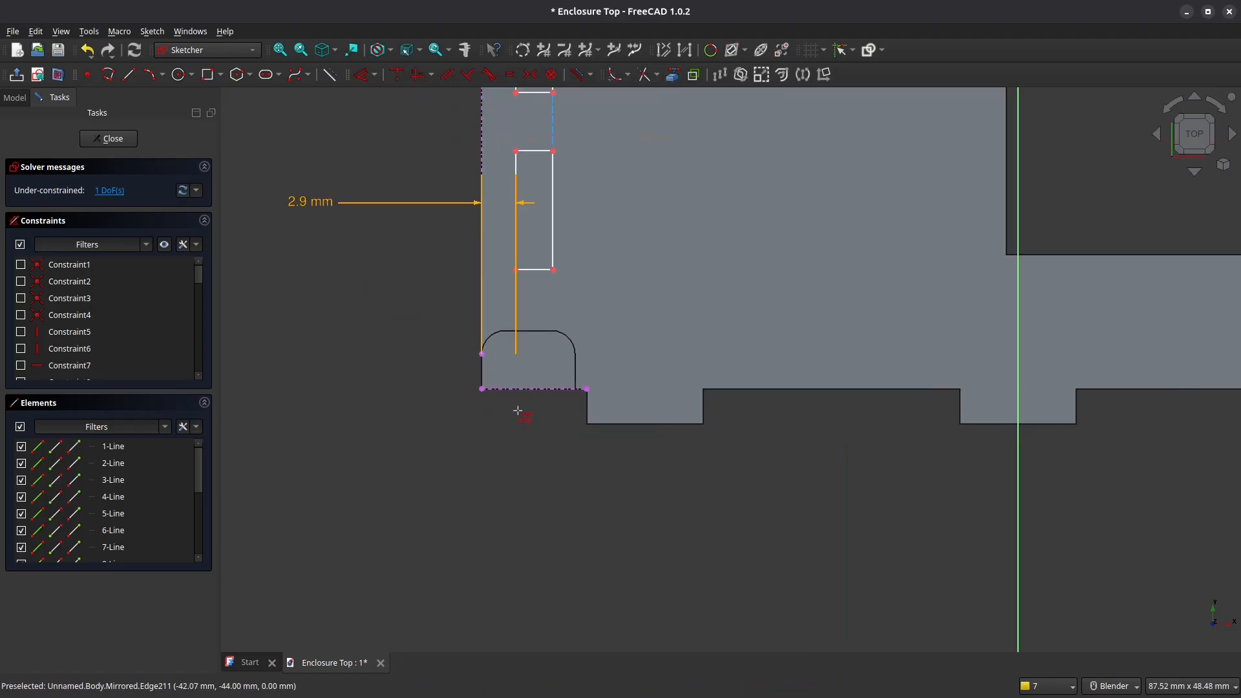
{"action": "middle_click_drag", "start_coordinate": [518, 418], "coordinate": [453, 566], "text": "shift"}
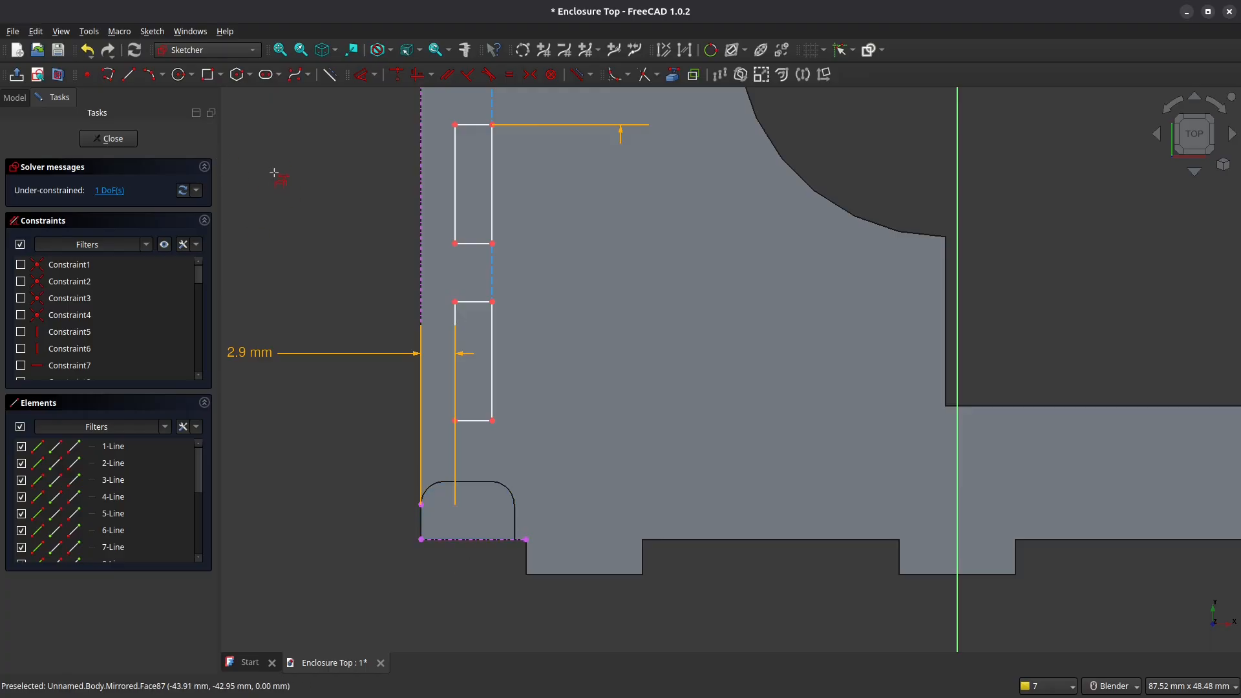
- Set the vertical distance from the projected lower edge to the lowest rectangle's lower right corner to 9.15 mm
{"action": "left_click", "coordinate": [362, 75]}
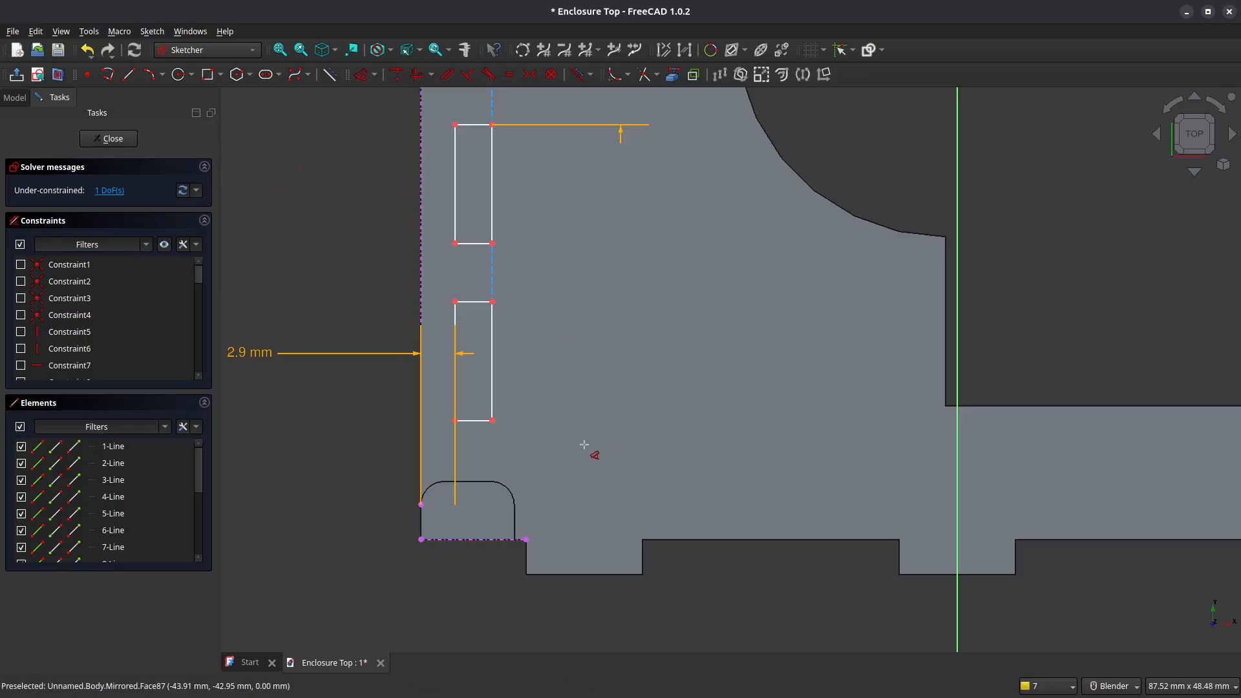
{"action": "left_click", "coordinate": [527, 540]}
{"action": "left_click", "coordinate": [496, 424]}
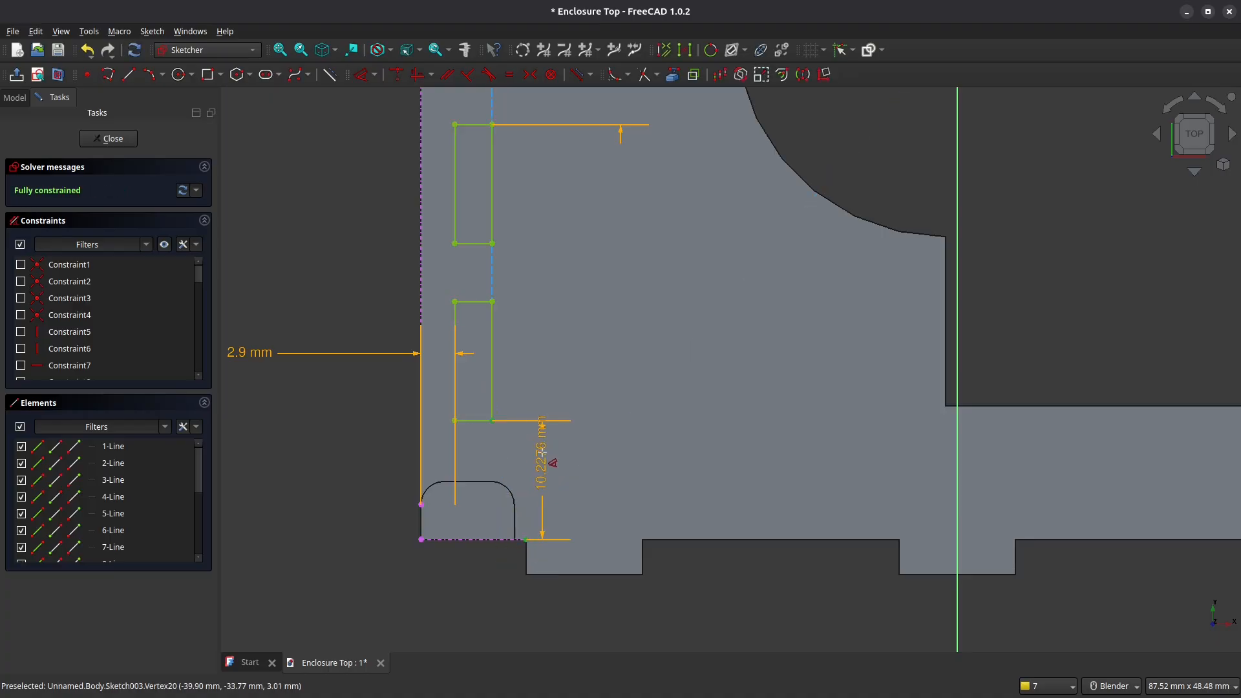
{"action": "left_click", "coordinate": [542, 452]}
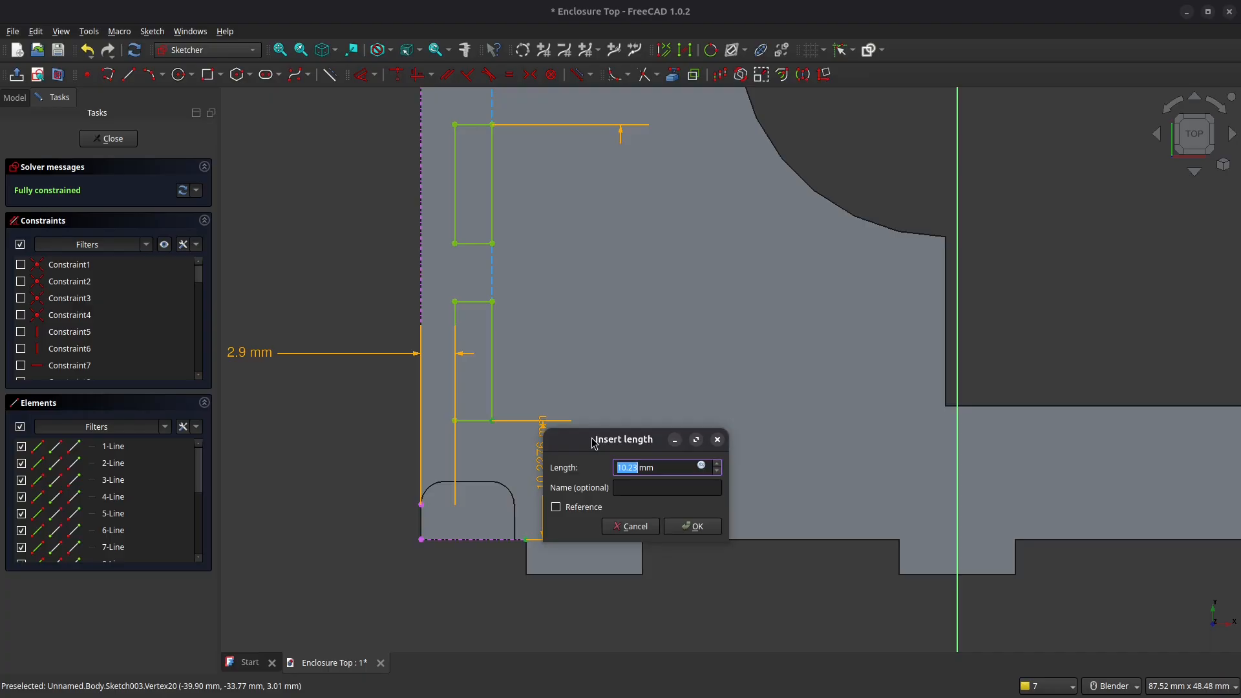
{"action": "type", "text": "9.15"}
{"action": "key", "text": "Return"}
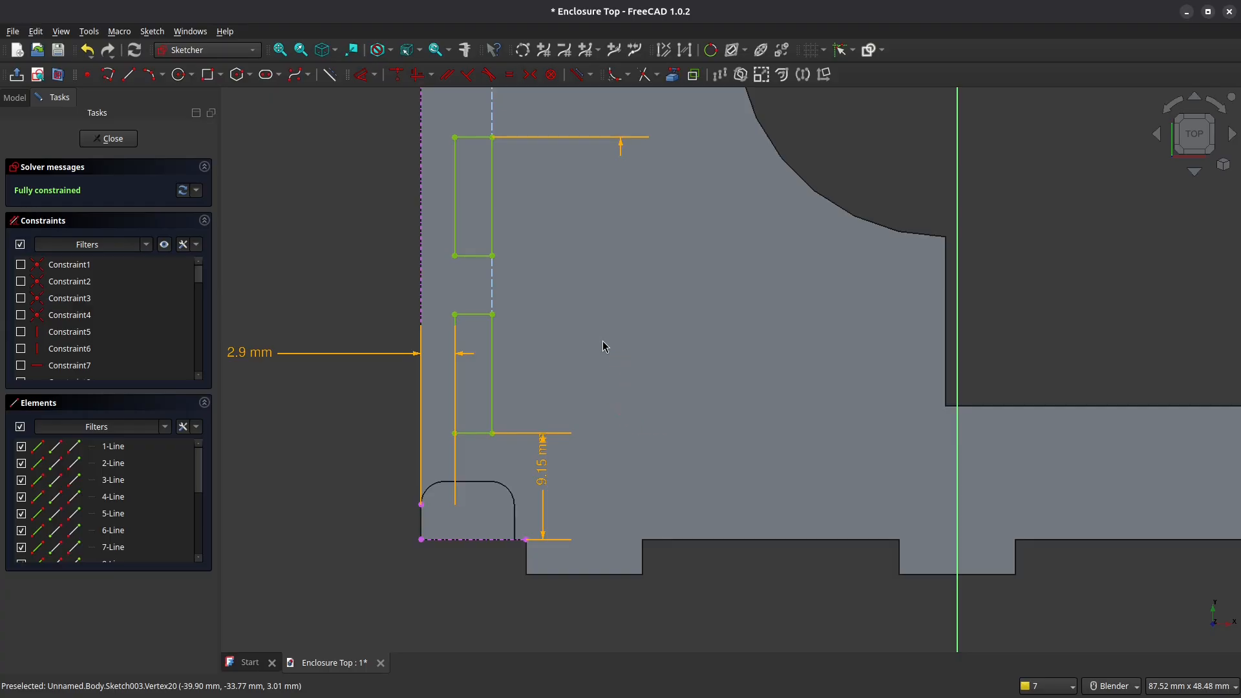
{"action": "key", "text": "Escape"}
{"action": "scroll", "coordinate": [592, 341], "scroll_direction": "down", "scroll_amount": 2}
{"action": "middle_click_drag", "start_coordinate": [616, 300], "coordinate": [623, 379], "text": "shift"}
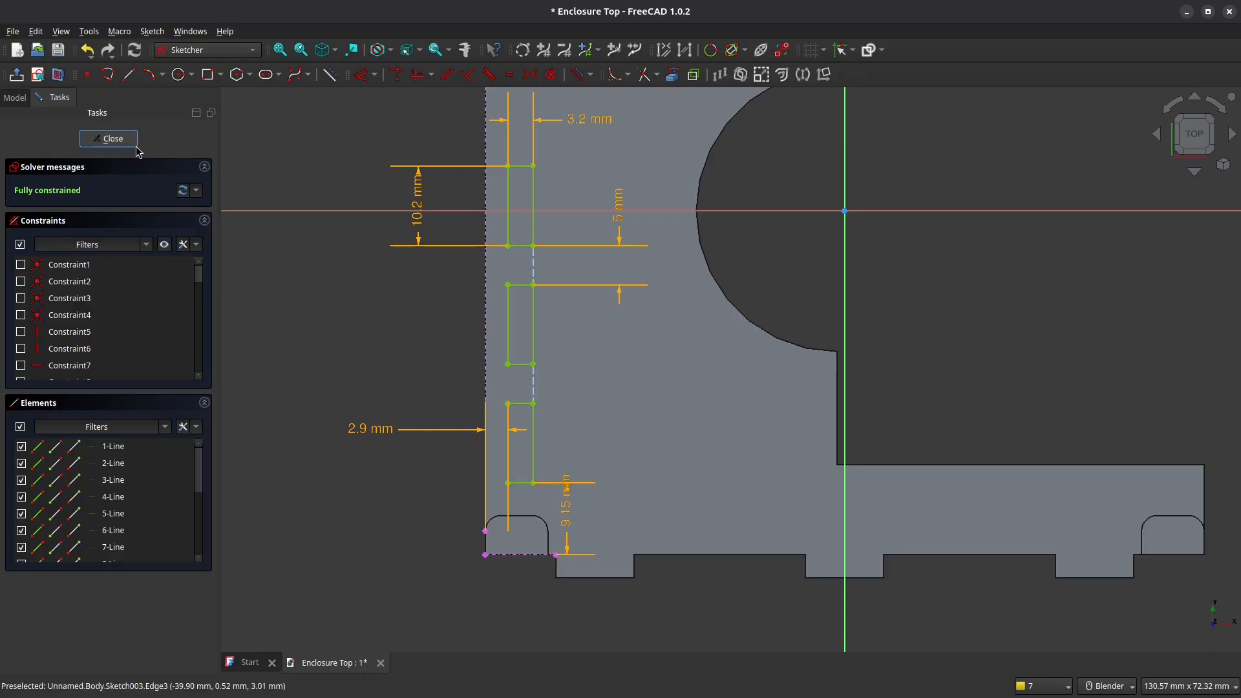
- Finish the rectangles' sketch and cut the three slots into the plate with a 5 mm deep Pocket
{"action": "left_click", "coordinate": [112, 139]}
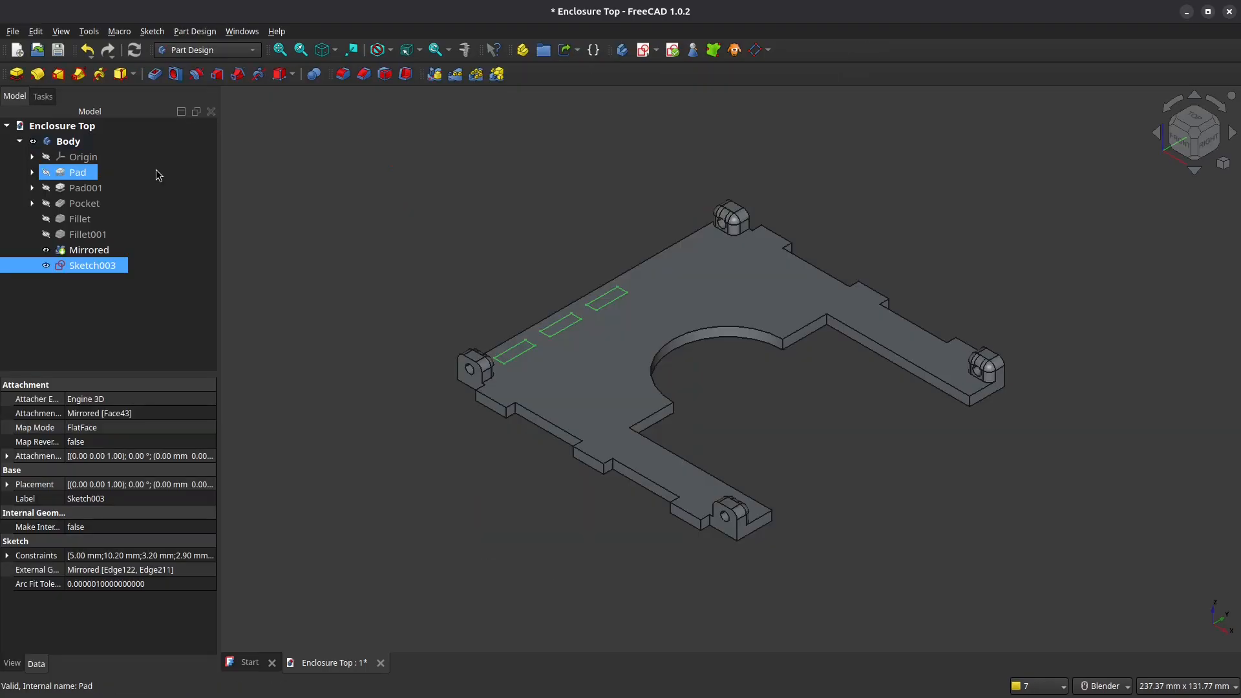
{"action": "left_click", "coordinate": [155, 74]}
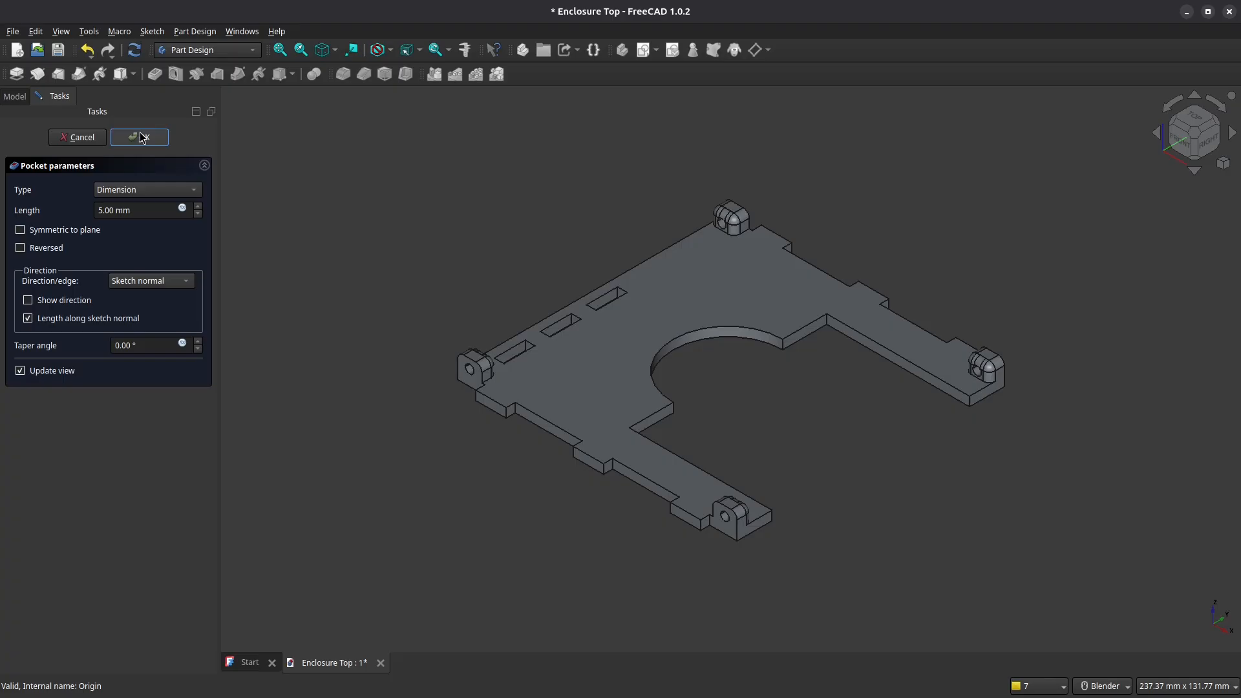
{"action": "left_click", "coordinate": [139, 137]}
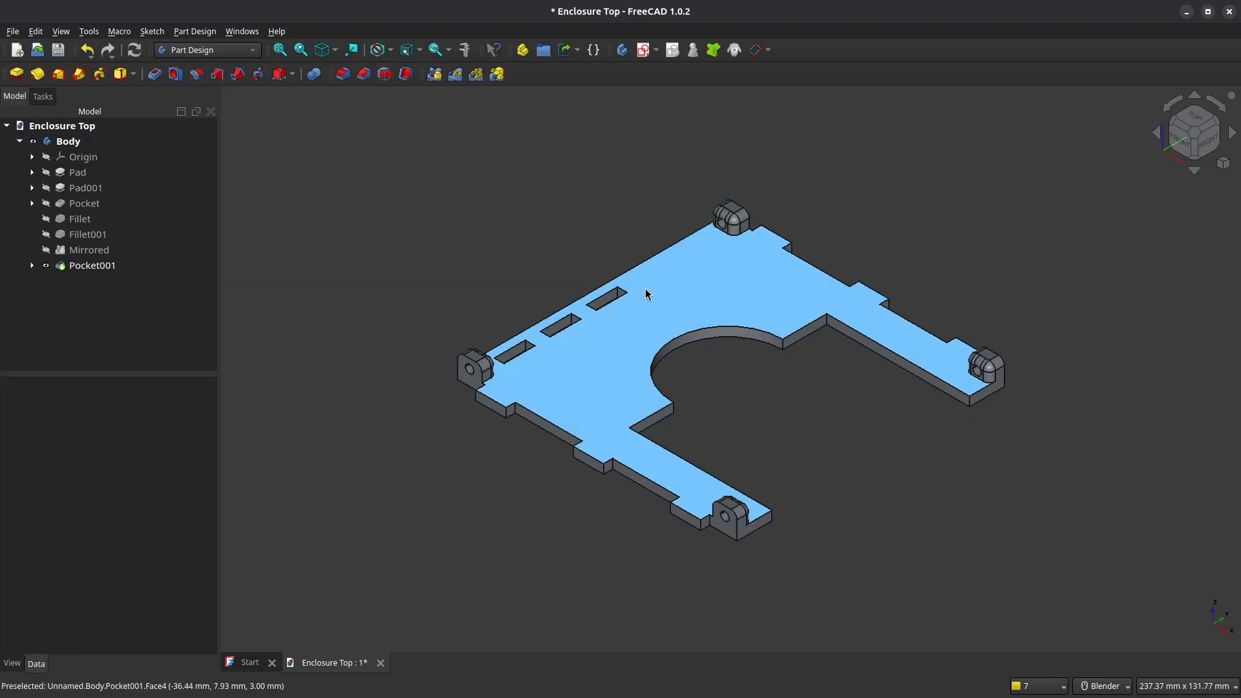
- Start a sketch on the plate's upper face, turn on section view, and draw a circle about 5.1 mm in diameter above the slots
{"action": "left_click", "coordinate": [666, 282]}
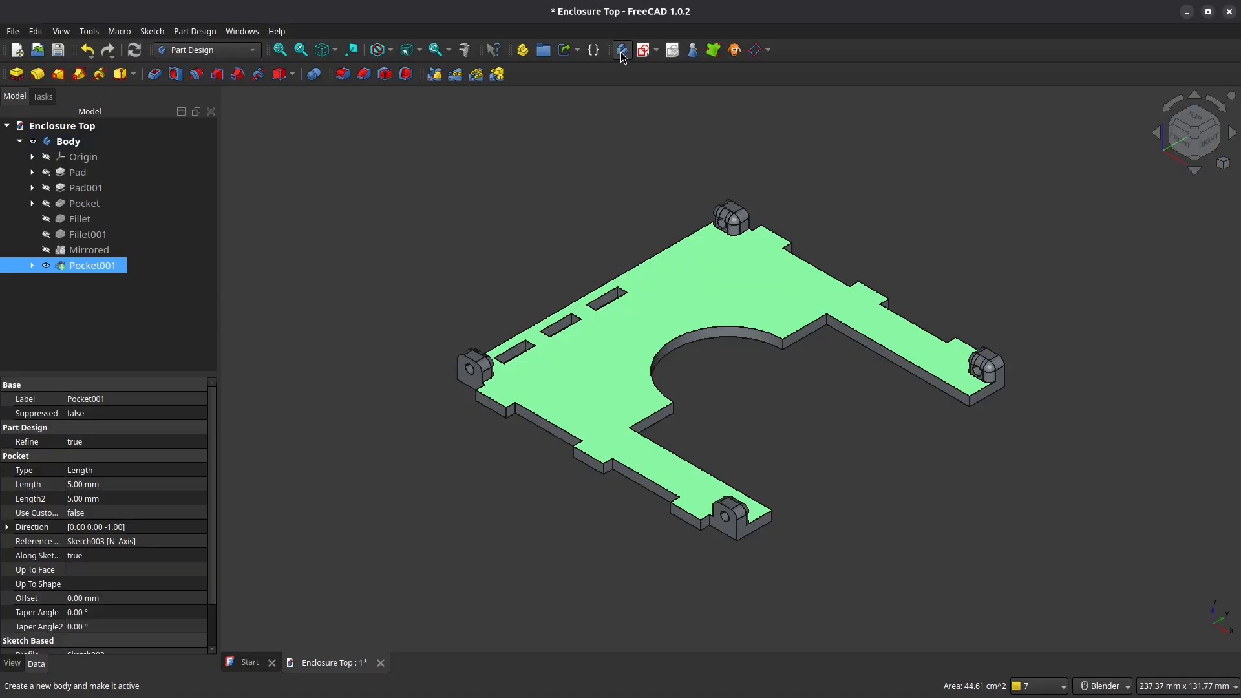
{"action": "left_click", "coordinate": [646, 51]}
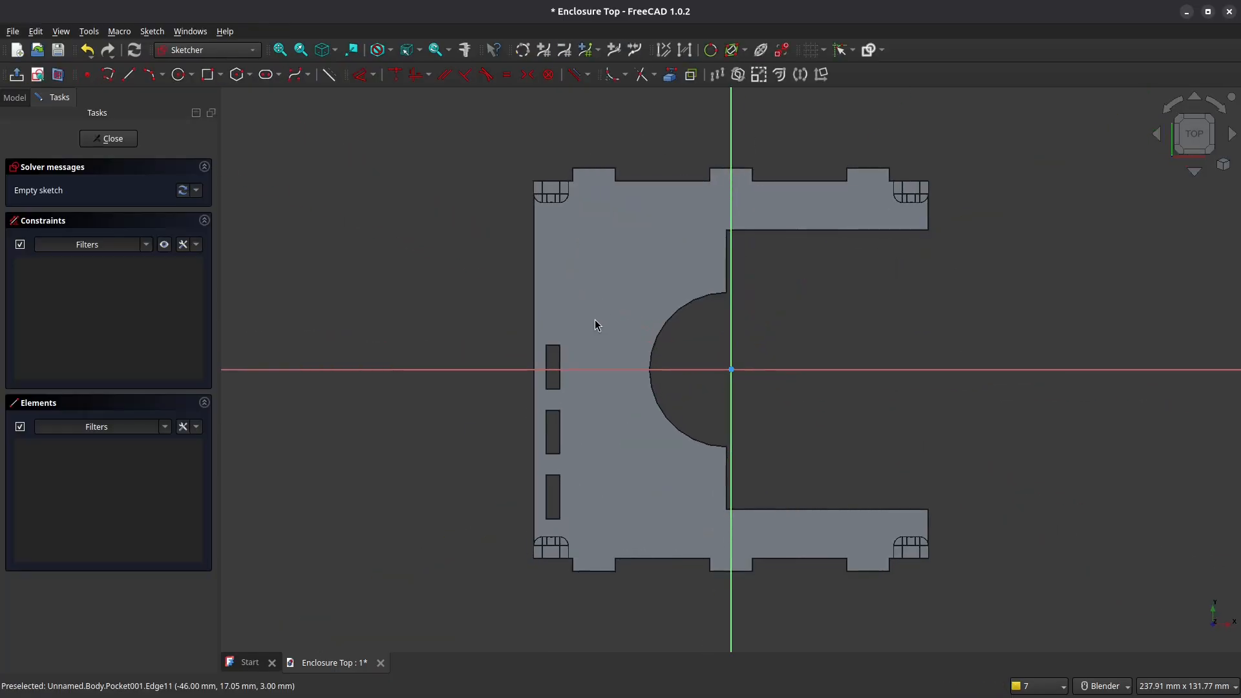
{"action": "scroll", "coordinate": [599, 380], "scroll_direction": "up", "scroll_amount": 4}
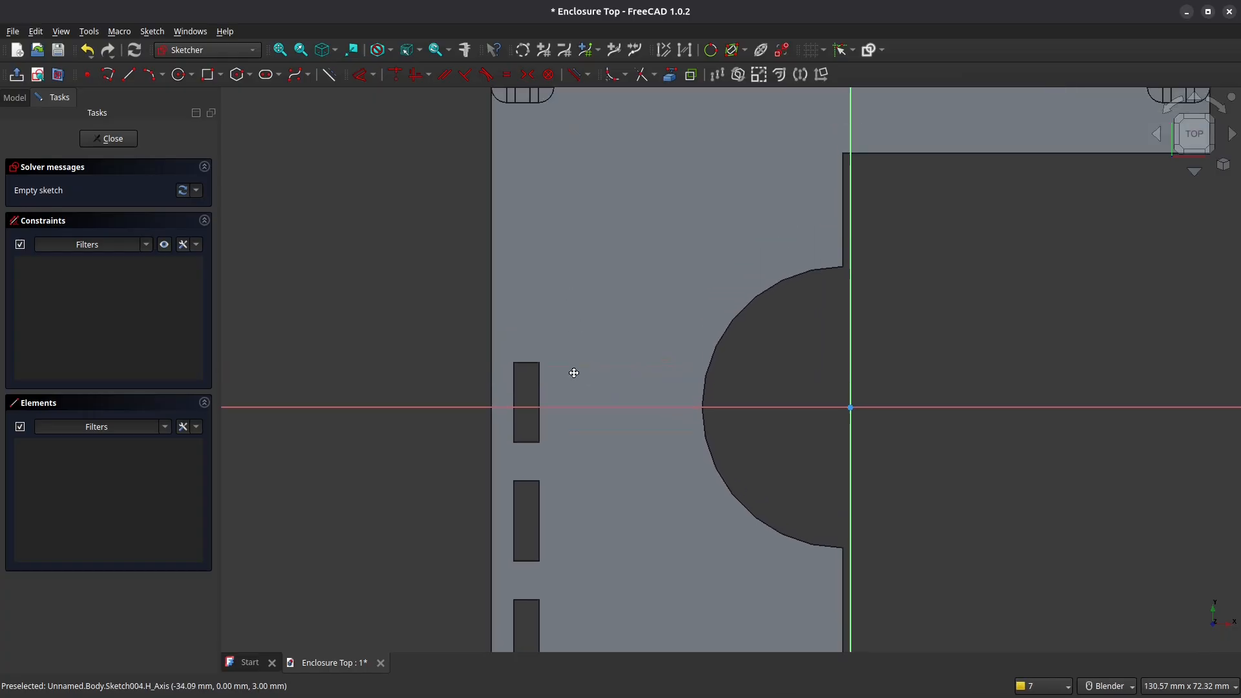
{"action": "left_click", "coordinate": [58, 76]}
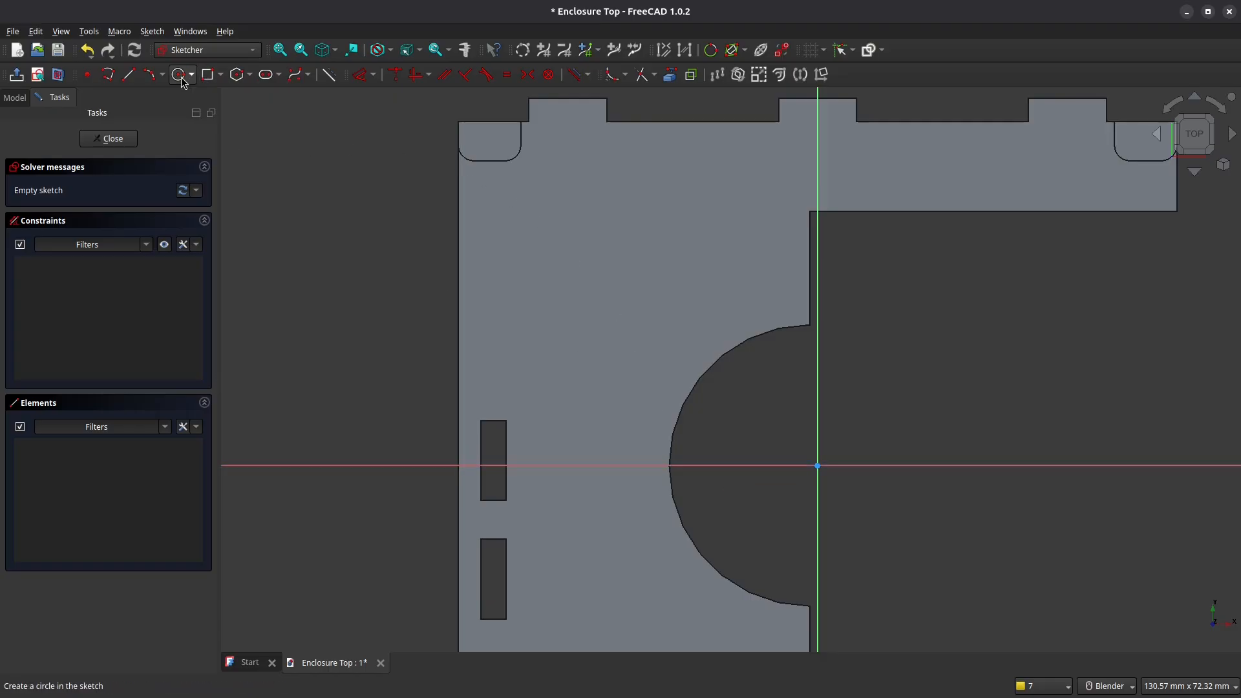
{"action": "left_click", "coordinate": [521, 350]}
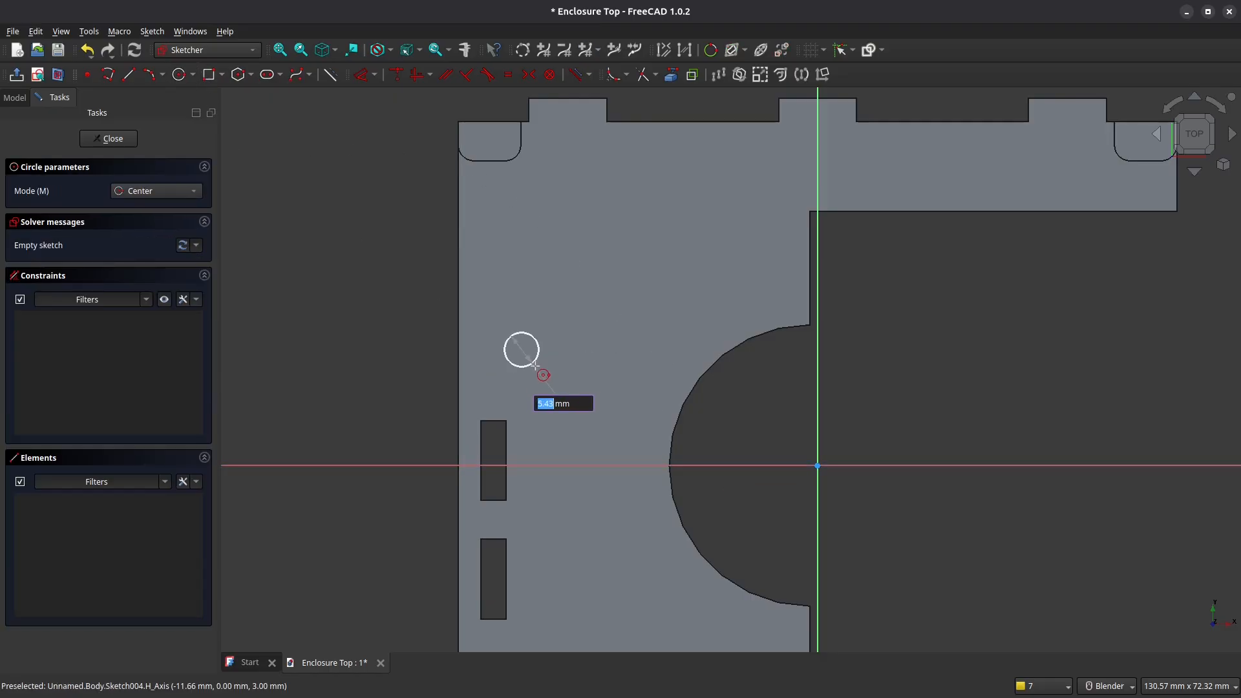
{"action": "left_click", "coordinate": [536, 364]}
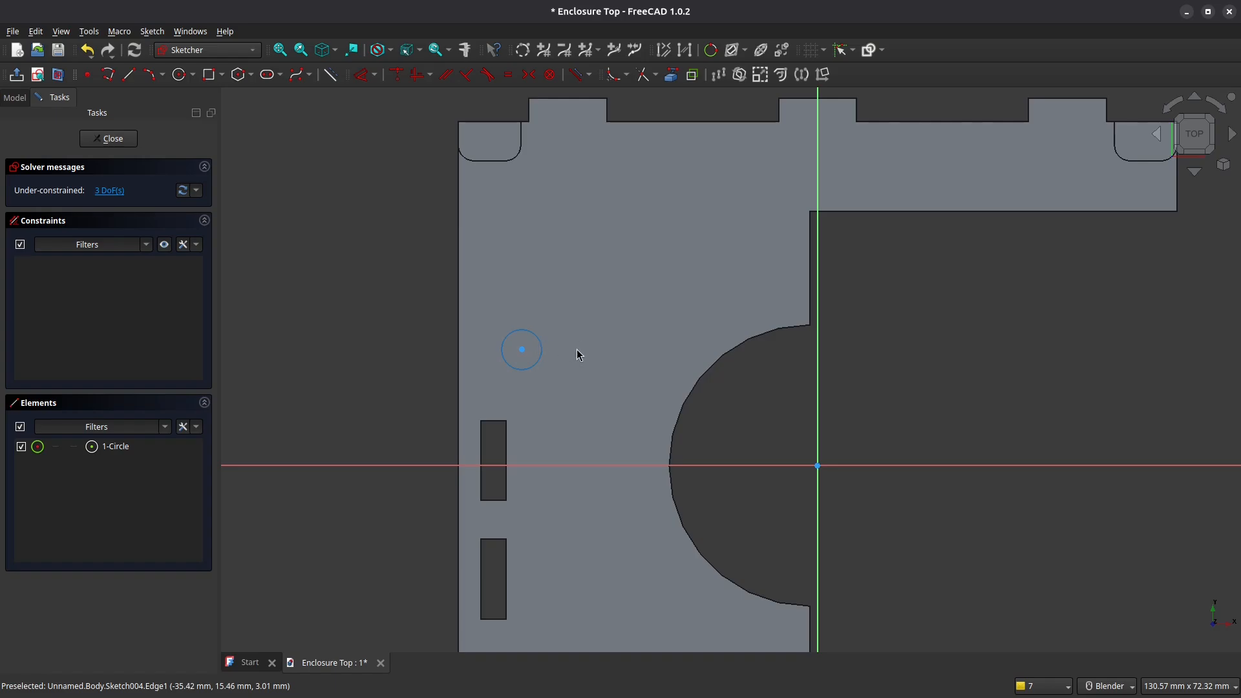
- Constrain the circle's diameter to 2.8 mm
{"action": "left_click", "coordinate": [361, 75]}
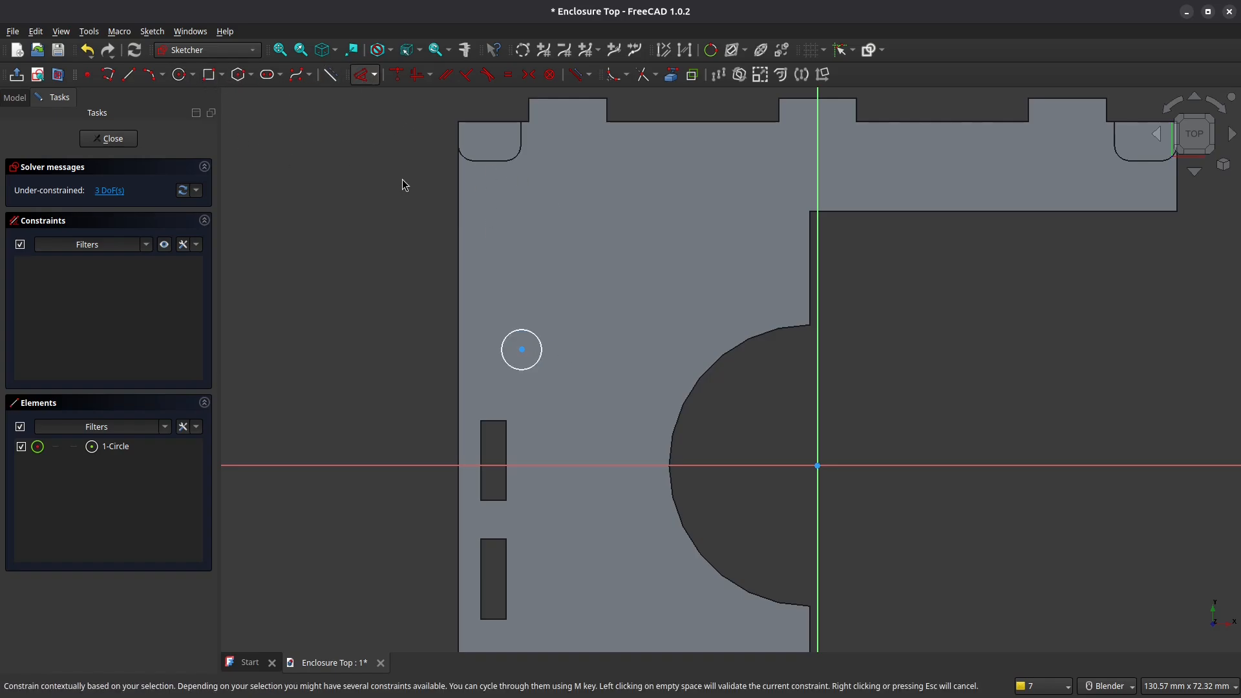
{"action": "left_click", "coordinate": [536, 366]}
{"action": "left_click", "coordinate": [595, 375]}
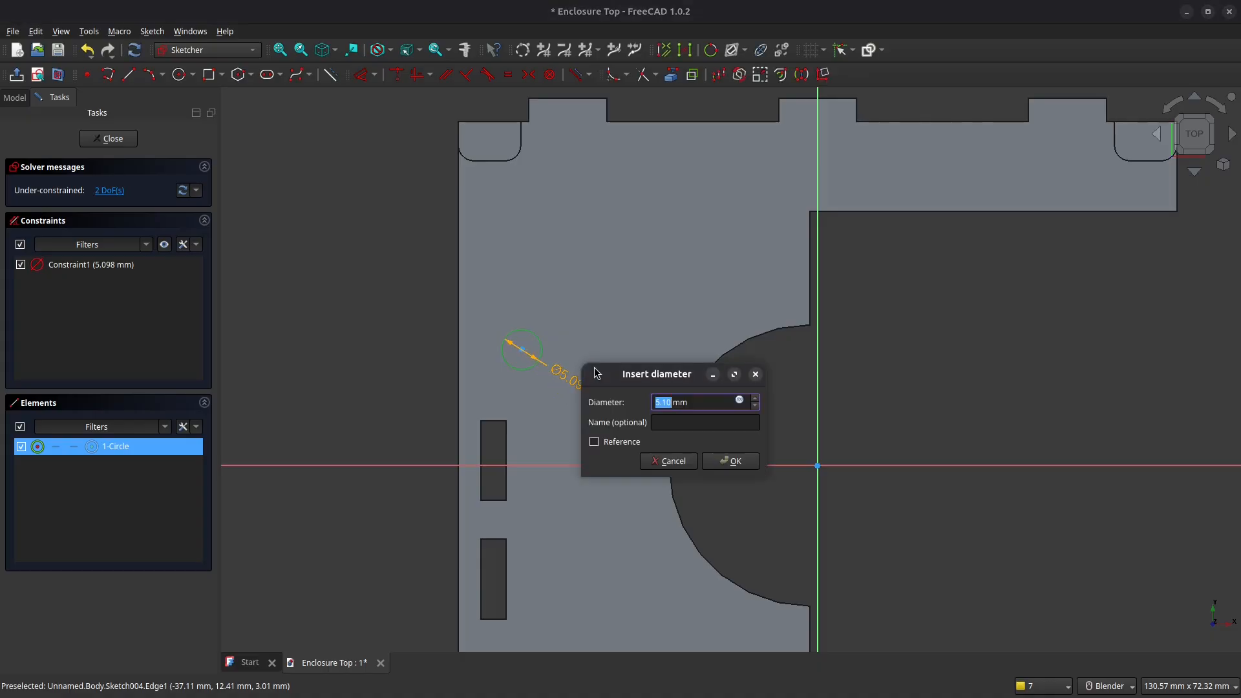
{"action": "type", "text": "2"}
{"action": "key", "text": "Return"}
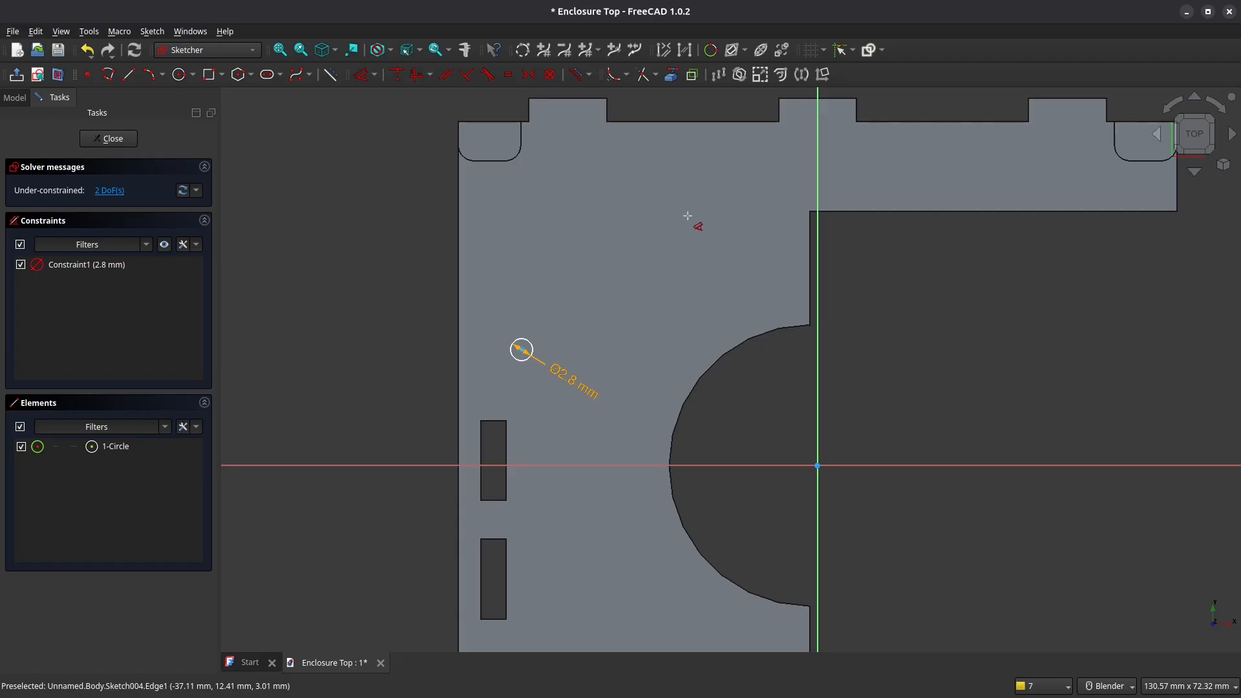
- Project the plate's short upper edge at the upper left corner into the sketch as external geometry
{"action": "right_click", "coordinate": [678, 84]}
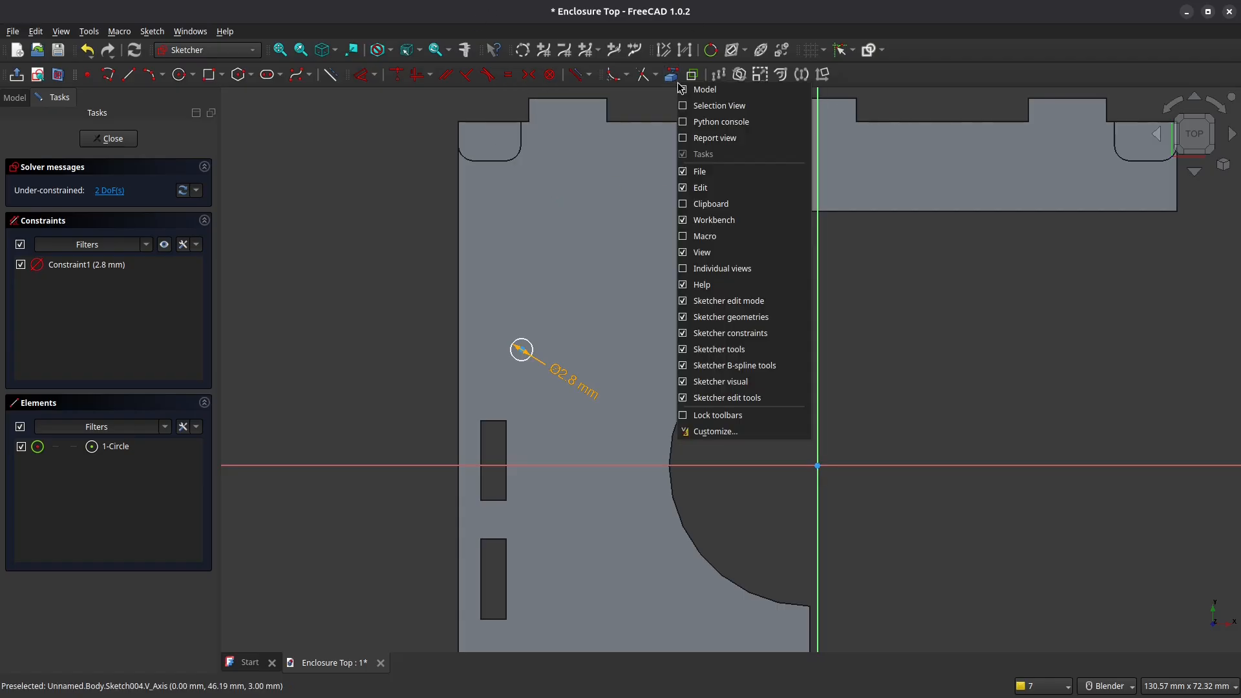
{"action": "left_click", "coordinate": [673, 72]}
{"action": "left_click", "coordinate": [672, 71]}
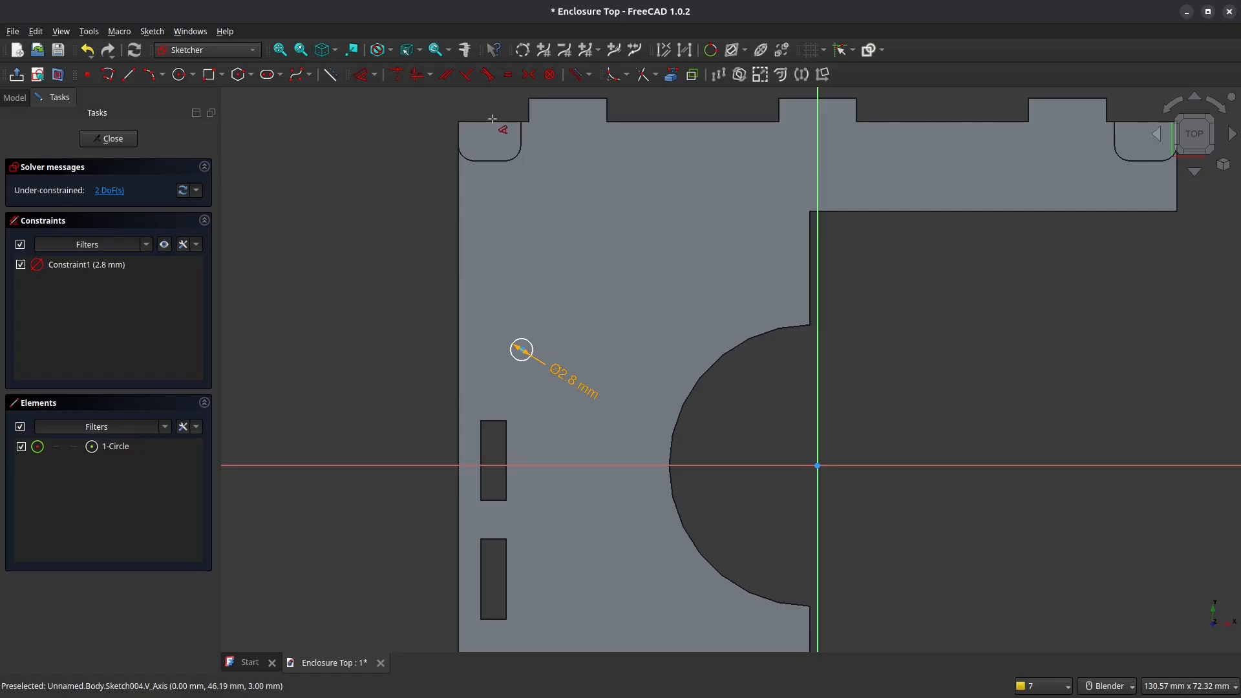
{"action": "left_click", "coordinate": [672, 74]}
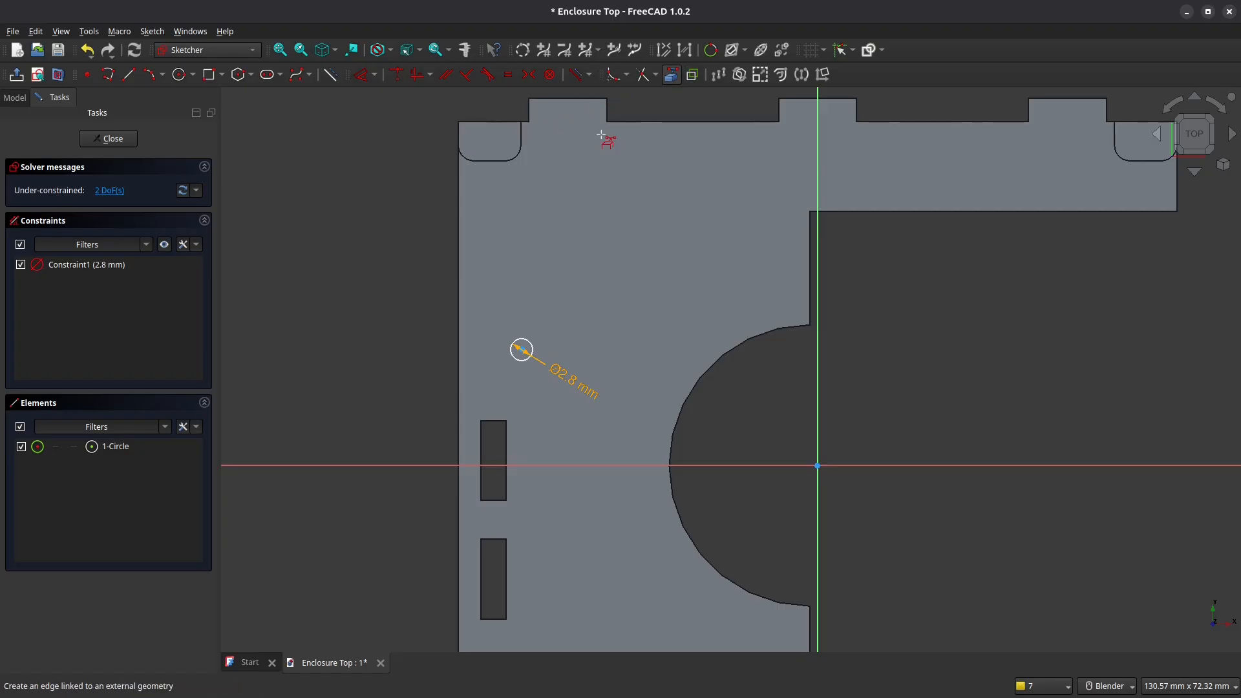
{"action": "left_click", "coordinate": [499, 122]}
{"action": "right_click", "coordinate": [560, 245]}
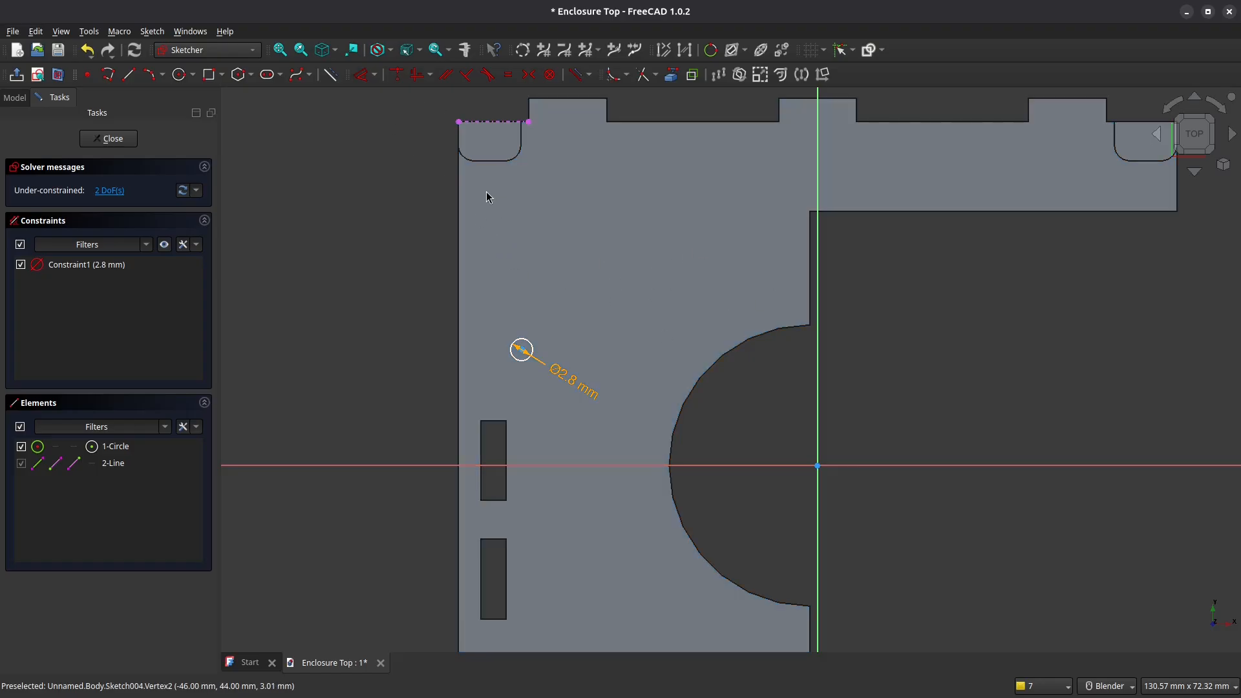
- Set the vertical distance from the projected edge's right endpoint to the circle's center to 25 mm
{"action": "left_click", "coordinate": [361, 74]}
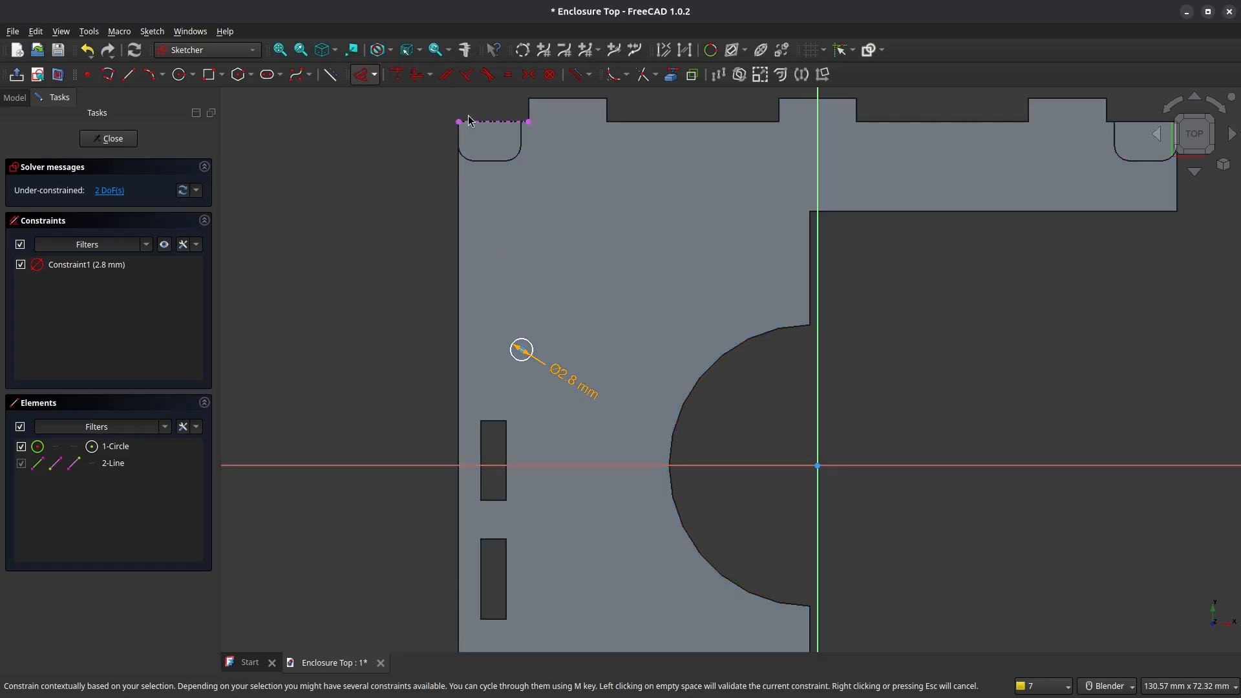
{"action": "left_click", "coordinate": [529, 122]}
{"action": "left_click", "coordinate": [522, 350]}
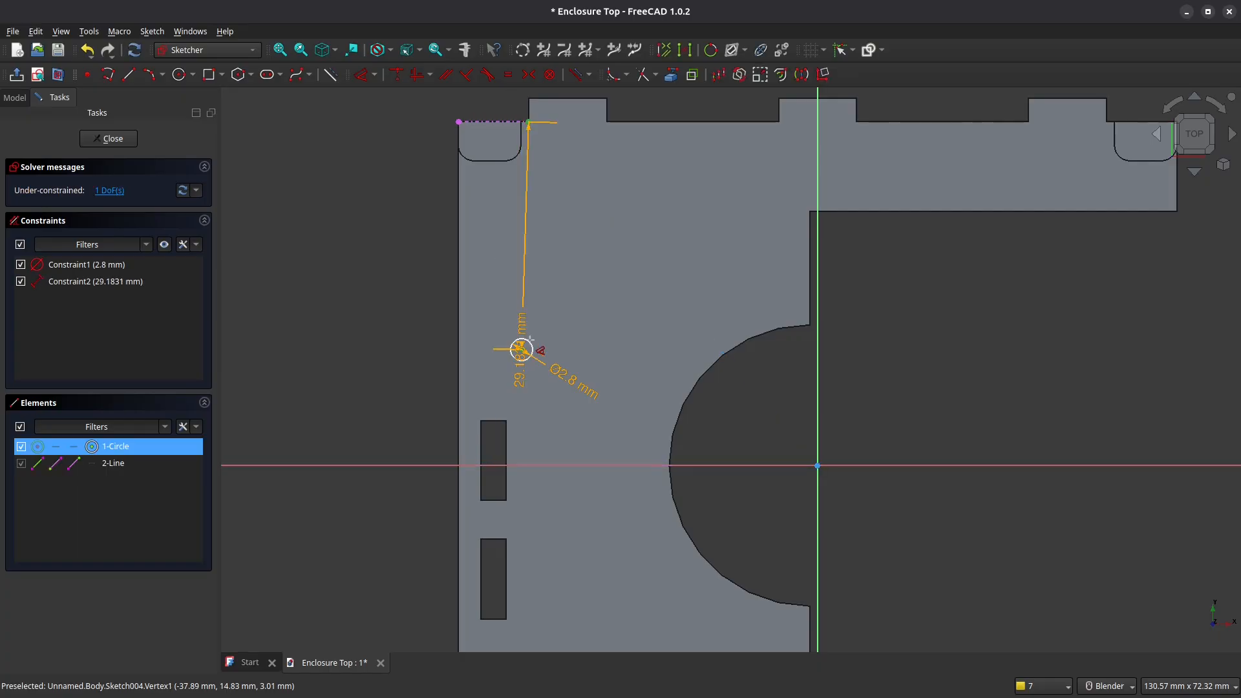
{"action": "left_click", "coordinate": [563, 244]}
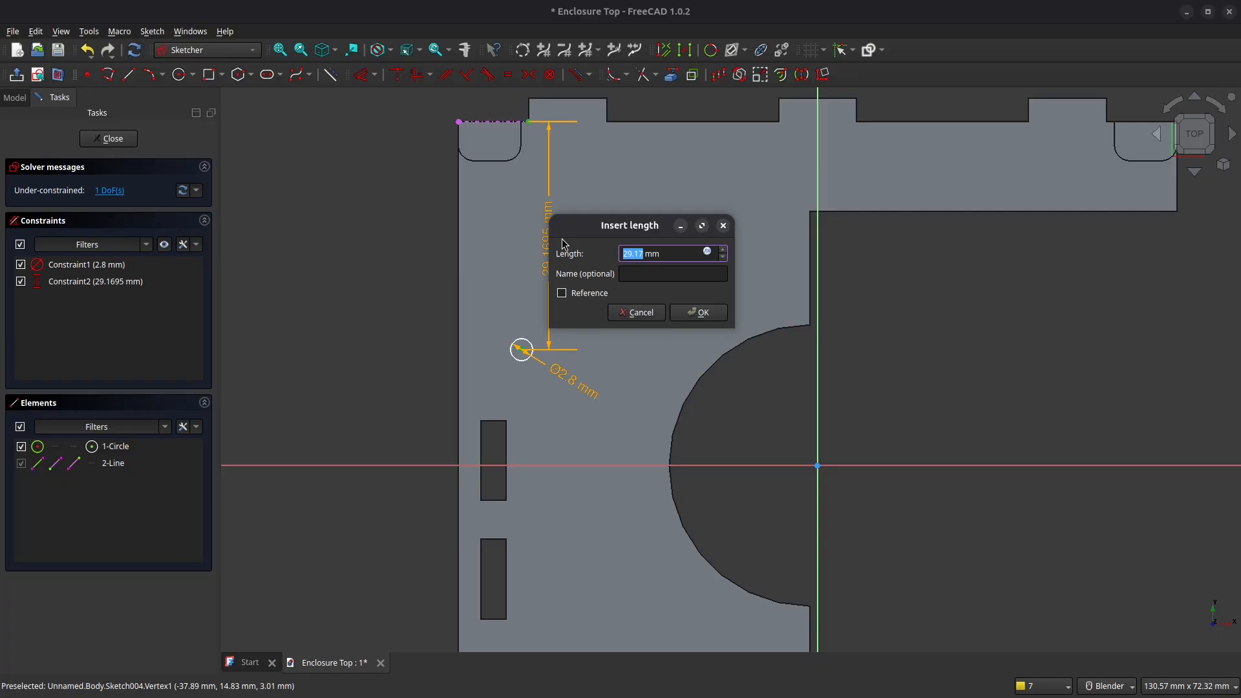
{"action": "type", "text": "25"}
{"action": "key", "text": "Return"}
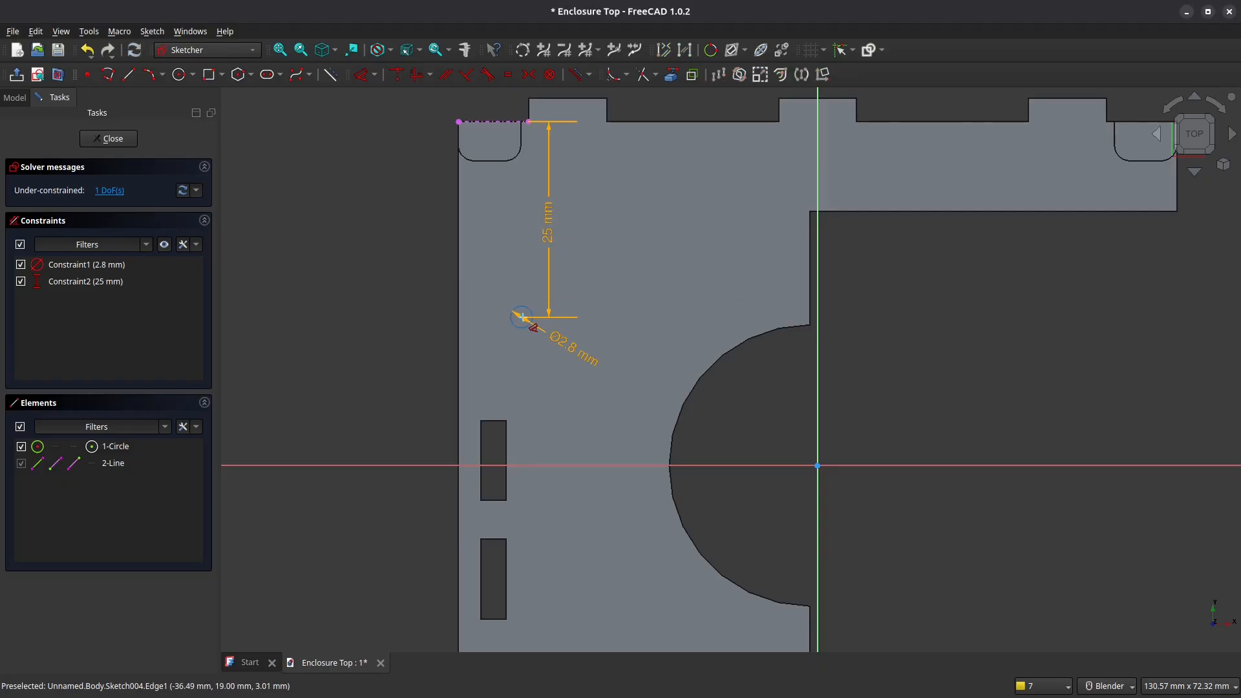
- Set the horizontal distance from the projected edge's left endpoint to the circle's center to 8 mm
{"action": "left_click", "coordinate": [522, 317]}
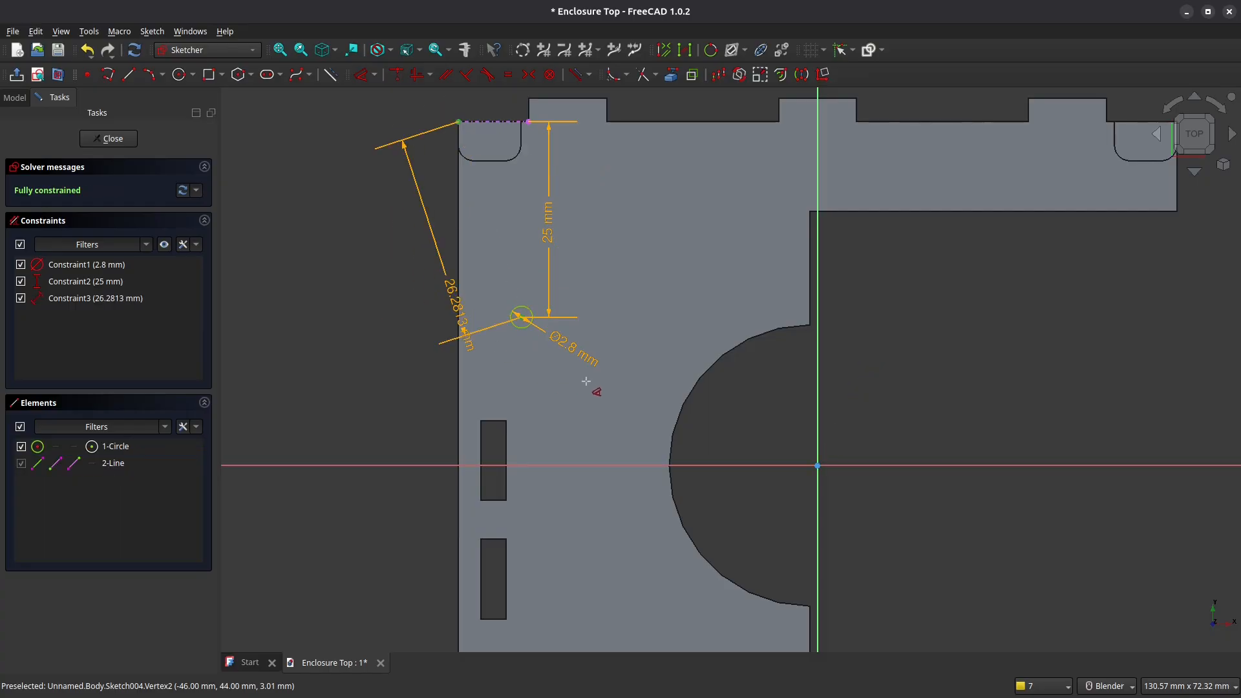
{"action": "left_click", "coordinate": [519, 375]}
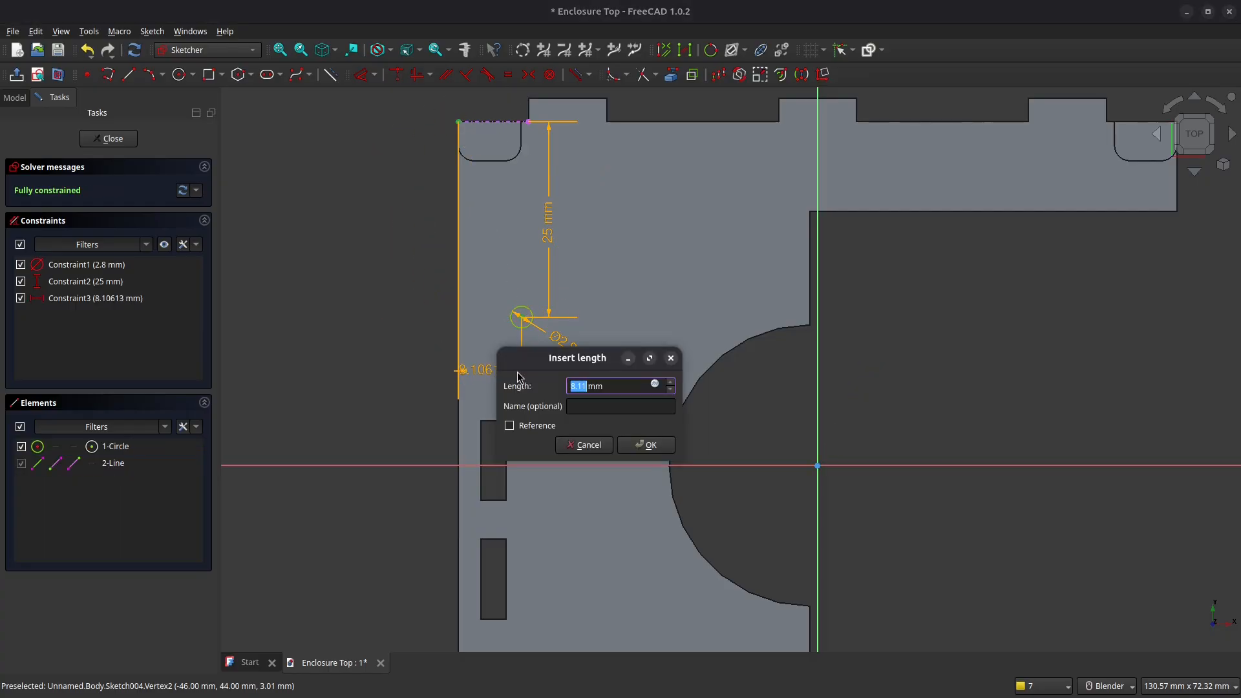
{"action": "type", "text": "8"}
{"action": "key", "text": "Return"}
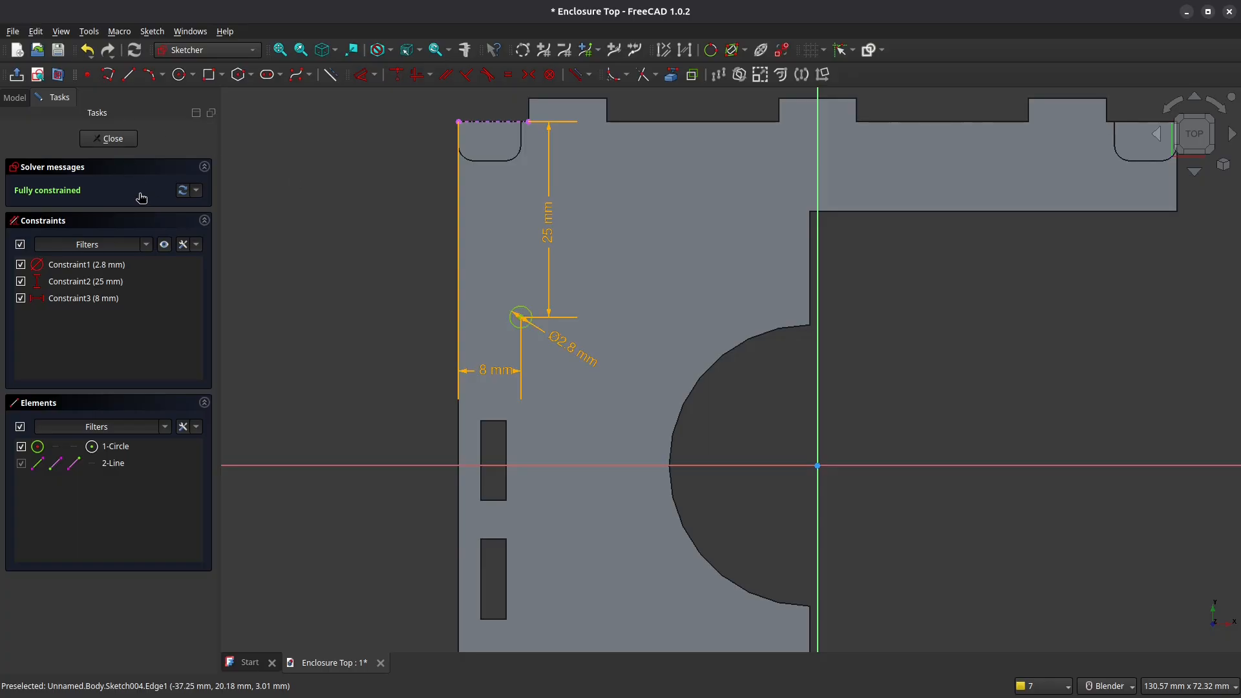
- Finish the circle's sketch and cut the hole through the plate with a 5 mm deep Pocket
{"action": "left_click", "coordinate": [110, 139]}
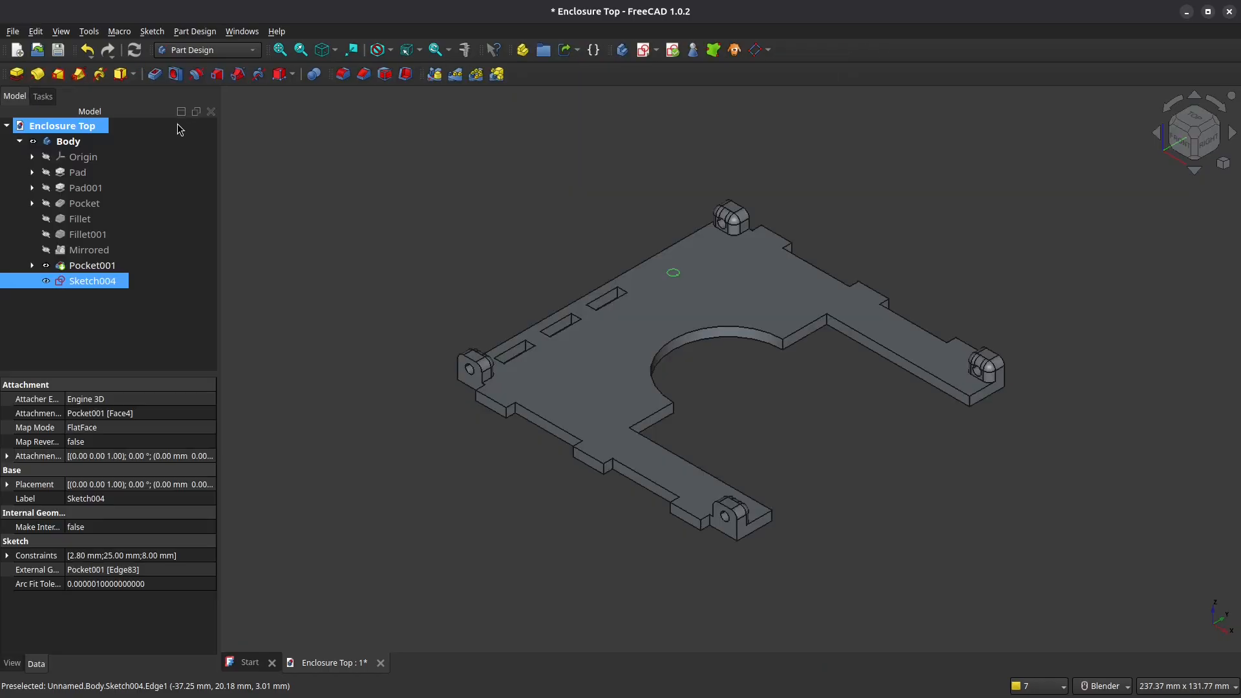
{"action": "left_click", "coordinate": [154, 73]}
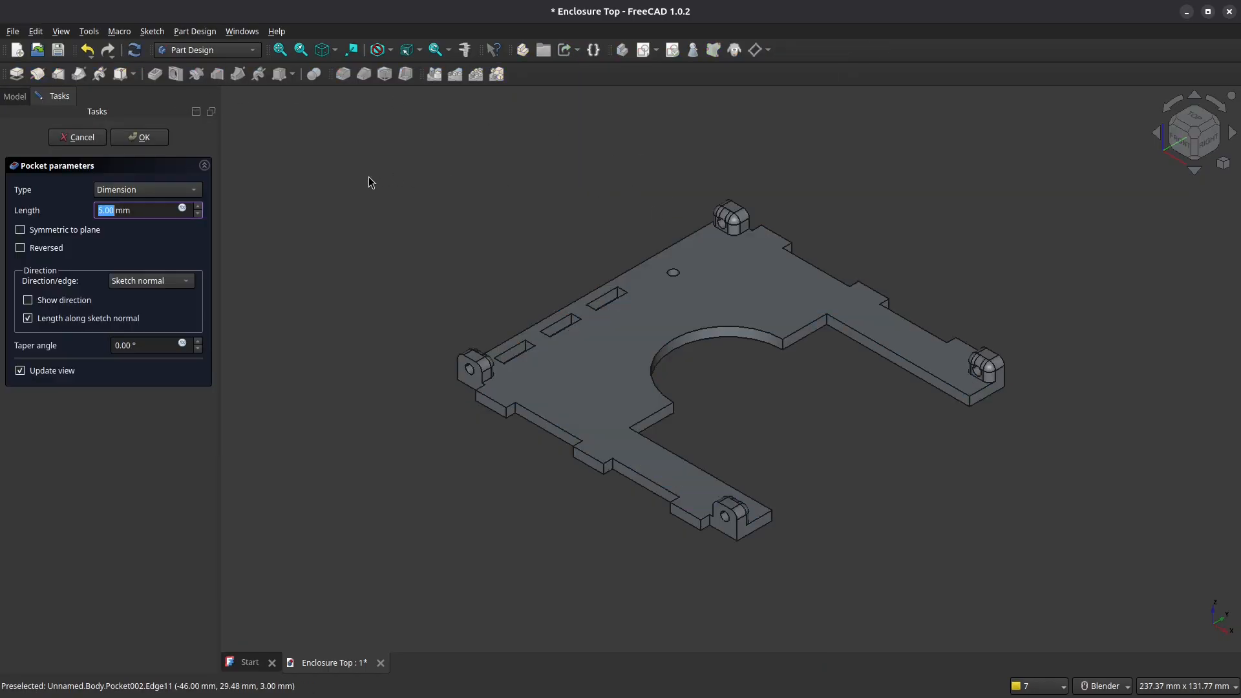
{"action": "left_click", "coordinate": [145, 137]}
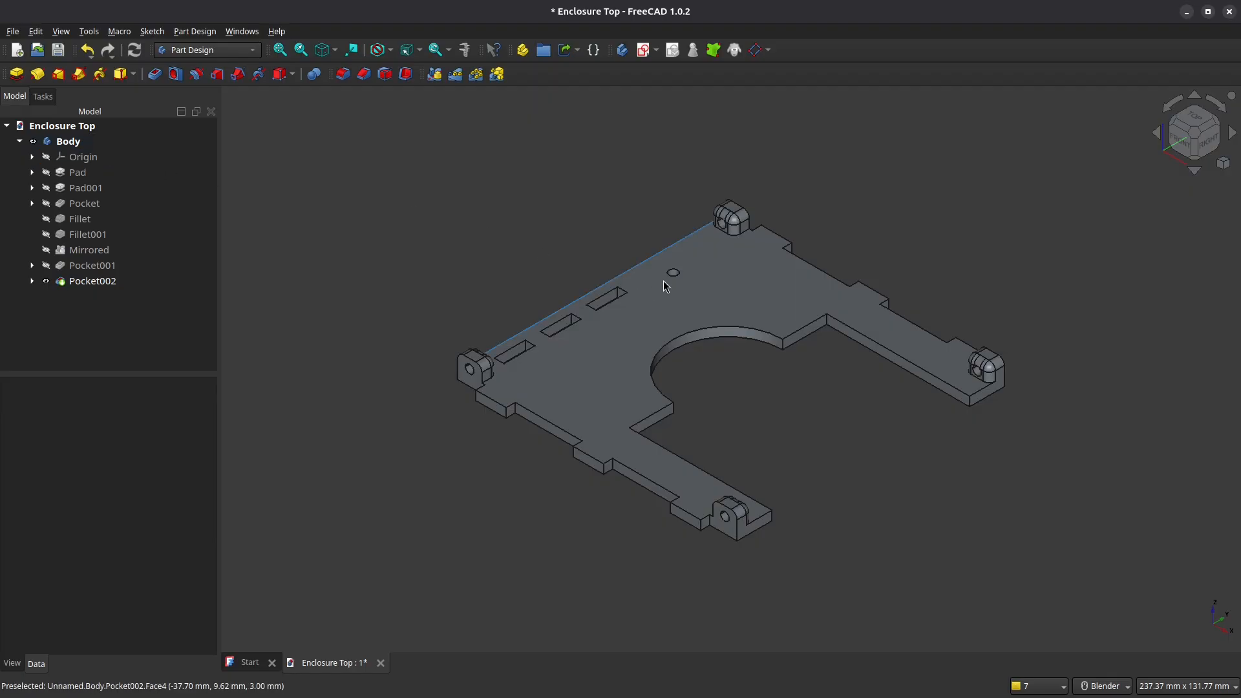